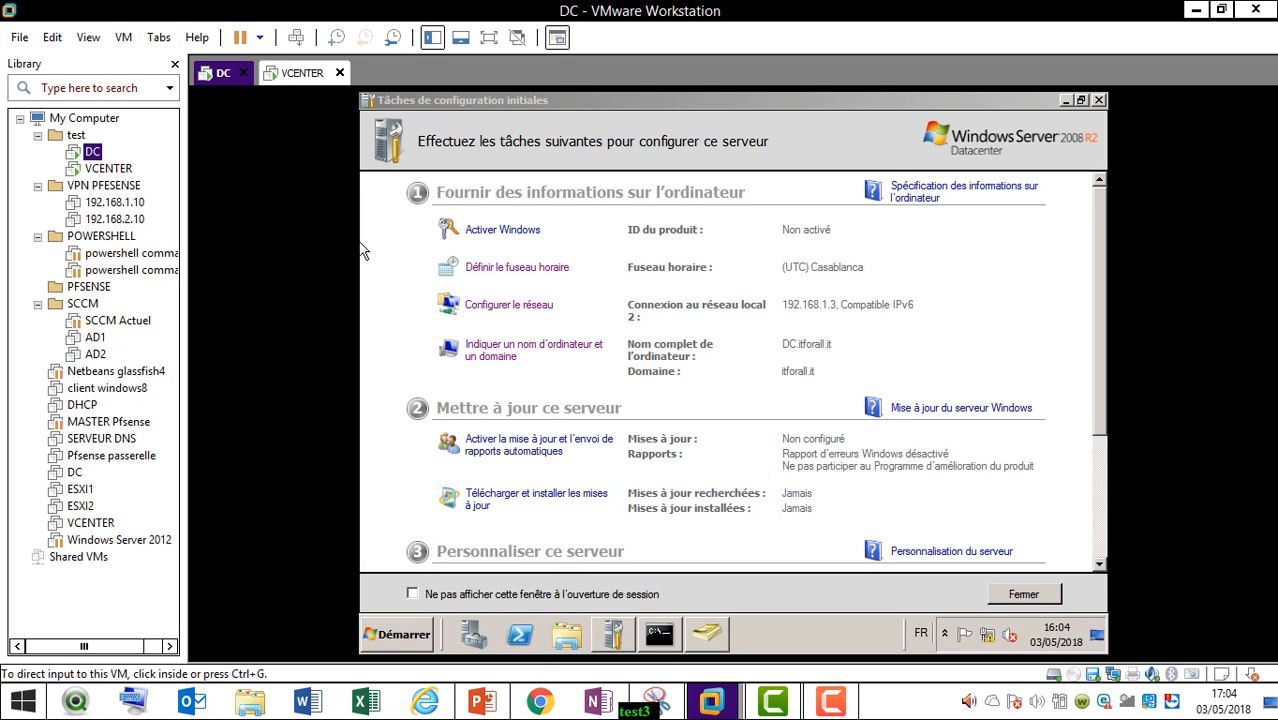
Examine the DC server's initial configuration details and the network adapter settings of its virtual machine
{"action": "left_click", "coordinate": [896, 170]}
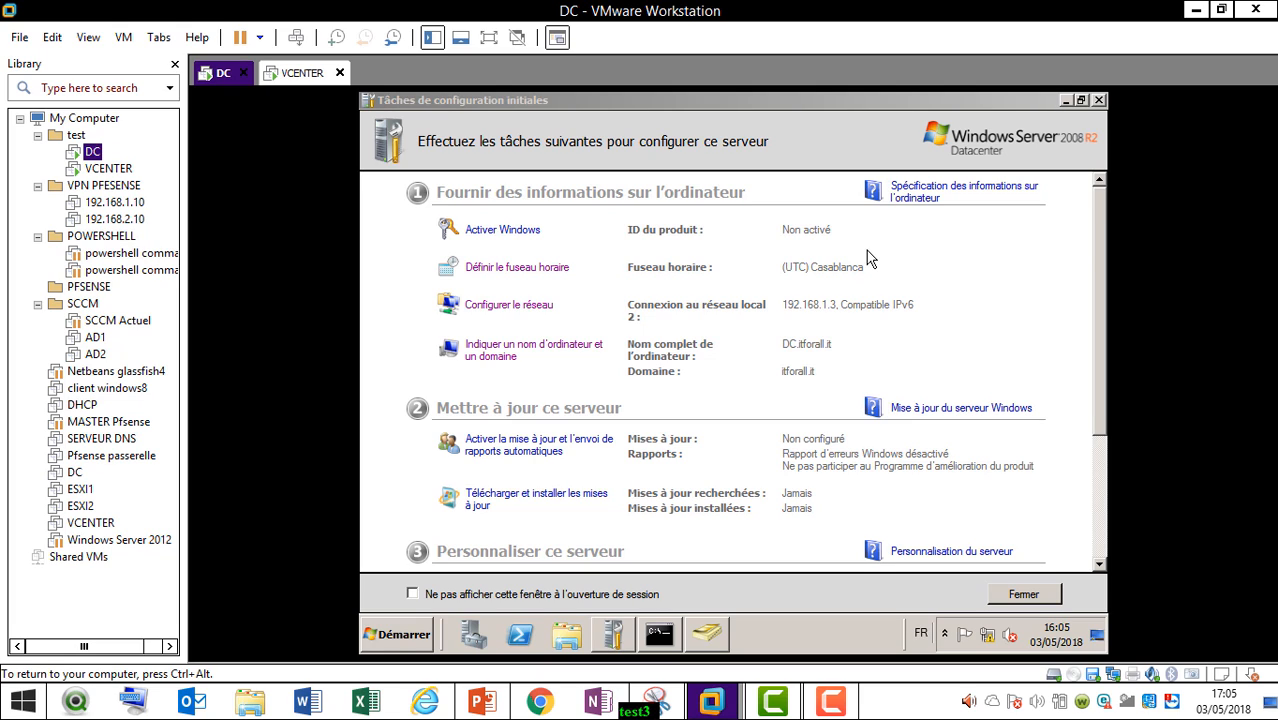
{"action": "left_click", "coordinate": [796, 322]}
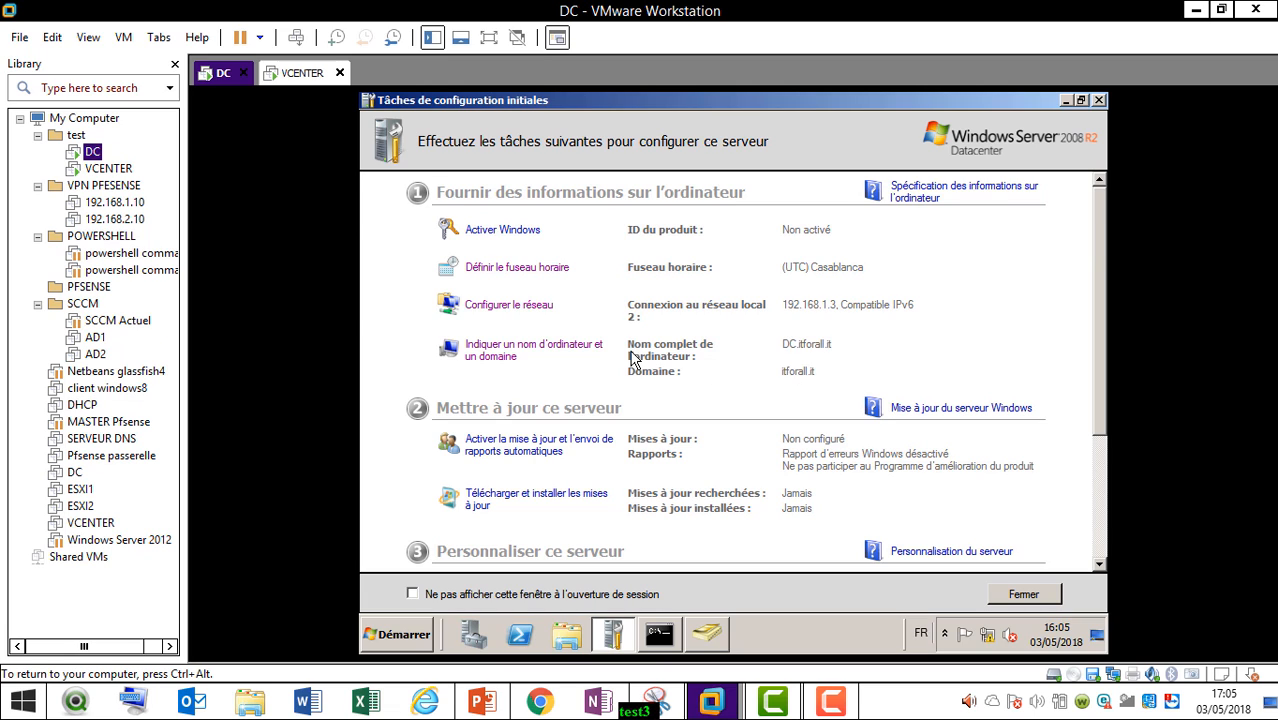
{"action": "right_click", "coordinate": [228, 72]}
{"action": "left_click", "coordinate": [334, 305]}
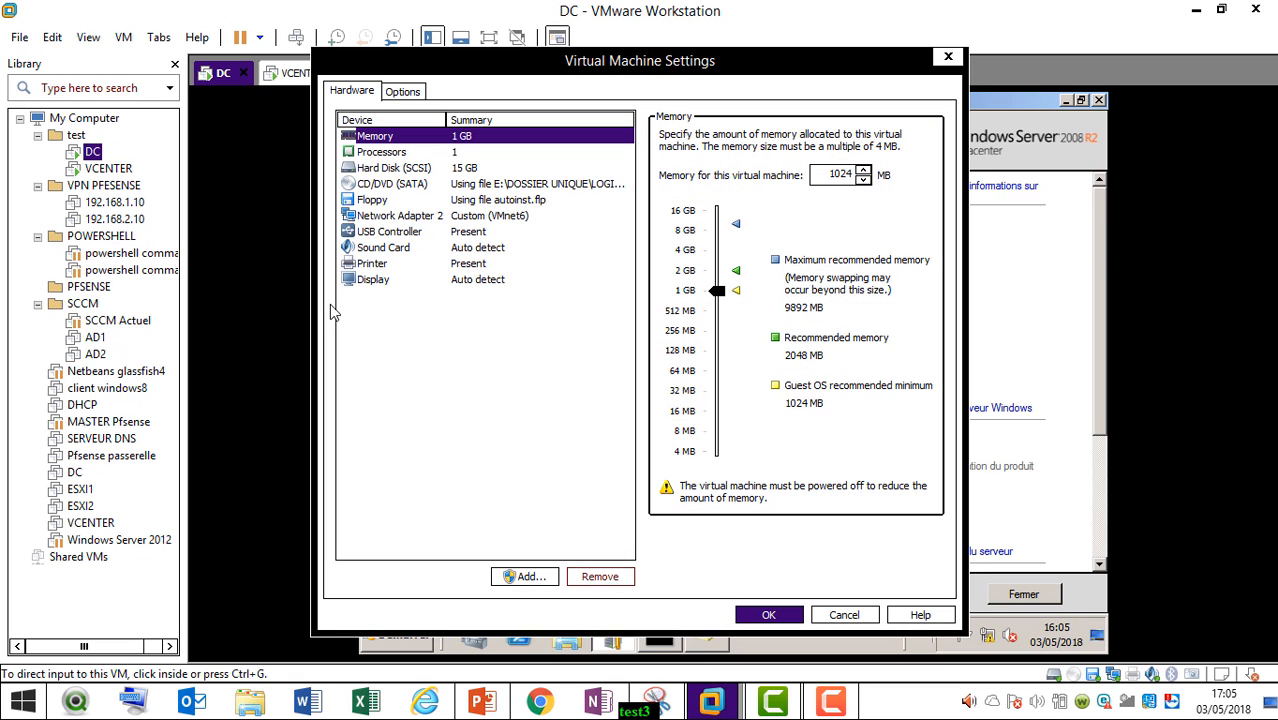
{"action": "left_click", "coordinate": [508, 217]}
{"action": "left_click", "coordinate": [465, 169]}
{"action": "left_click", "coordinate": [490, 216]}
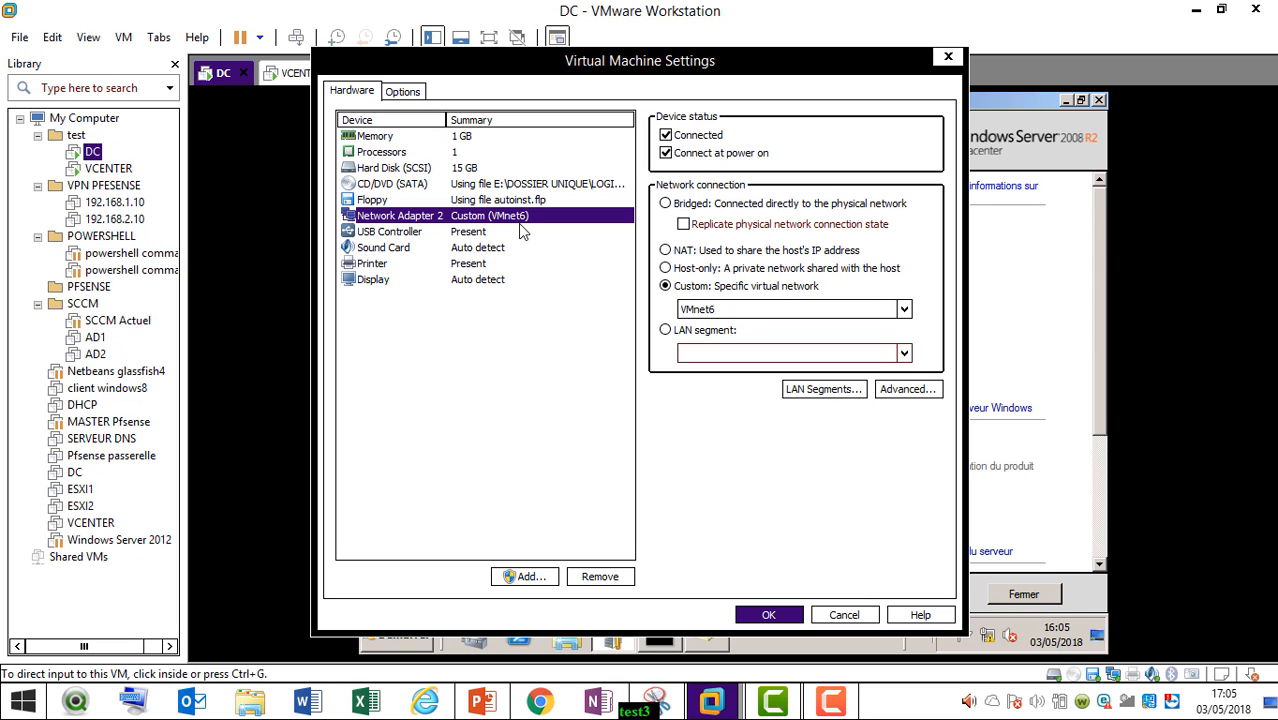
{"action": "left_click", "coordinate": [772, 615]}
Examine the VCENTER virtual machine's network adapter settings and its server's initial configuration details
{"action": "left_click", "coordinate": [289, 76]}
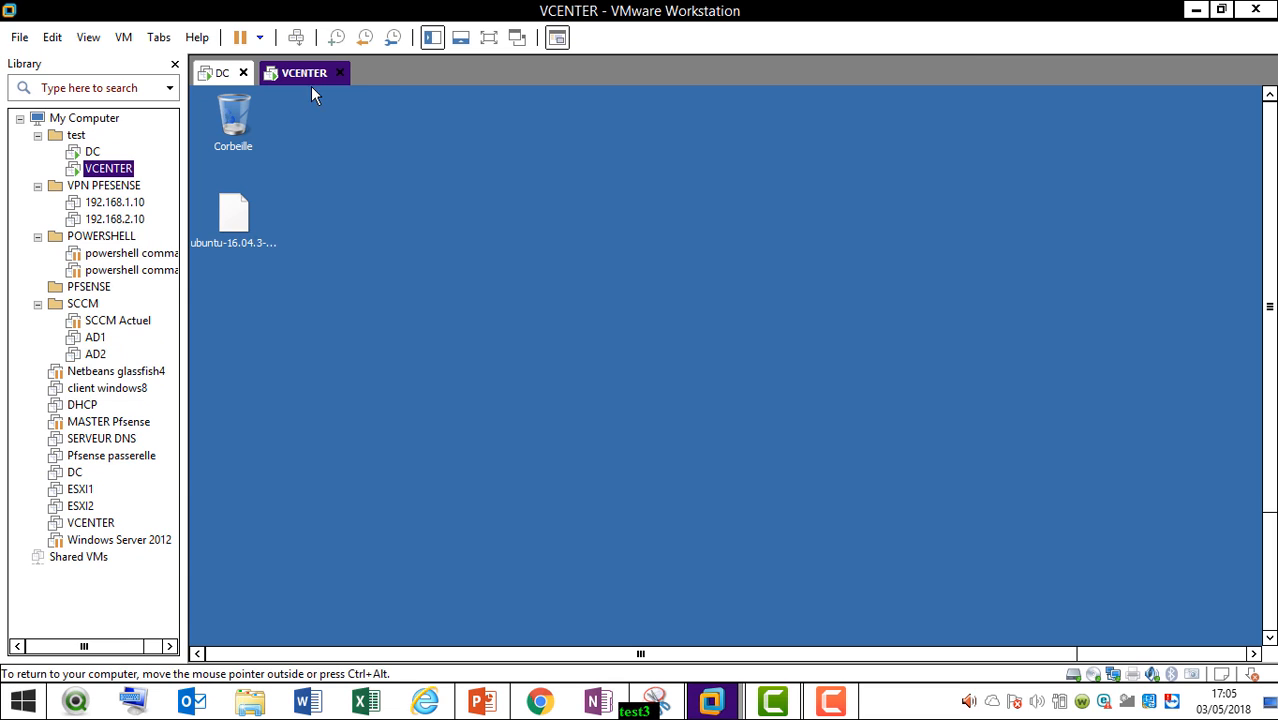
{"action": "key", "text": "ctrl+d"}
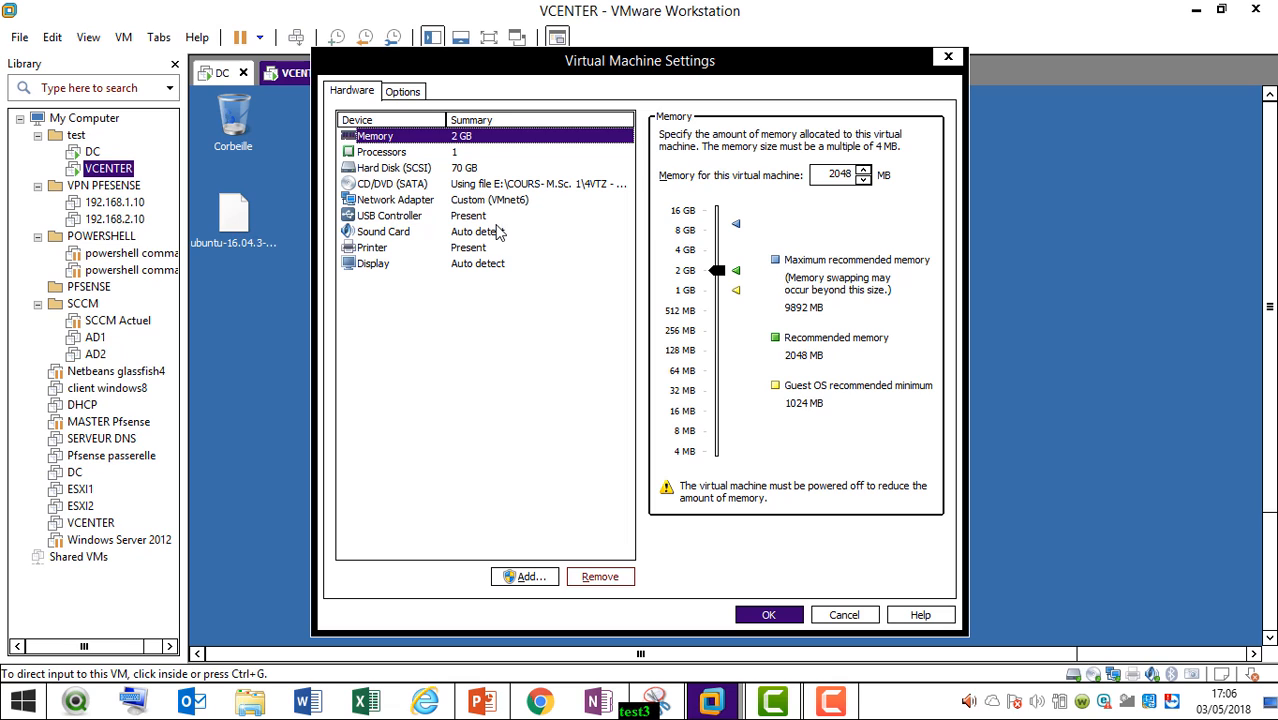
{"action": "left_click", "coordinate": [518, 201]}
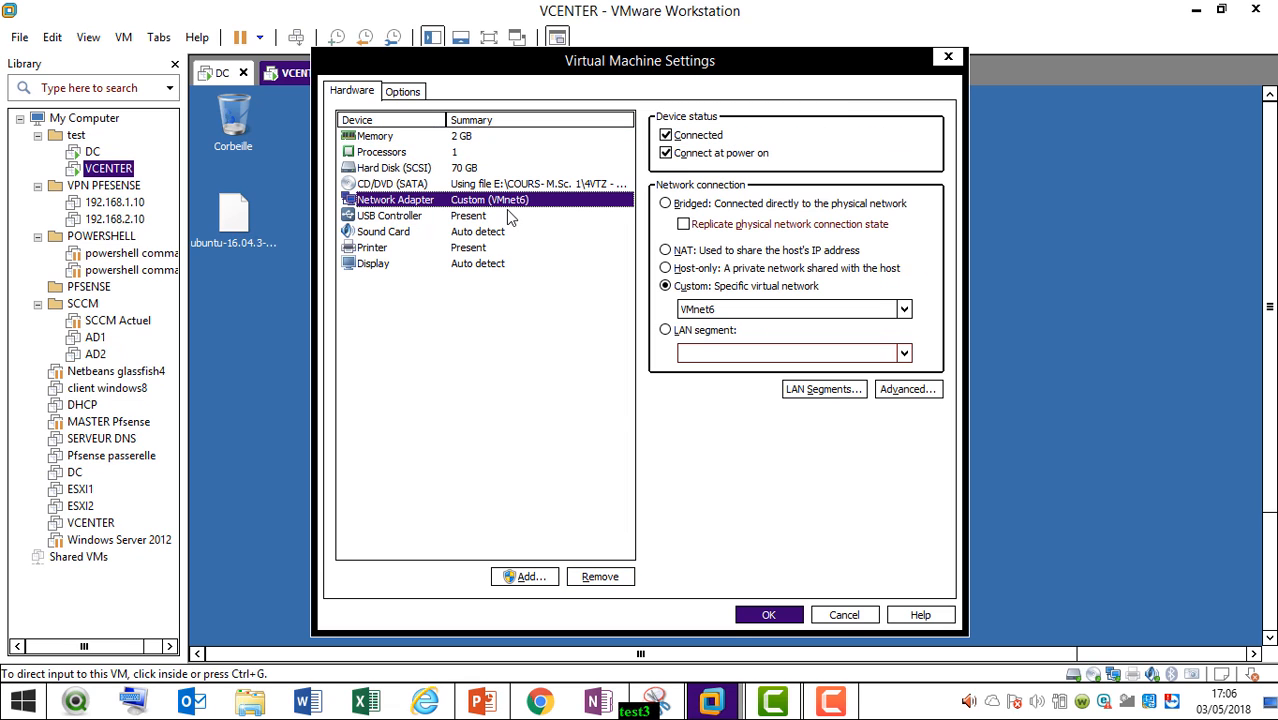
{"action": "left_click", "coordinate": [846, 616]}
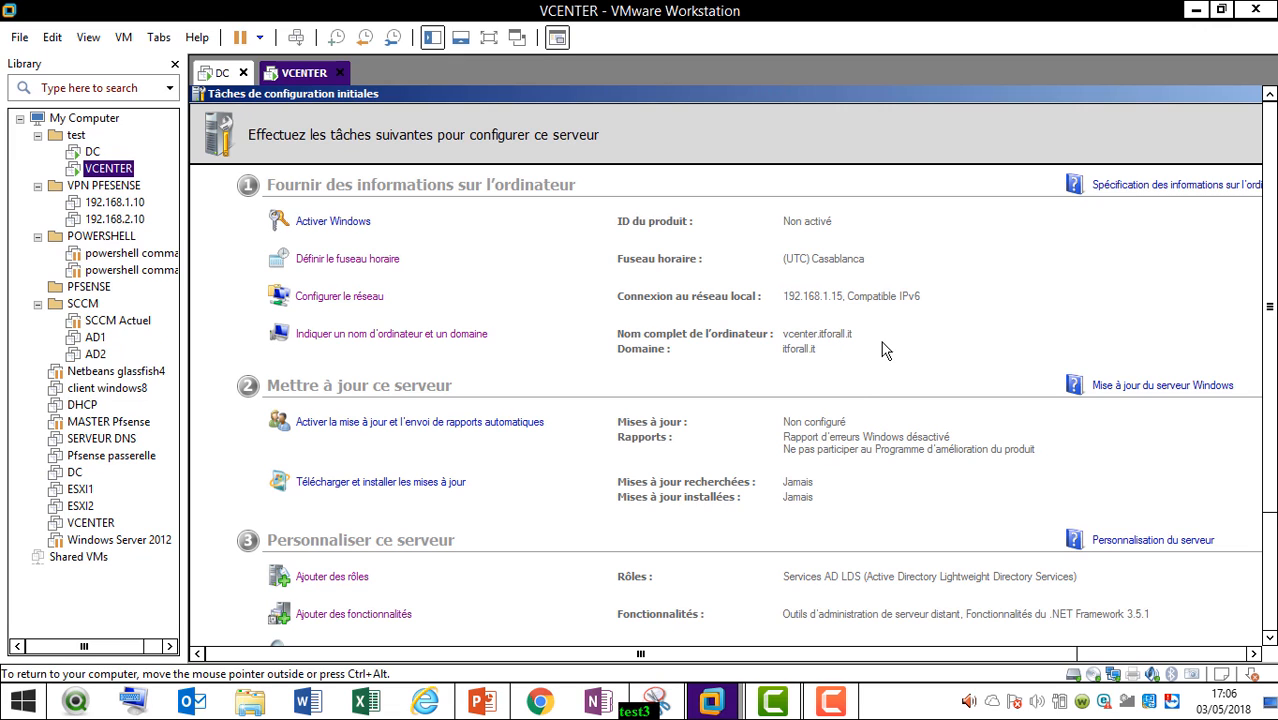
{"action": "left_click", "coordinate": [1271, 605]}
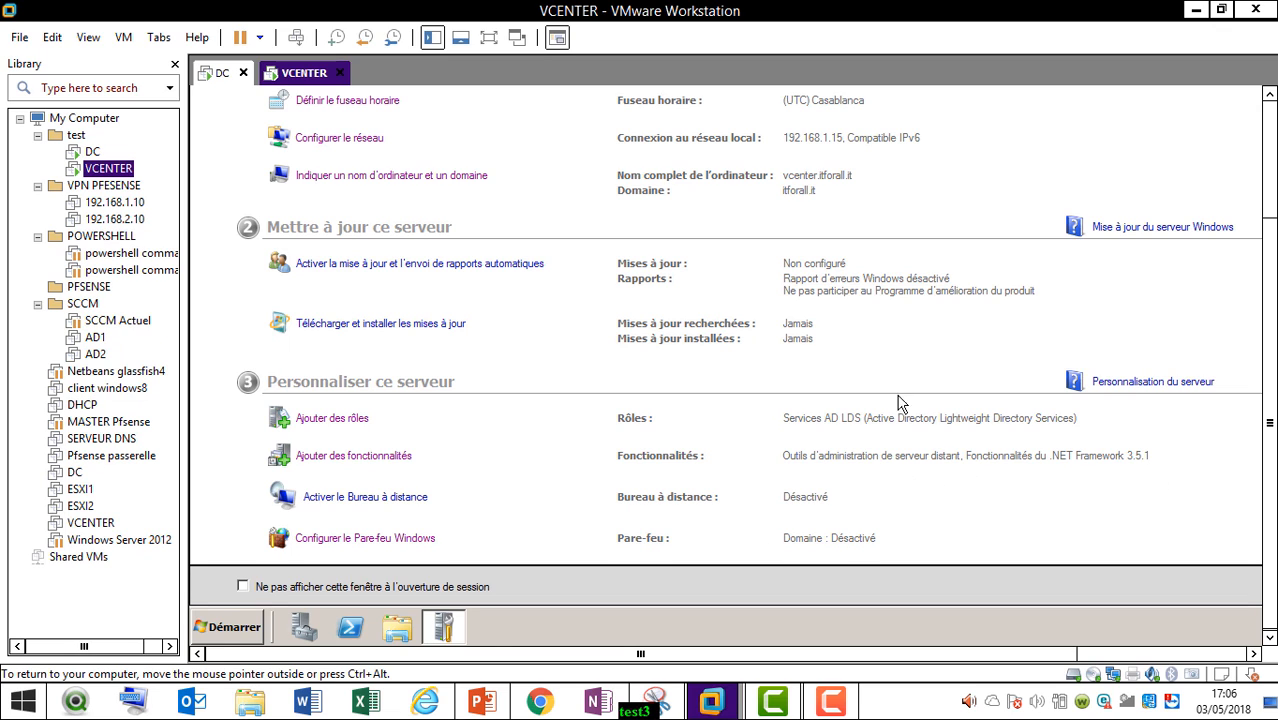
{"action": "left_click", "coordinate": [1268, 145]}
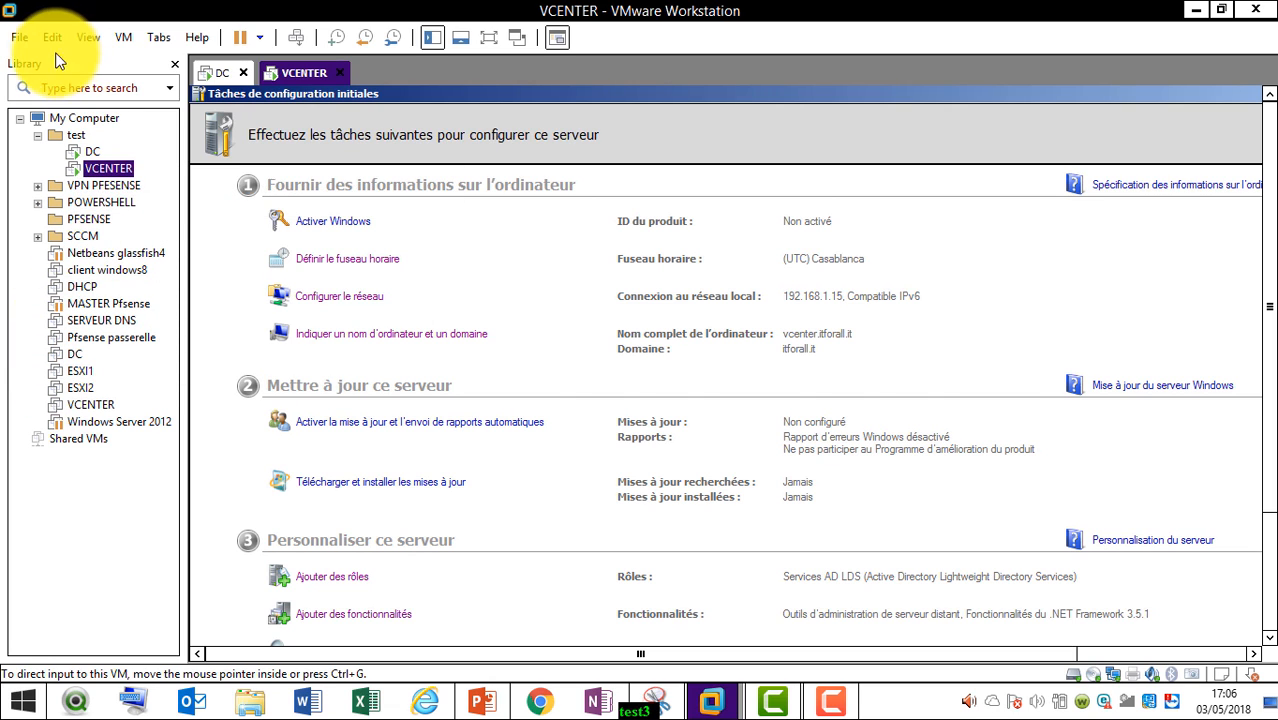
Start a new typical virtual machine using the disc image VMware-VMhypervisor-Installer-5.1.0.update01-1065491.x86_64.iso as the installer
{"action": "left_click", "coordinate": [22, 40]}
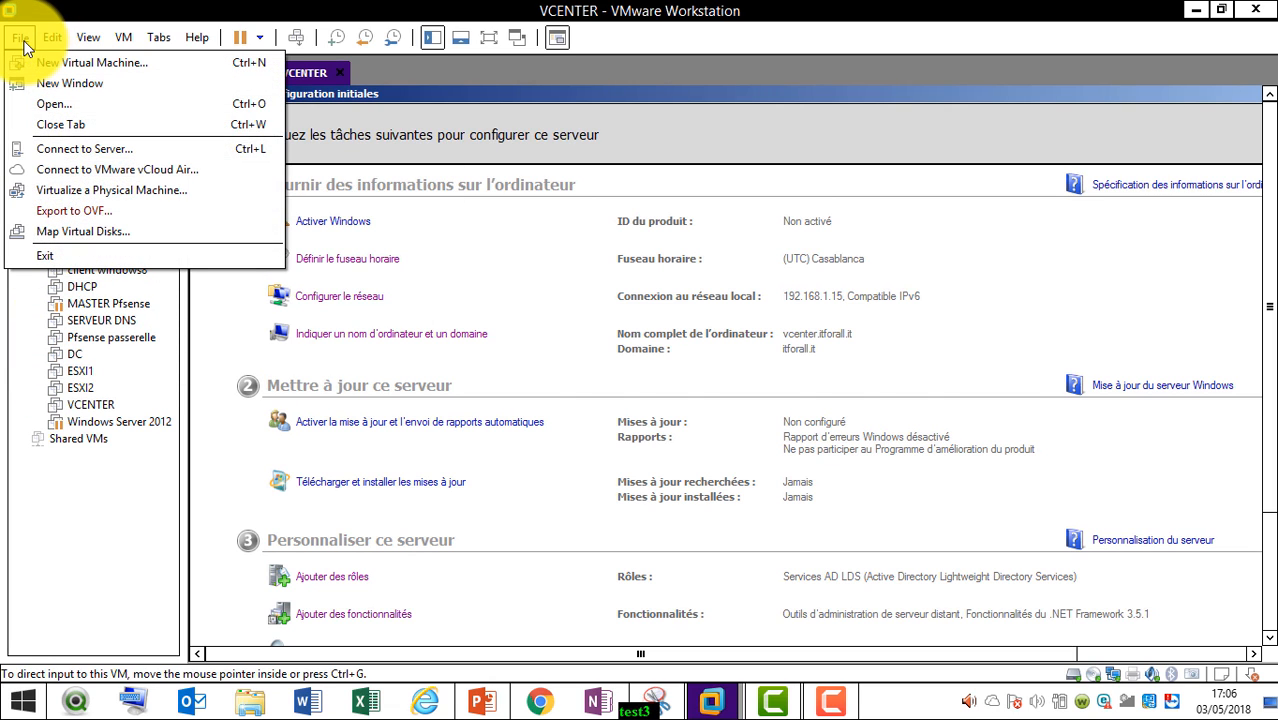
{"action": "left_click", "coordinate": [192, 68]}
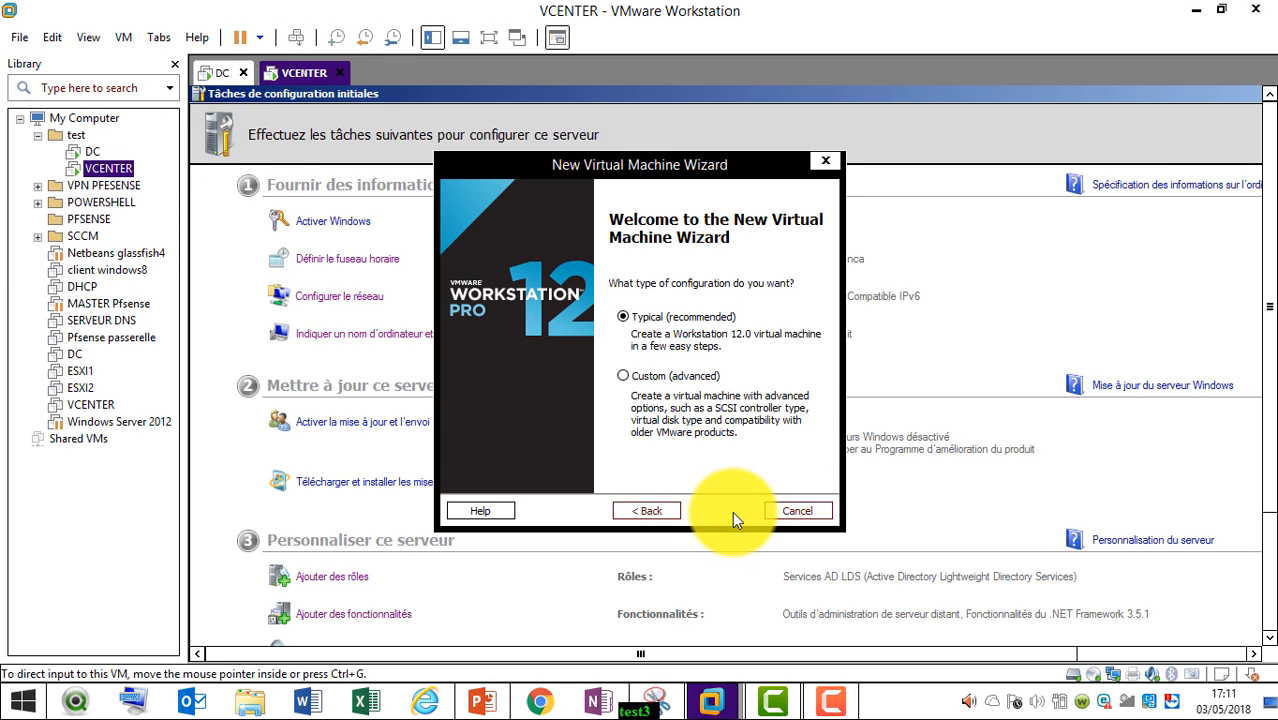
{"action": "left_click", "coordinate": [732, 511]}
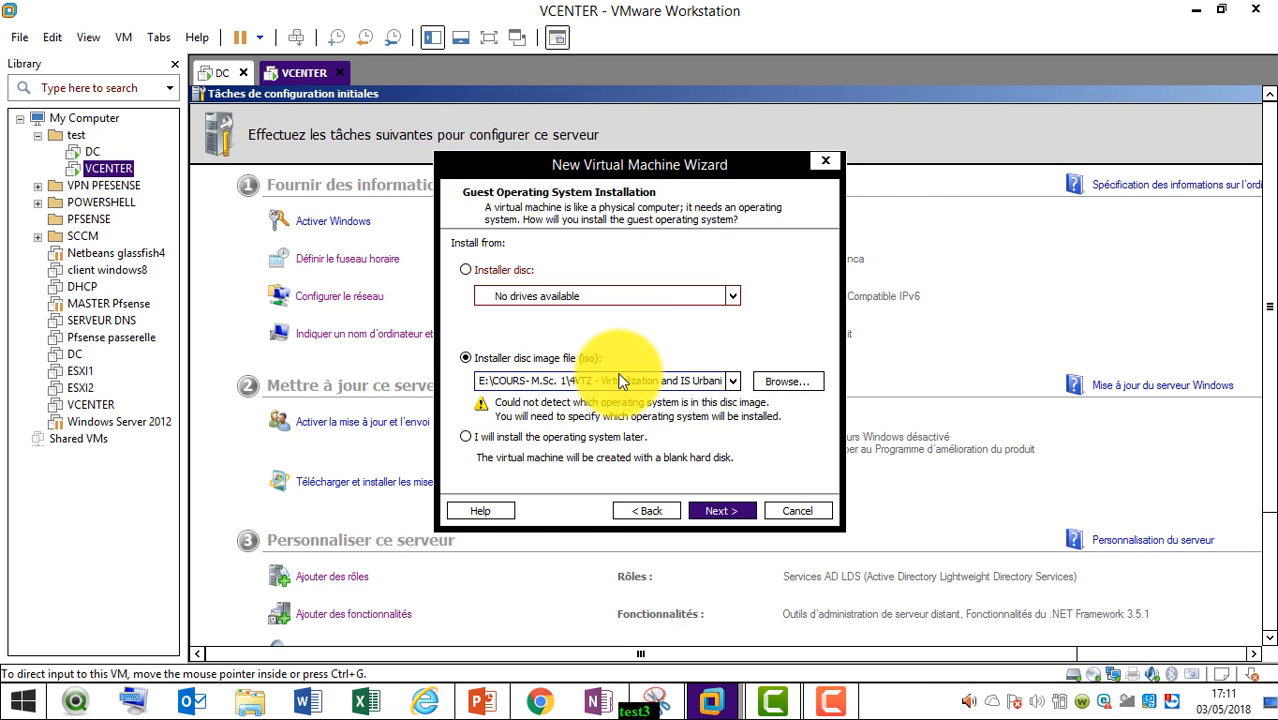
{"action": "left_click", "coordinate": [773, 381]}
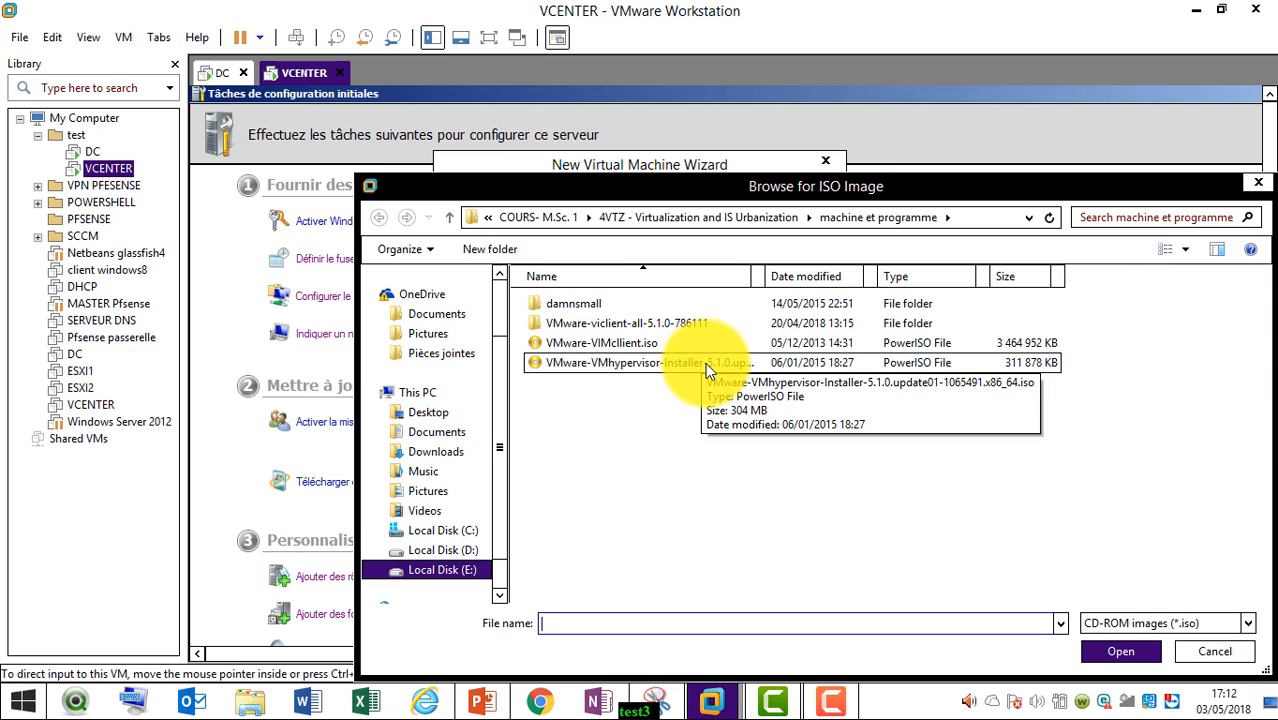
{"action": "double_click", "coordinate": [705, 362]}
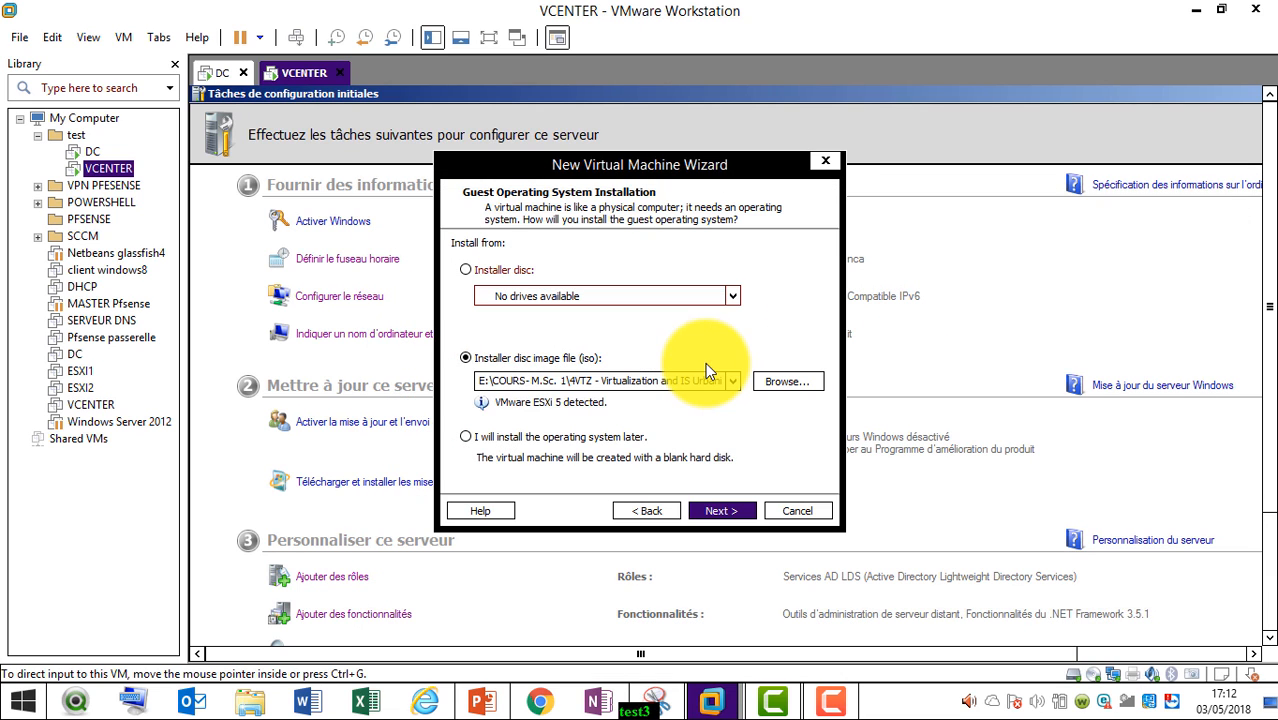
{"action": "left_click", "coordinate": [729, 513]}
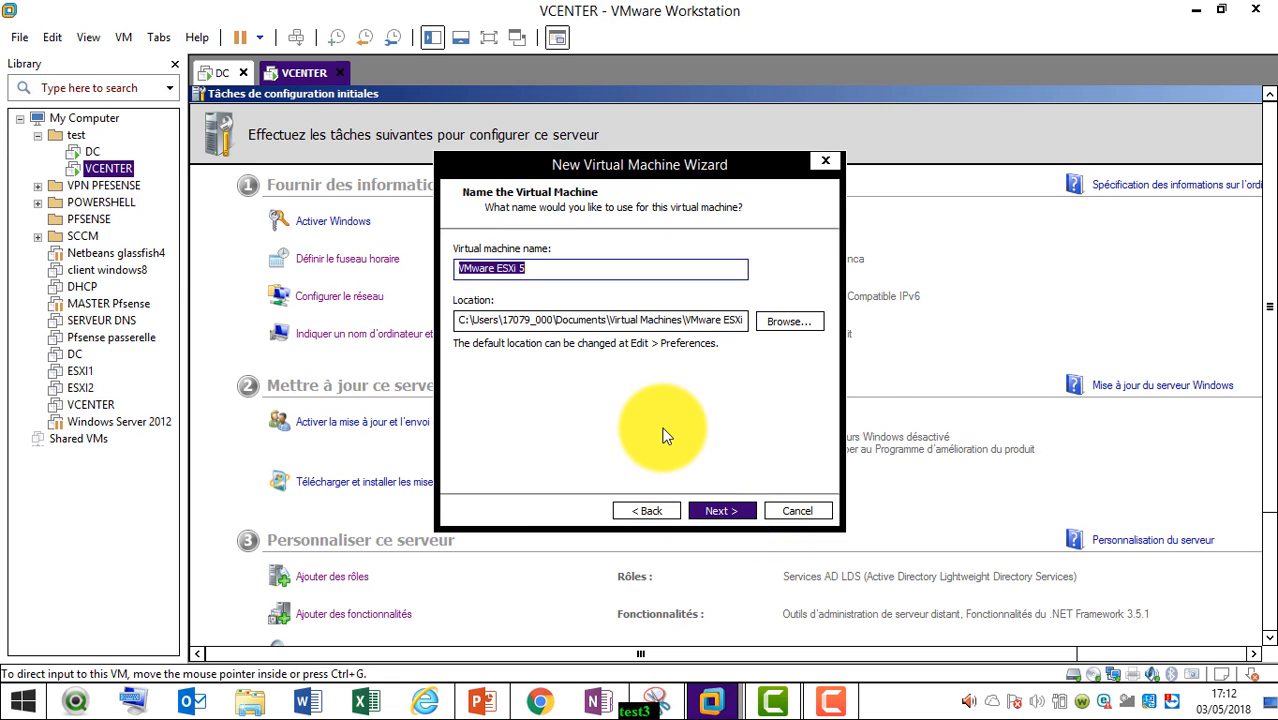
Name the new virtual machine ESXI1 and keep the default storage location
{"action": "type", "text": "e"}
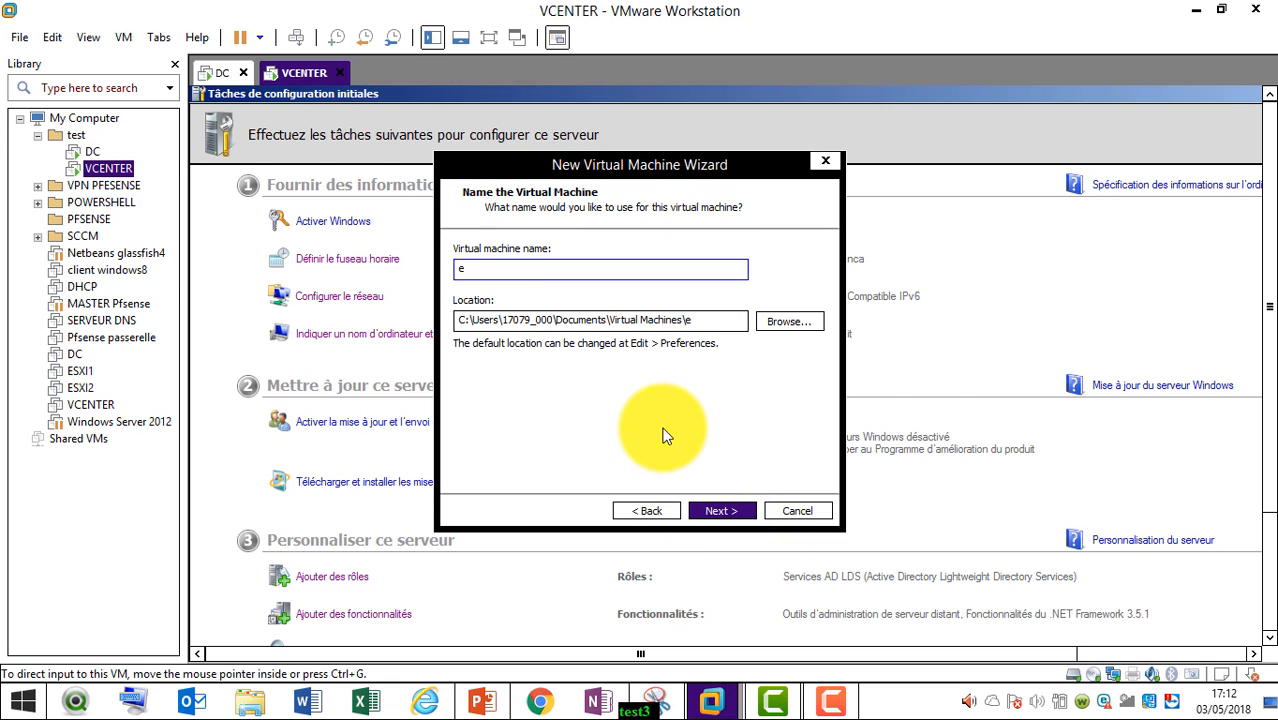
{"action": "key", "text": "BackSpace"}
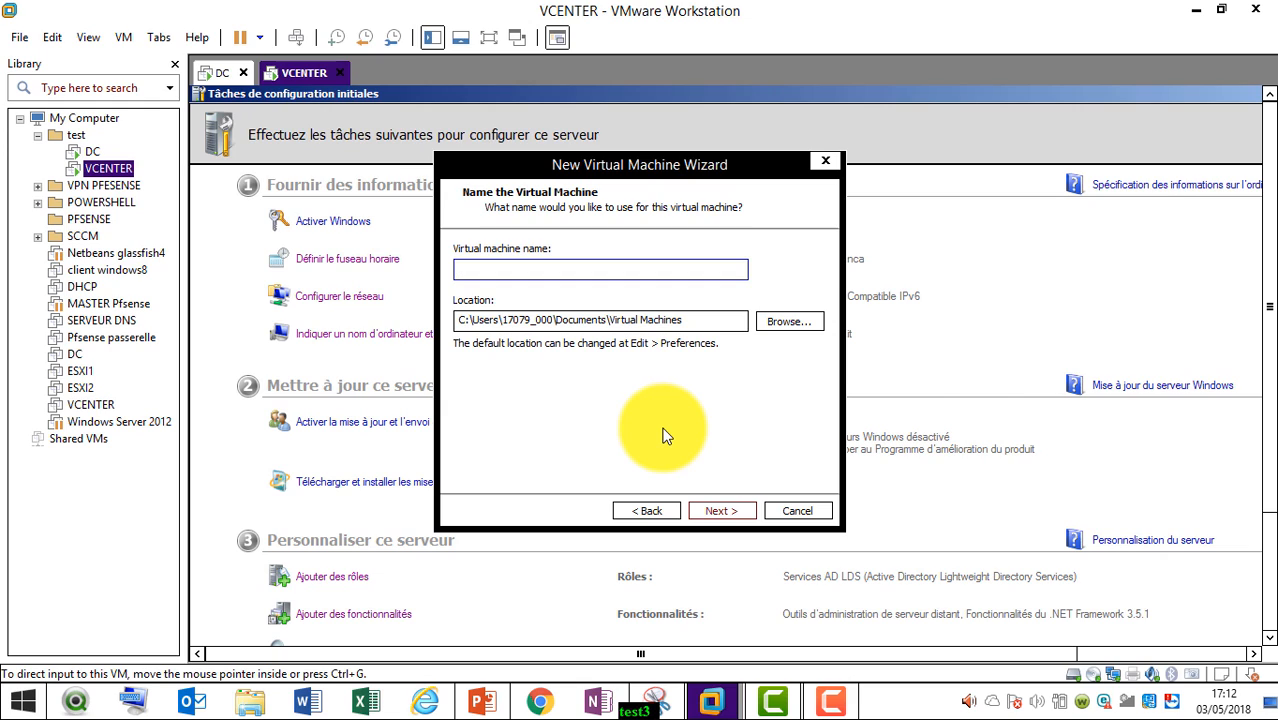
{"action": "type", "text": "ES"}
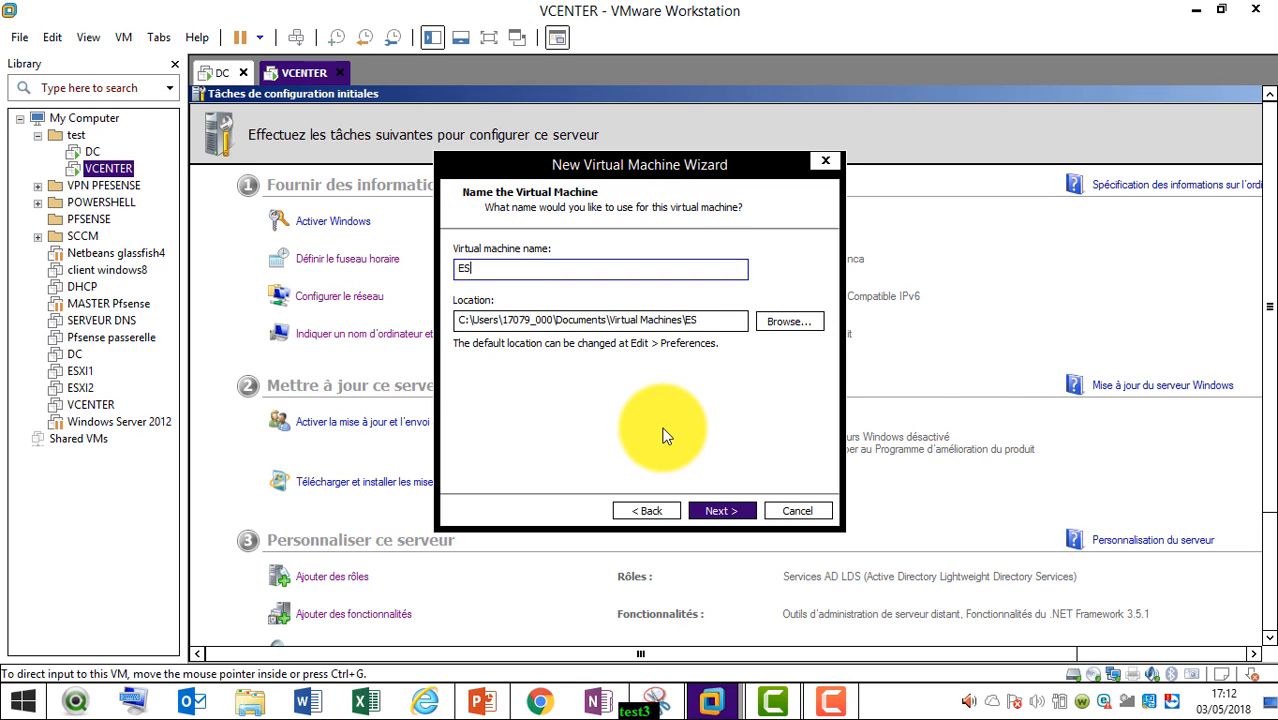
{"action": "type", "text": "XI11"}
{"action": "key", "text": "BackSpace"}
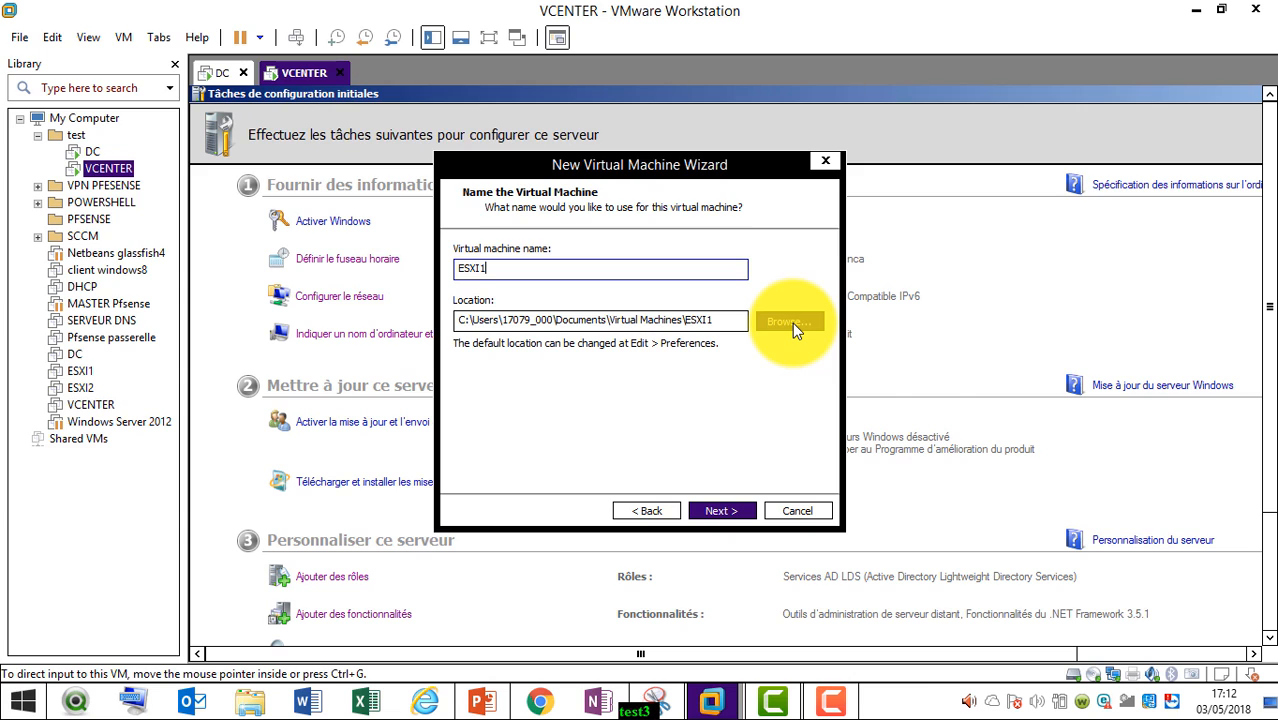
{"action": "left_click", "coordinate": [729, 511]}
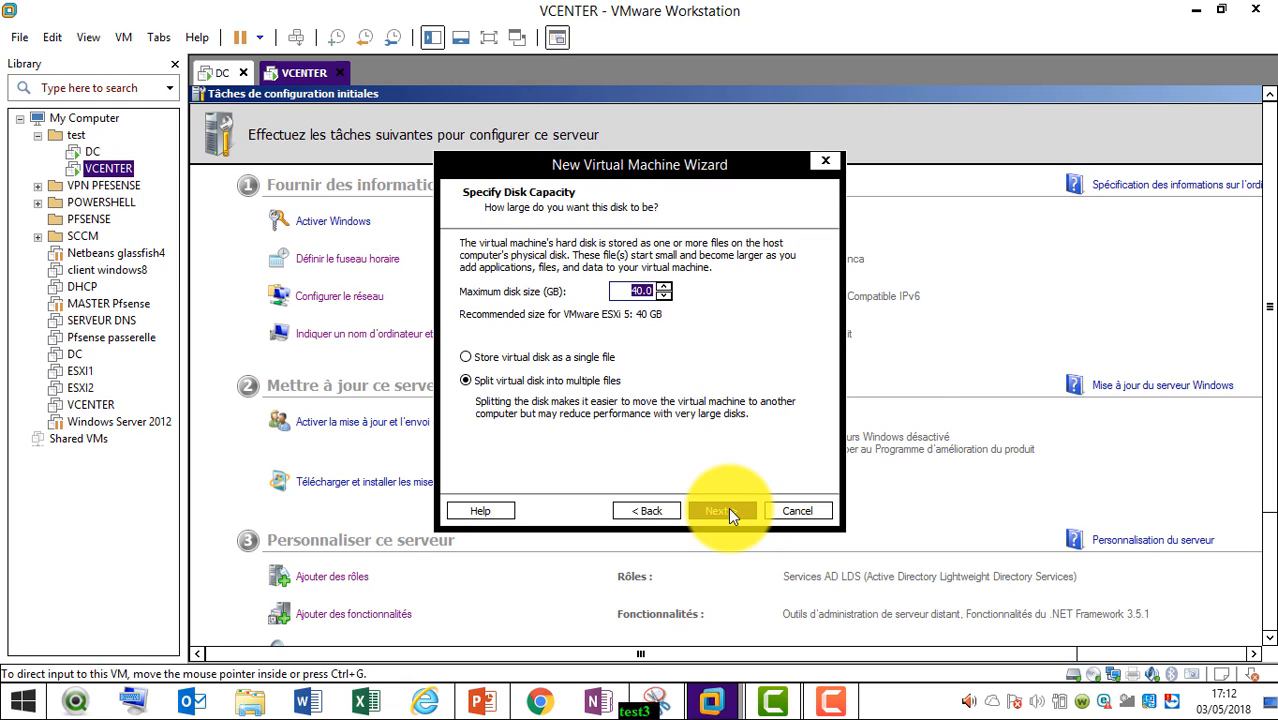
Recheck the virtual machine's name and location, and accept a 40 GB disk split into multiple files
{"action": "left_click", "coordinate": [656, 513]}
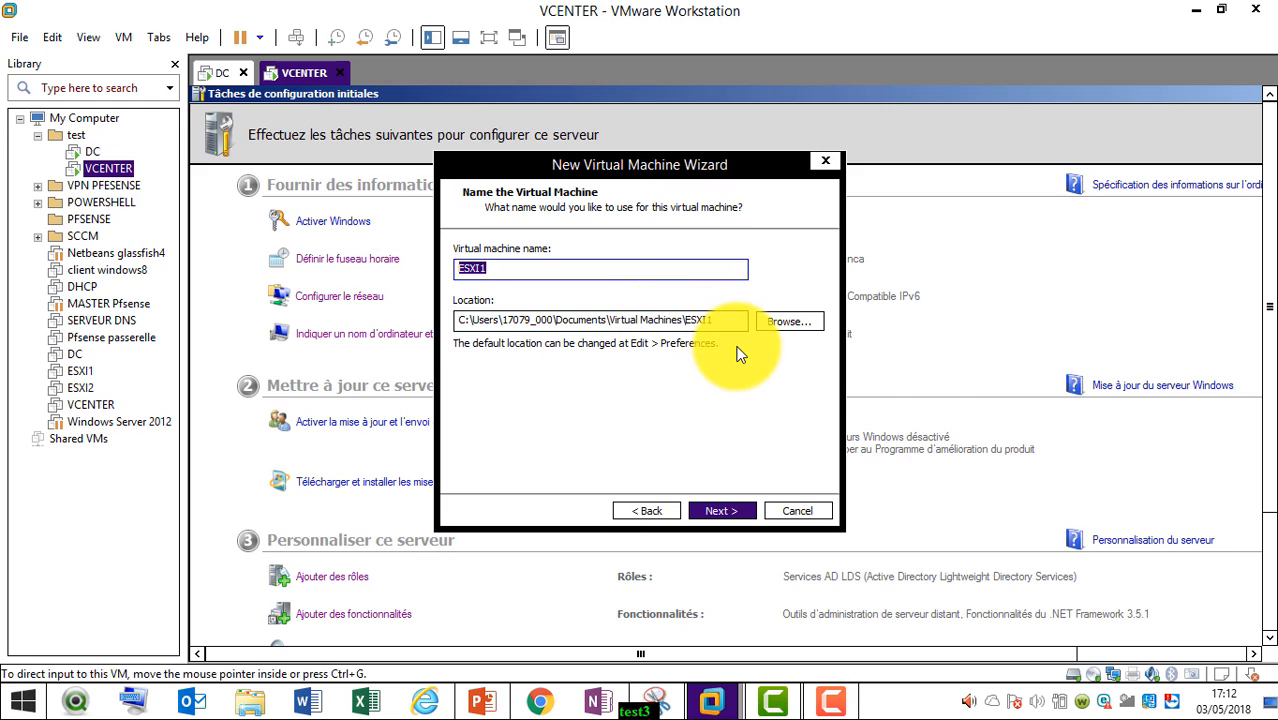
{"action": "left_click", "coordinate": [729, 509]}
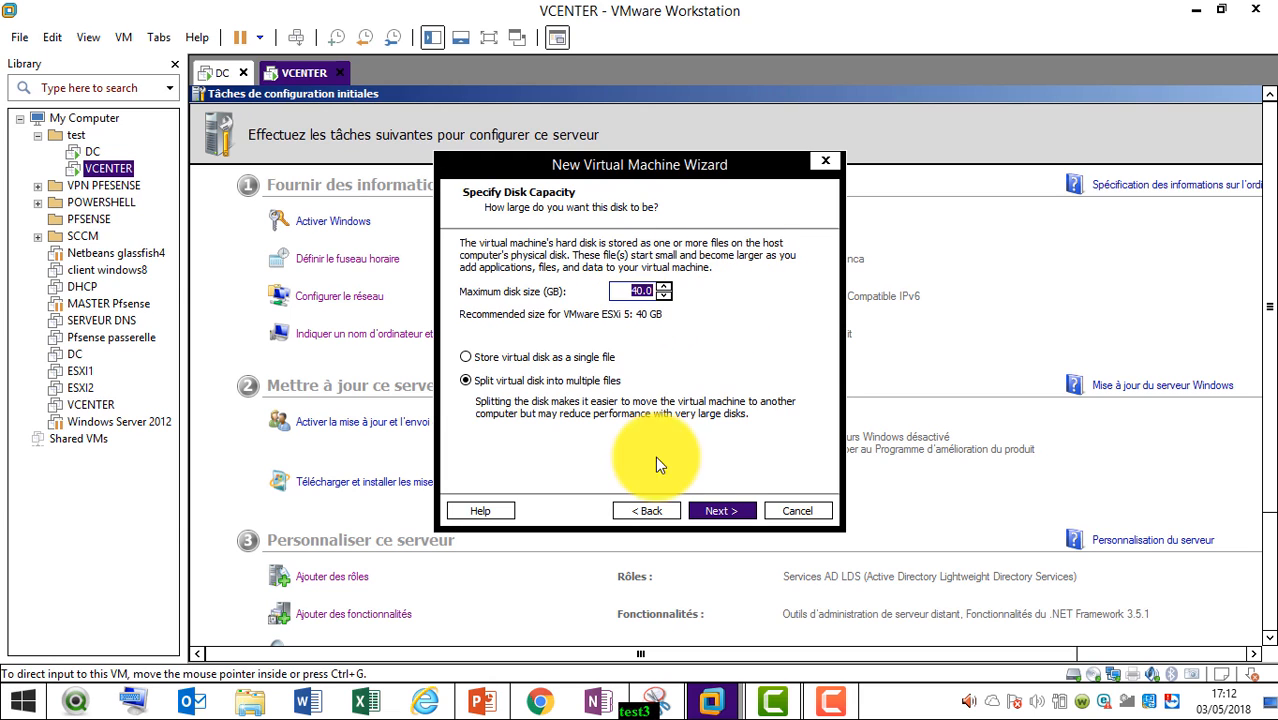
{"action": "left_click", "coordinate": [711, 511]}
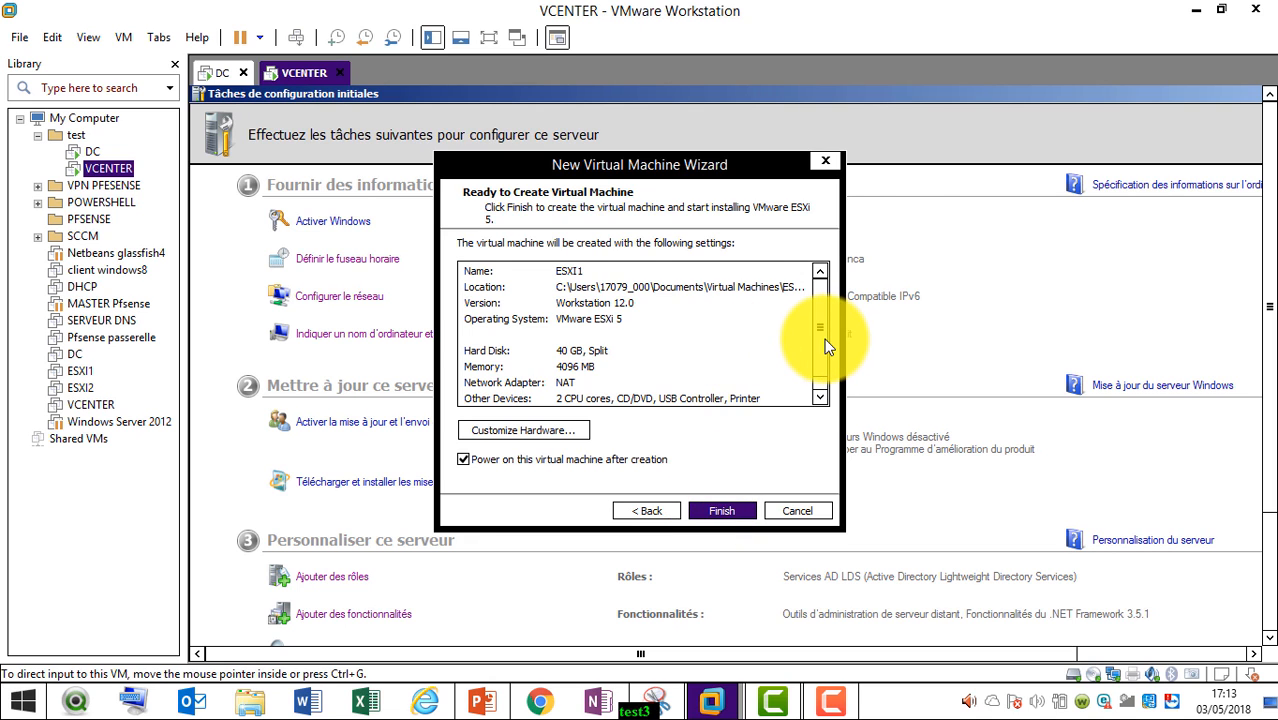
Customize the new machine's hardware so its network adapter uses the custom virtual network VMnet6
{"action": "left_click_drag", "start_coordinate": [825, 340], "coordinate": [820, 379]}
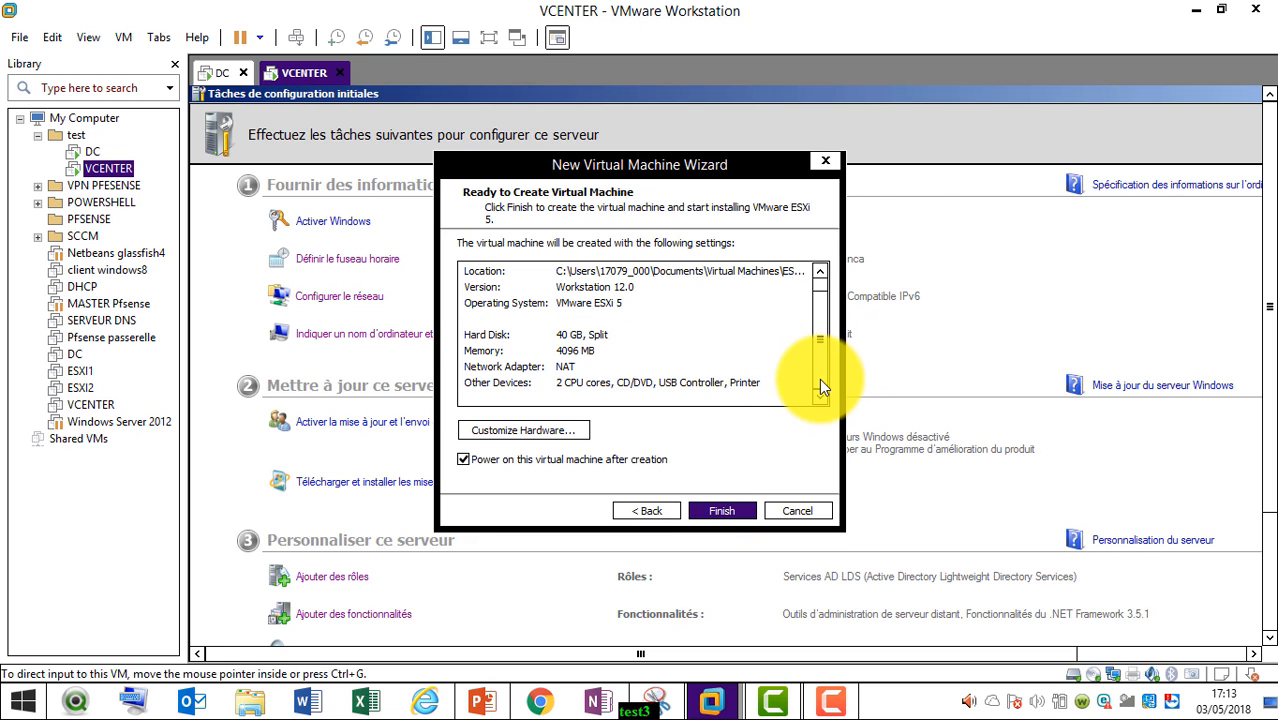
{"action": "left_click", "coordinate": [539, 430]}
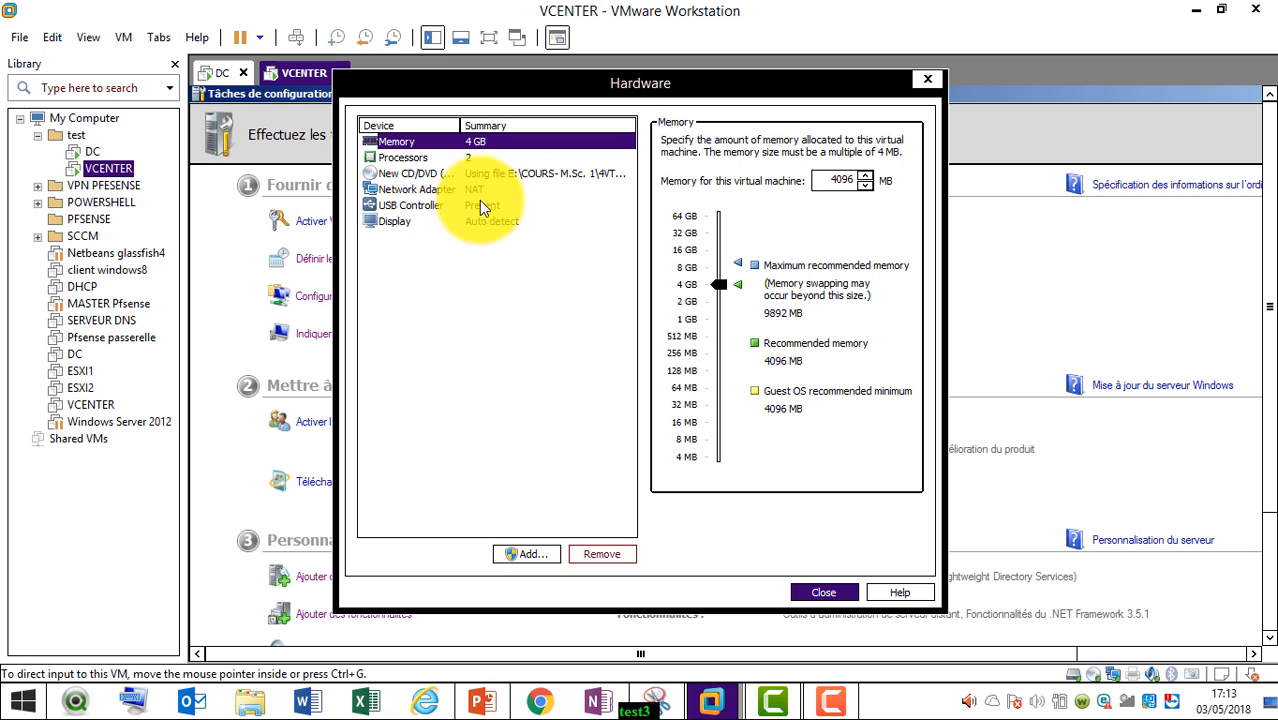
{"action": "left_click", "coordinate": [474, 187]}
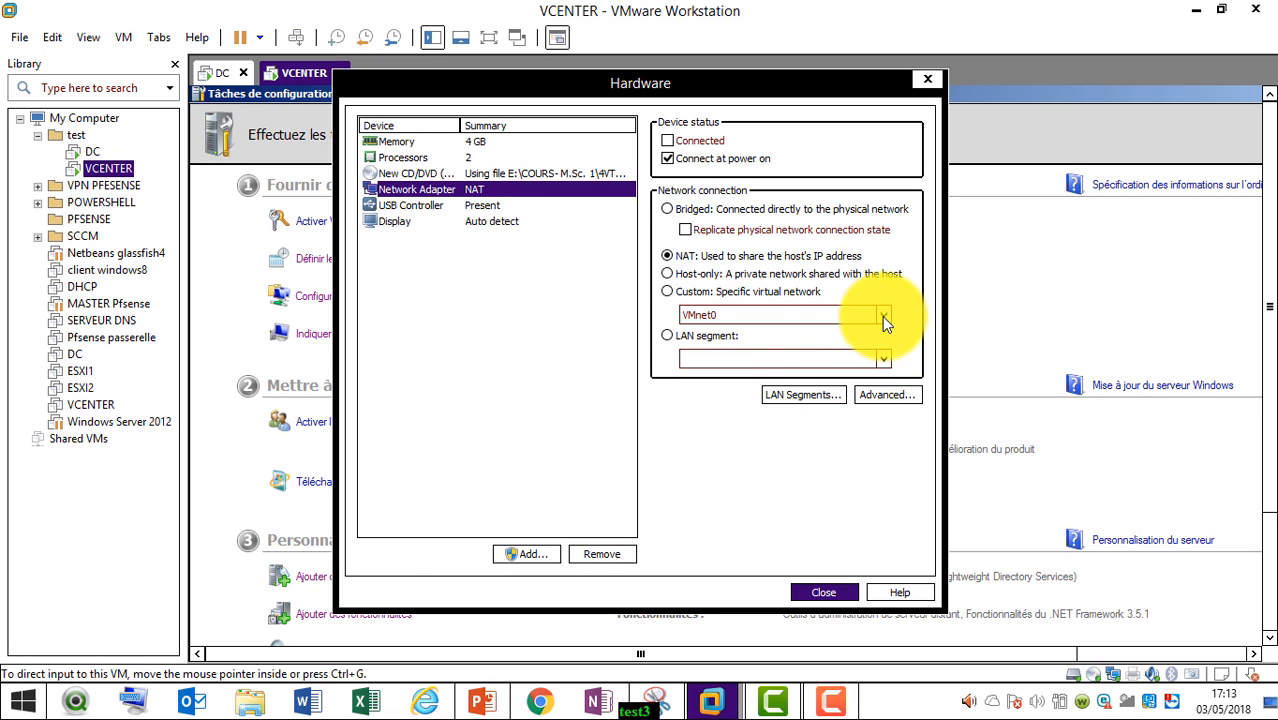
{"action": "left_click", "coordinate": [667, 291]}
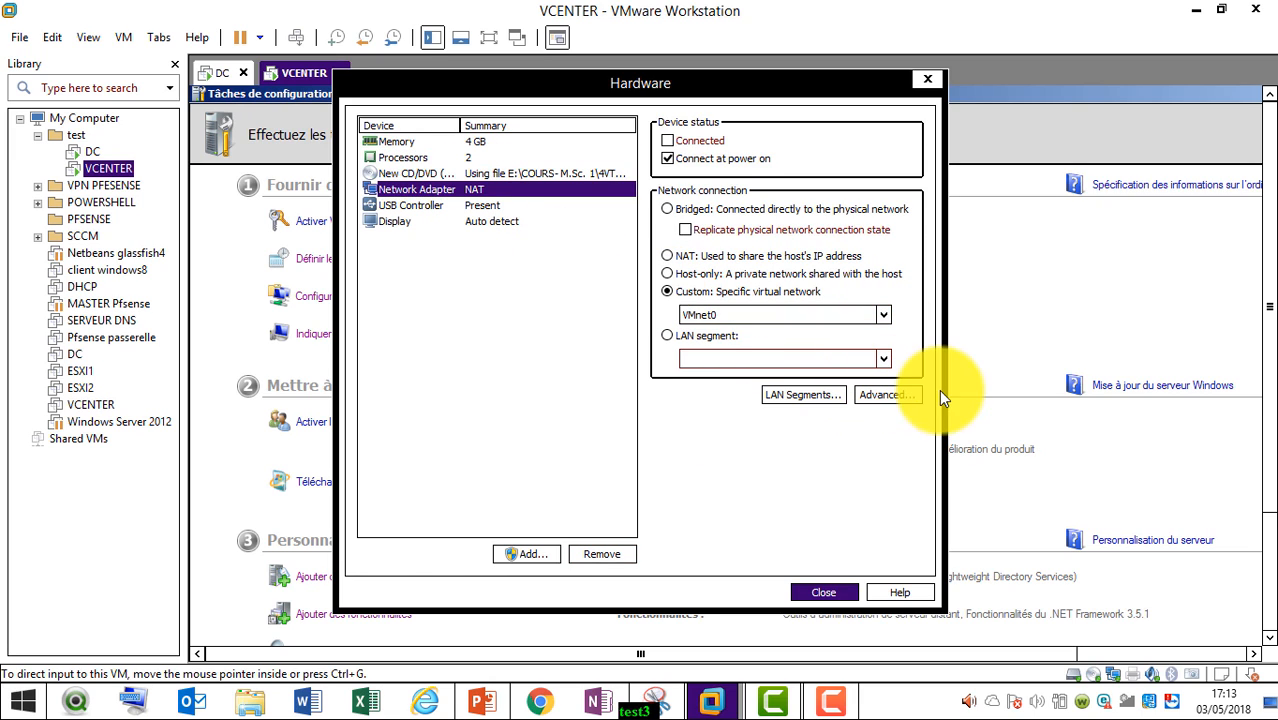
{"action": "left_click", "coordinate": [881, 314]}
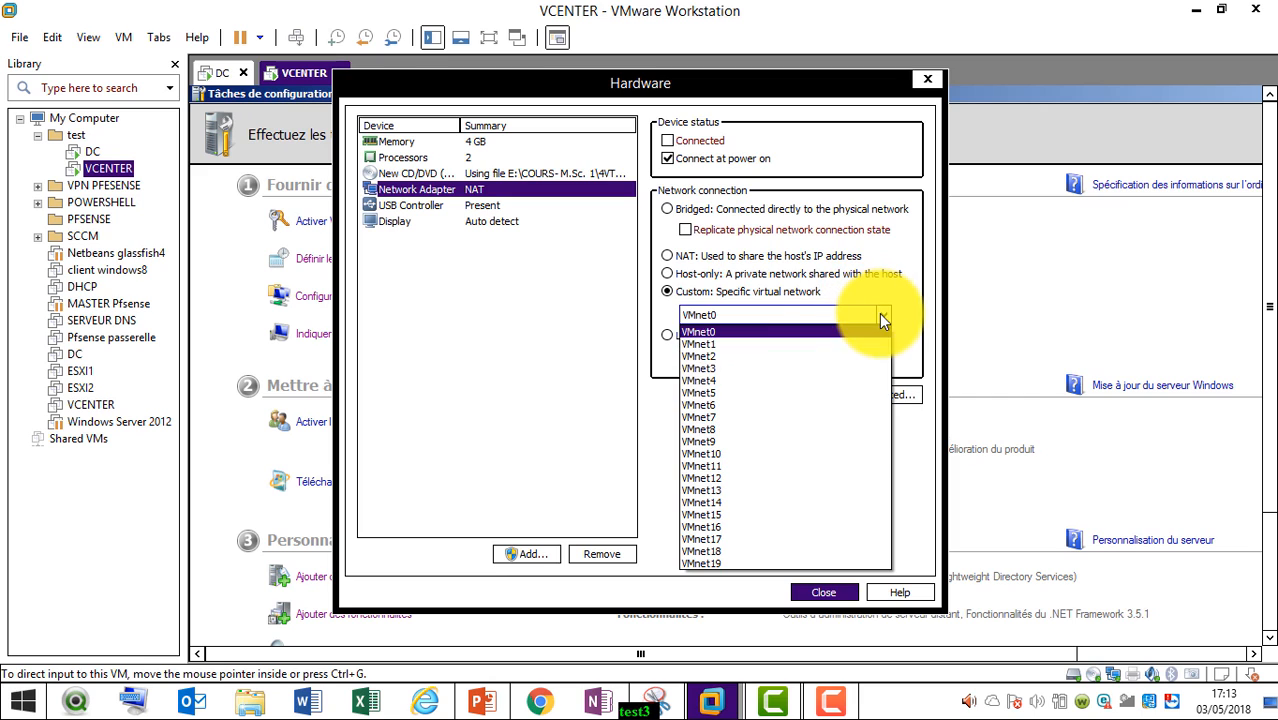
{"action": "left_click", "coordinate": [805, 405]}
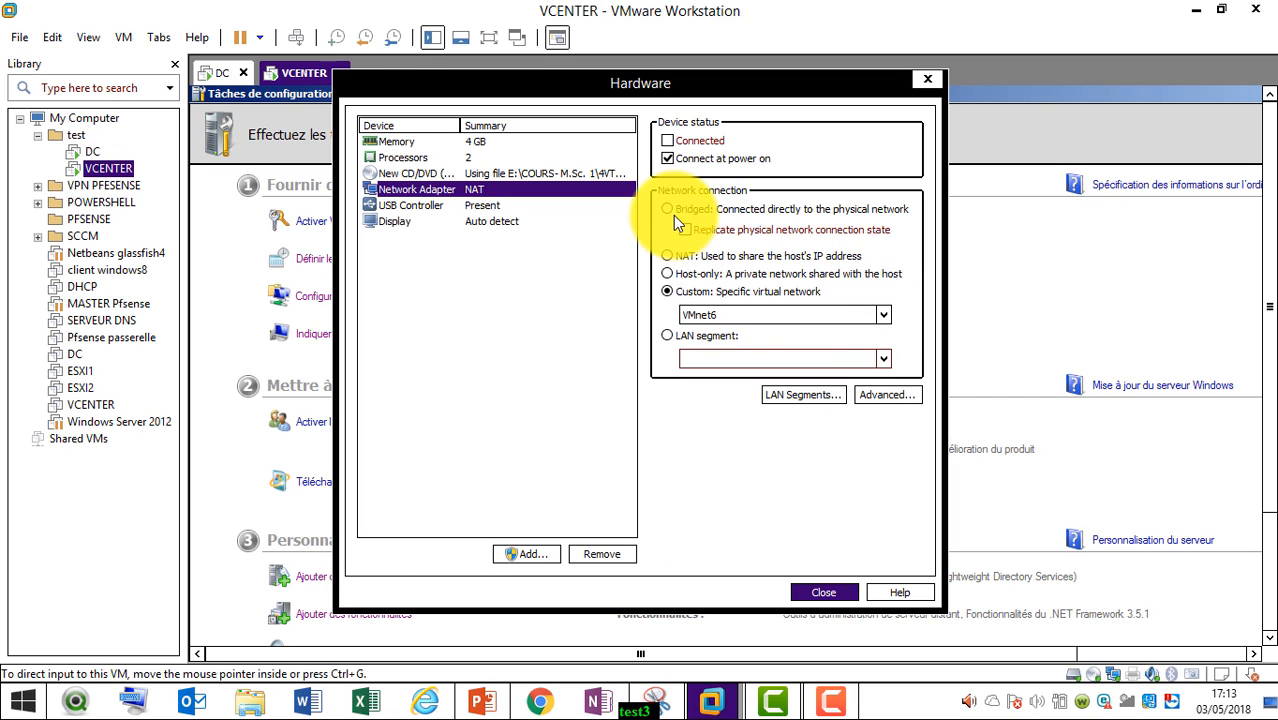
Check the new machine's memory and processor settings, and finish creating it so it powers on into the ESXi installer
{"action": "left_click", "coordinate": [462, 143]}
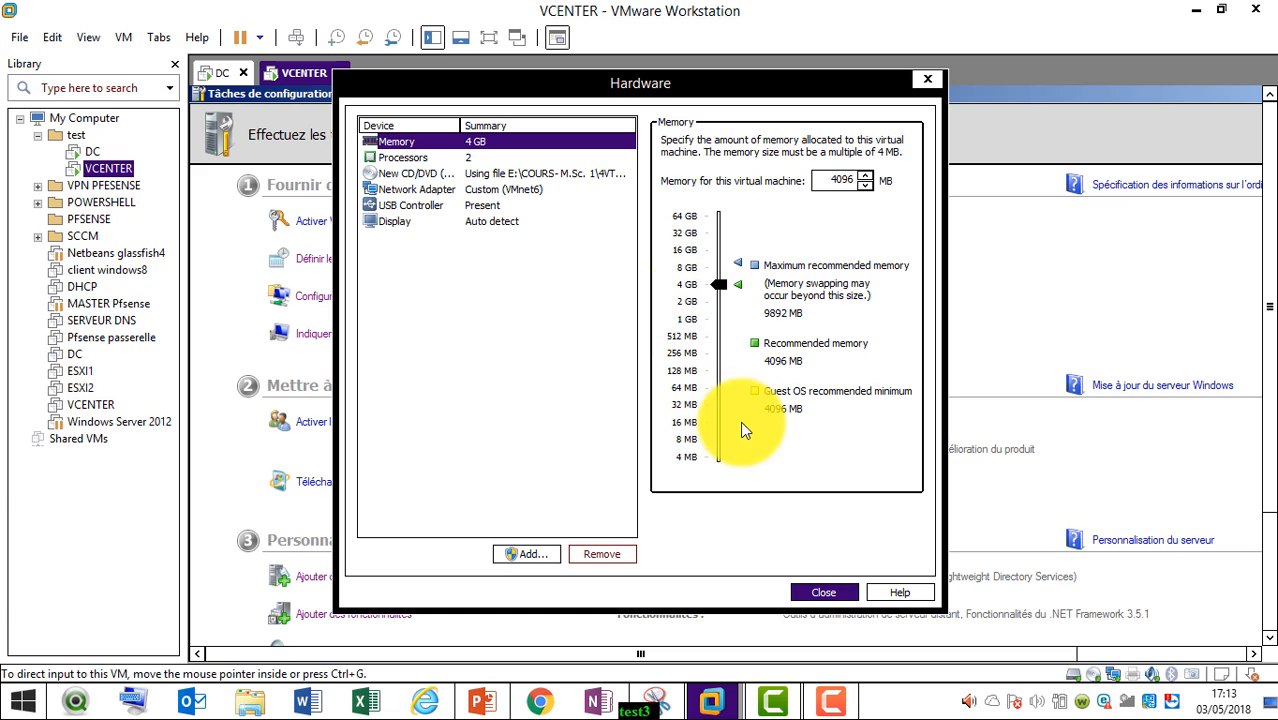
{"action": "left_click", "coordinate": [419, 154]}
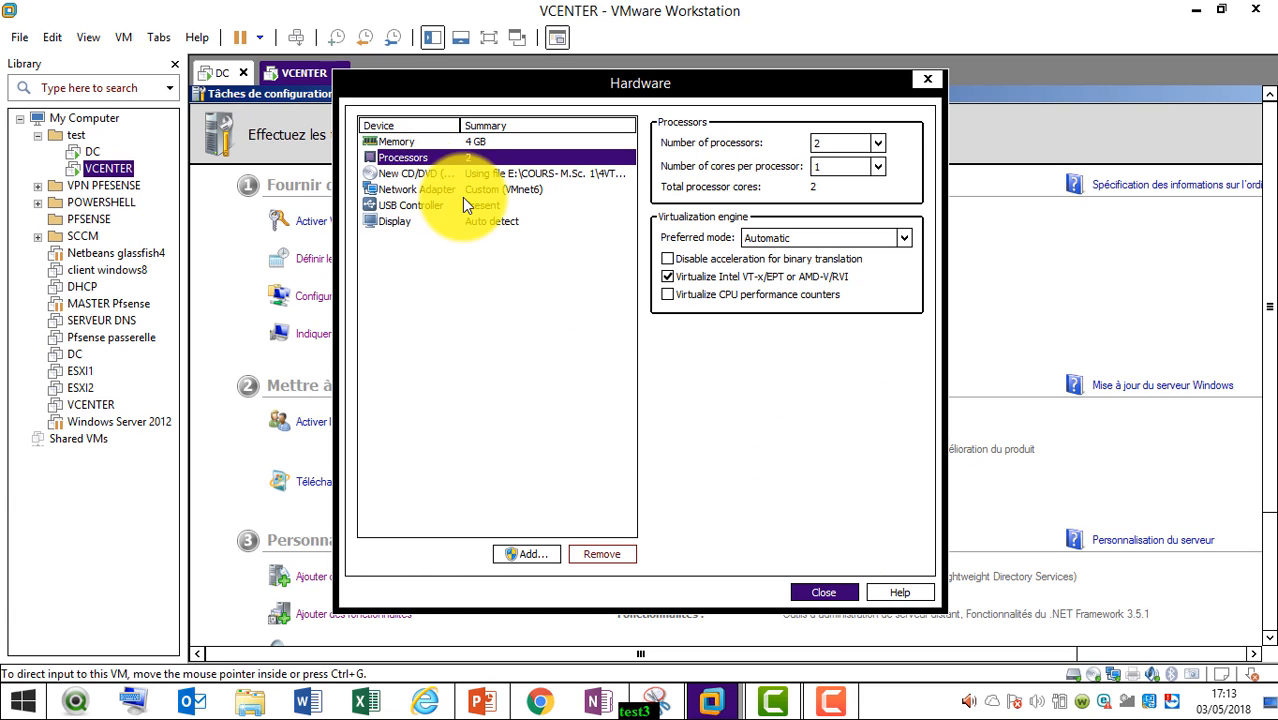
{"action": "left_click", "coordinate": [824, 592]}
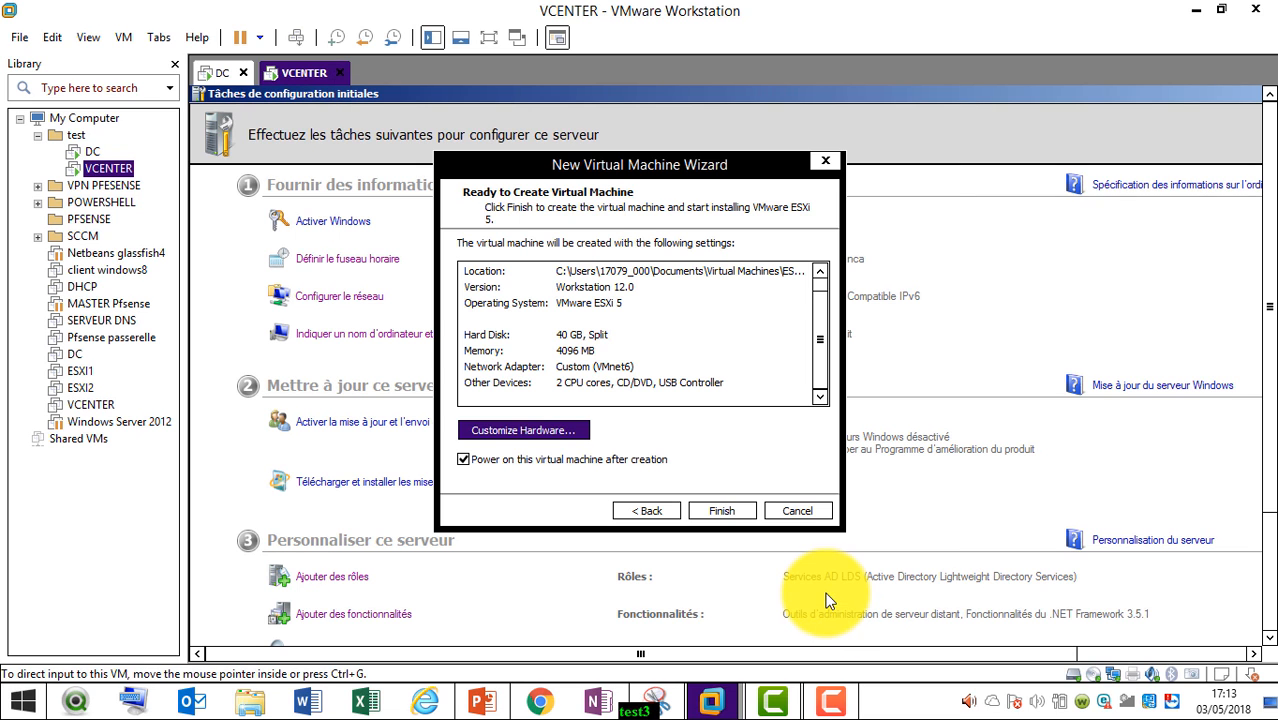
{"action": "left_click", "coordinate": [722, 511]}
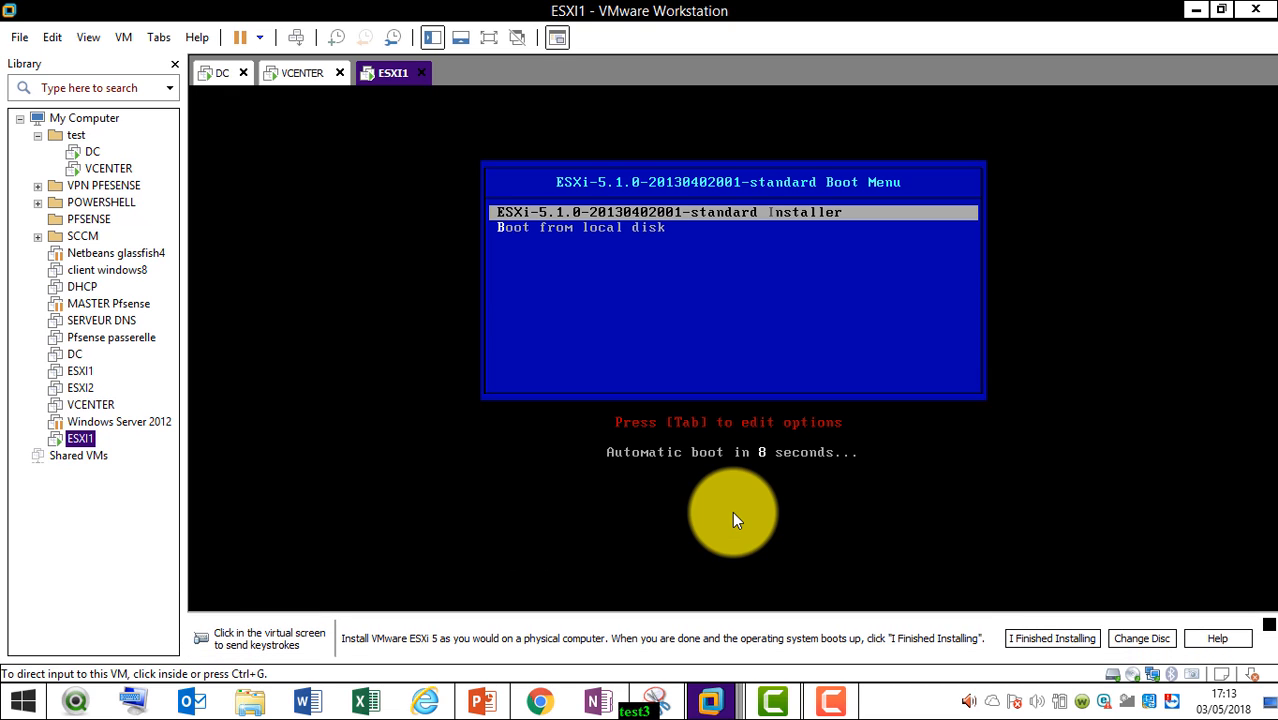
{"action": "left_click", "coordinate": [825, 468]}
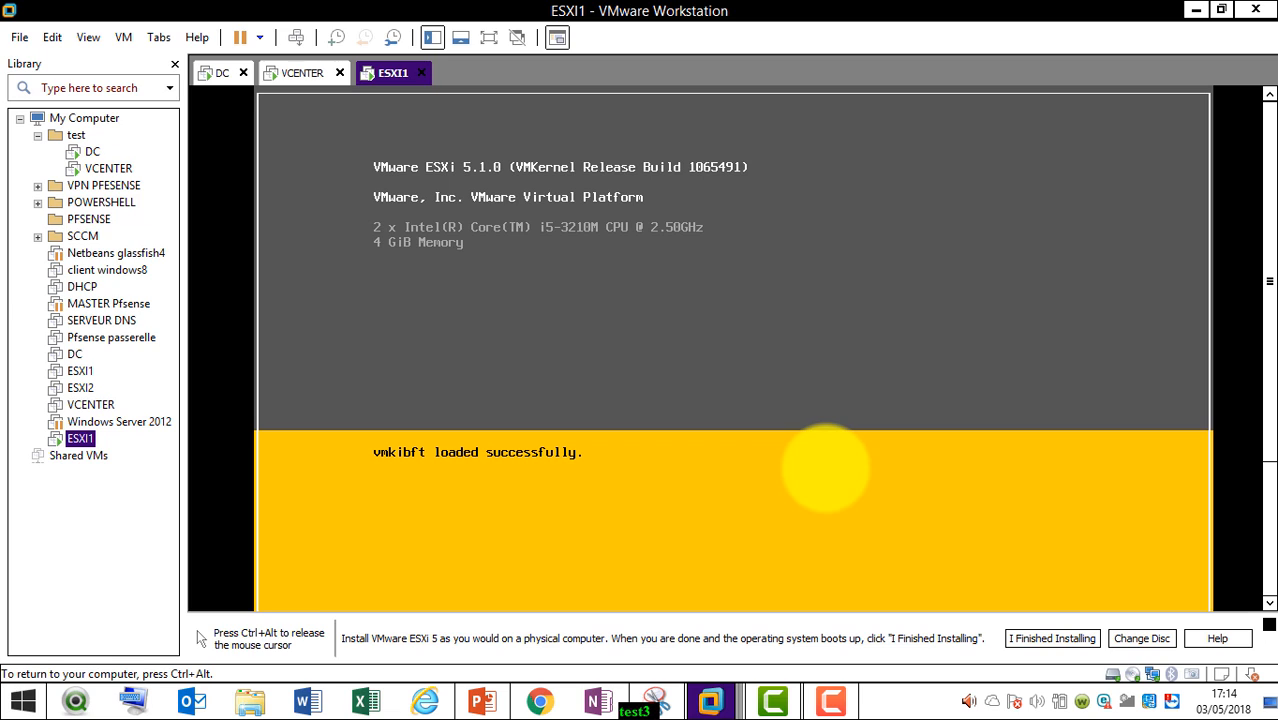
Show the ESXI1 console full screen, start the ESXi 5.1.0 installation and accept the license agreement
{"action": "key", "text": "ctrl+alt"}
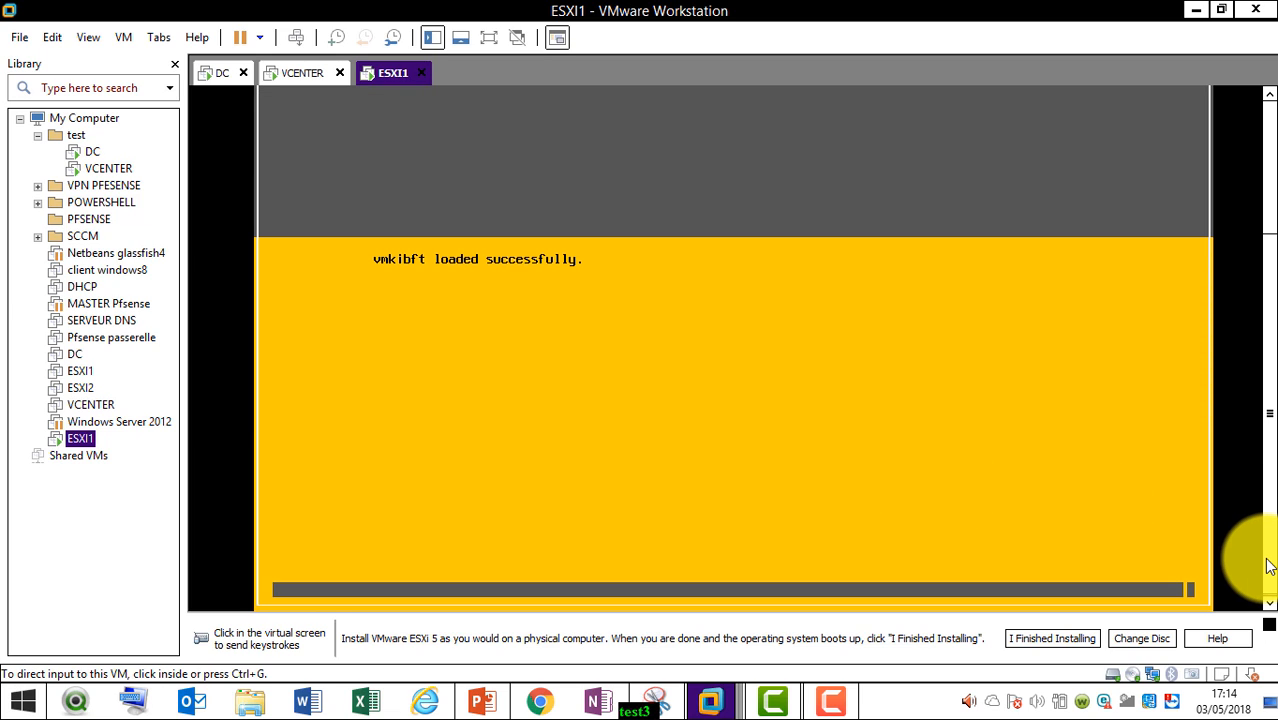
{"action": "left_click", "coordinate": [489, 38]}
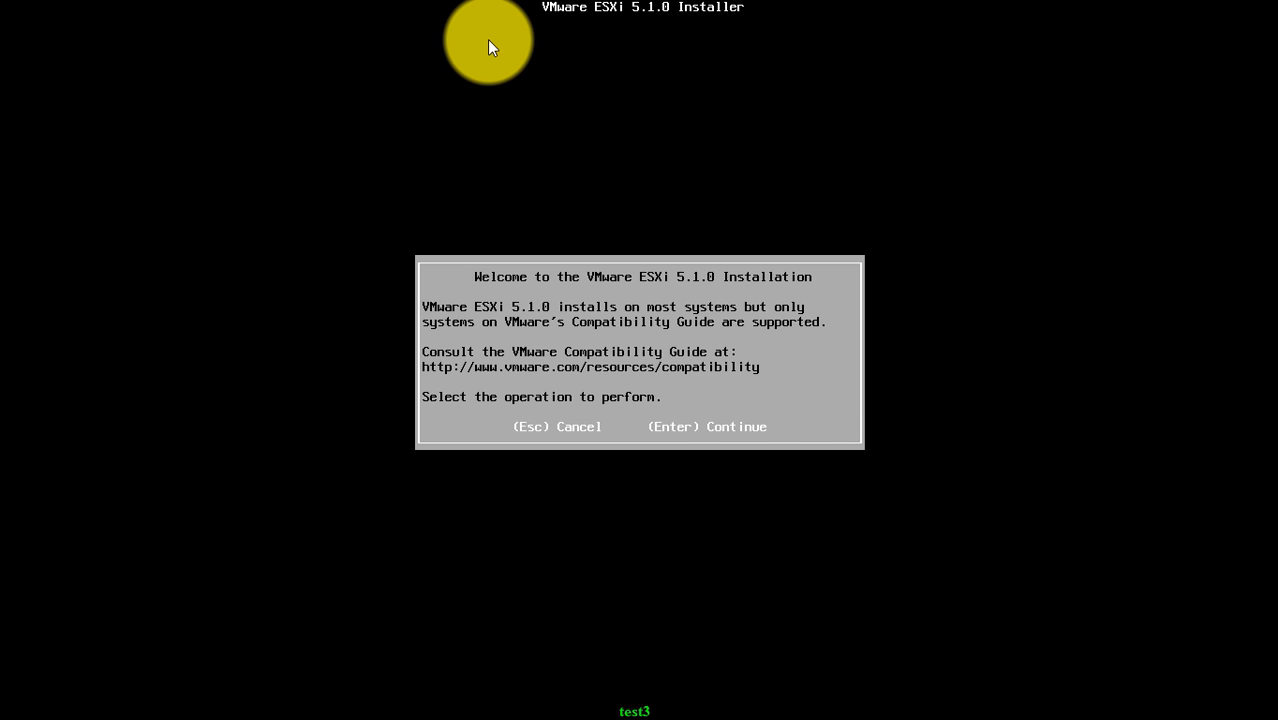
{"action": "key", "text": "Return"}
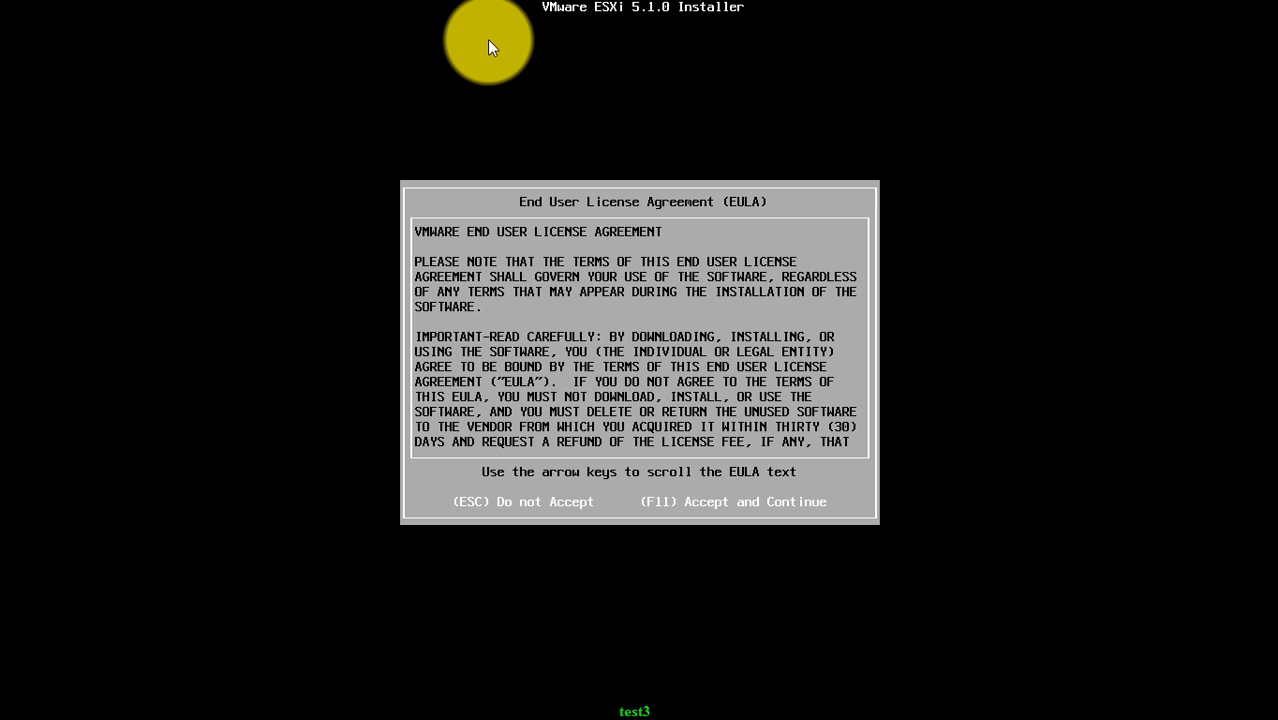
{"action": "key", "text": "F11"}
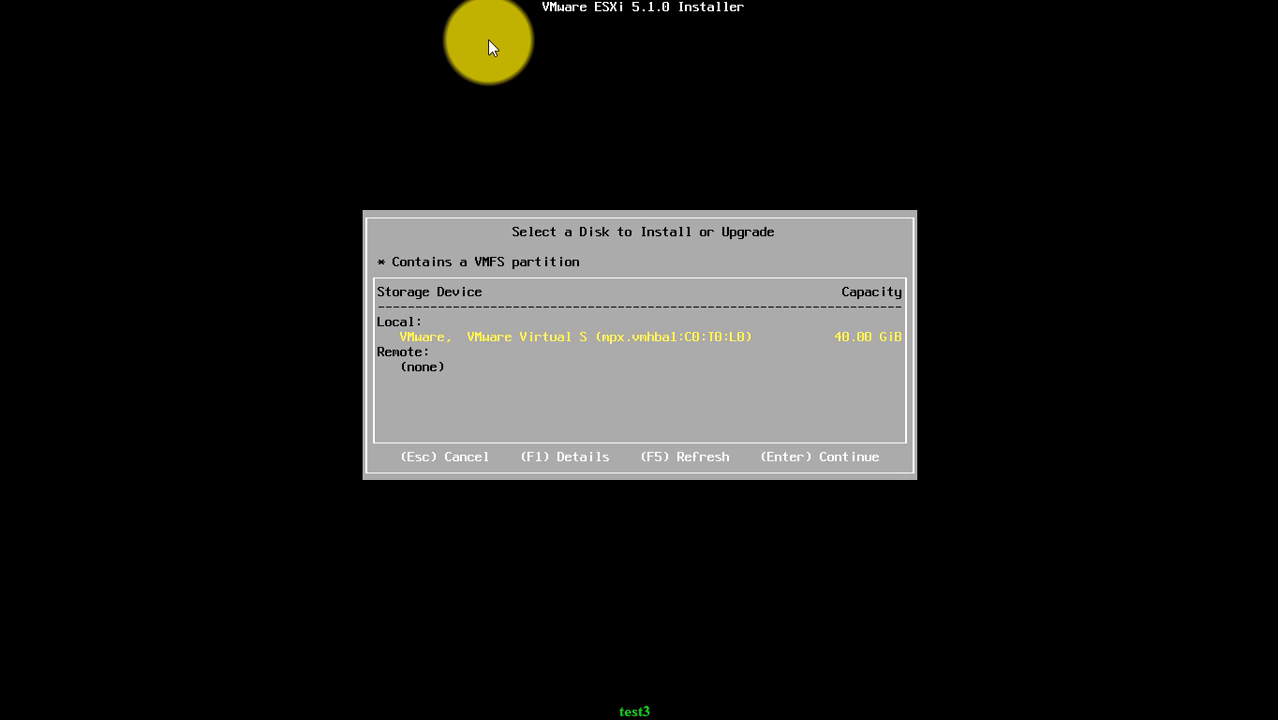
Choose the 40 GiB local VMware virtual disk as the installation target and Swiss French as the keyboard layout
{"action": "key", "text": "Return"}
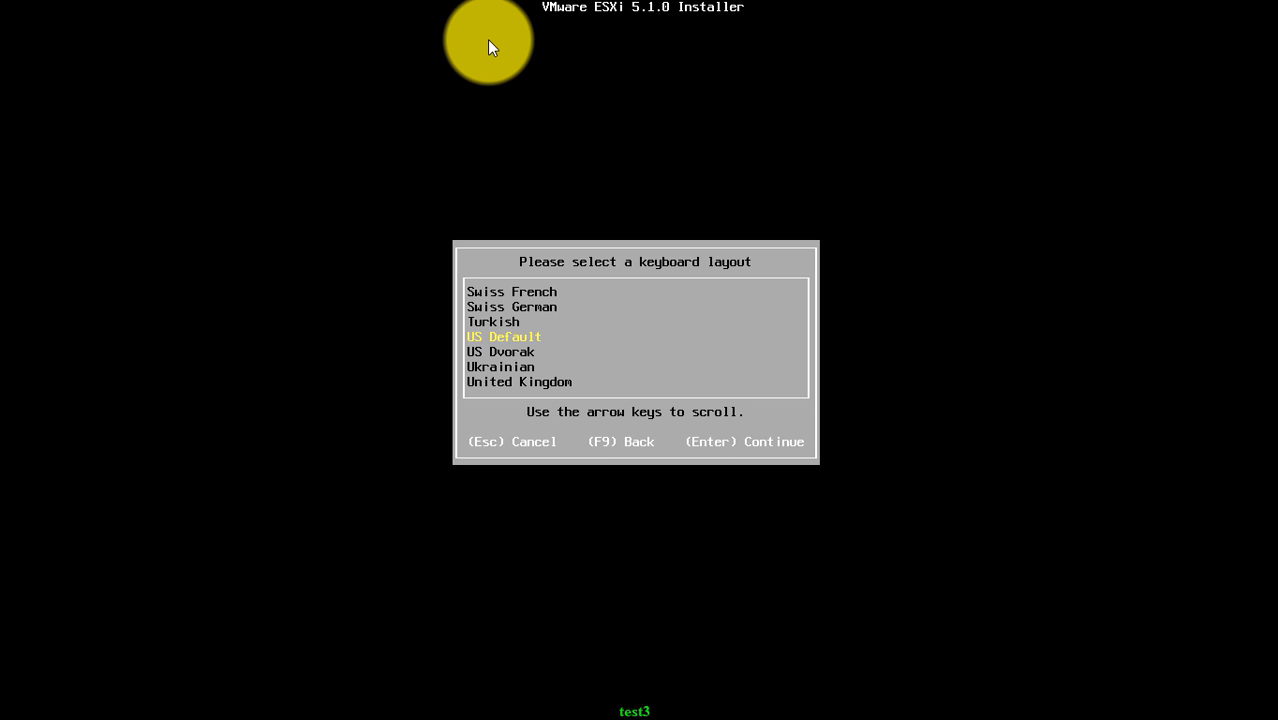
{"action": "key", "text": "Up"}
{"action": "key", "text": "Up"}
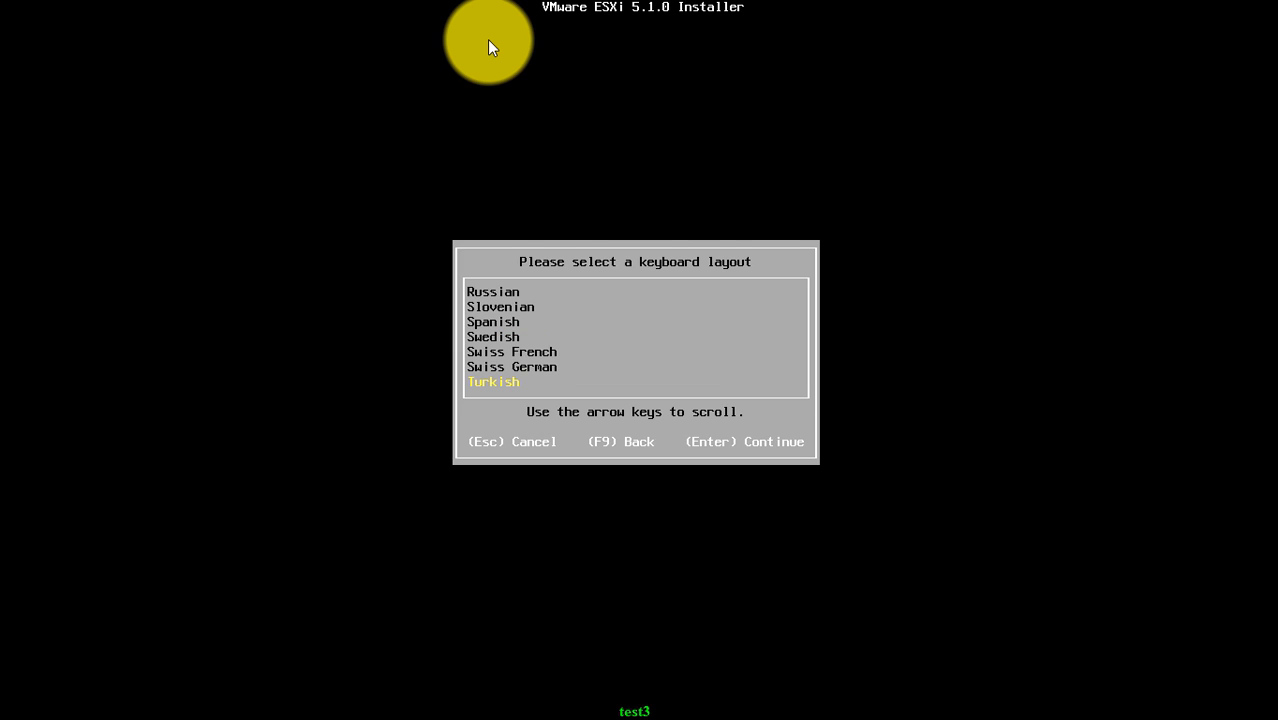
{"action": "key", "text": "Up"}
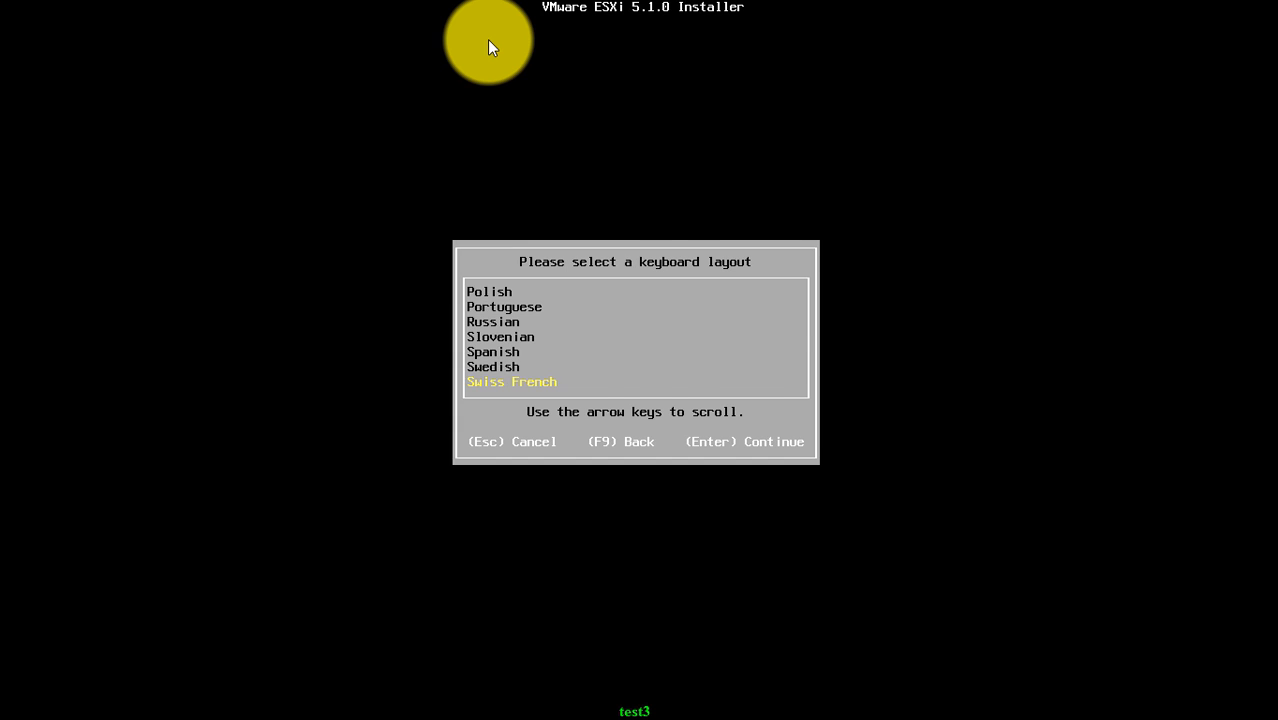
{"action": "key", "text": "Return"}
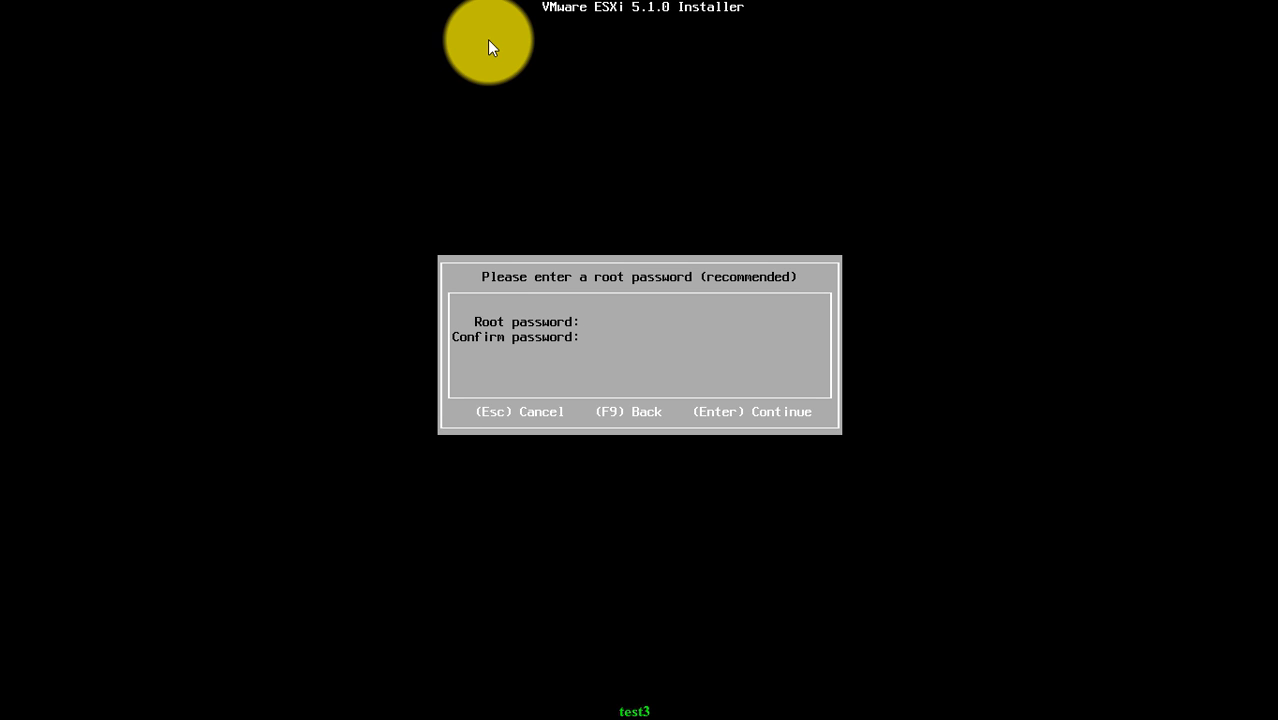
Enter the root password, re-enter it correctly as confirmation and continue the installation
{"action": "type", "text": "******"}
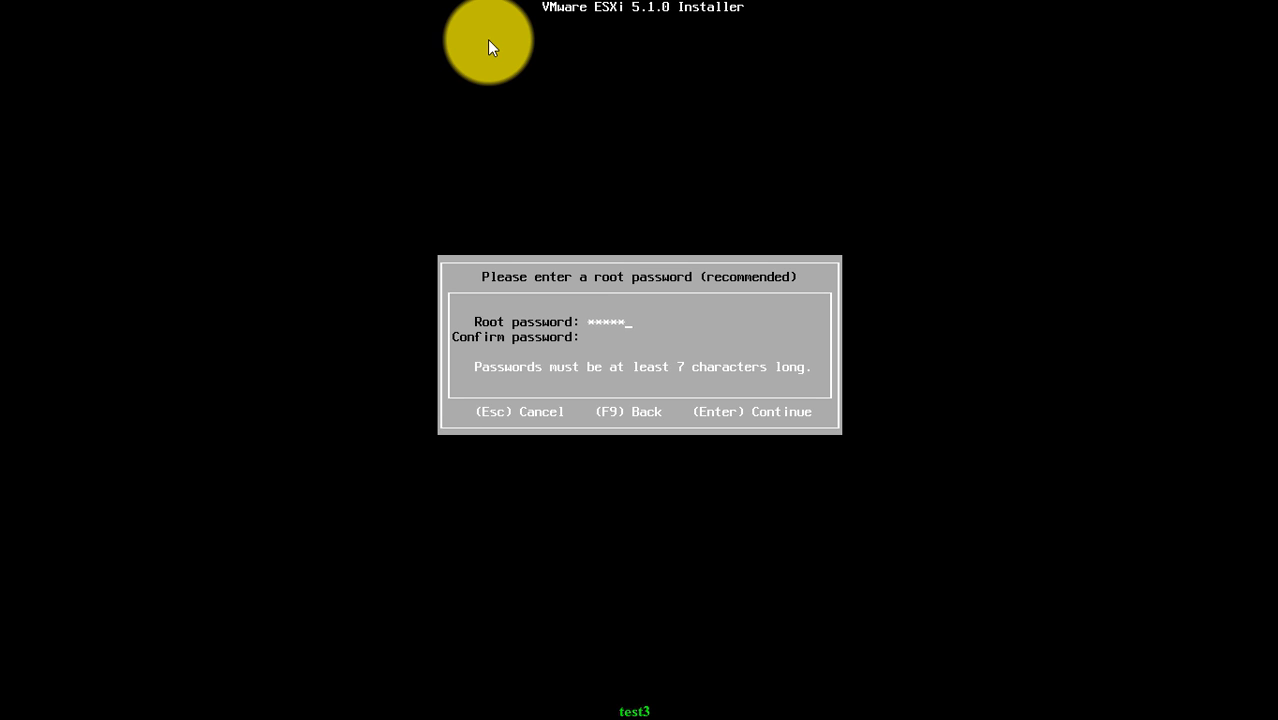
{"action": "type", "text": "***"}
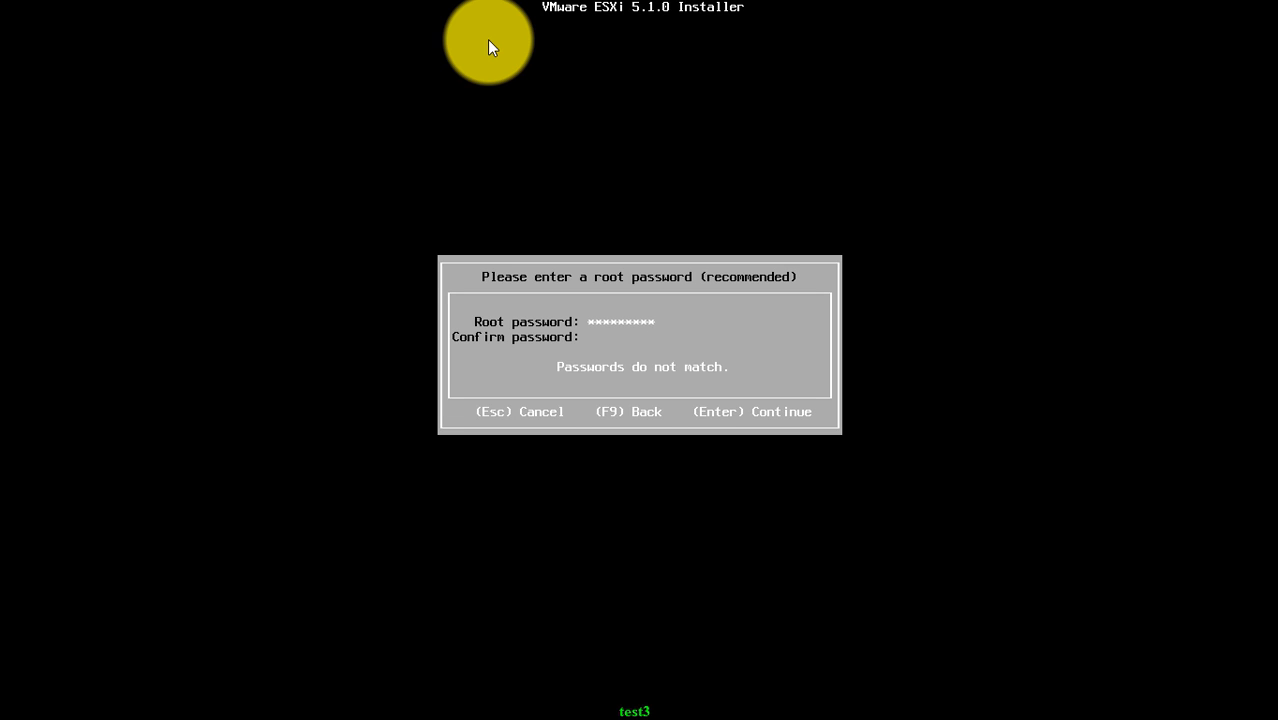
{"action": "type", "text": "*********"}
{"action": "key", "text": "BackSpace"}
{"action": "key", "text": "BackSpace"}
{"action": "key", "text": "BackSpace"}
{"action": "key", "text": "BackSpace"}
{"action": "key", "text": "BackSpace"}
{"action": "key", "text": "BackSpace"}
{"action": "key", "text": "BackSpace"}
{"action": "key", "text": "BackSpace"}
{"action": "type", "text": "*********"}
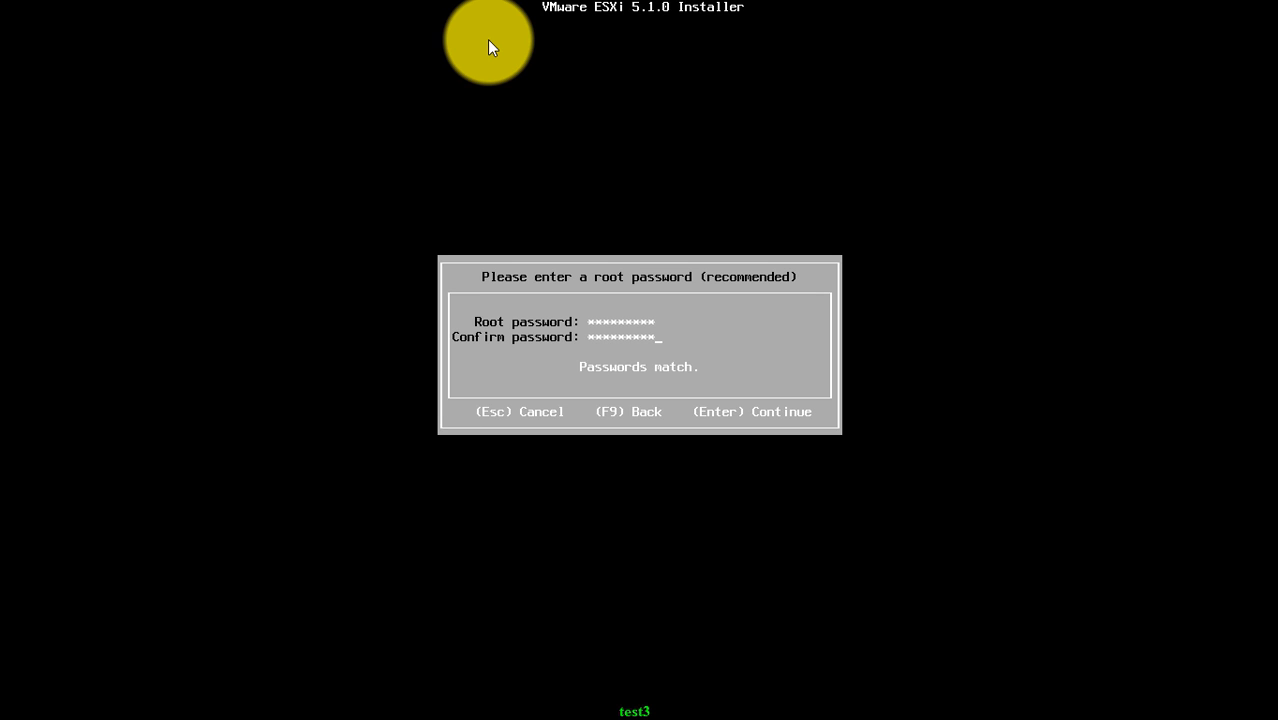
{"action": "key", "text": "Return"}
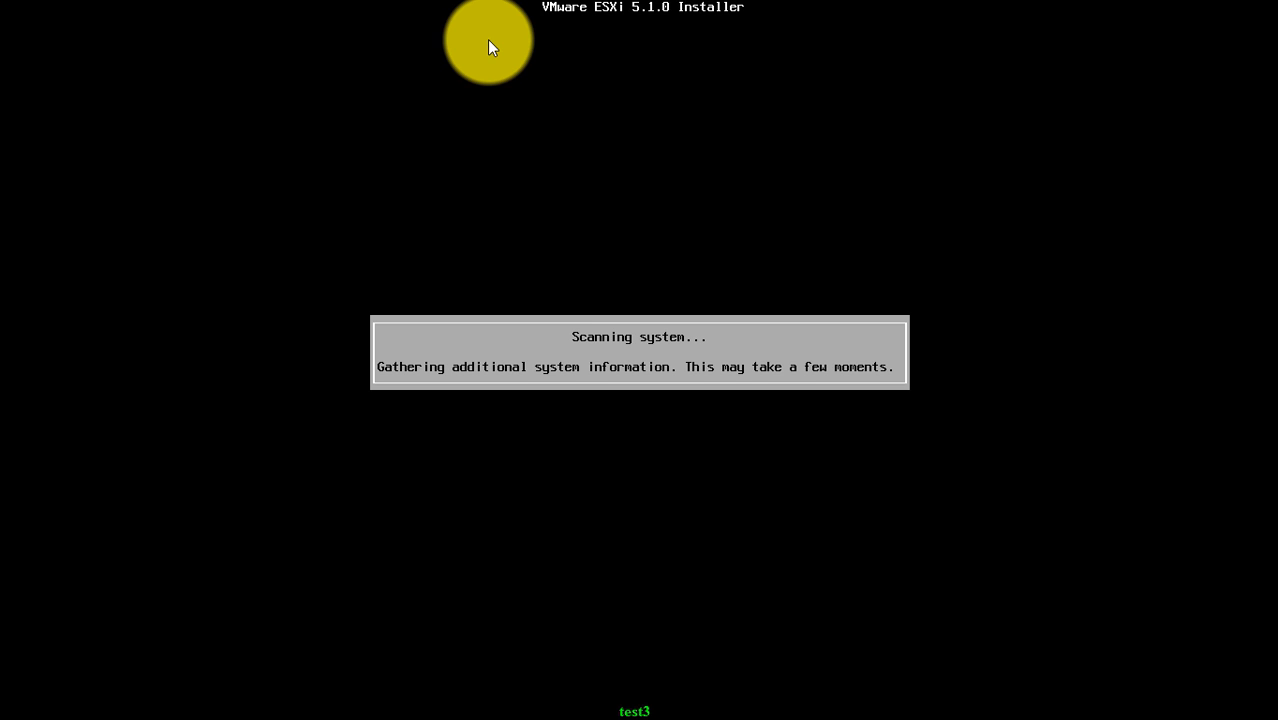
Confirm the ESXi 5.1.0 installation on the selected disk and return the virtual machine from full screen to the normal window
{"action": "mouse_move", "coordinate": [585, 8]}
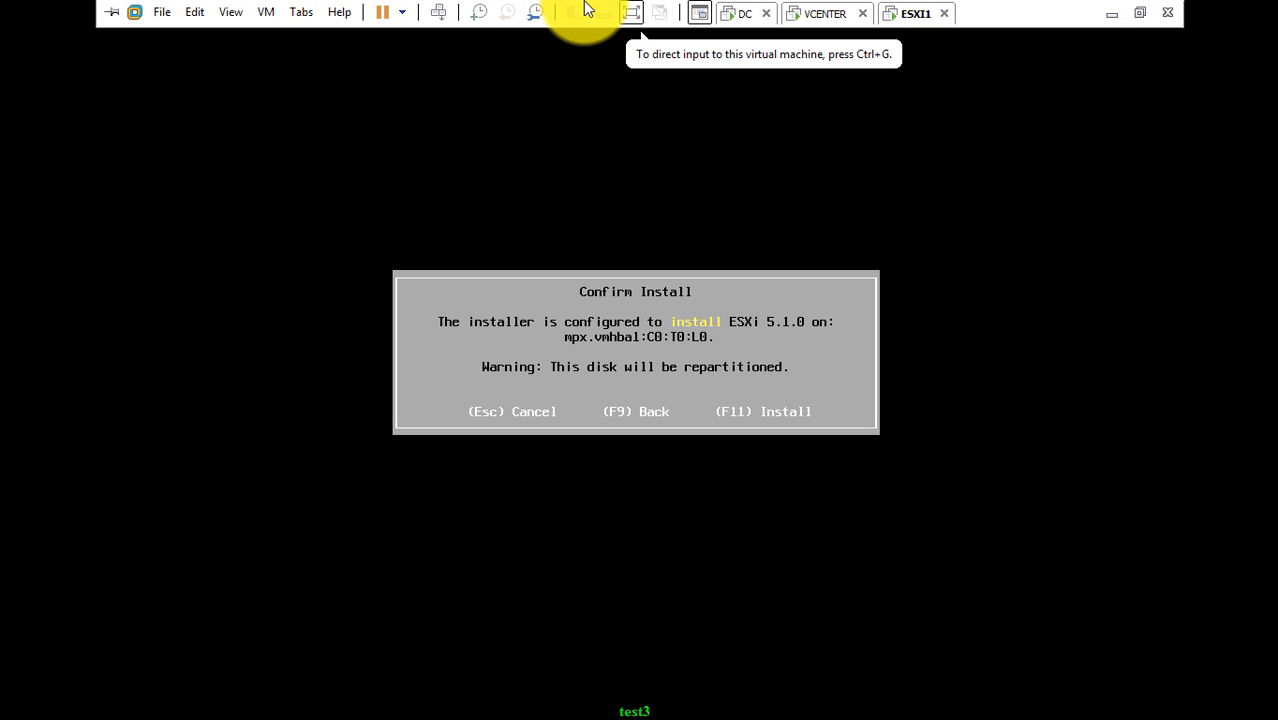
{"action": "left_click", "coordinate": [715, 290]}
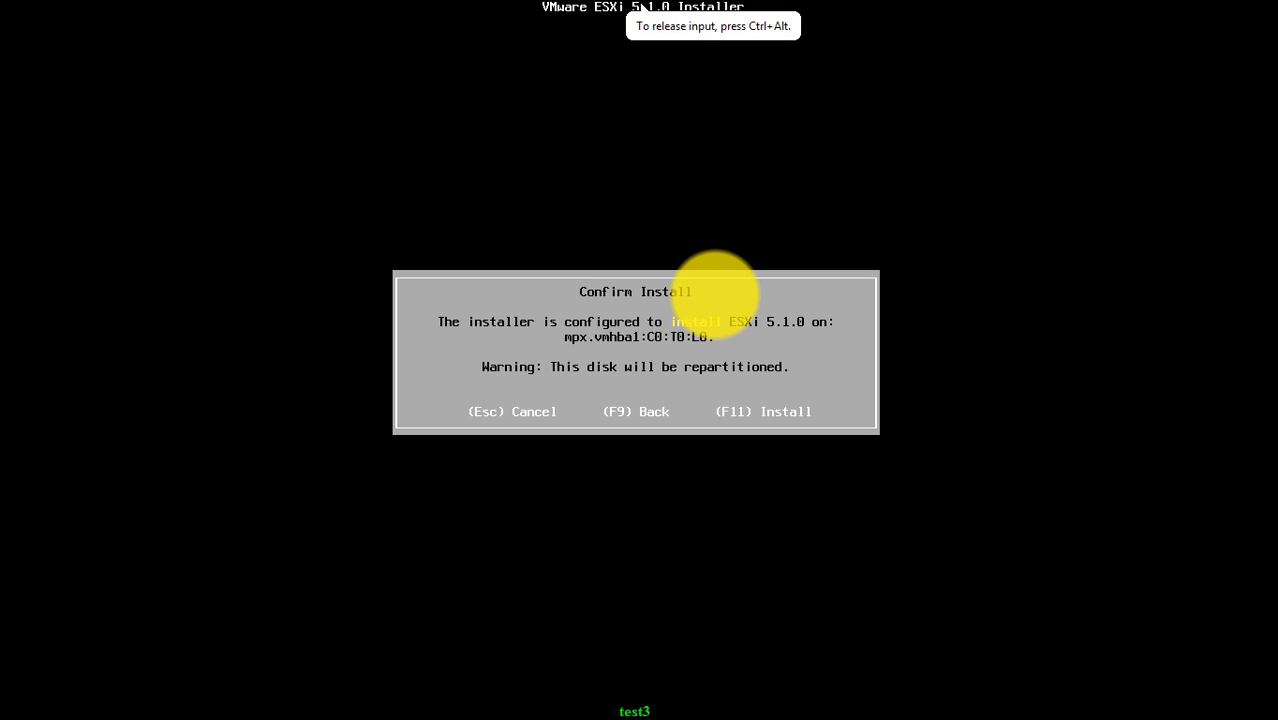
{"action": "key", "text": "F11"}
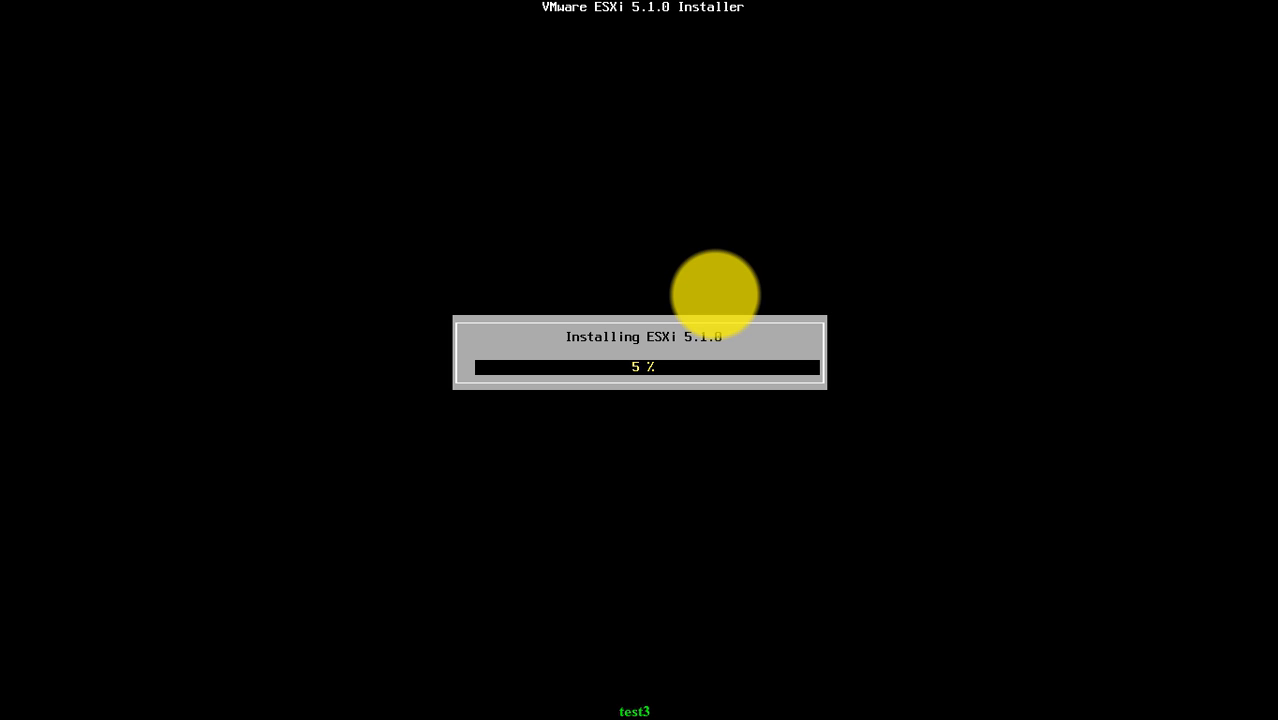
{"action": "key", "text": "ctrl+alt"}
{"action": "mouse_move", "coordinate": [562, 8]}
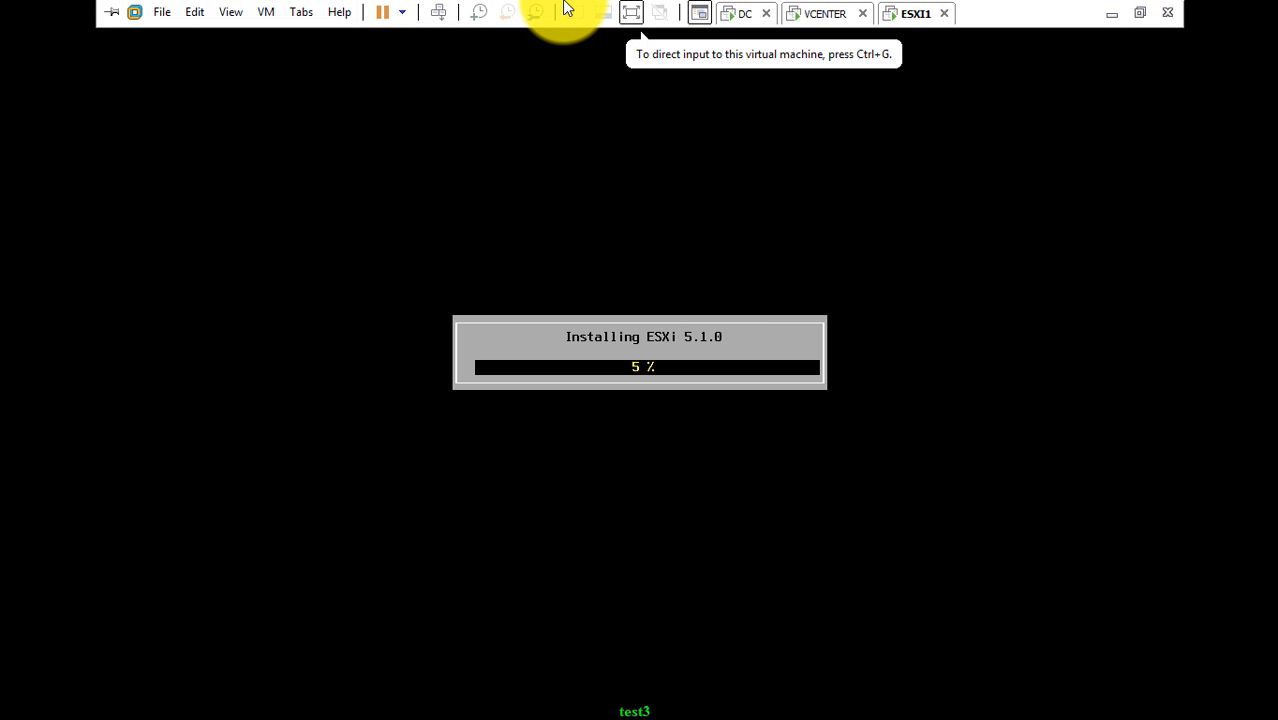
{"action": "left_click", "coordinate": [631, 12]}
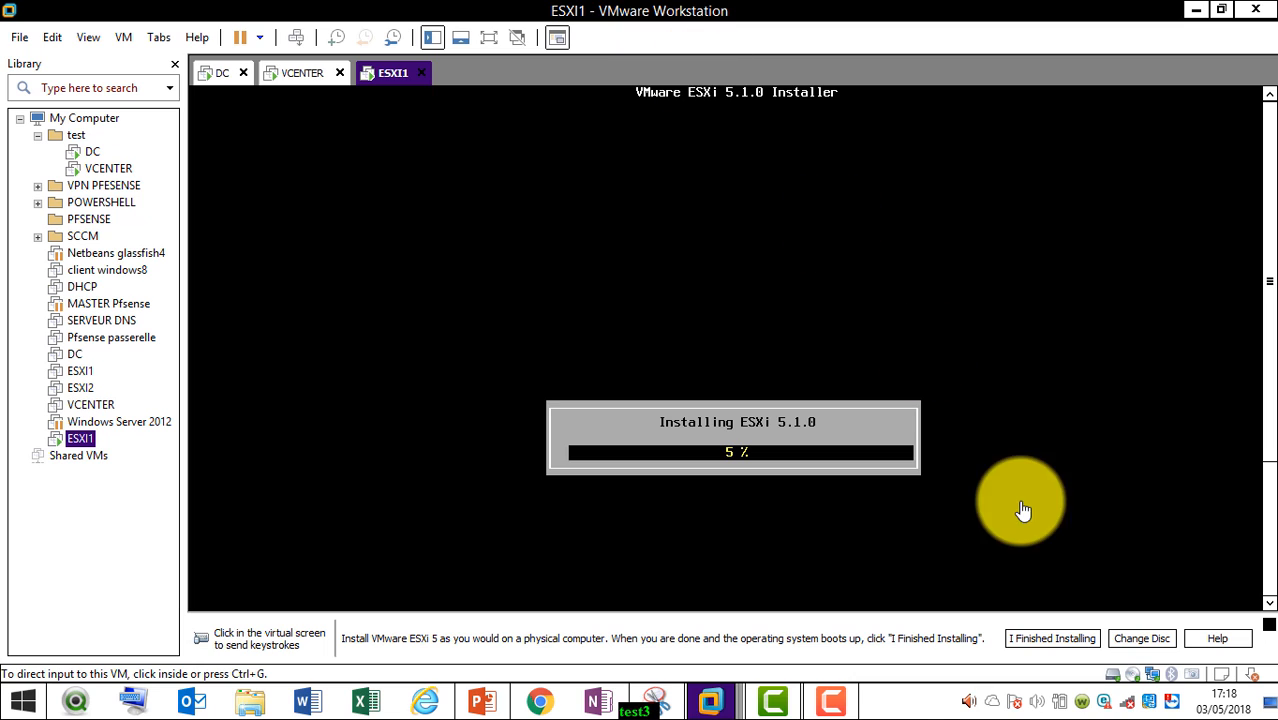
{"action": "left_click", "coordinate": [829, 700]}
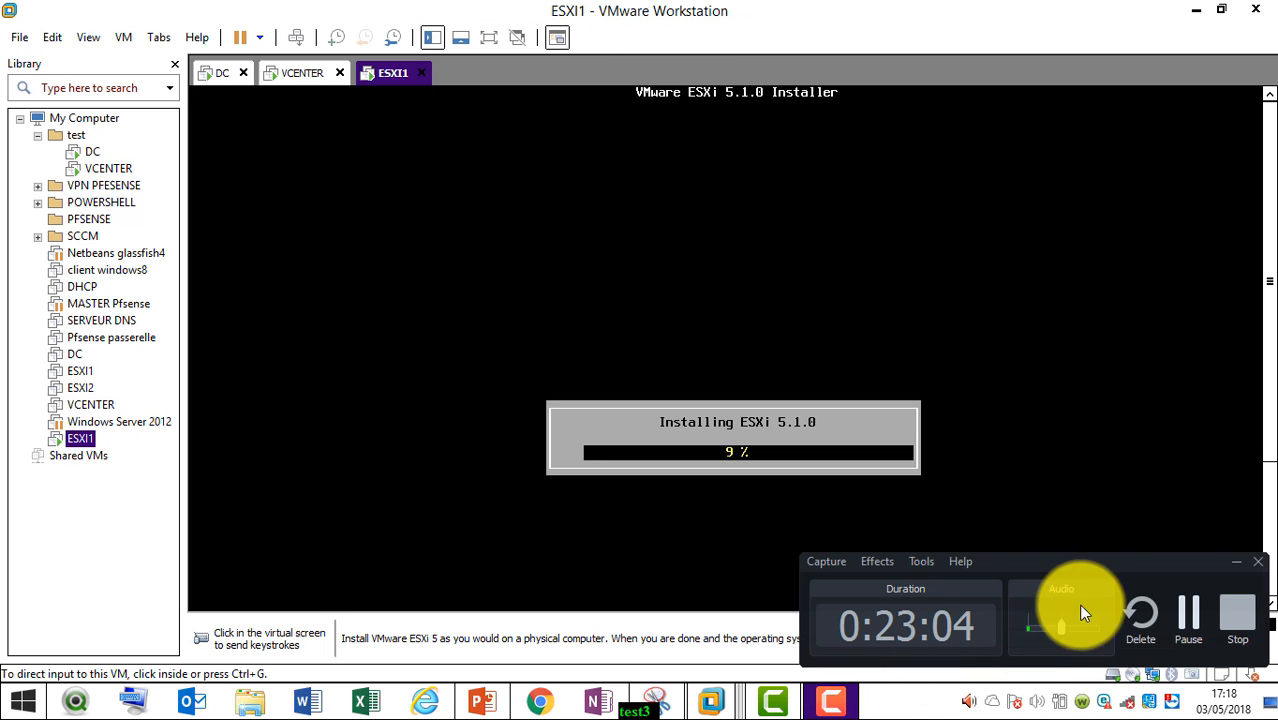
{"action": "left_click", "coordinate": [1190, 622]}
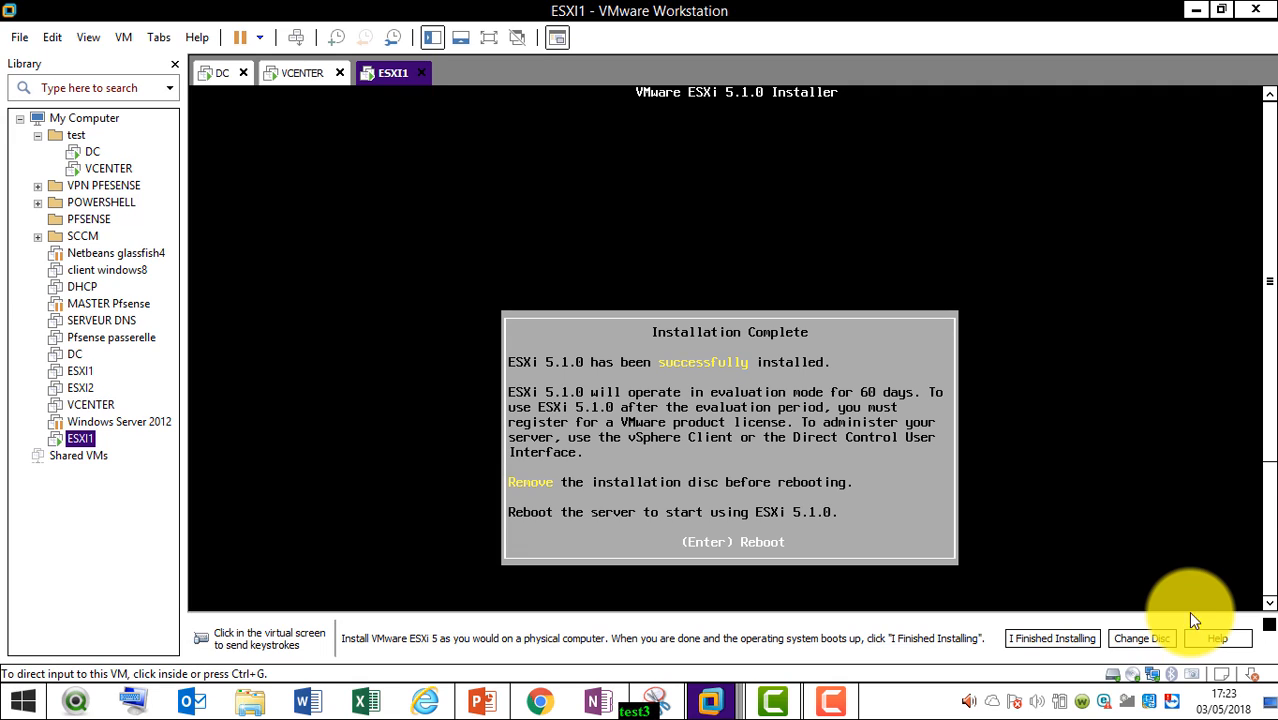
Reboot the installed ESXi host and log in to its system customization as root with the root password
{"action": "left_click", "coordinate": [805, 482]}
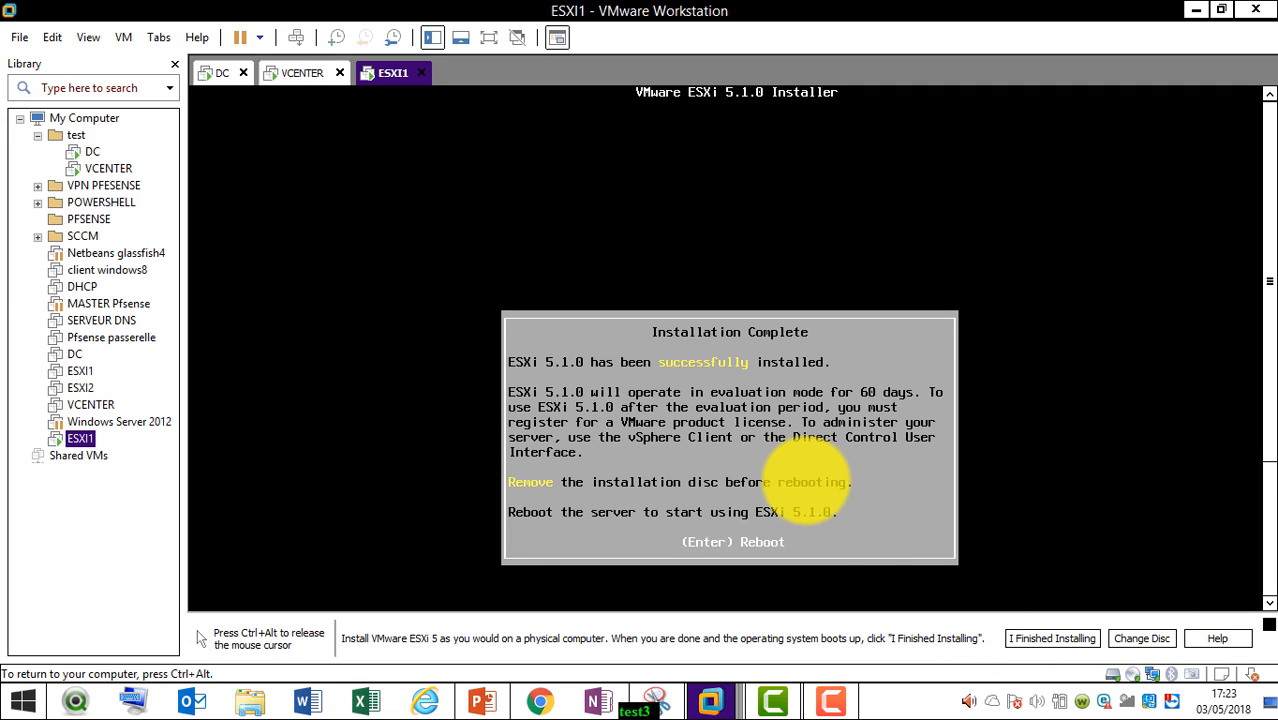
{"action": "key", "text": "Return"}
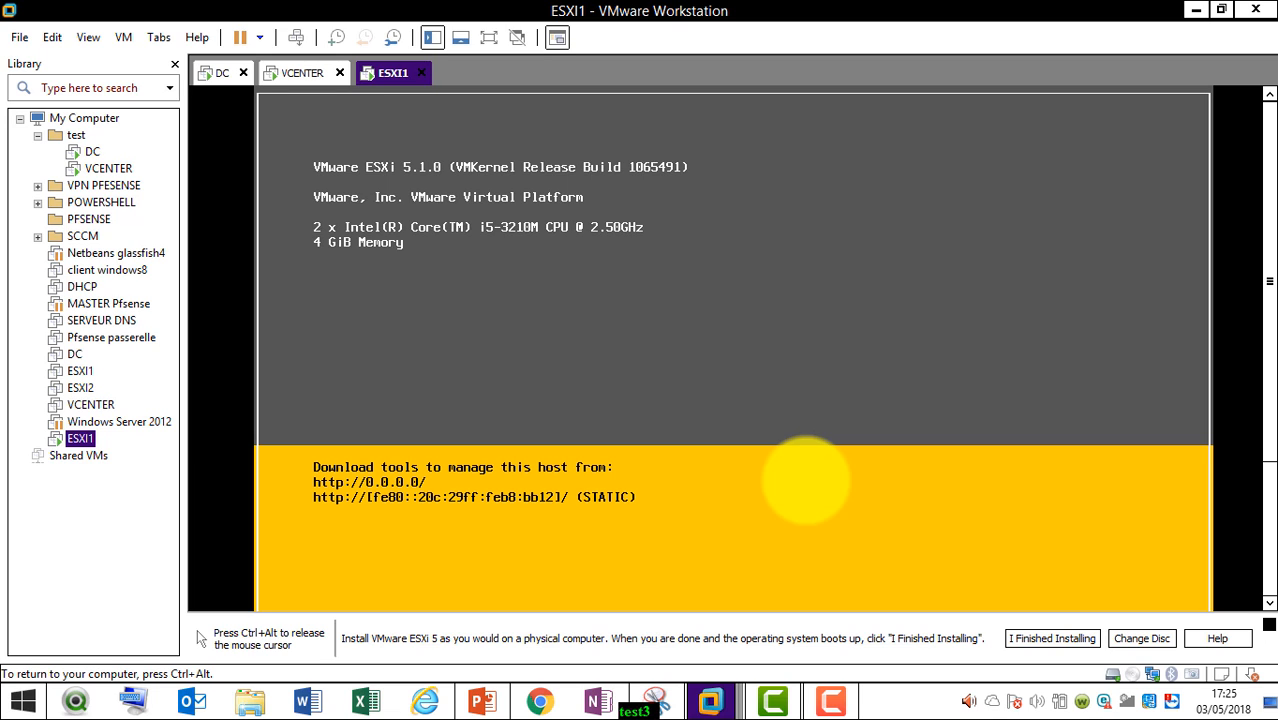
{"action": "key", "text": "F2"}
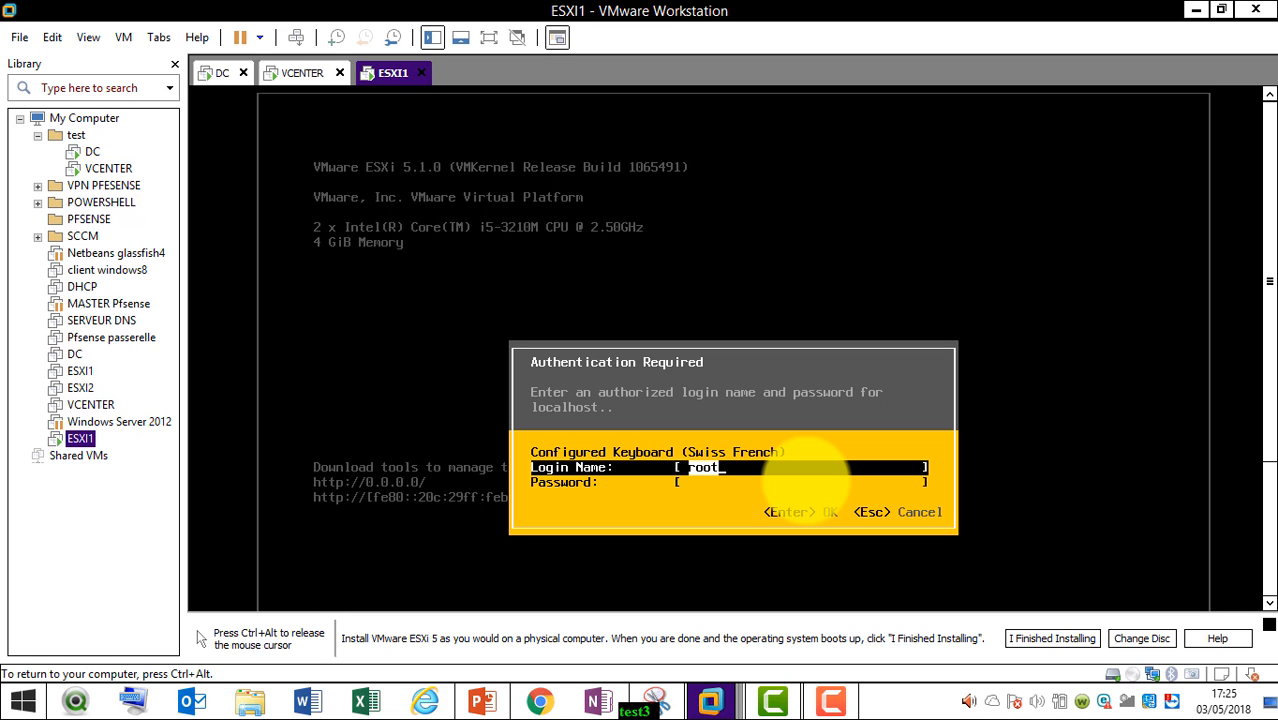
{"action": "key", "text": "Tab"}
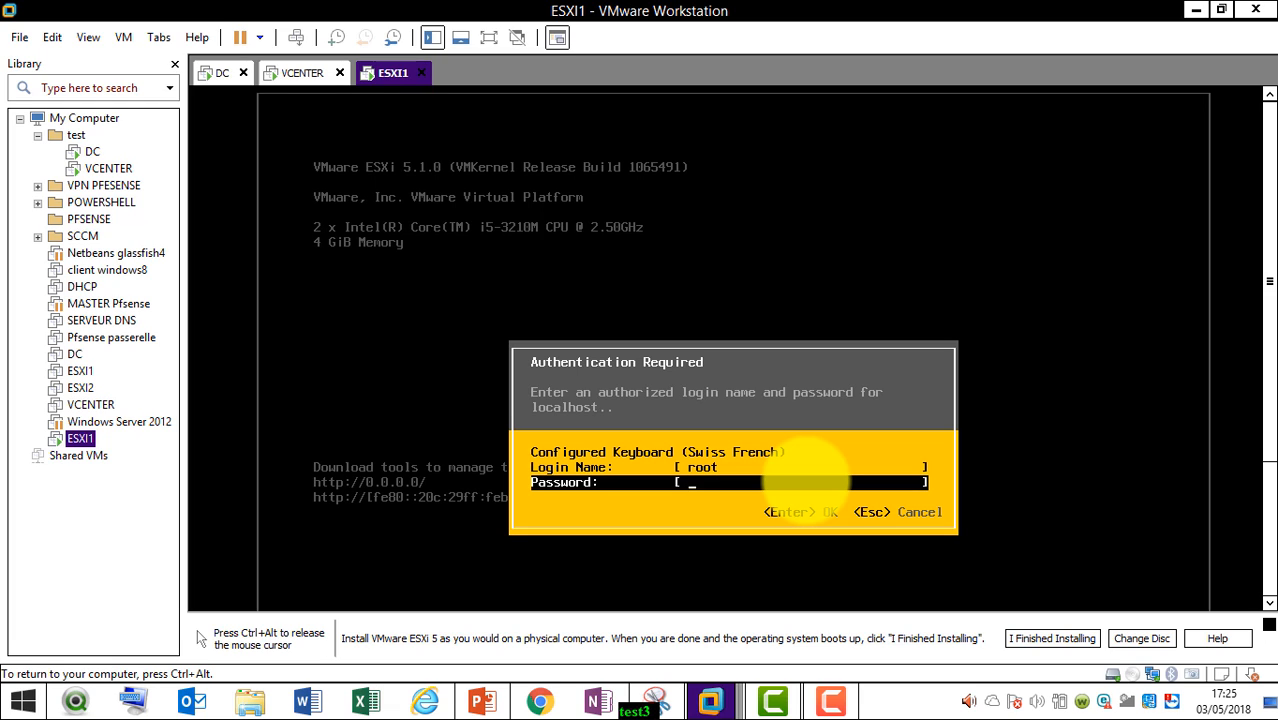
{"action": "type", "text": "*********"}
{"action": "key", "text": "Return"}
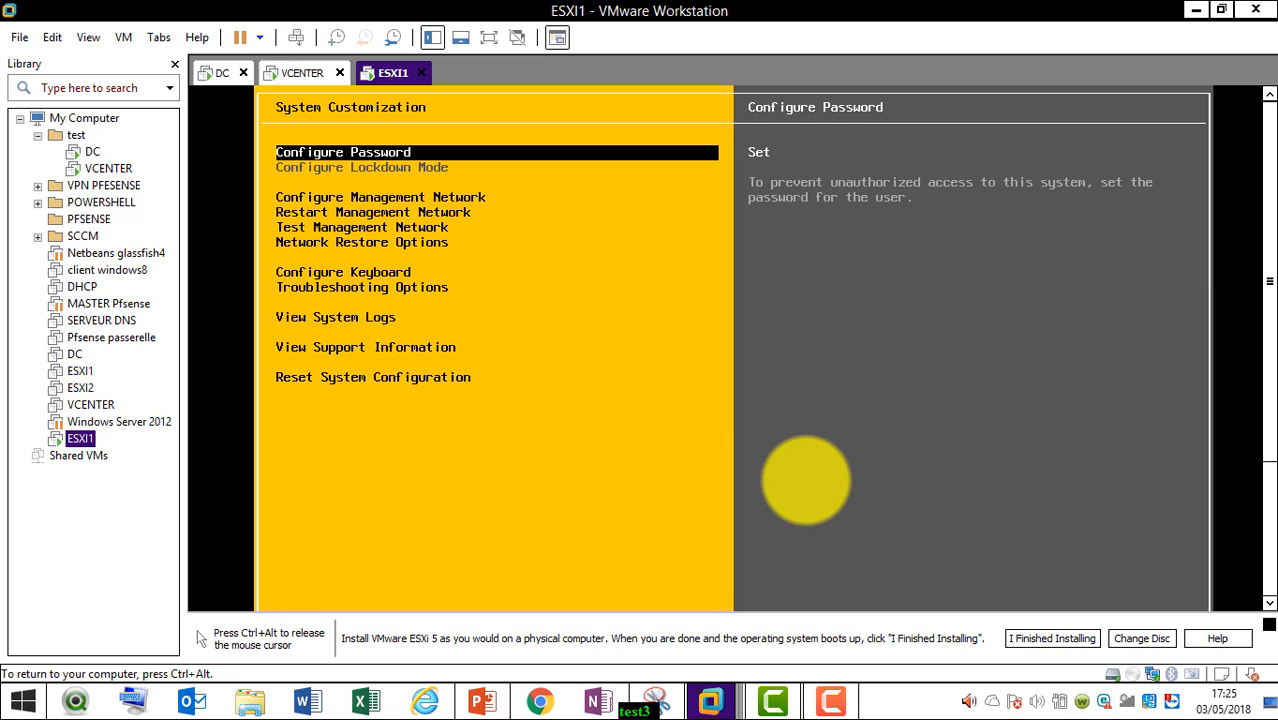
Examine the system customization options from the management network entries and network restore options down to the system logs
{"action": "key", "text": "Down"}
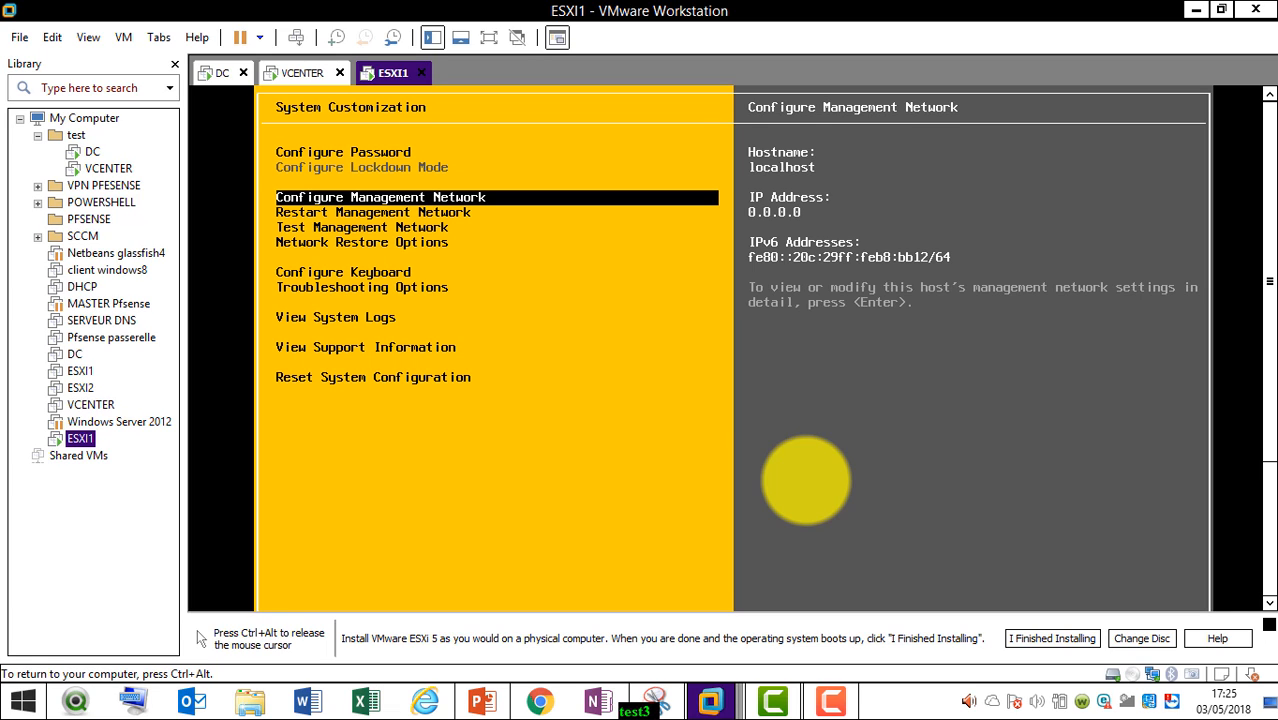
{"action": "key", "text": "Down"}
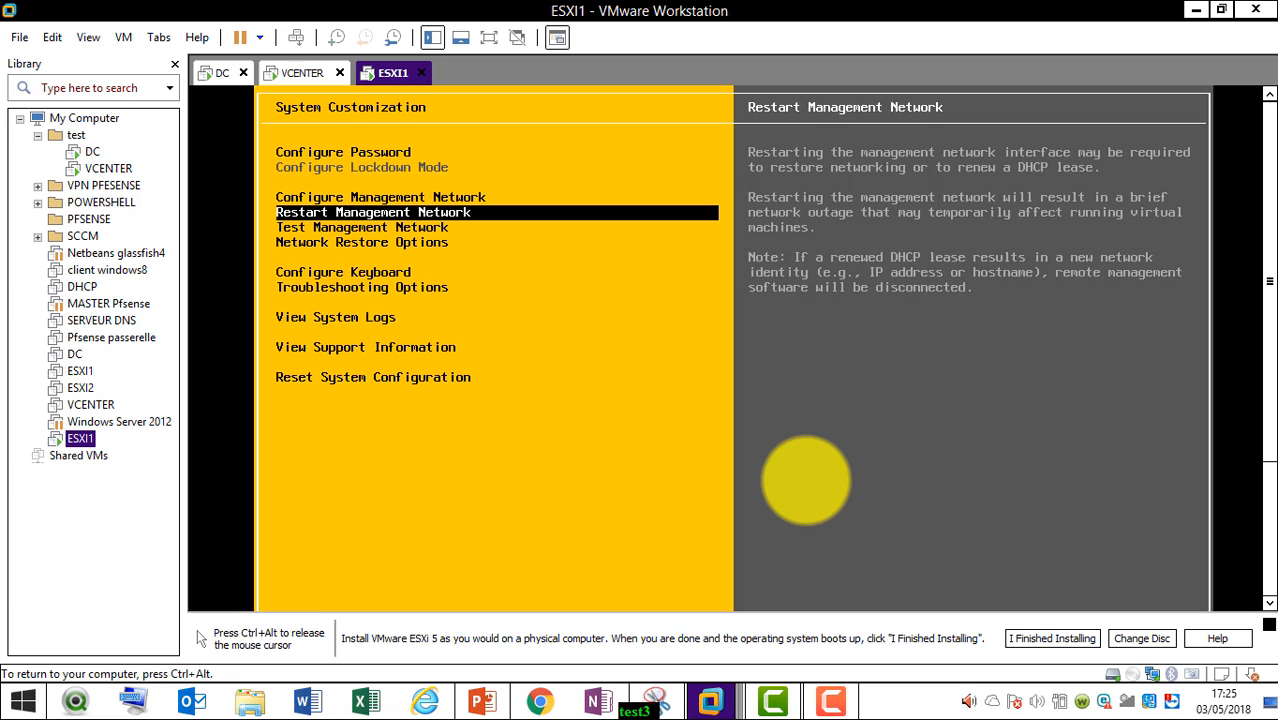
{"action": "key", "text": "Down"}
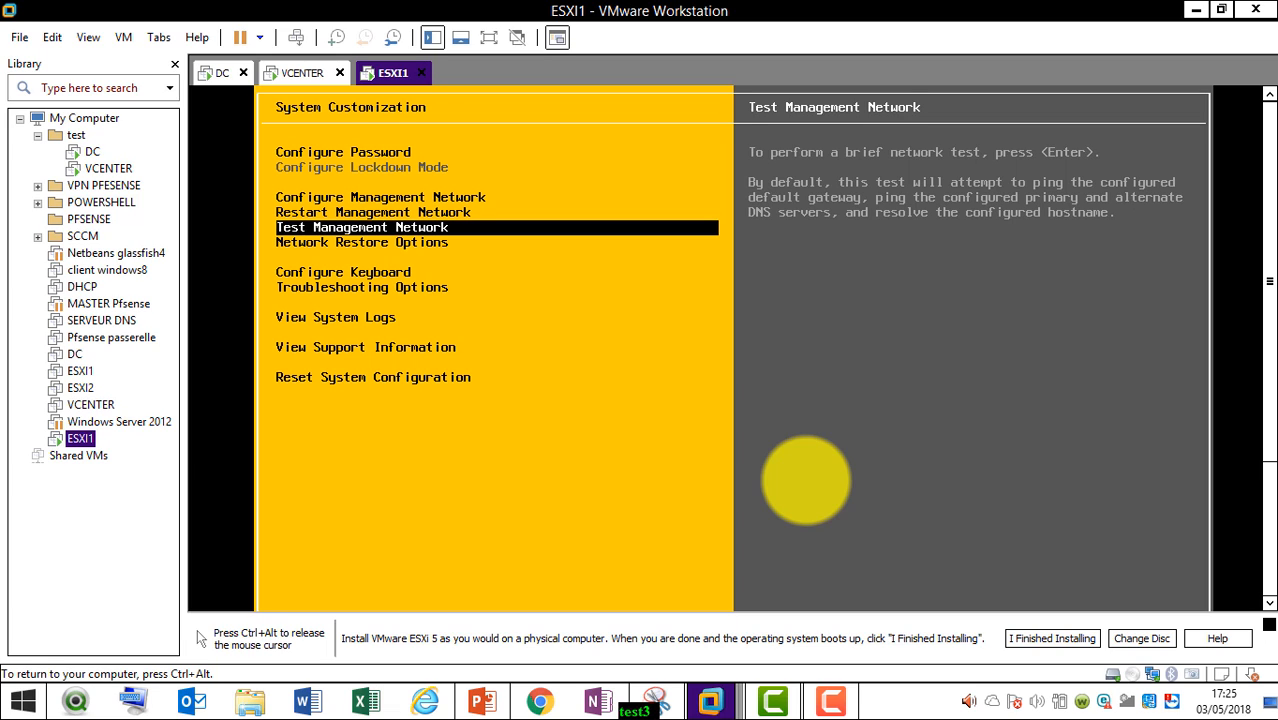
{"action": "key", "text": "Down"}
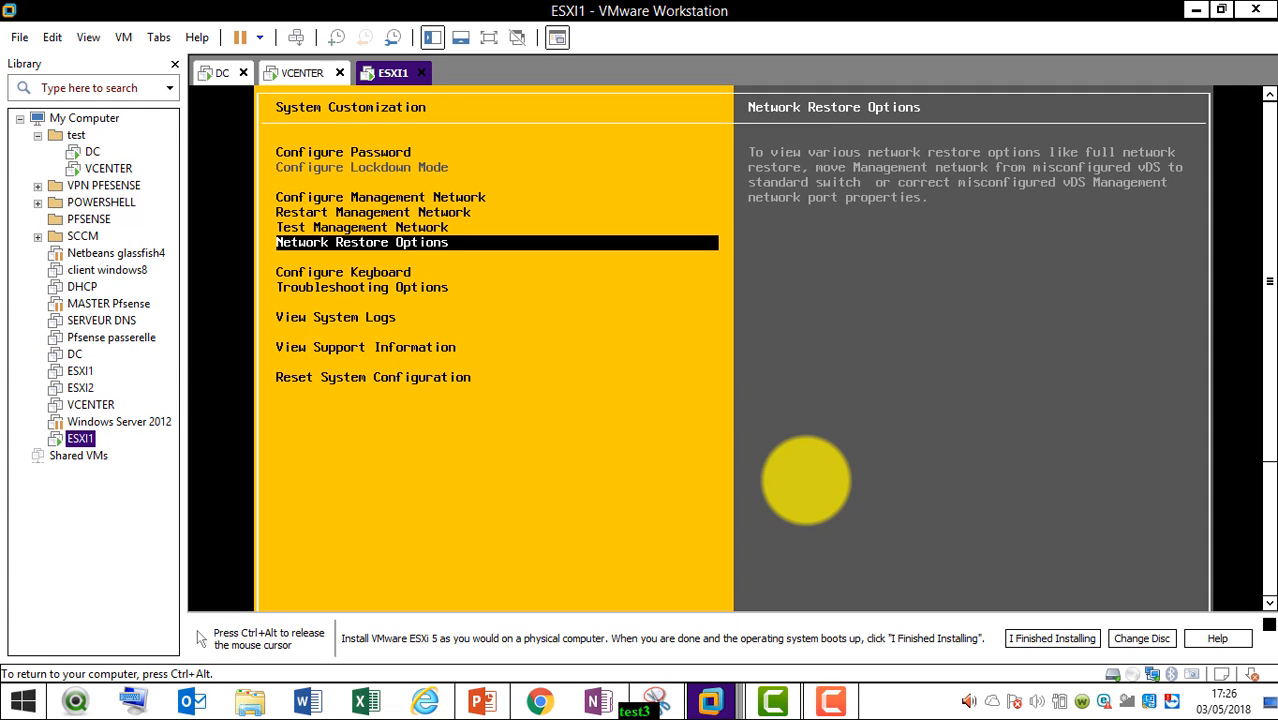
{"action": "key", "text": "Return"}
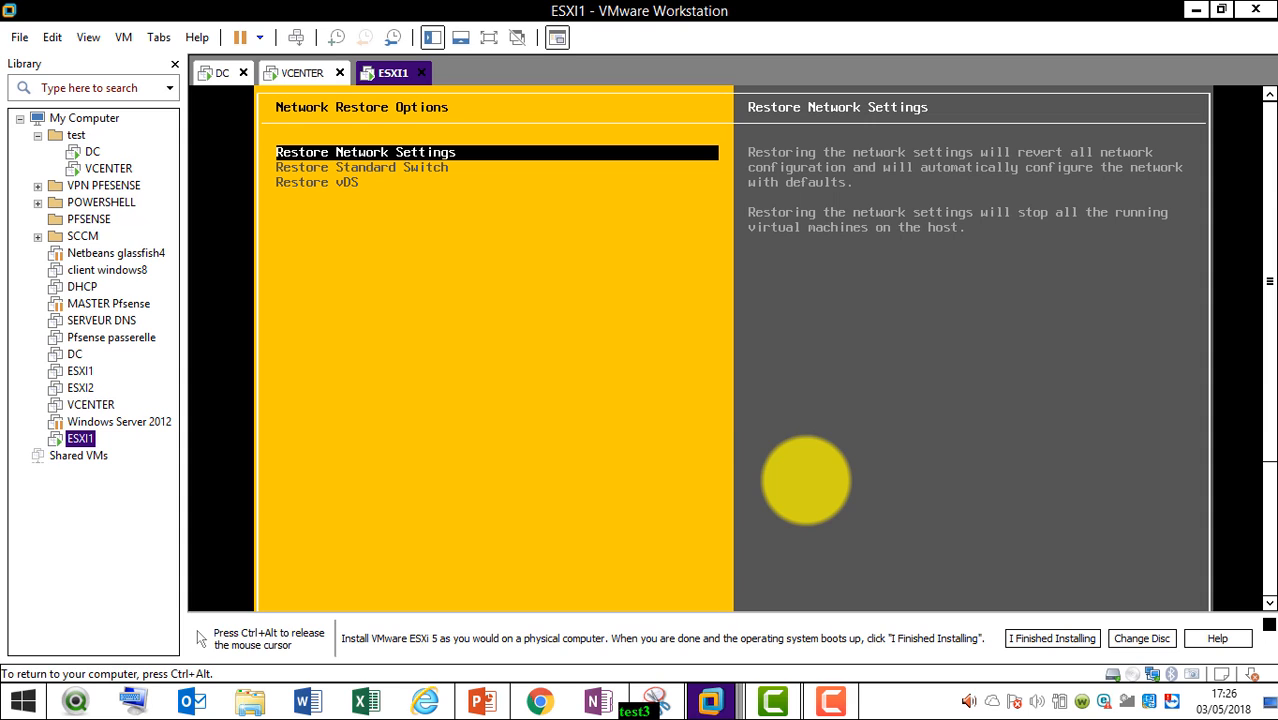
{"action": "key", "text": "Escape"}
{"action": "key", "text": "Down"}
{"action": "key", "text": "Down"}
{"action": "key", "text": "Down"}
{"action": "key", "text": "Down"}
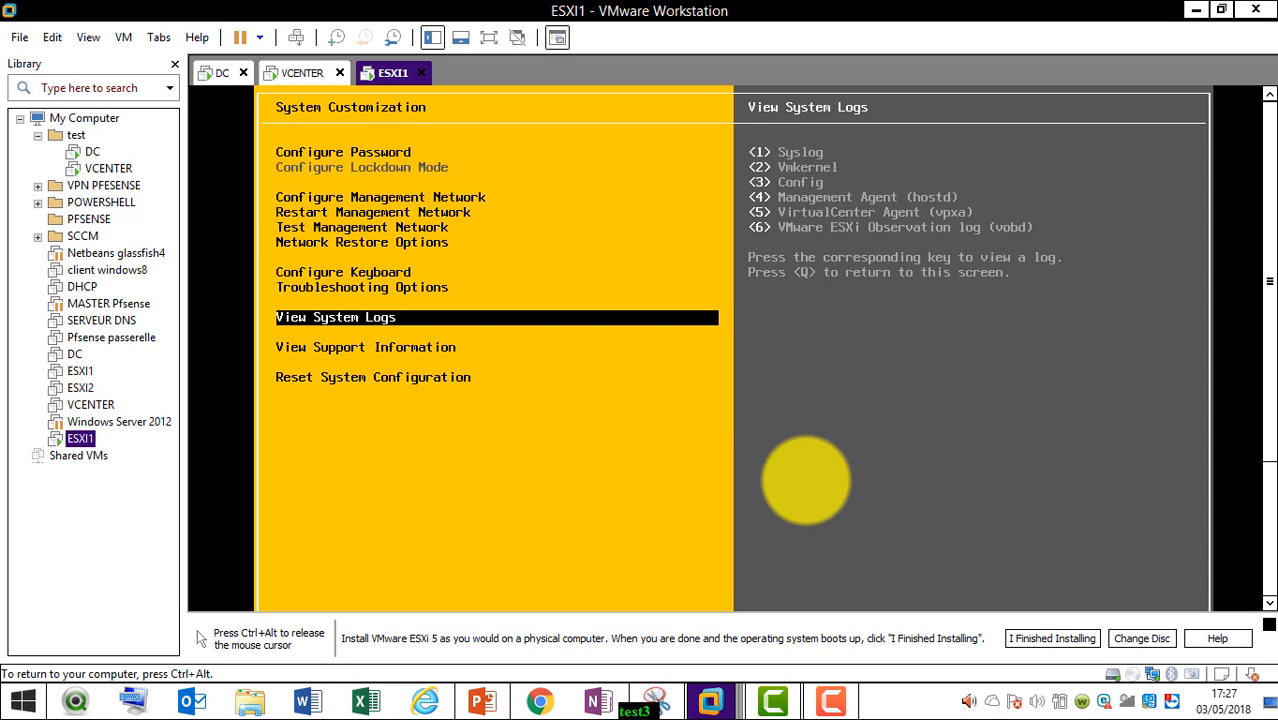
Switch the management network's IP configuration to static and set the IP address to 192.168.1.10
{"action": "key", "text": "Up"}
{"action": "key", "text": "Up"}
{"action": "key", "text": "Up"}
{"action": "key", "text": "Up"}
{"action": "key", "text": "Up"}
{"action": "key", "text": "Up"}
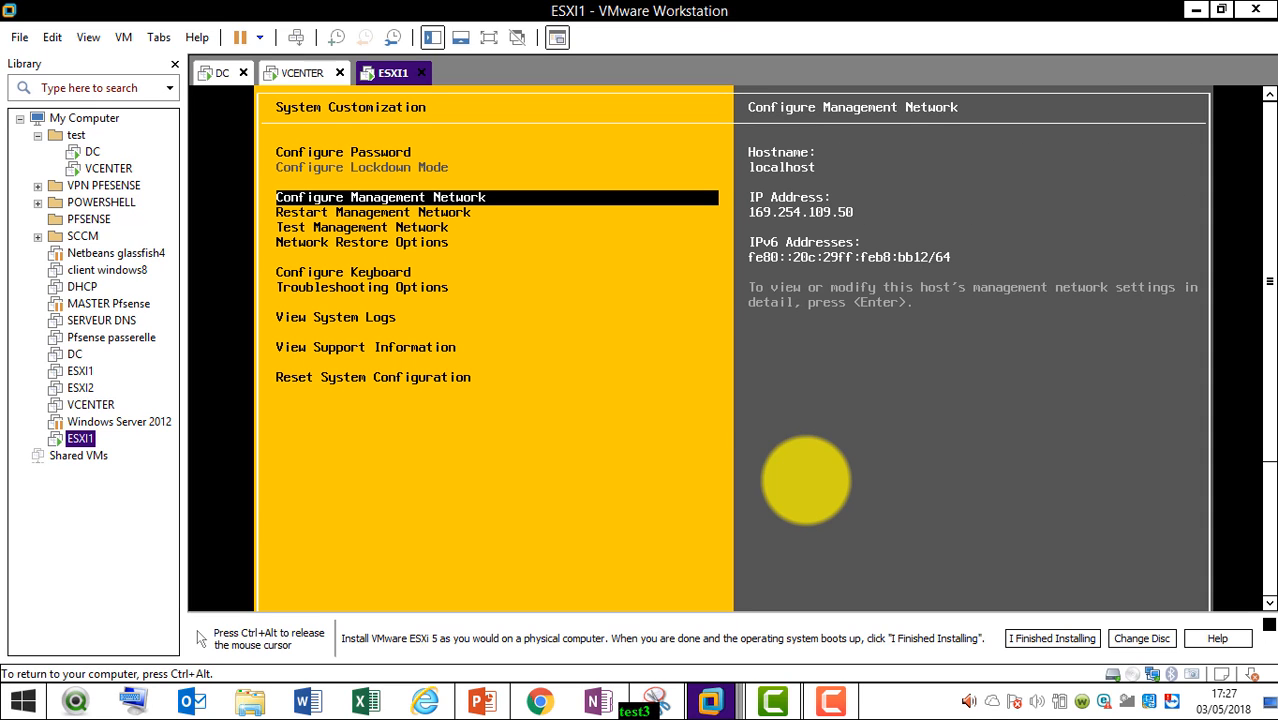
{"action": "key", "text": "Return"}
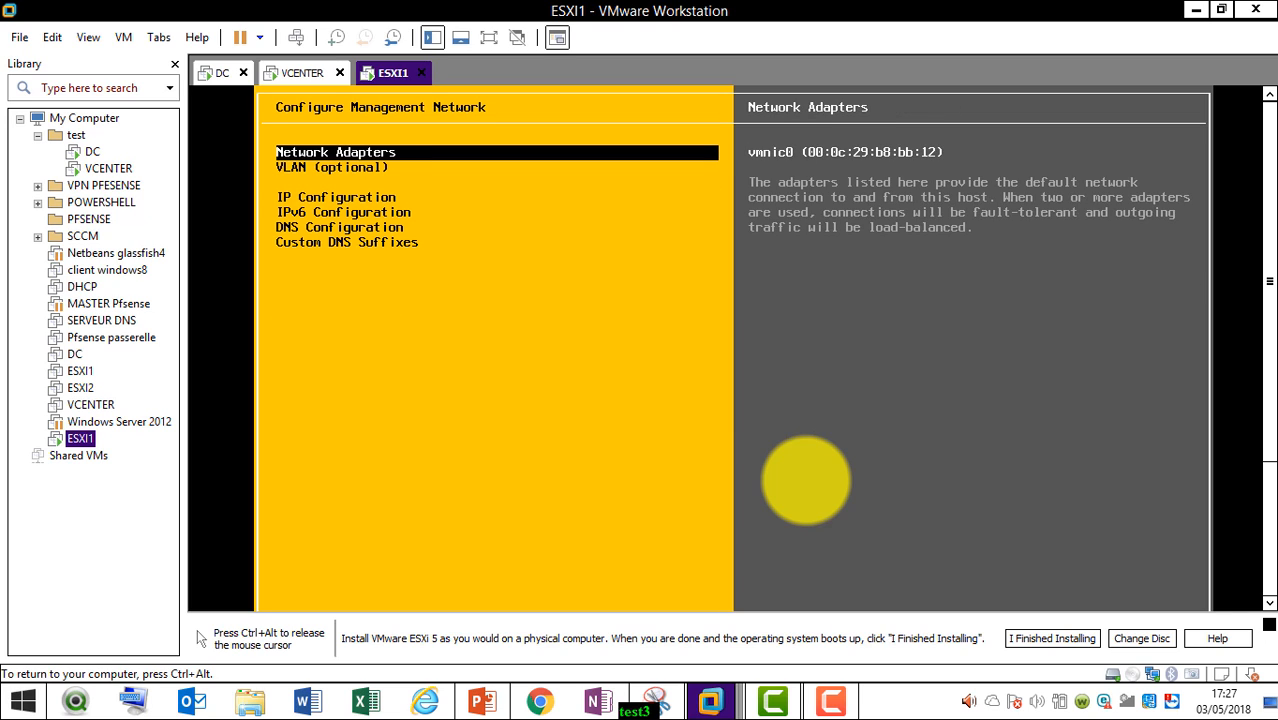
{"action": "key", "text": "Down"}
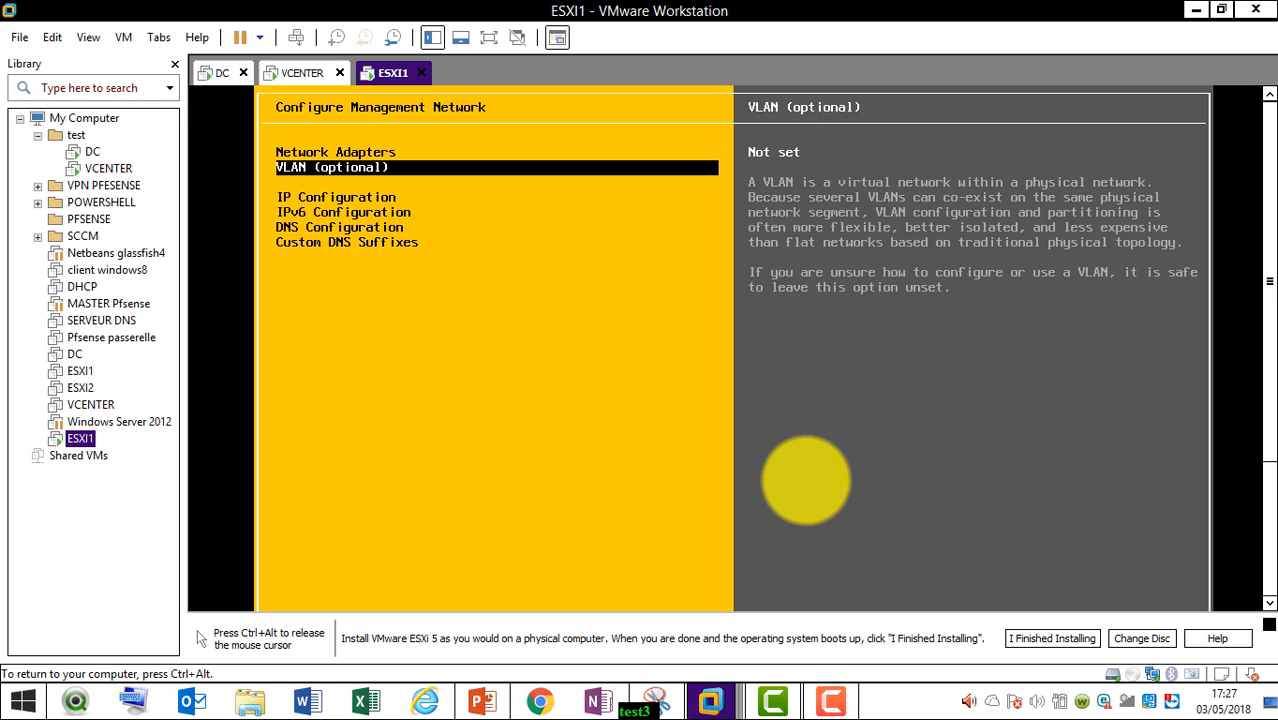
{"action": "key", "text": "Down"}
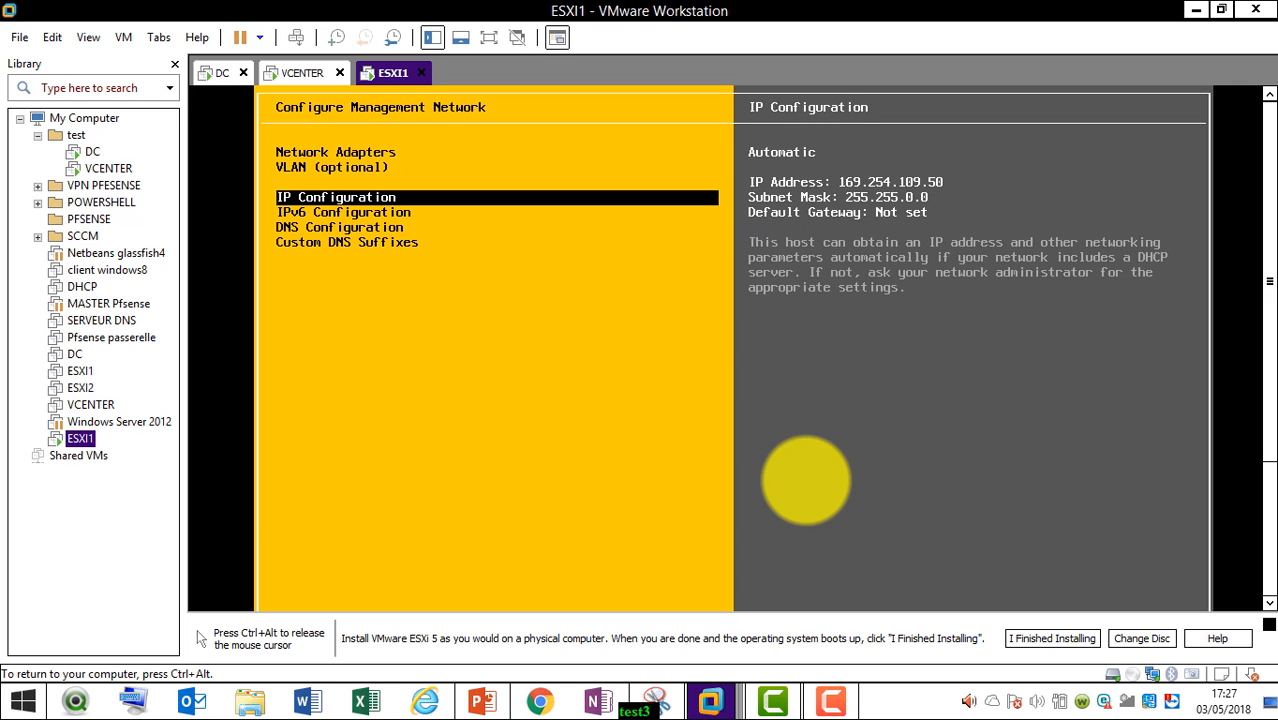
{"action": "key", "text": "Return"}
{"action": "key", "text": "Down"}
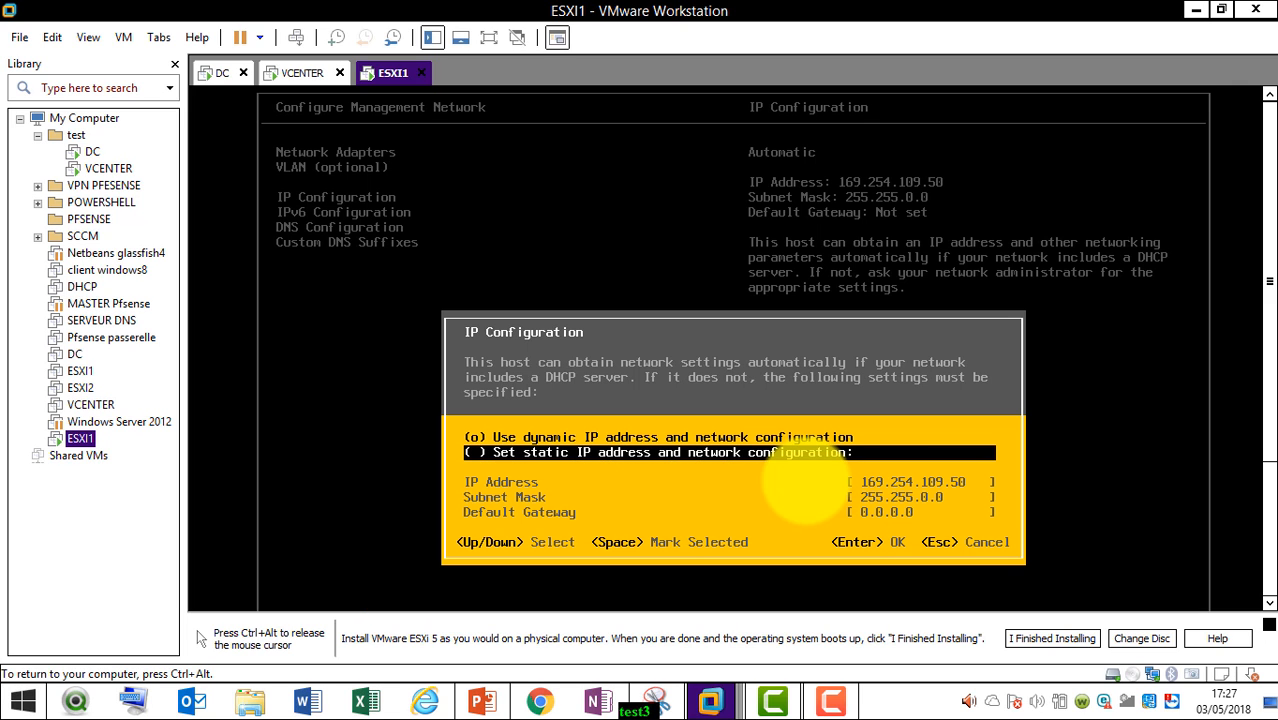
{"action": "key", "text": "space"}
{"action": "key", "text": "Down"}
{"action": "type", "text": "192"}
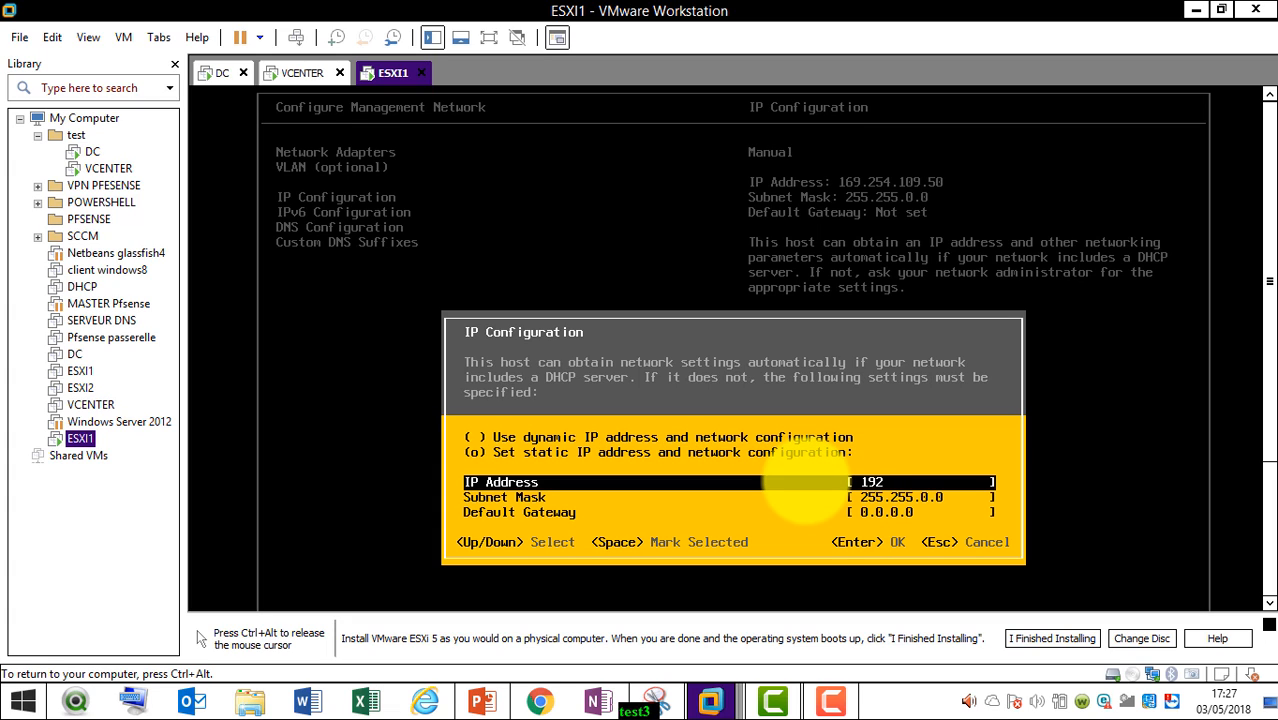
{"action": "type", "text": ".168.1.10"}
Set the subnet mask to 255.255.255.0 and the default gateway to 192.168.1.1, and accept the IP configuration
{"action": "key", "text": "Down"}
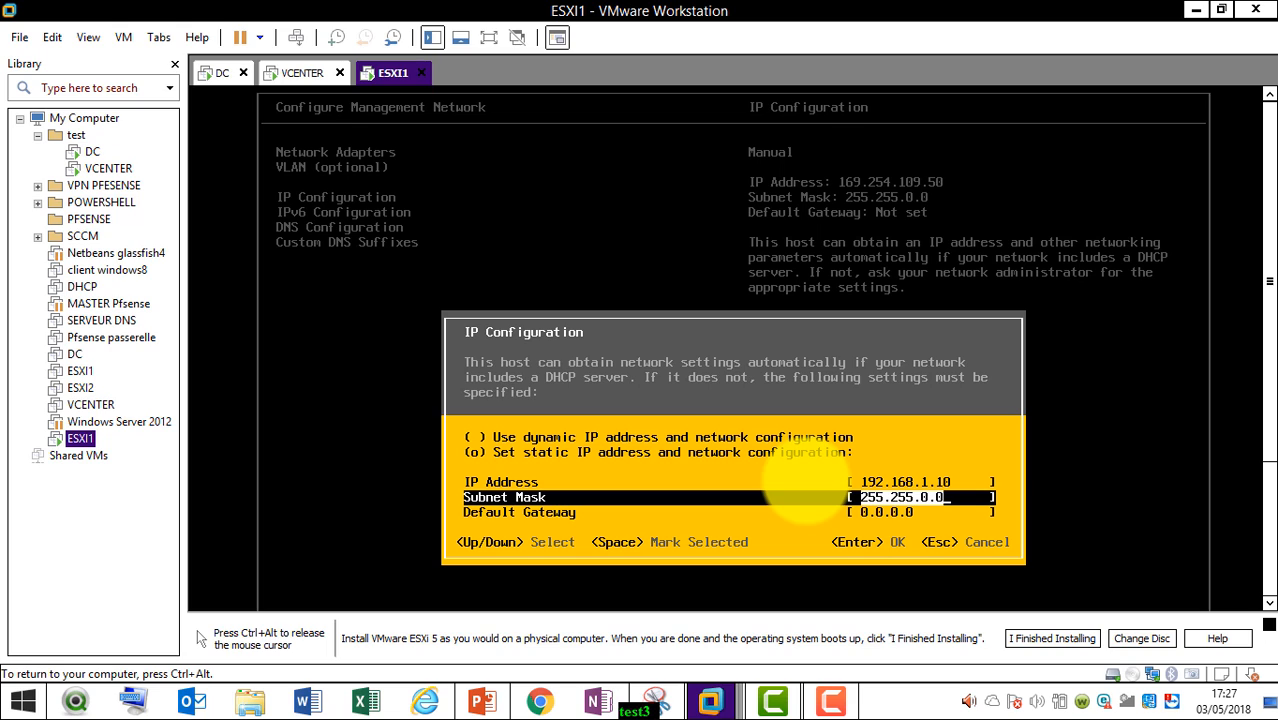
{"action": "type", "text": "255.255.2055"}
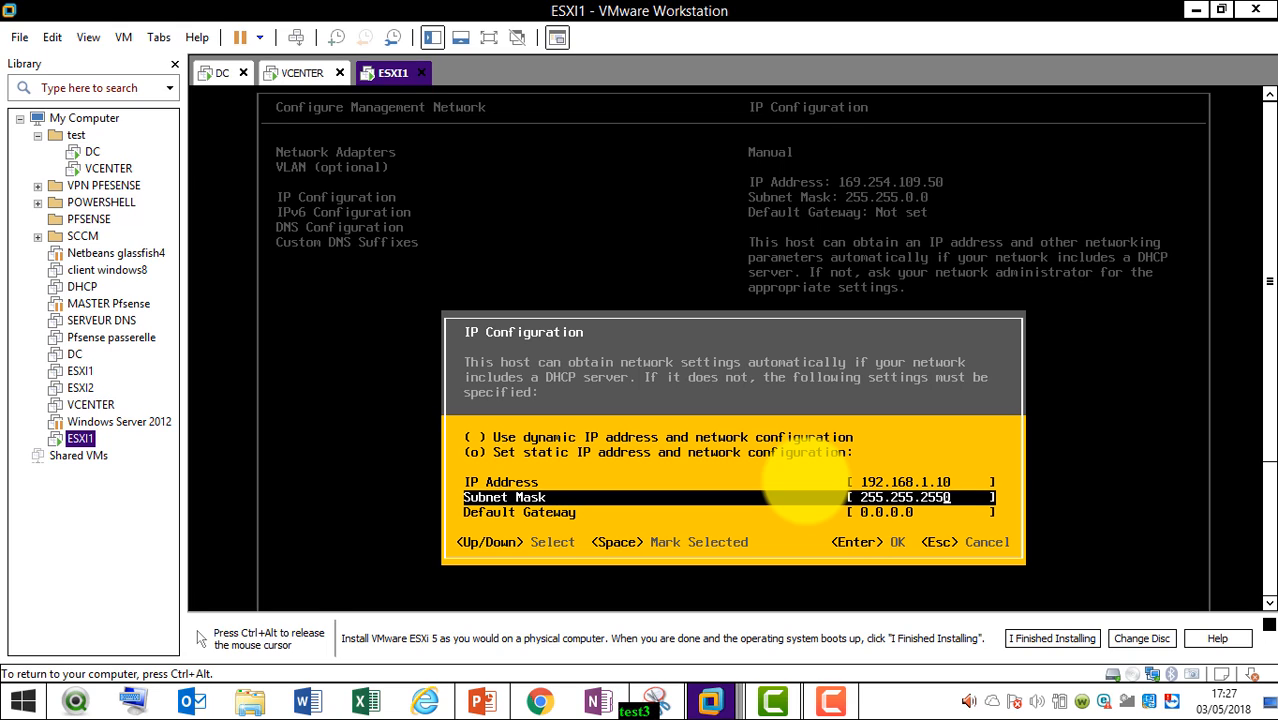
{"action": "type", "text": ".0"}
{"action": "key", "text": "Down"}
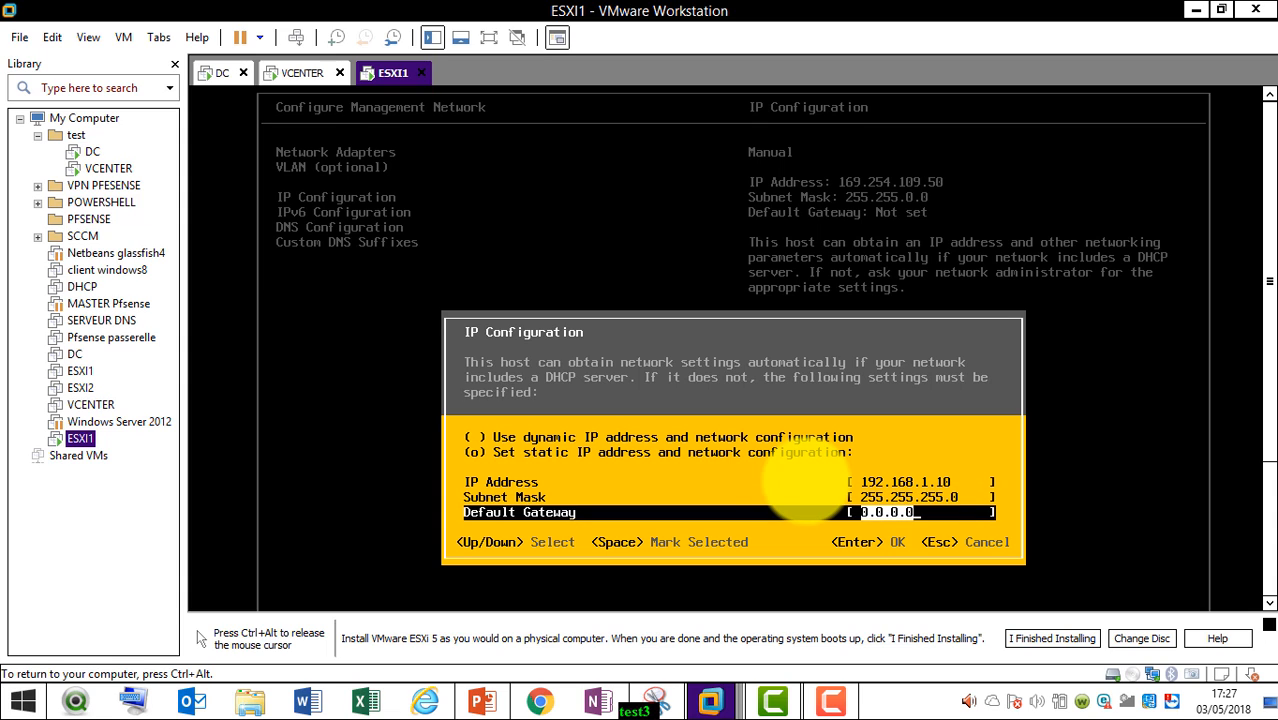
{"action": "type", "text": "192.168.1.1"}
{"action": "key", "text": "Return"}
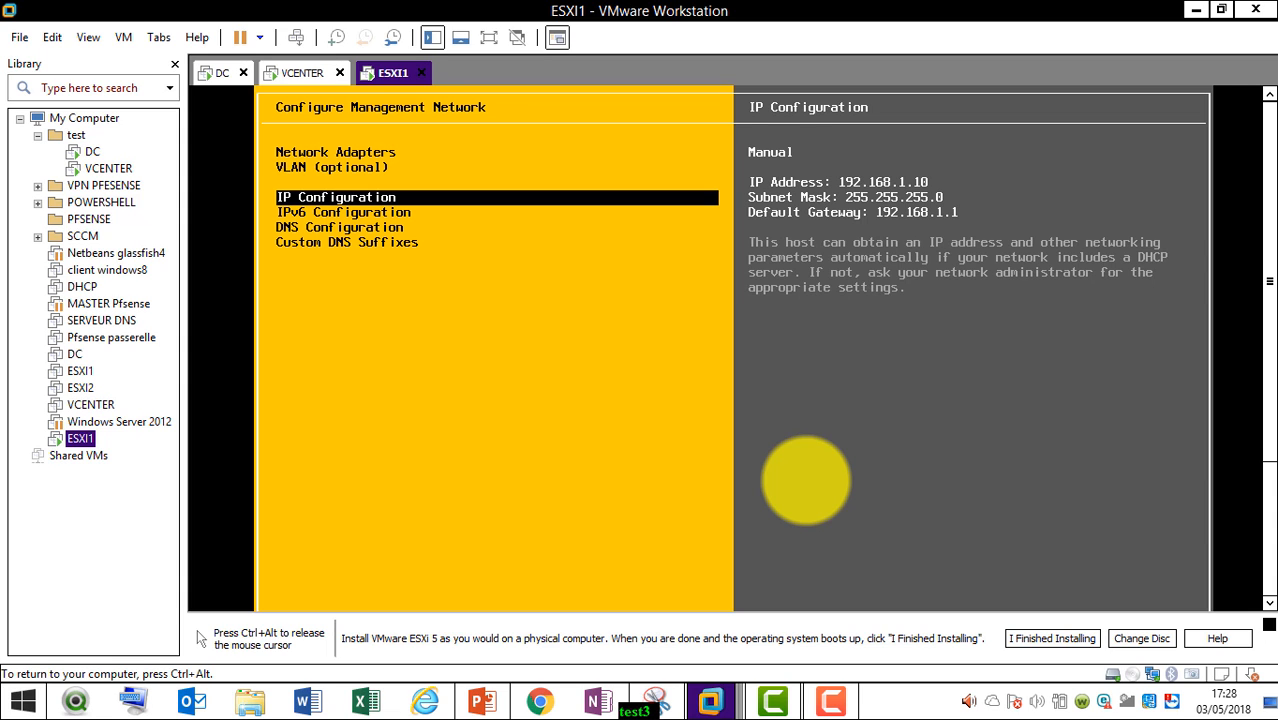
Configure DNS with primary server 192.168.1.3, no alternate server and the hostname ESXI1
{"action": "key", "text": "Down"}
{"action": "key", "text": "Down"}
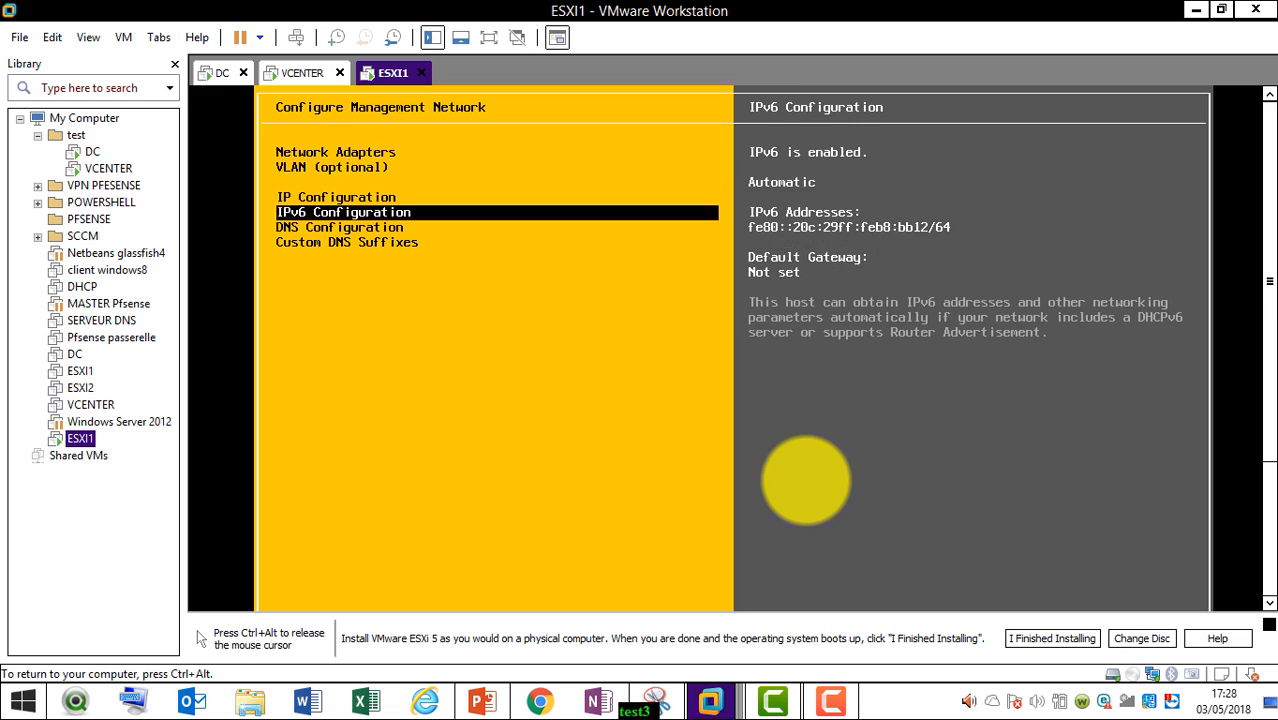
{"action": "key", "text": "Return"}
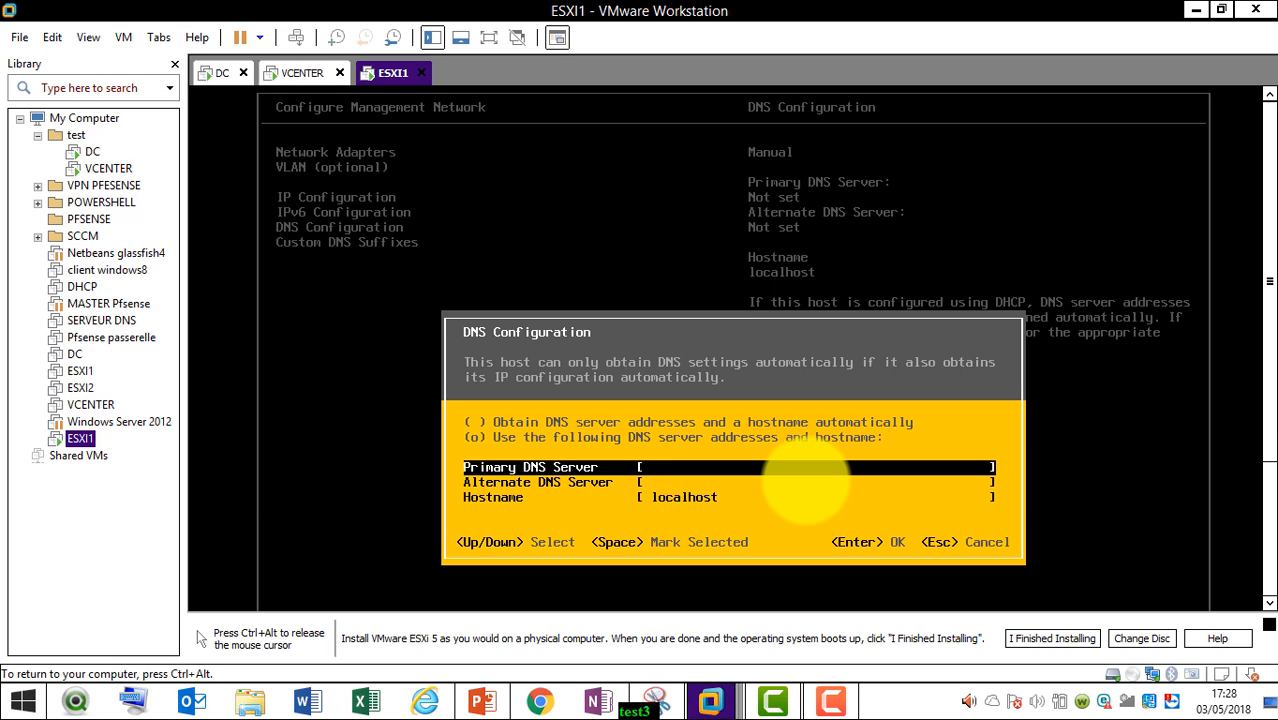
{"action": "type", "text": "192.168.1.3"}
{"action": "key", "text": "Down"}
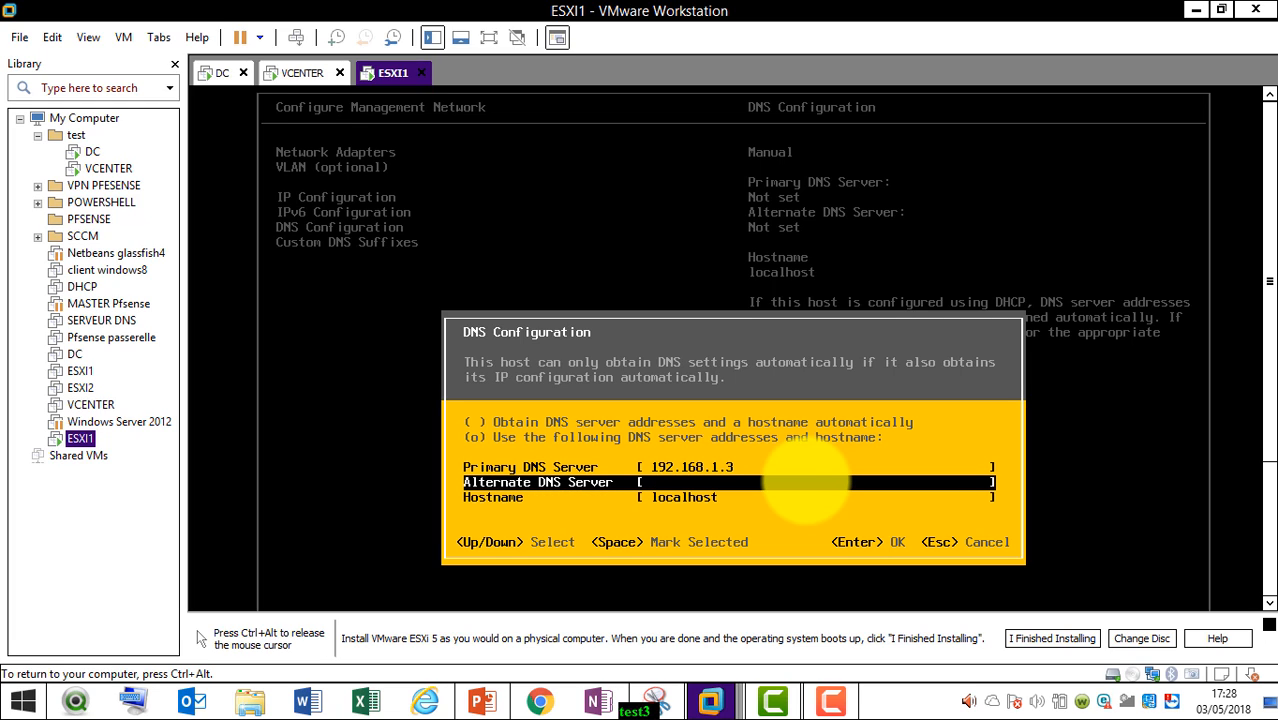
{"action": "key", "text": "Down"}
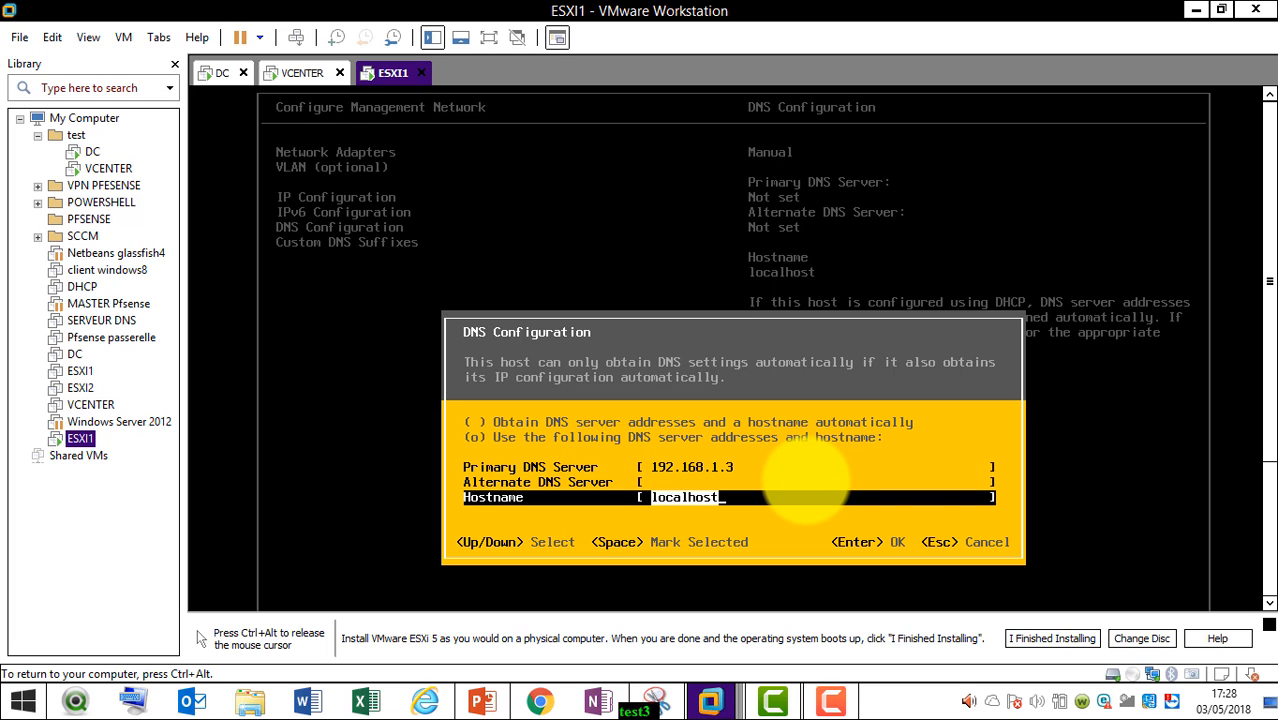
{"action": "type", "text": "e"}
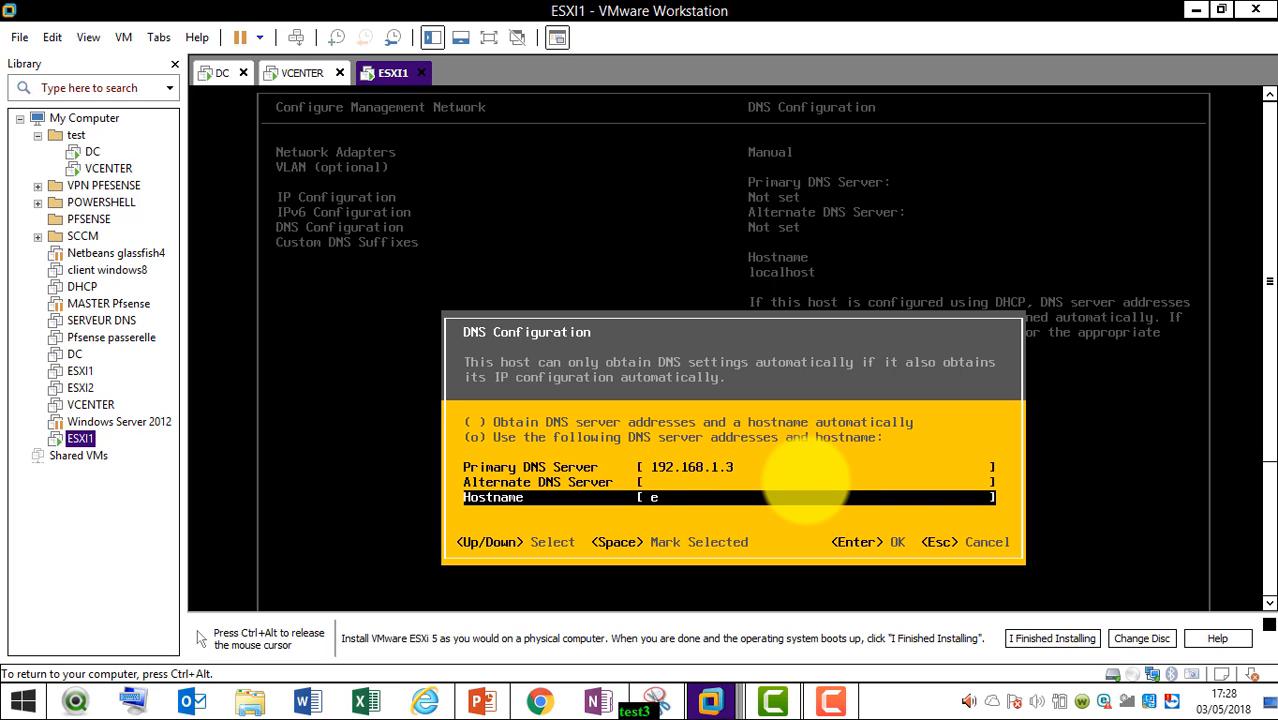
{"action": "key", "text": "BackSpace"}
{"action": "type", "text": "ESXI1"}
{"action": "key", "text": "Return"}
Add itforall.it as the custom DNS suffix of the management network
{"action": "key", "text": "Down"}
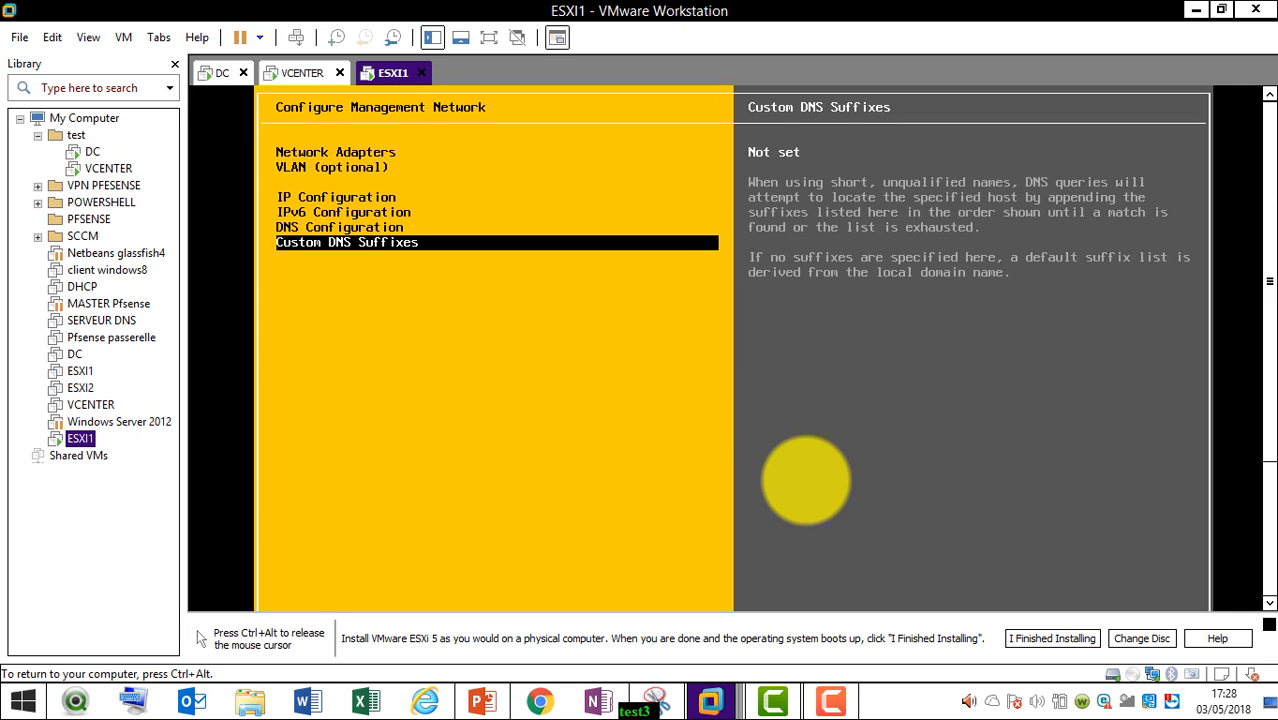
{"action": "key", "text": "Return"}
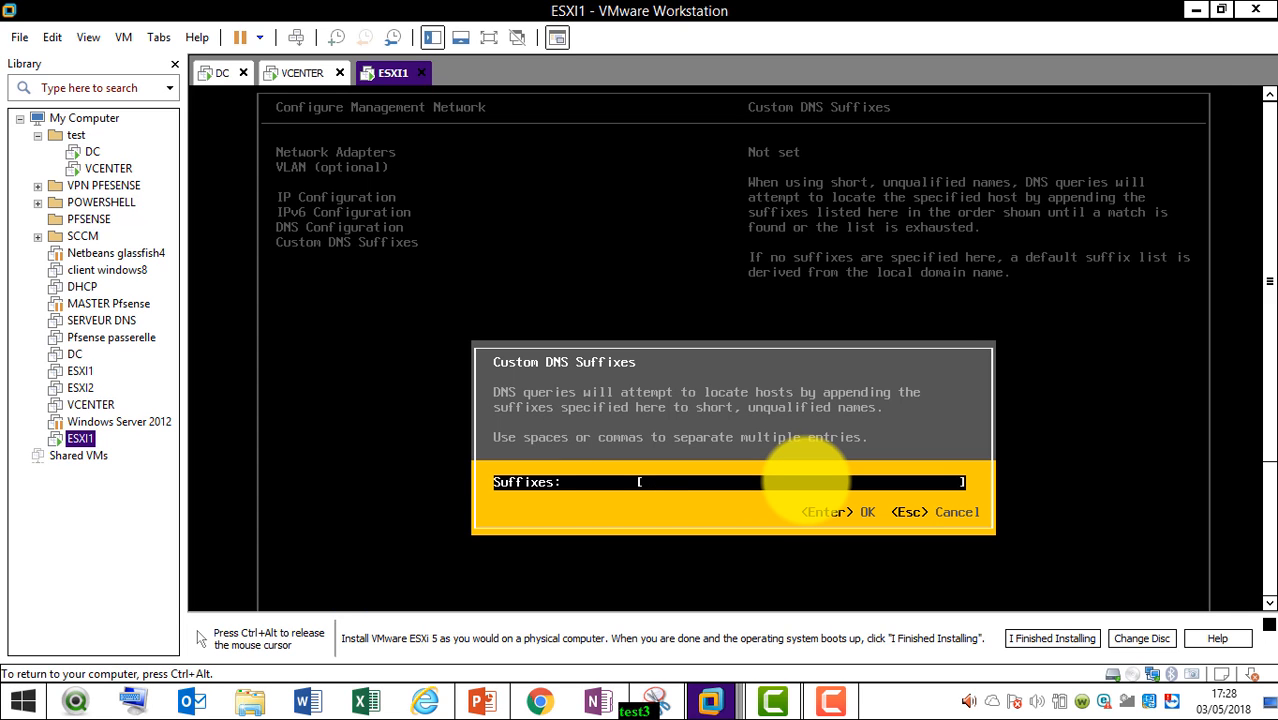
{"action": "type", "text": "itforg"}
{"action": "key", "text": "BackSpace"}
{"action": "type", "text": "all.it"}
{"action": "key", "text": "Return"}
Recheck the DNS server and hostname settings, and leave the management network configuration
{"action": "key", "text": "Up"}
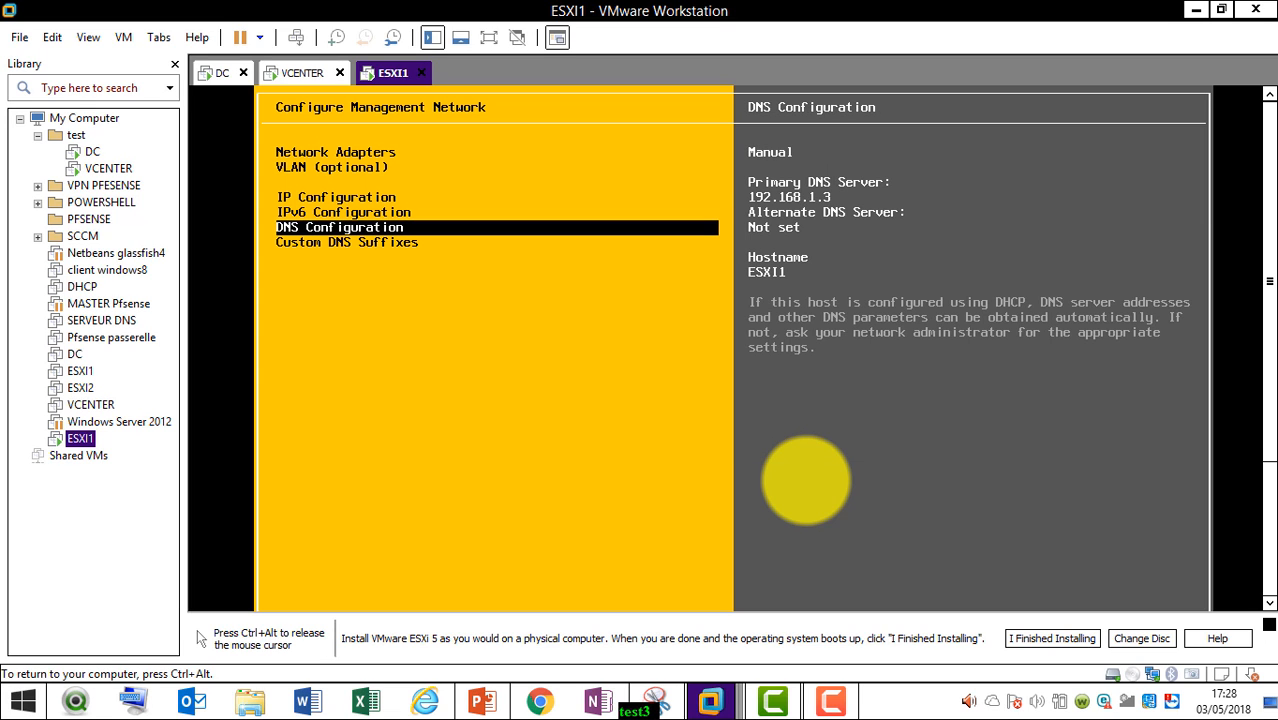
{"action": "key", "text": "Return"}
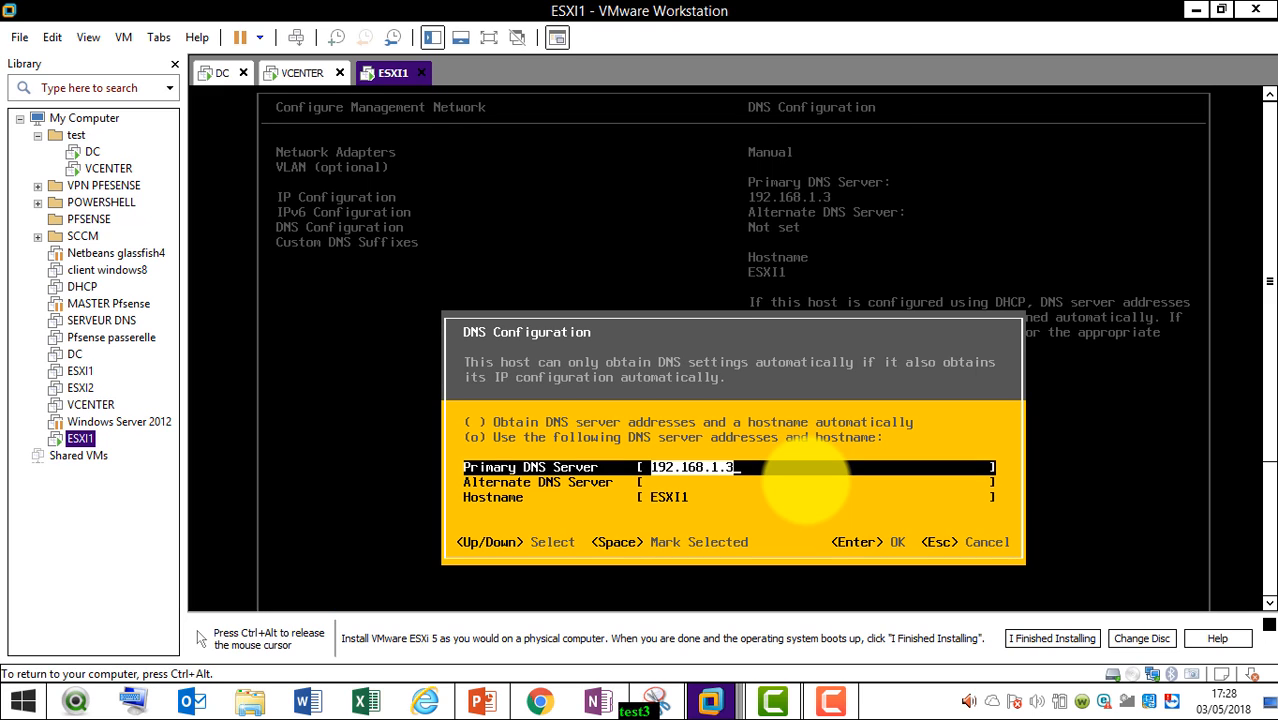
{"action": "key", "text": "Return"}
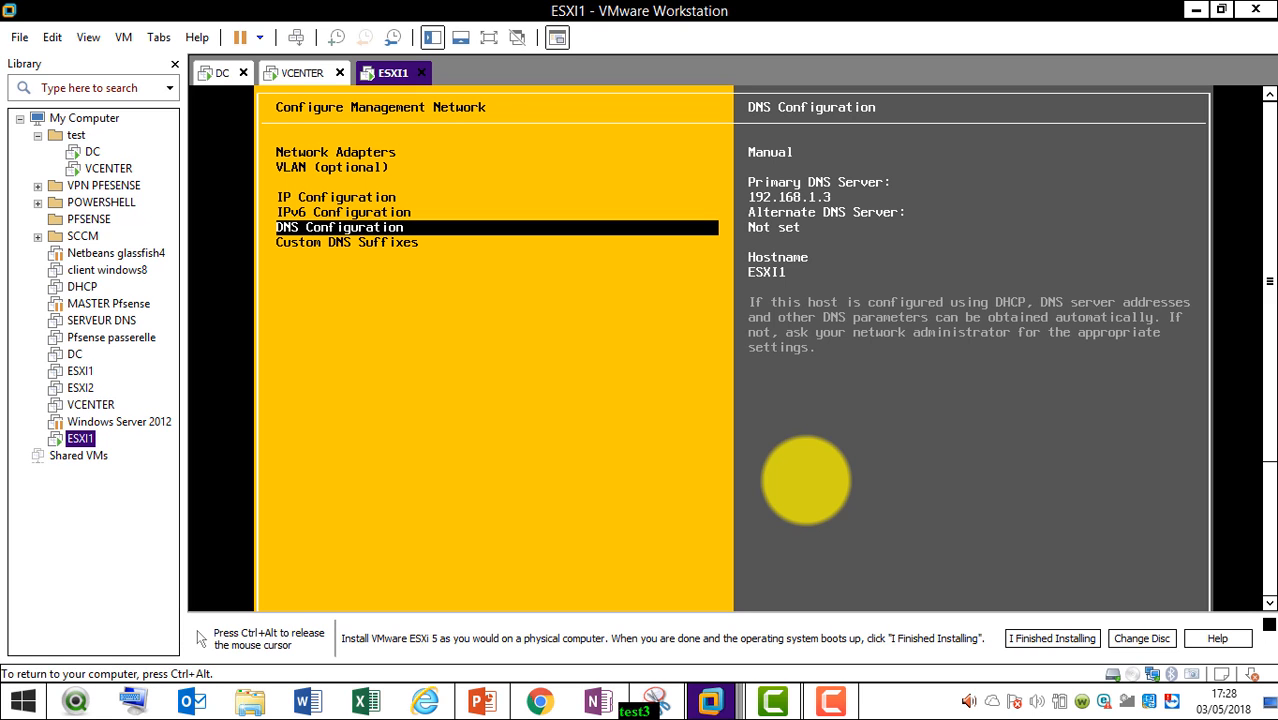
{"action": "key", "text": "Escape"}
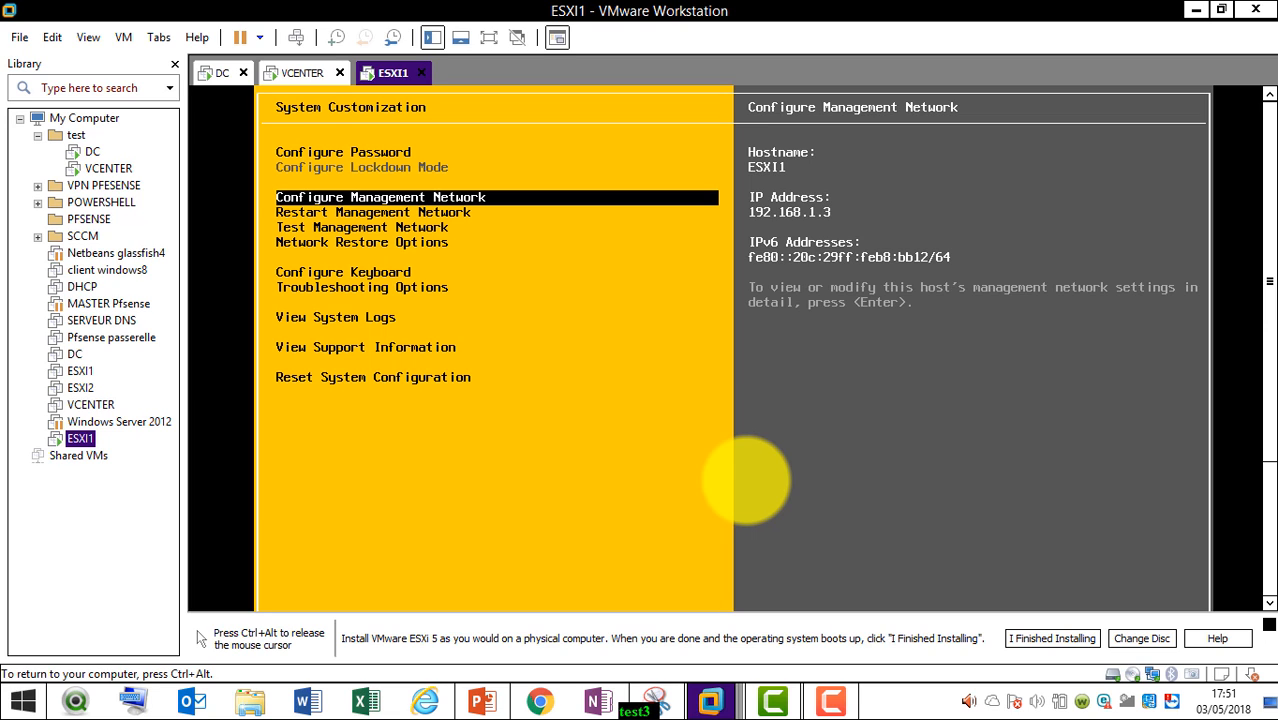
Check the management network's IP configuration and return to the system customization options
{"action": "key", "text": "Return"}
{"action": "key", "text": "Down"}
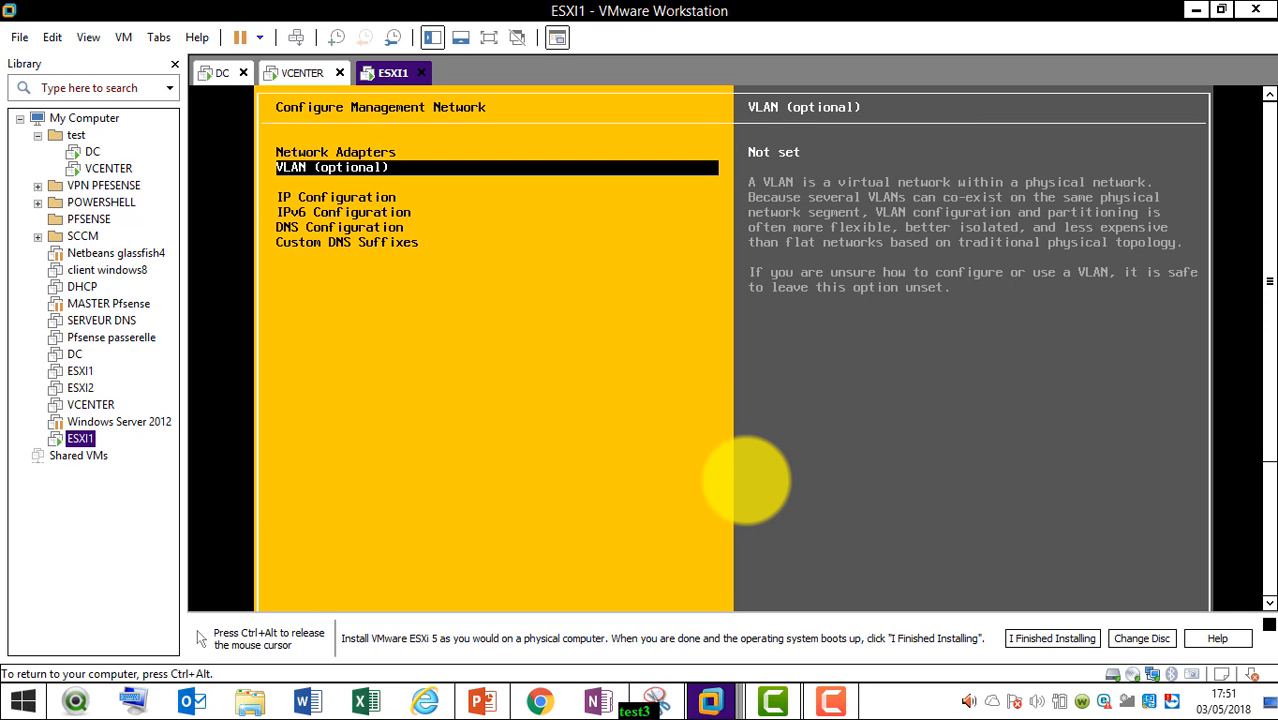
{"action": "key", "text": "Down"}
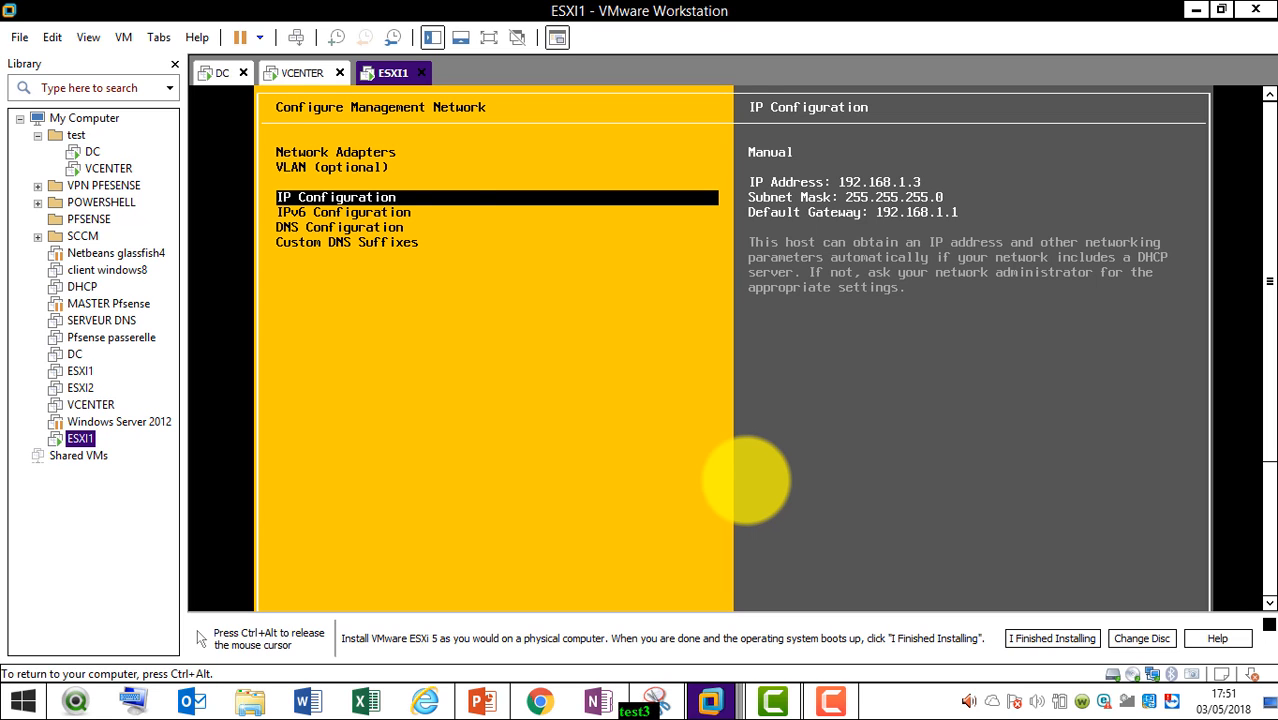
{"action": "key", "text": "Escape"}
Open the management network test and clear its first ping address, 192.168.1.1
{"action": "key", "text": "Down"}
{"action": "key", "text": "Down"}
{"action": "key", "text": "Return"}
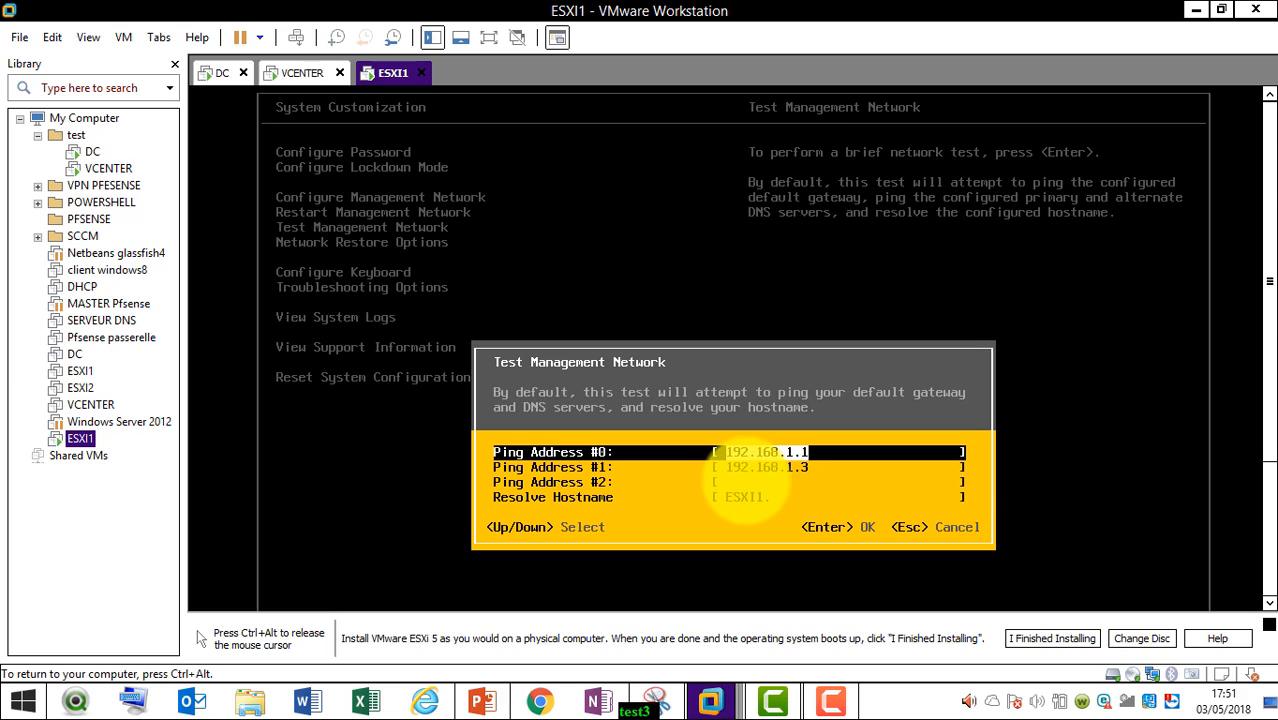
{"action": "key", "text": "BackSpace"}
{"action": "key", "text": "BackSpace"}
{"action": "key", "text": "BackSpace"}
{"action": "key", "text": "BackSpace"}
{"action": "key", "text": "BackSpace"}
{"action": "key", "text": "BackSpace"}
{"action": "key", "text": "BackSpace"}
{"action": "key", "text": "BackSpace"}
{"action": "key", "text": "BackSpace"}
{"action": "key", "text": "BackSpace"}
{"action": "key", "text": "BackSpace"}
{"action": "key", "text": "Down"}
{"action": "key", "text": "Down"}
{"action": "key", "text": "Down"}
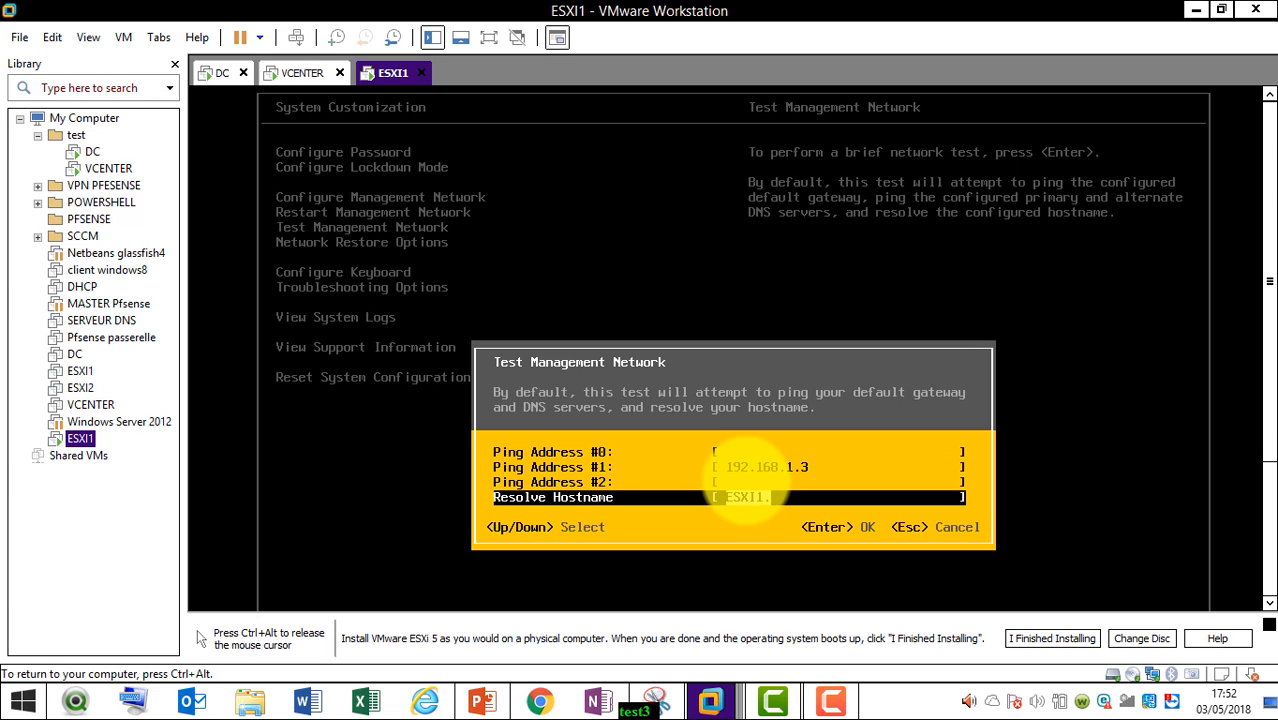
Set the hostname to resolve to ESXI1.itforall.fr, run the management network test and close its results
{"action": "type", "text": "ITF"}
{"action": "key", "text": "BackSpace"}
{"action": "key", "text": "BackSpace"}
{"action": "key", "text": "BackSpace"}
{"action": "type", "text": "itforall"}
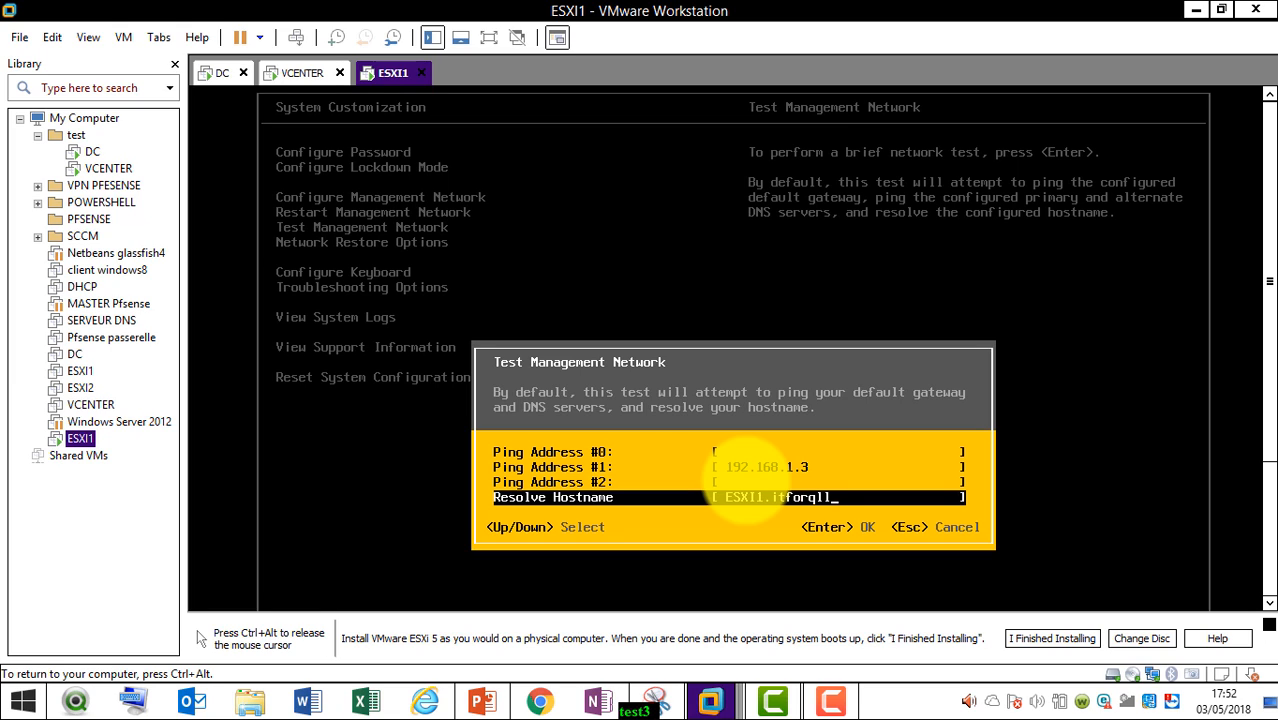
{"action": "key", "text": "BackSpace"}
{"action": "key", "text": "BackSpace"}
{"action": "key", "text": "BackSpace"}
{"action": "type", "text": "all.fr"}
{"action": "key", "text": "Return"}
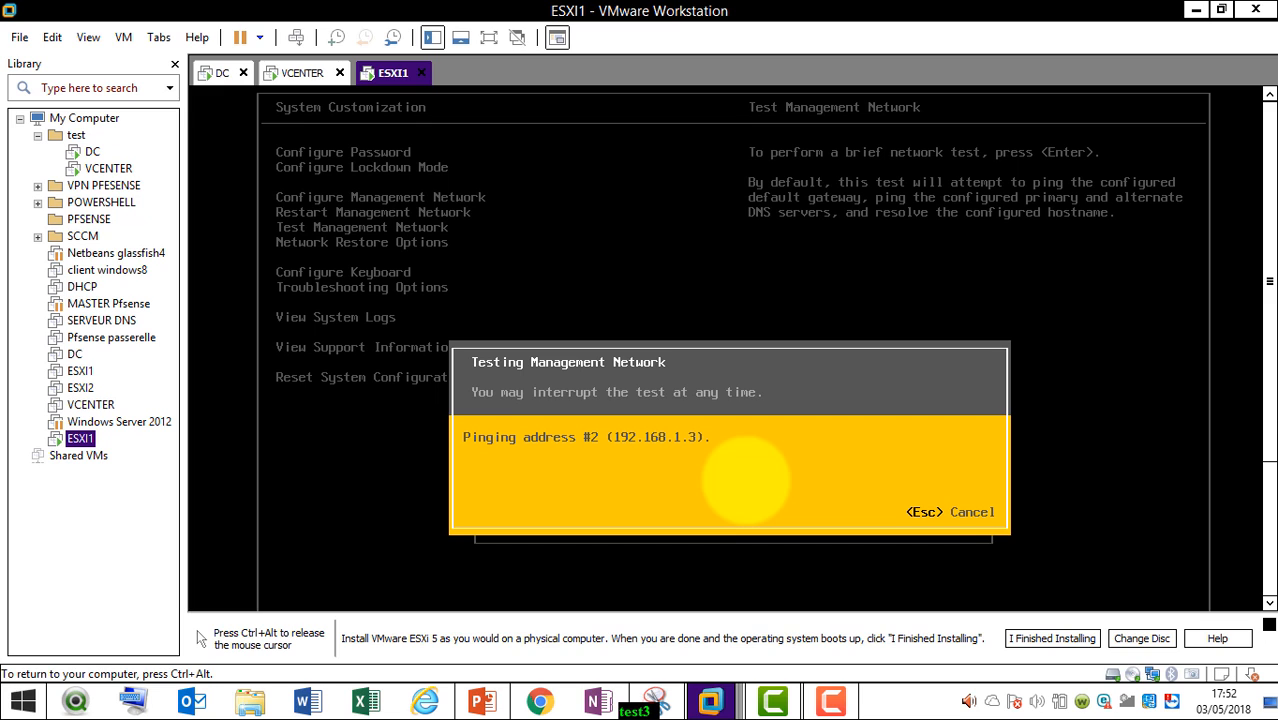
{"action": "key", "text": "Return"}
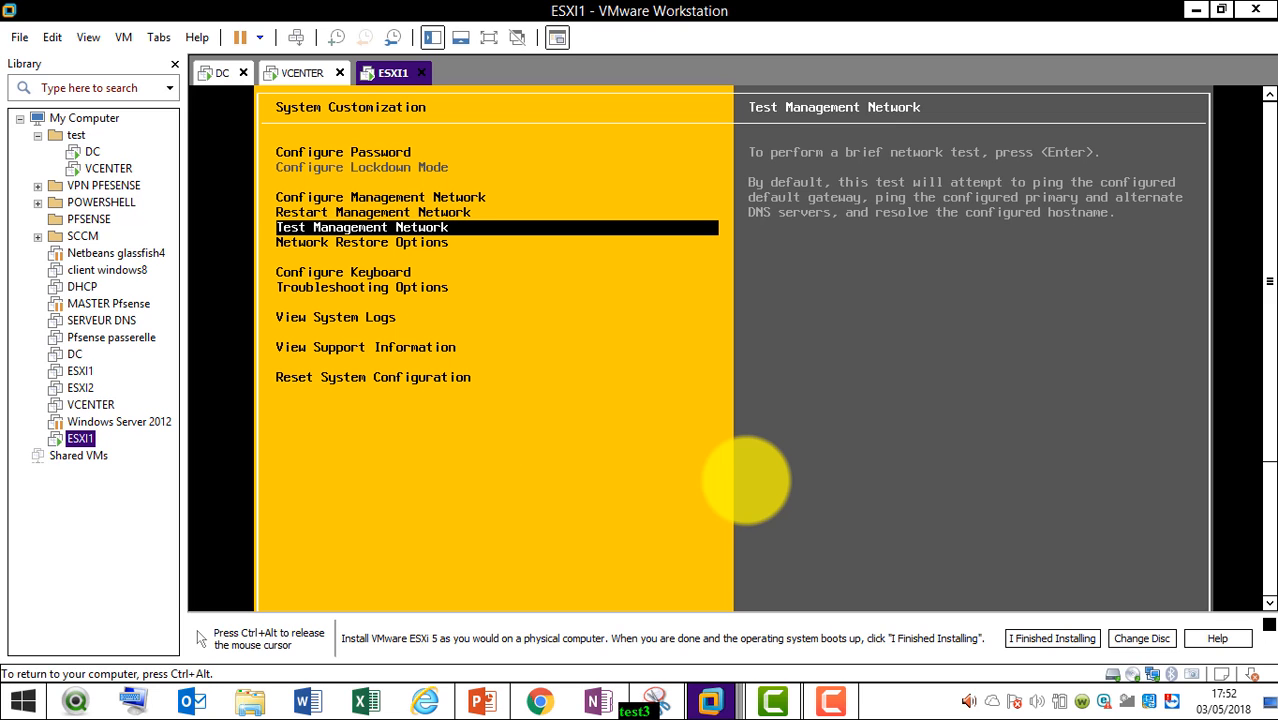
Reopen the management network configuration and review the DNS server addresses and hostname
{"action": "key", "text": "Up"}
{"action": "key", "text": "Up"}
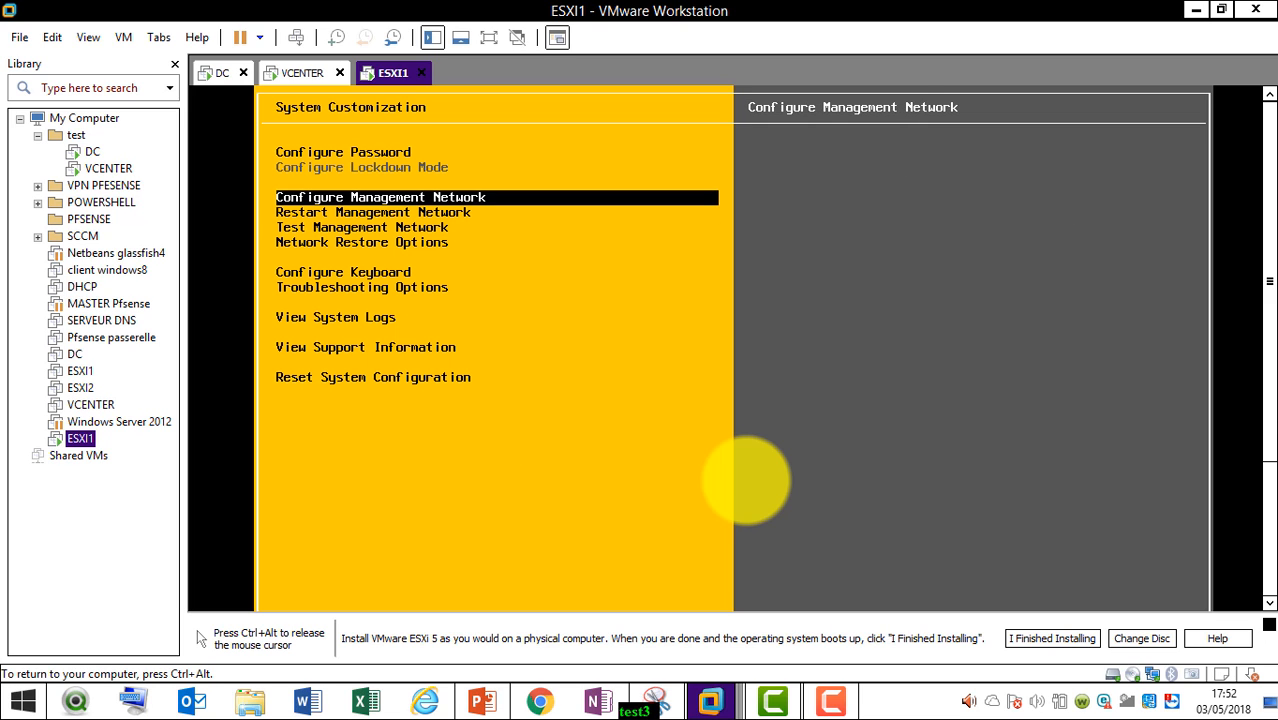
{"action": "key", "text": "Return"}
{"action": "key", "text": "Down"}
{"action": "key", "text": "Down"}
{"action": "key", "text": "Down"}
{"action": "key", "text": "Down"}
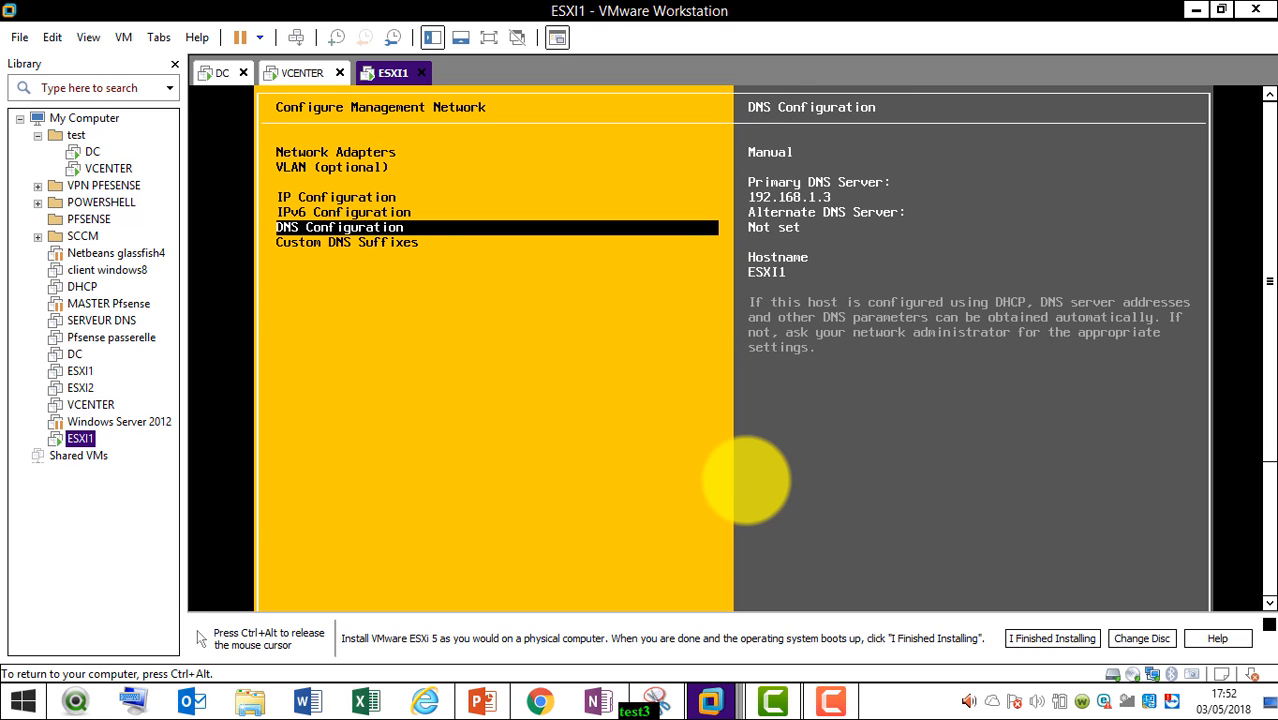
{"action": "key", "text": "Return"}
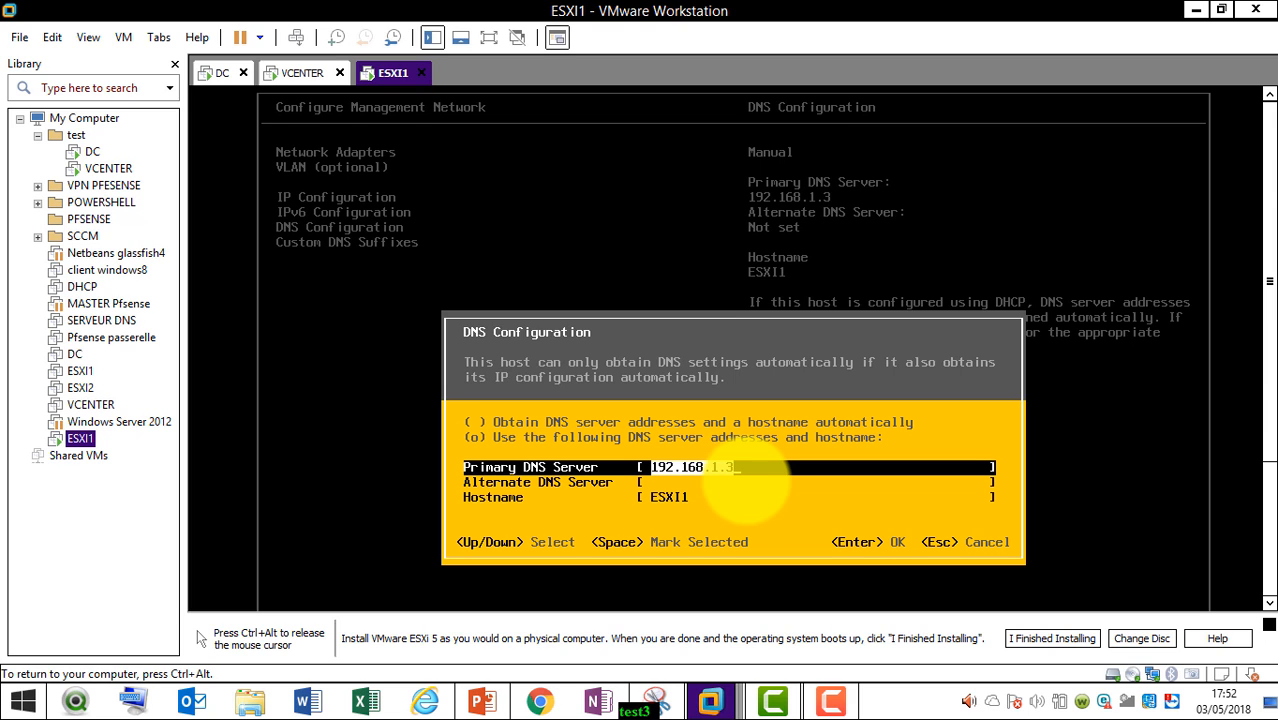
{"action": "key", "text": "Return"}
Review the custom DNS suffix entry and go back to the DNS configuration entry
{"action": "key", "text": "Down"}
{"action": "key", "text": "Return"}
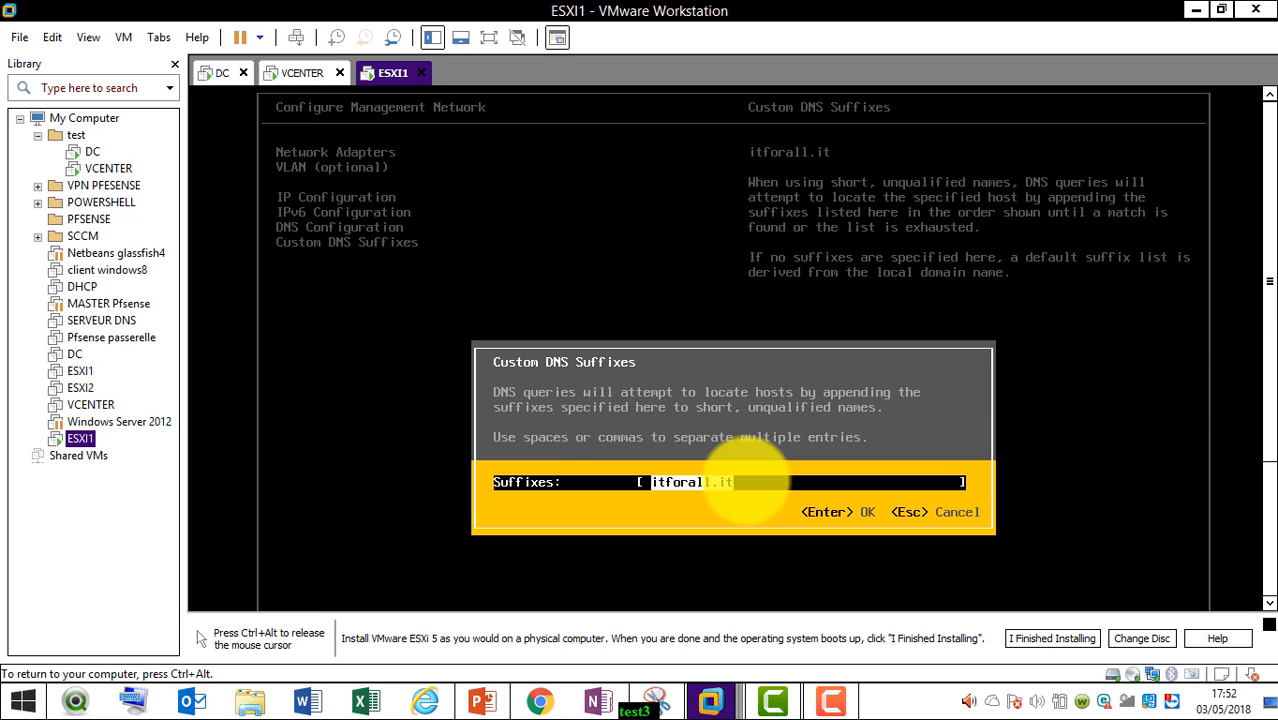
{"action": "key", "text": "Return"}
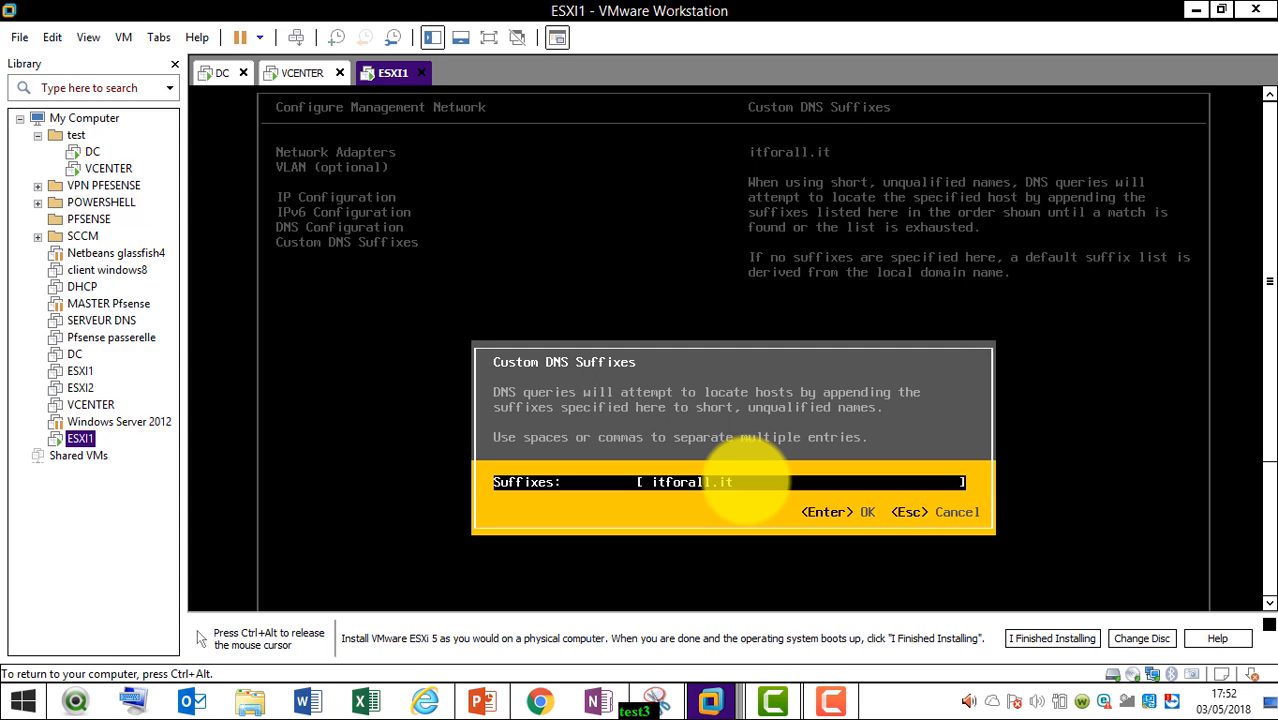
{"action": "key", "text": "Return"}
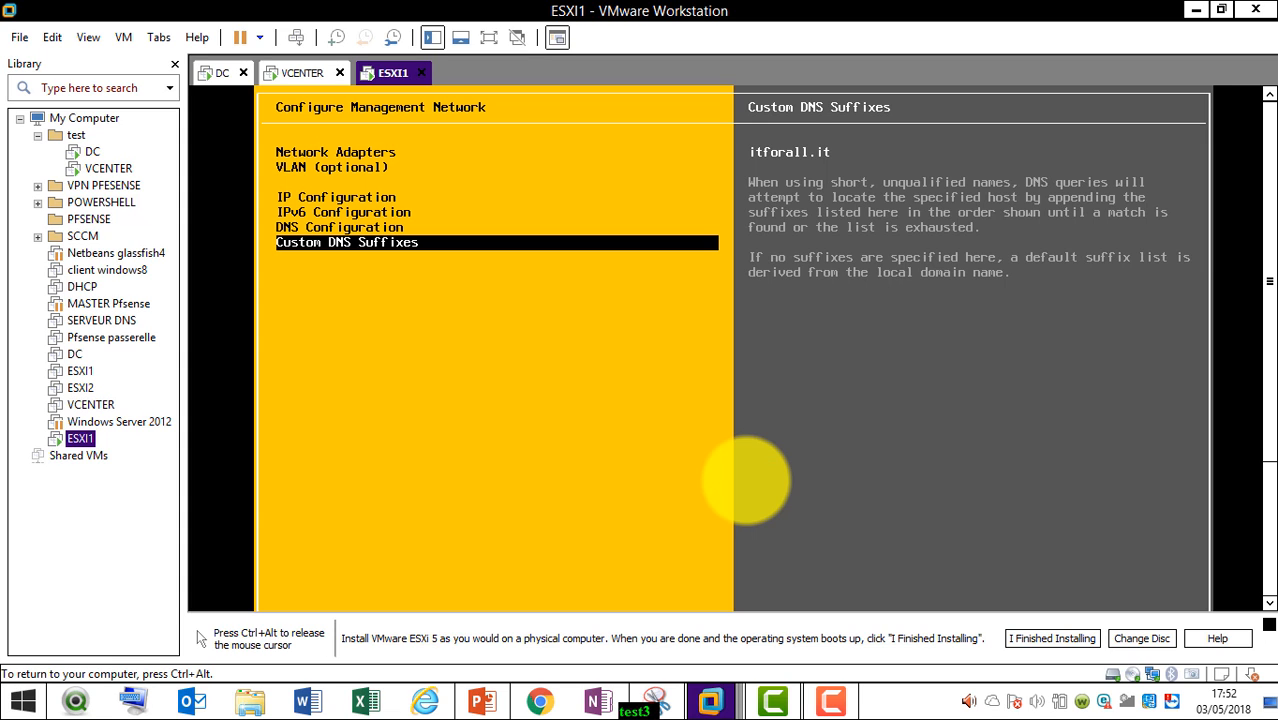
{"action": "key", "text": "Up"}
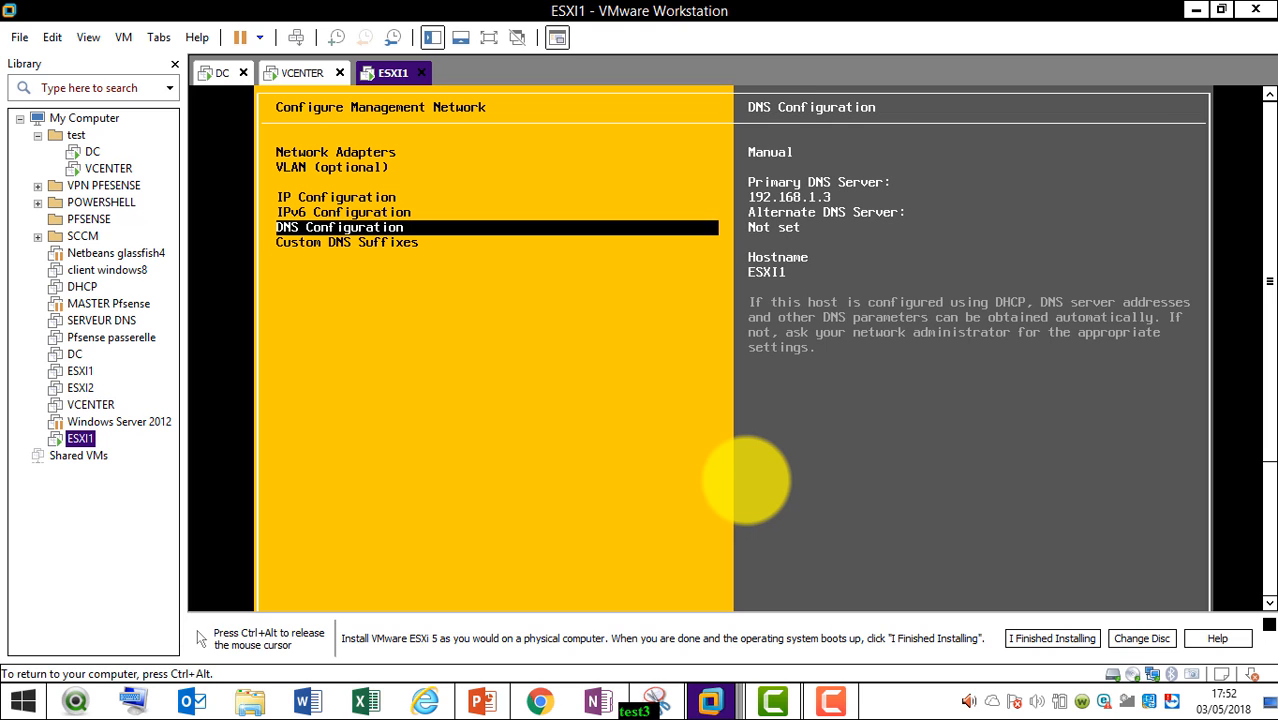
Leave the management network configuration and restart the management network, confirming the restart and closing its status message
{"action": "key", "text": "Escape"}
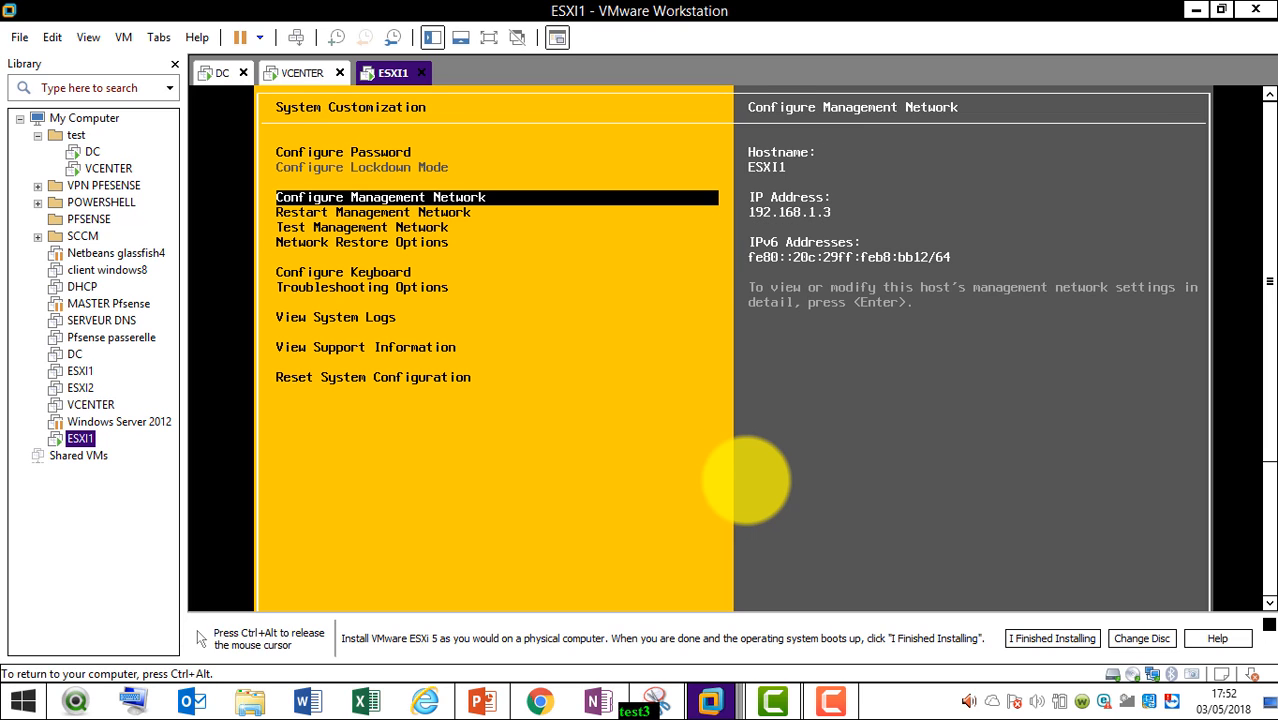
{"action": "key", "text": "Down"}
{"action": "key", "text": "Return"}
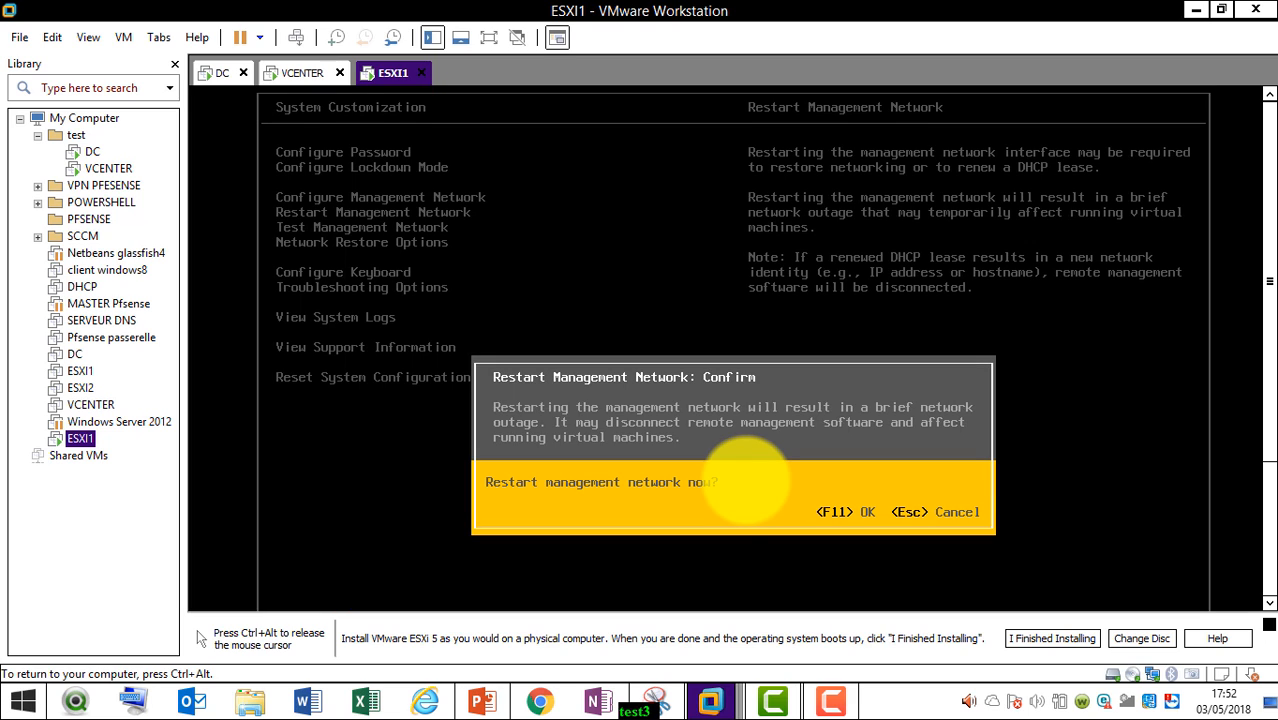
{"action": "key", "text": "F11"}
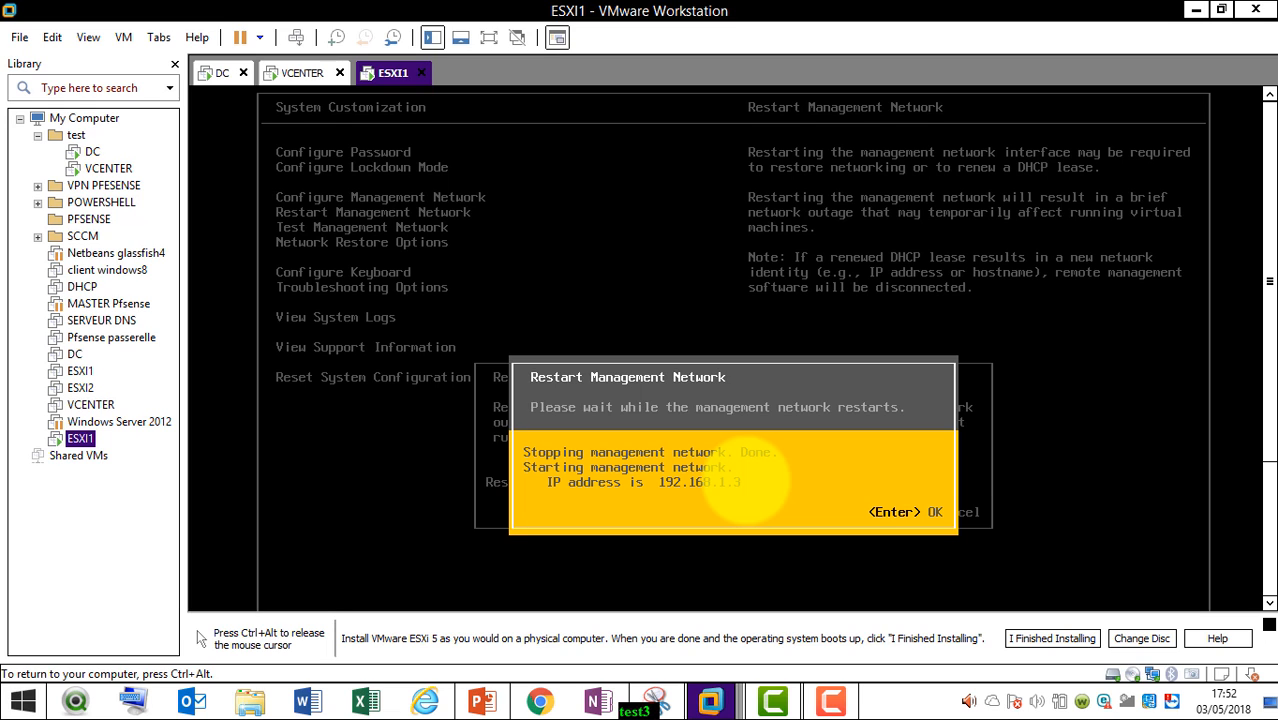
{"action": "key", "text": "Return"}
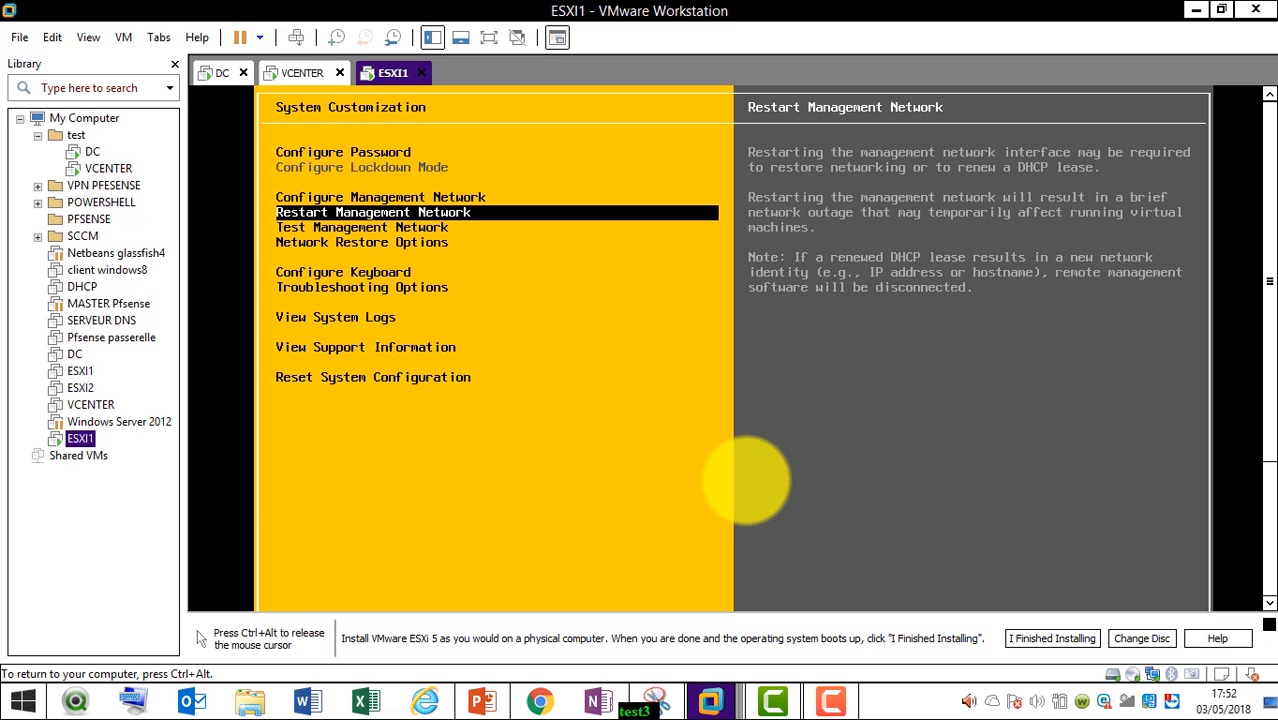
Try the management network test with the hostname to resolve set to ESXI1.itforall.it, and stop it during the first ping
{"action": "key", "text": "Down"}
{"action": "key", "text": "Return"}
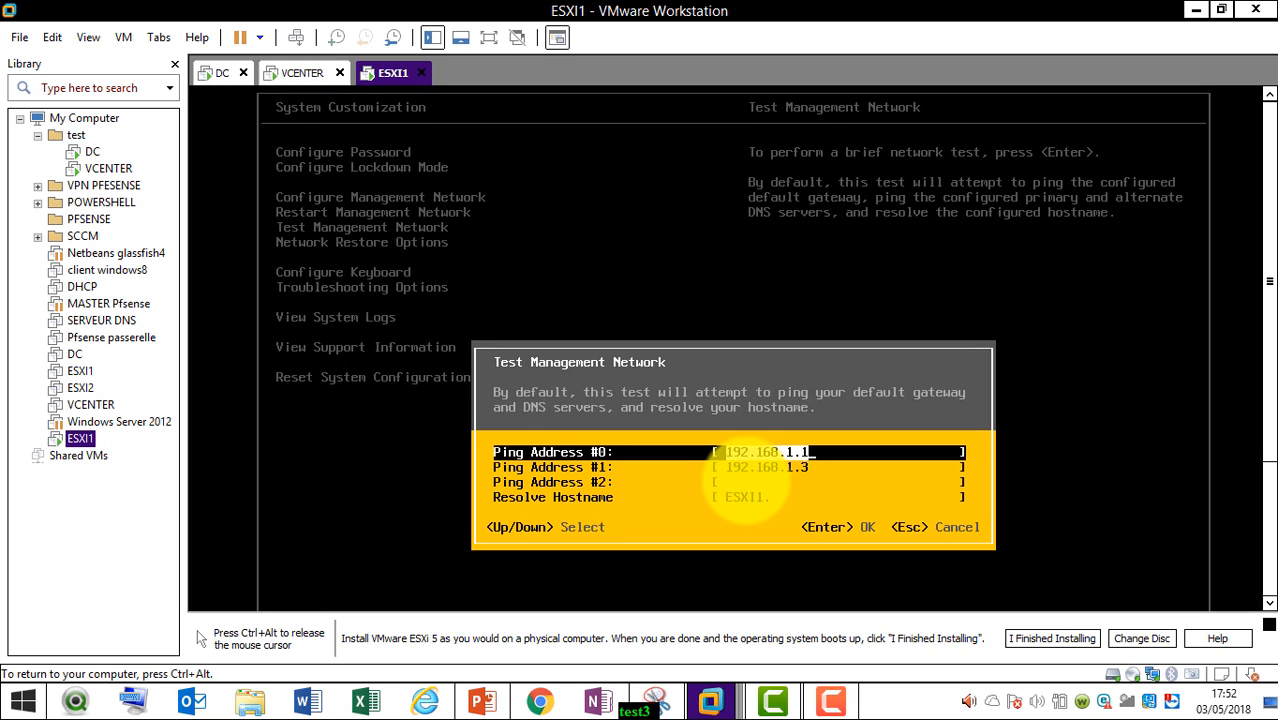
{"action": "key", "text": "Down"}
{"action": "key", "text": "Down"}
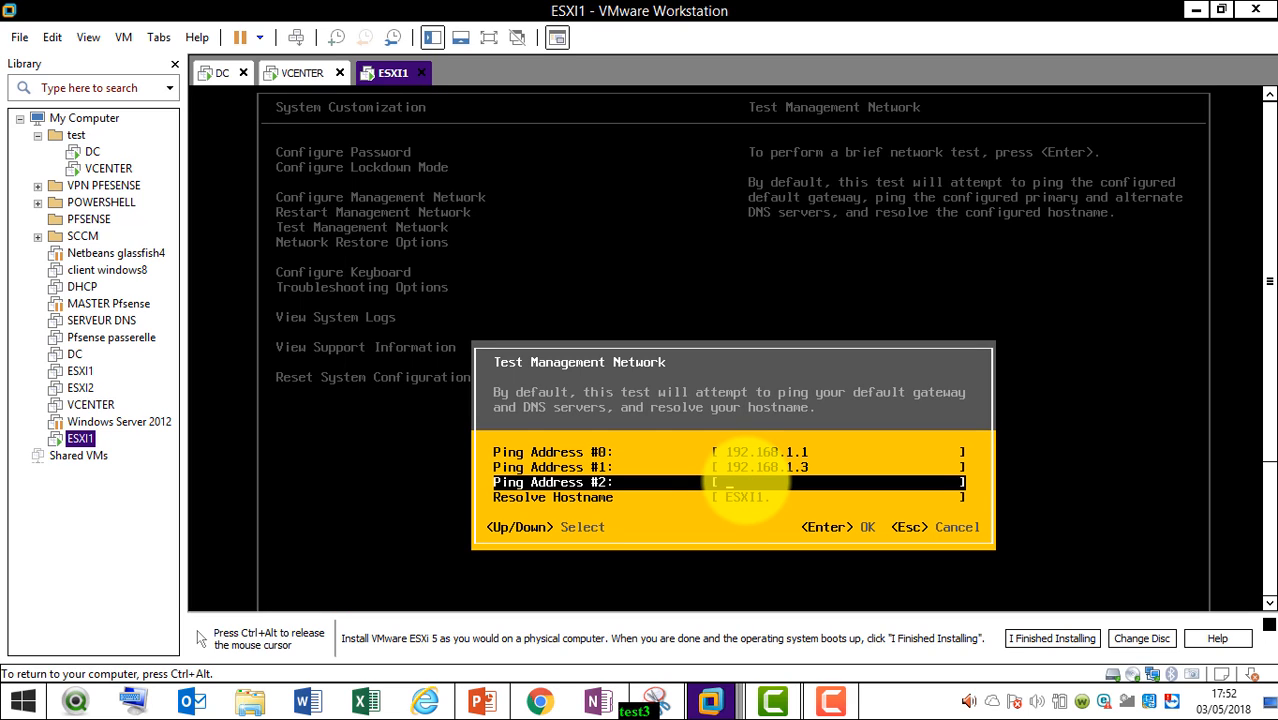
{"action": "key", "text": "Down"}
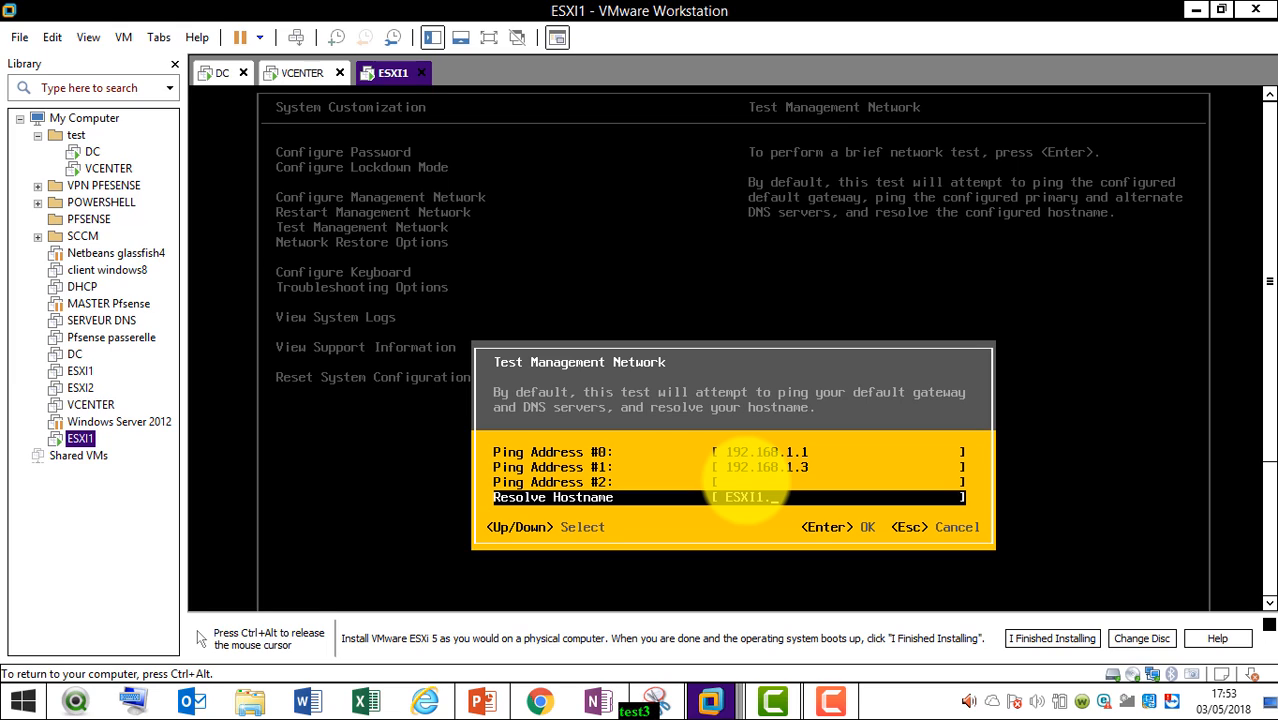
{"action": "type", "text": "itforg"}
{"action": "key", "text": "BackSpace"}
{"action": "type", "text": "all.it"}
{"action": "key", "text": "Return"}
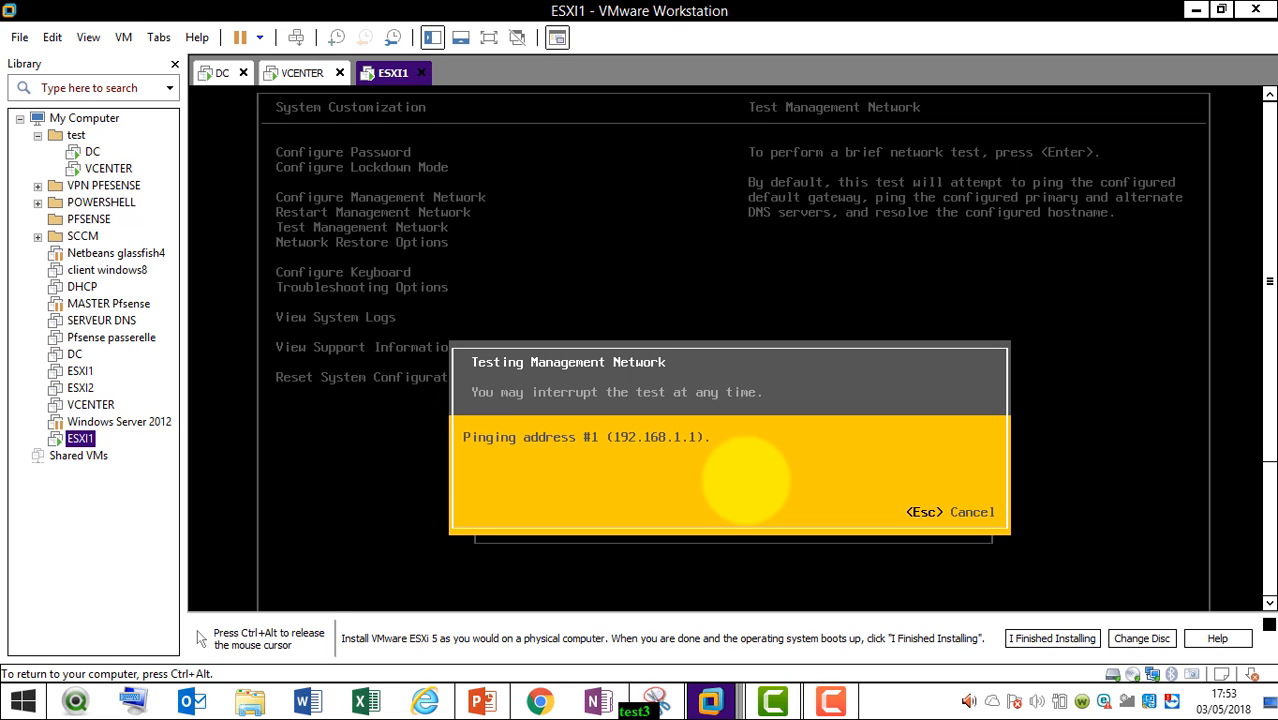
{"action": "key", "text": "Escape"}
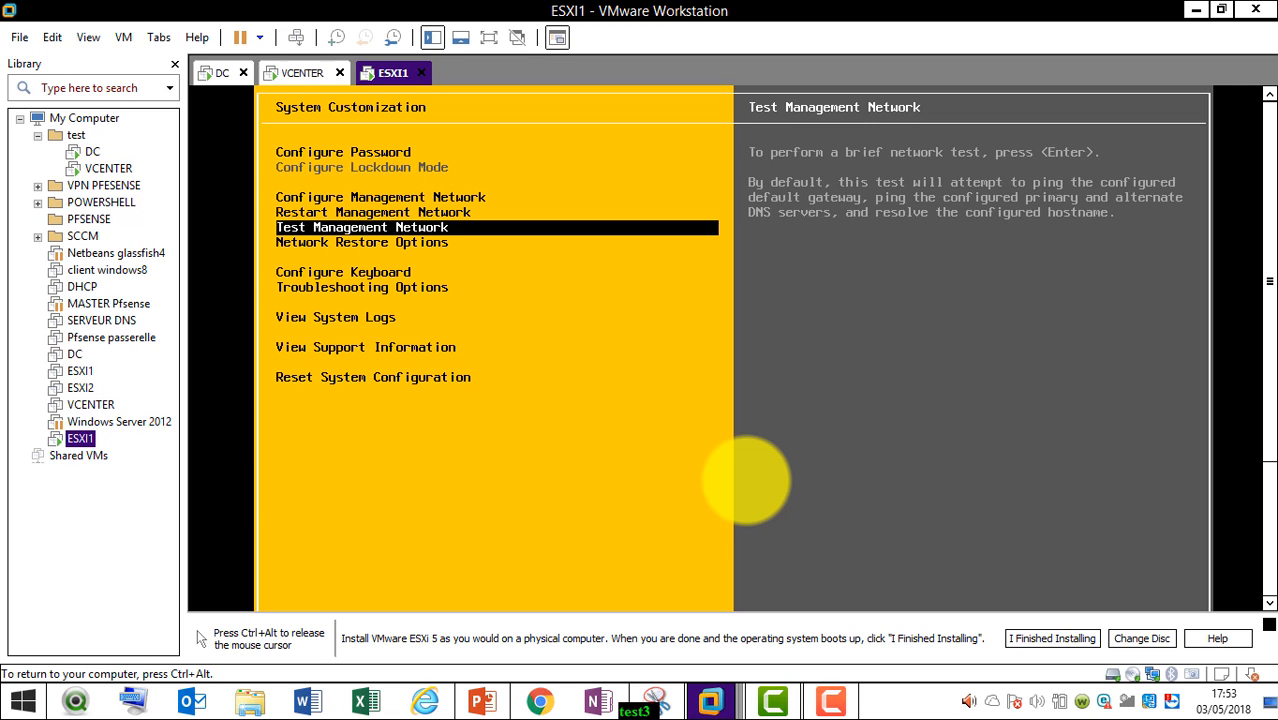
Reopen the management network configuration and review the static IP address, subnet mask and gateway settings
{"action": "key", "text": "Up"}
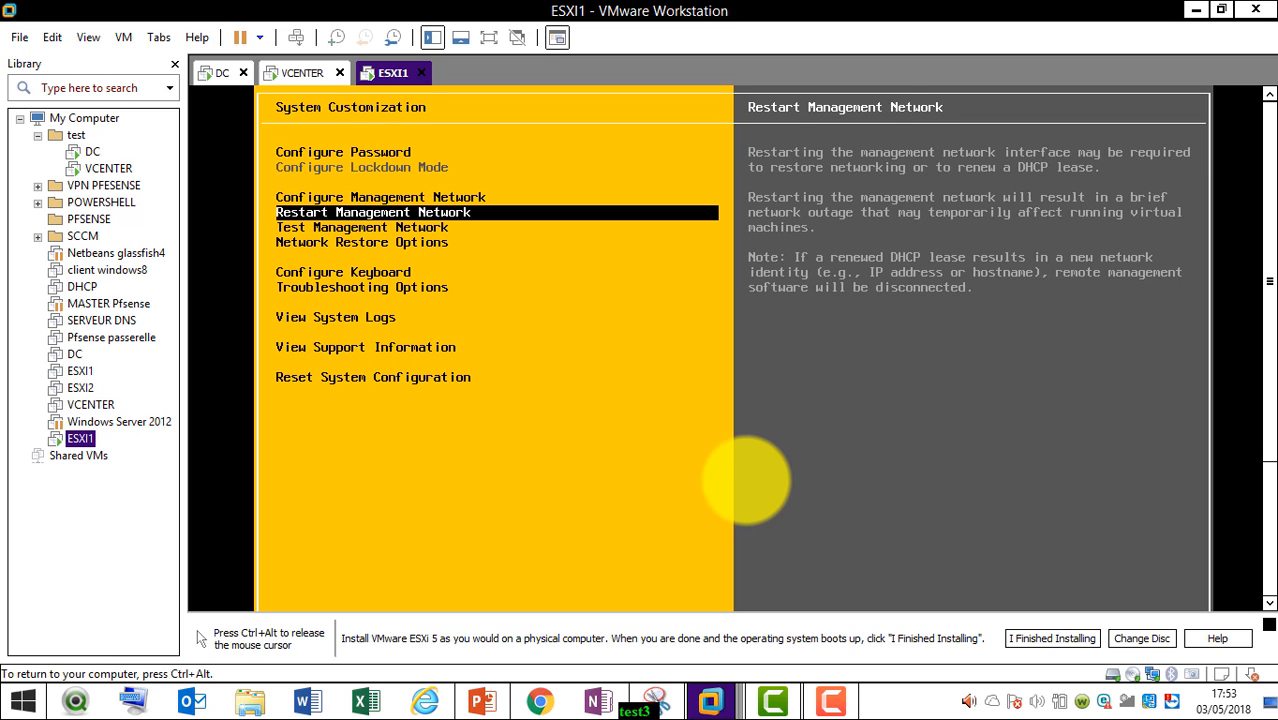
{"action": "key", "text": "Up"}
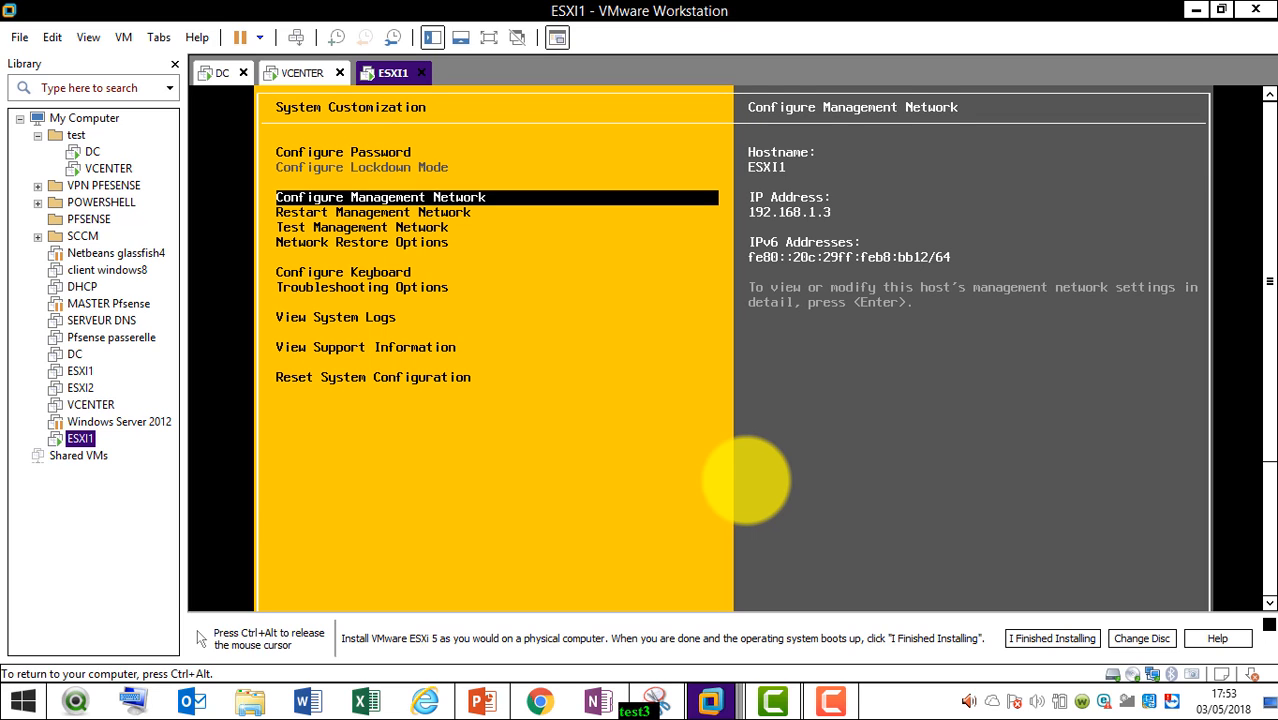
{"action": "key", "text": "Return"}
{"action": "key", "text": "Down"}
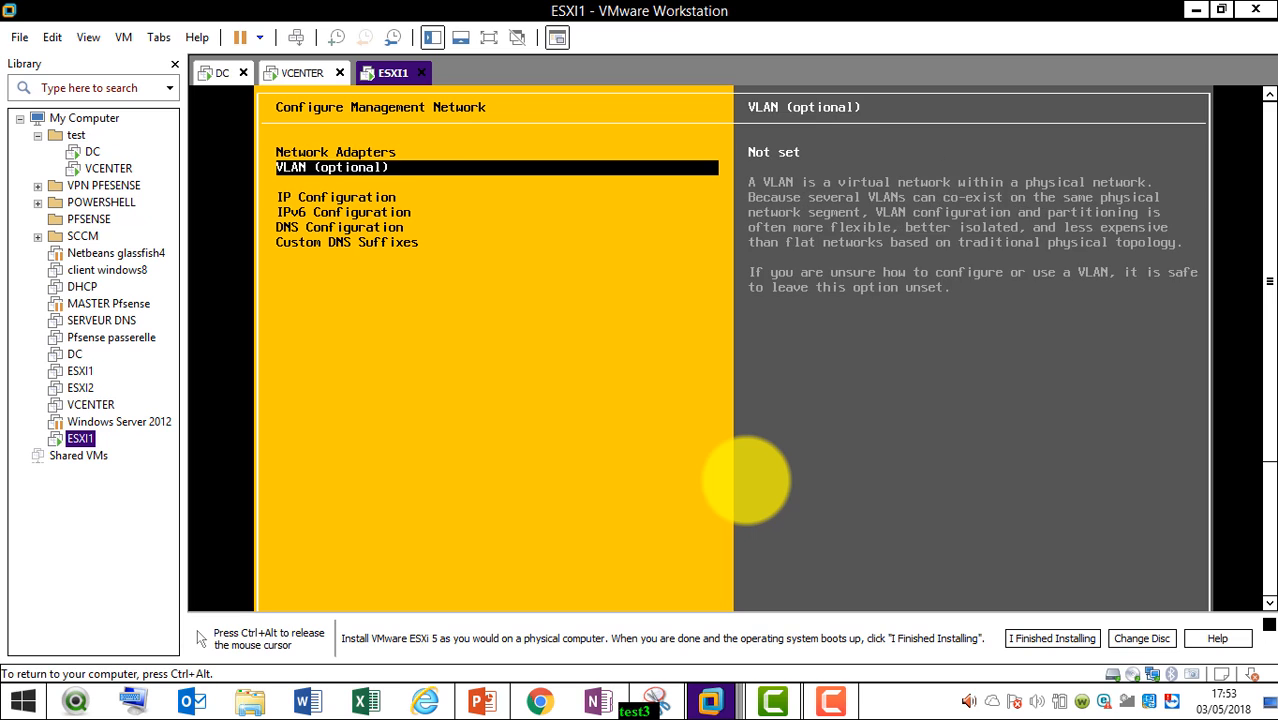
{"action": "key", "text": "Down"}
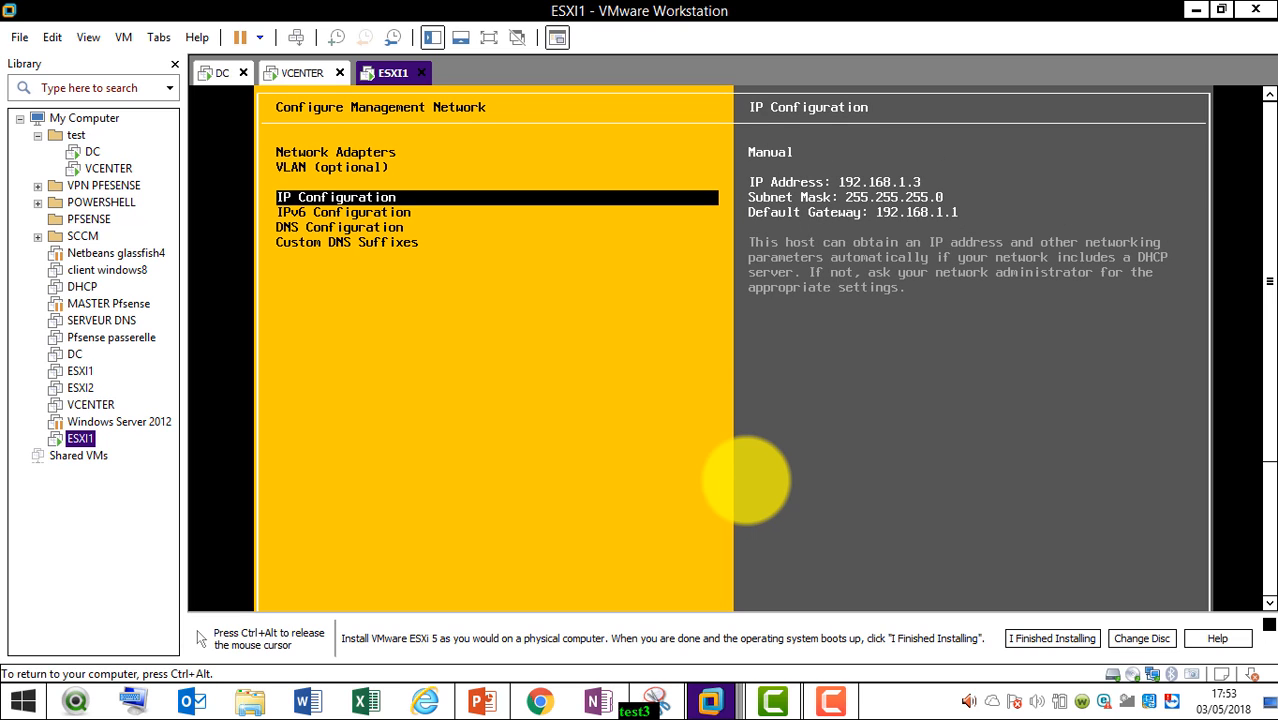
{"action": "key", "text": "Return"}
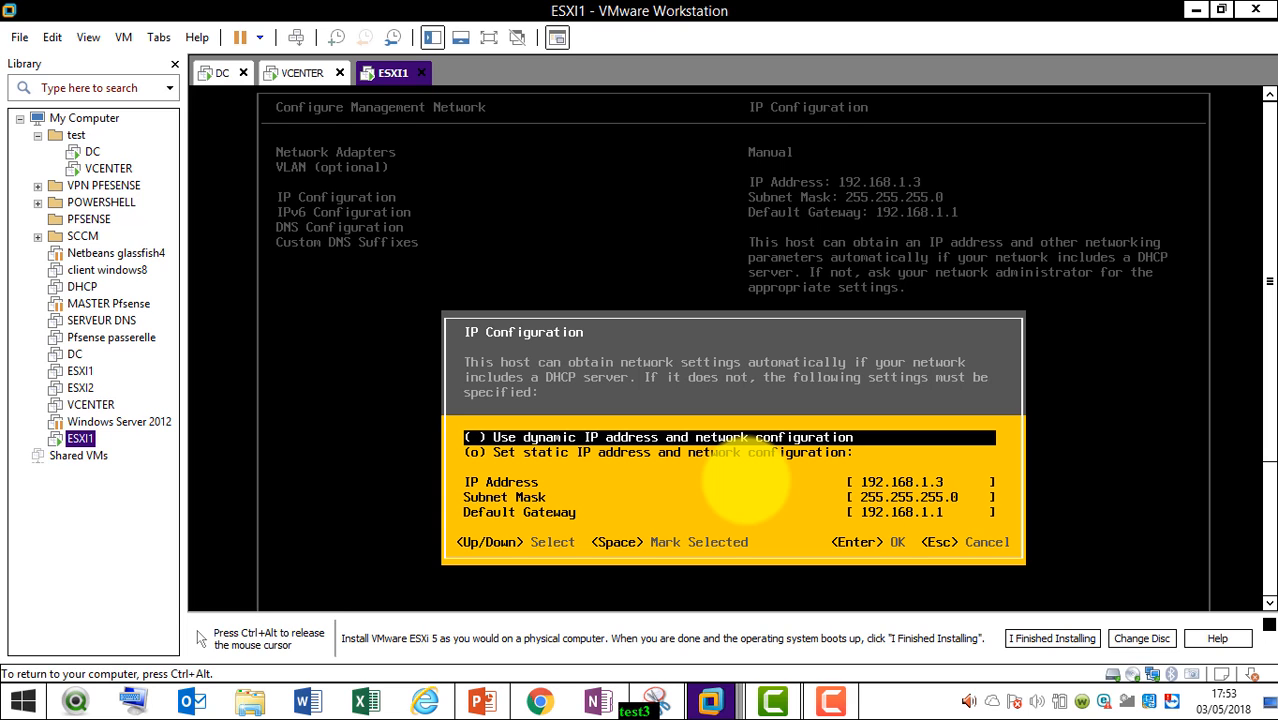
{"action": "key", "text": "Return"}
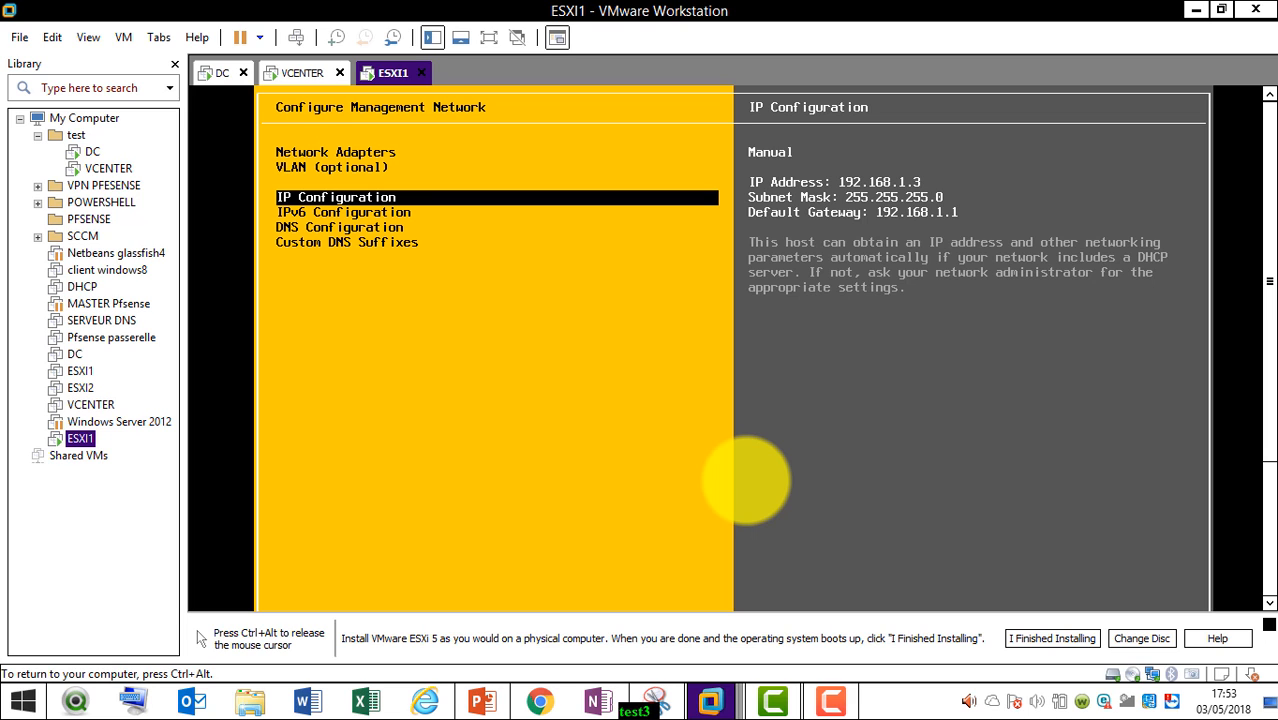
Set the hostname to ESXI1.itforall.it in the DNS configuration of the management network
{"action": "key", "text": "Down"}
{"action": "key", "text": "Down"}
{"action": "key", "text": "Return"}
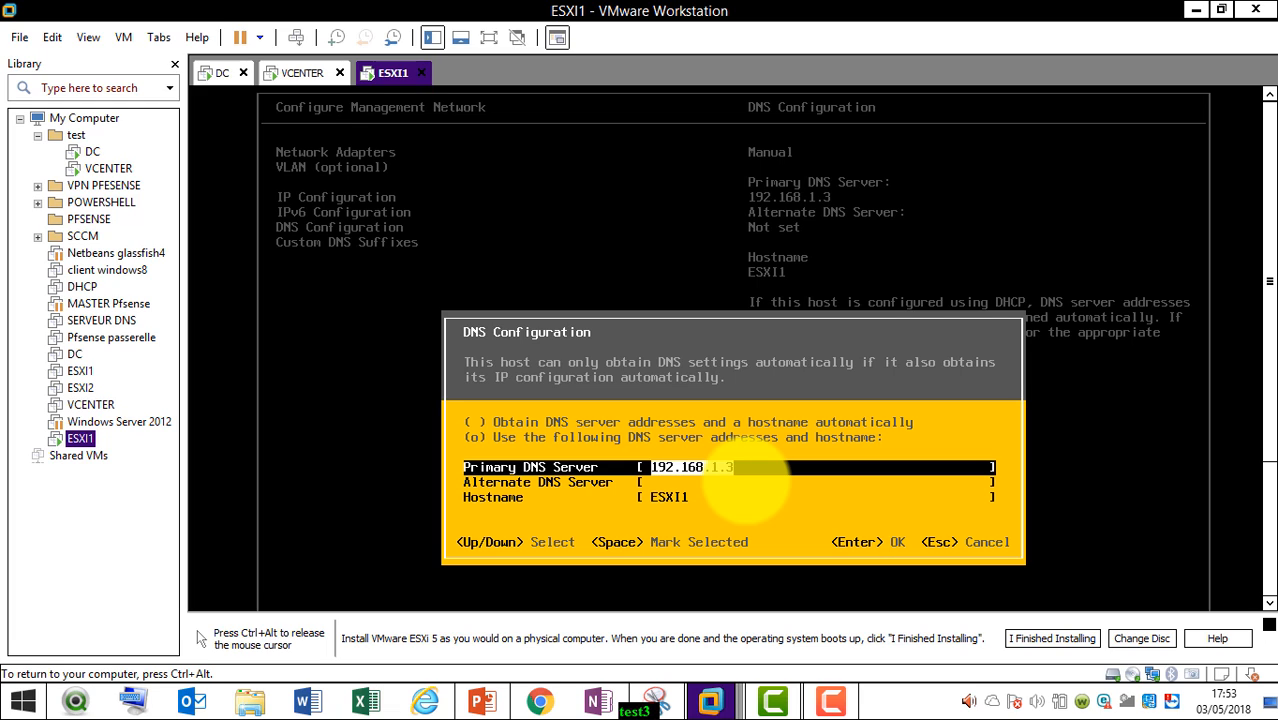
{"action": "key", "text": "Down"}
{"action": "key", "text": "Down"}
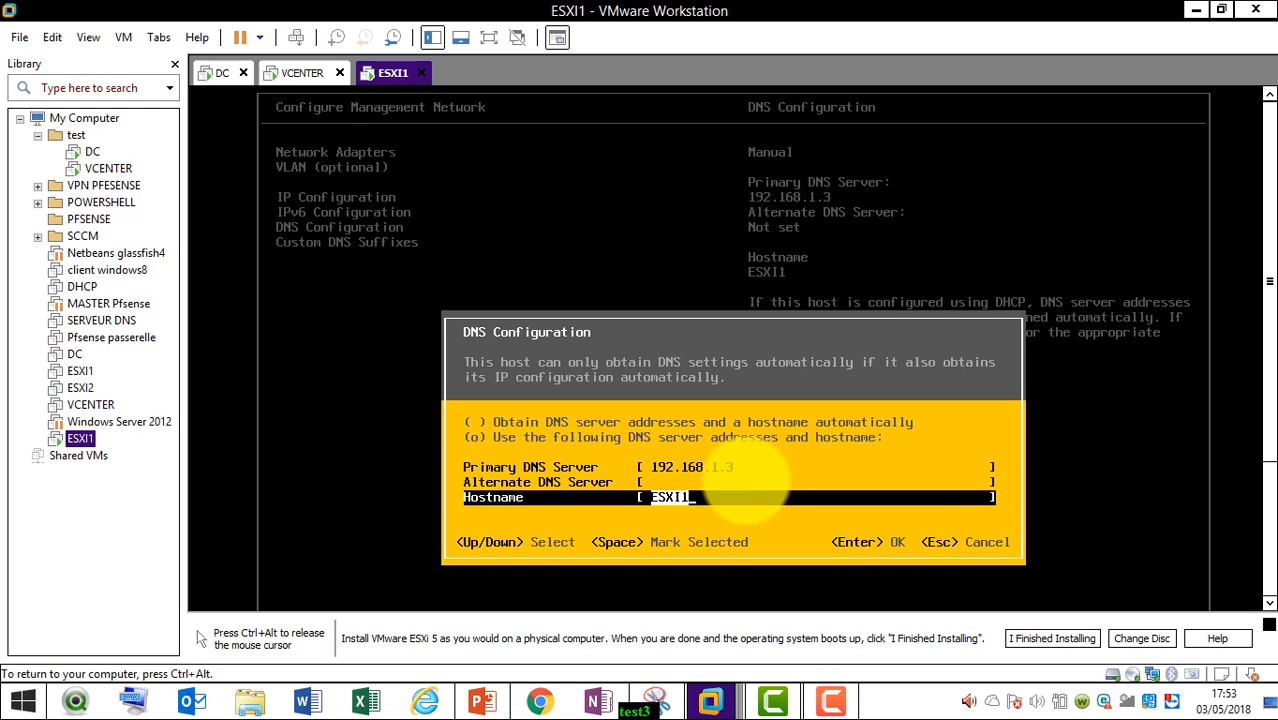
{"action": "key", "text": "Right"}
{"action": "type", "text": ".itforg"}
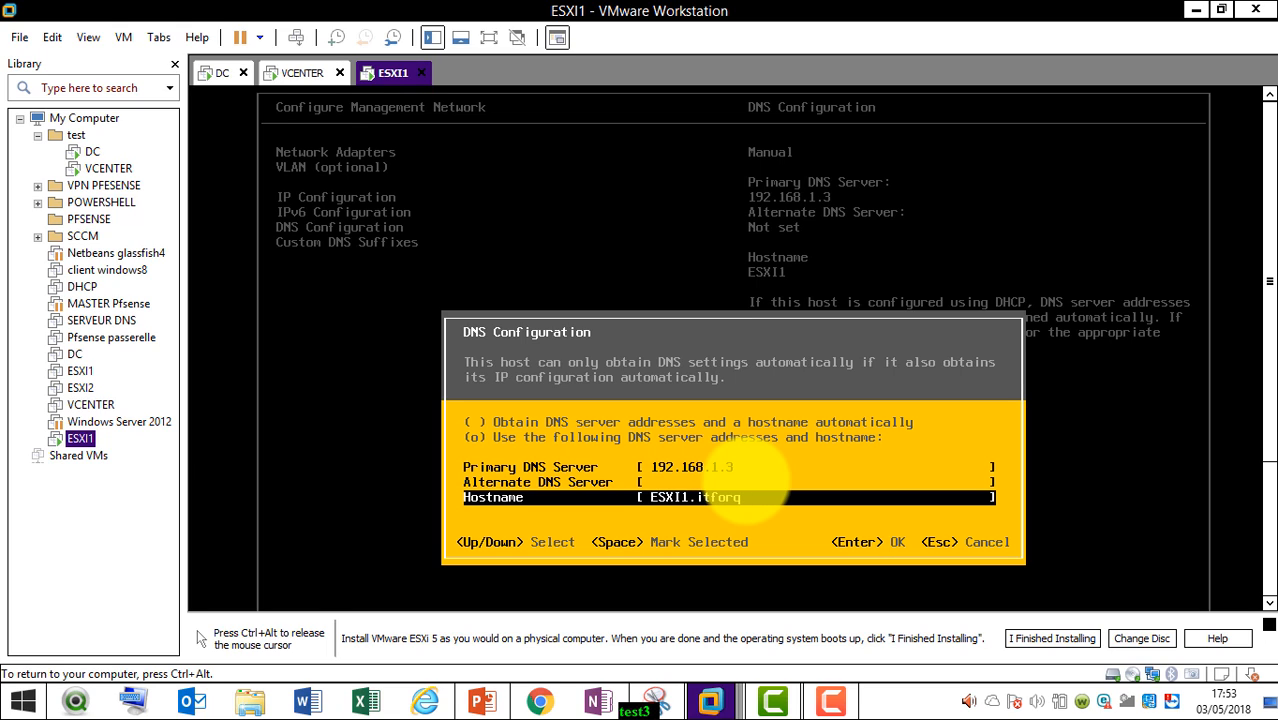
{"action": "key", "text": "BackSpace"}
{"action": "type", "text": "all.it"}
{"action": "key", "text": "Return"}
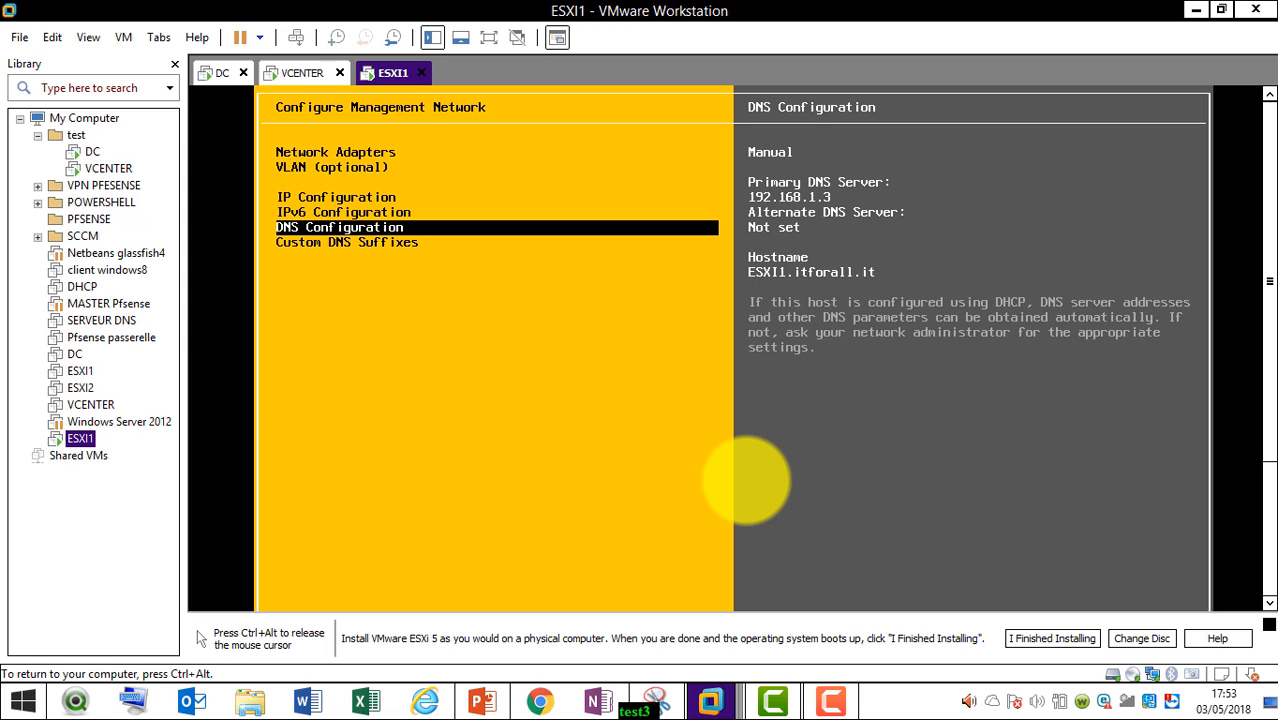
Check the custom DNS suffix, leave the network configuration and apply the changes with a management network restart
{"action": "key", "text": "Down"}
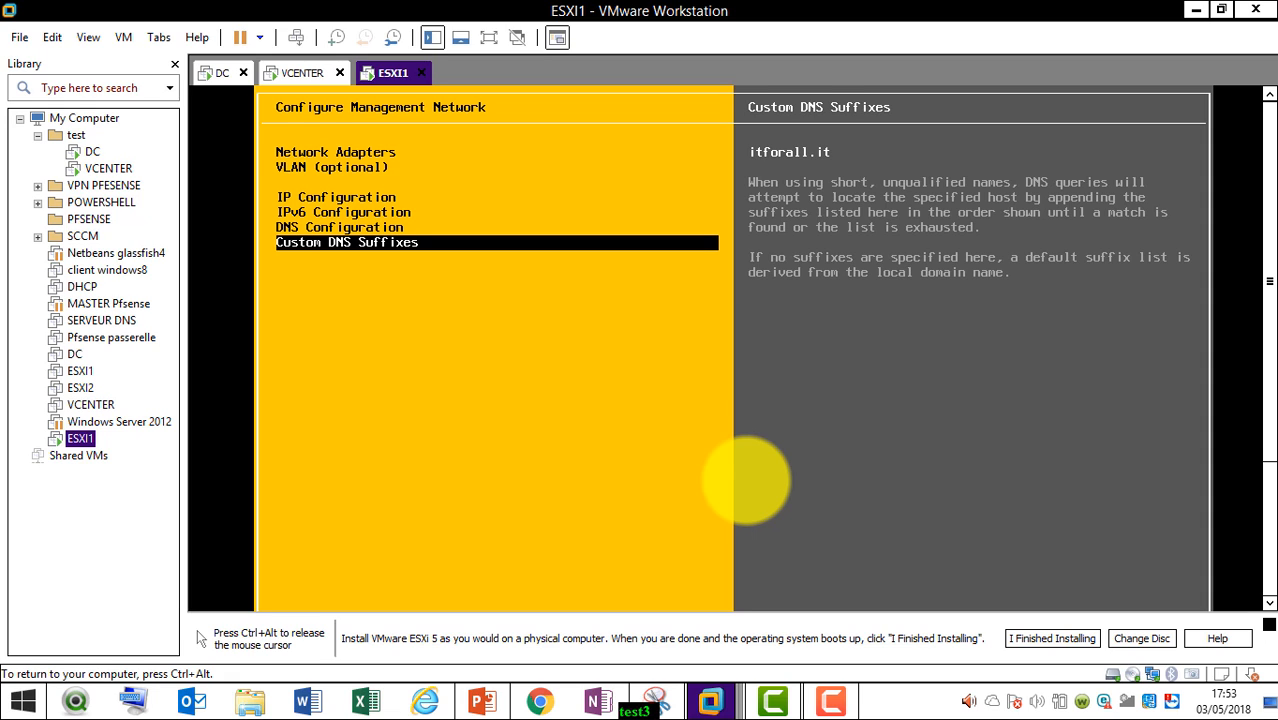
{"action": "key", "text": "Up"}
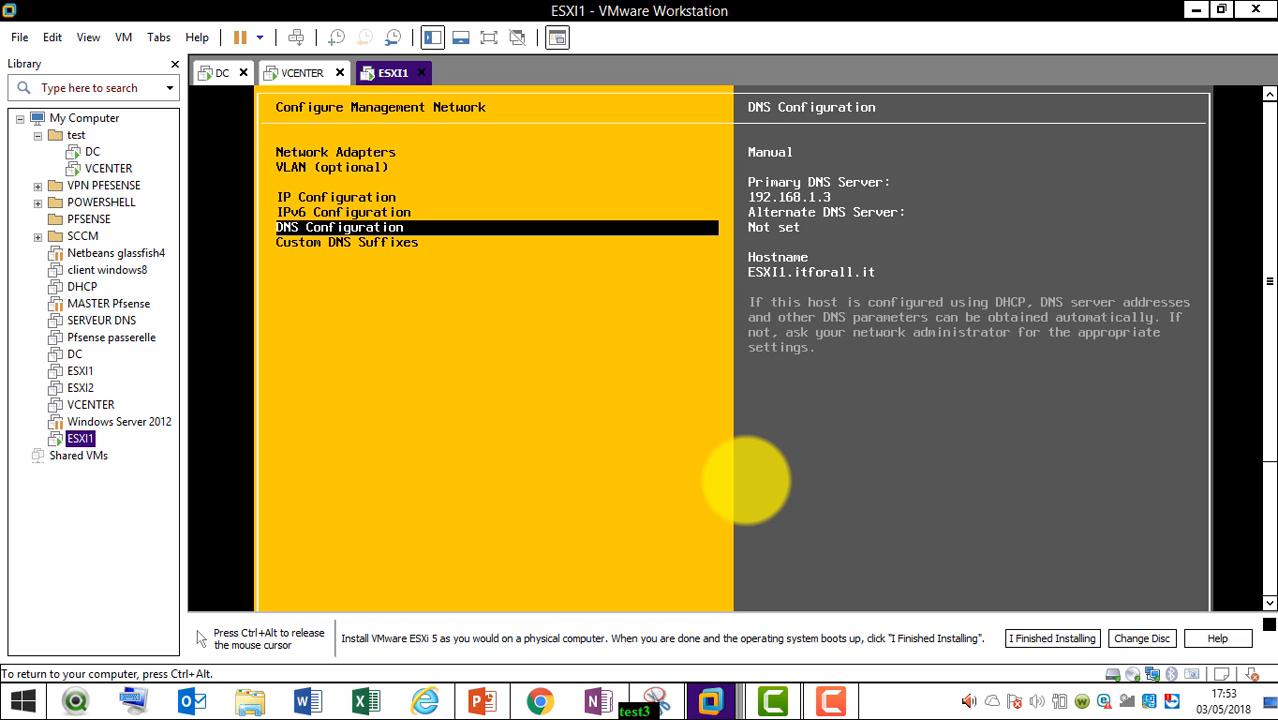
{"action": "key", "text": "Escape"}
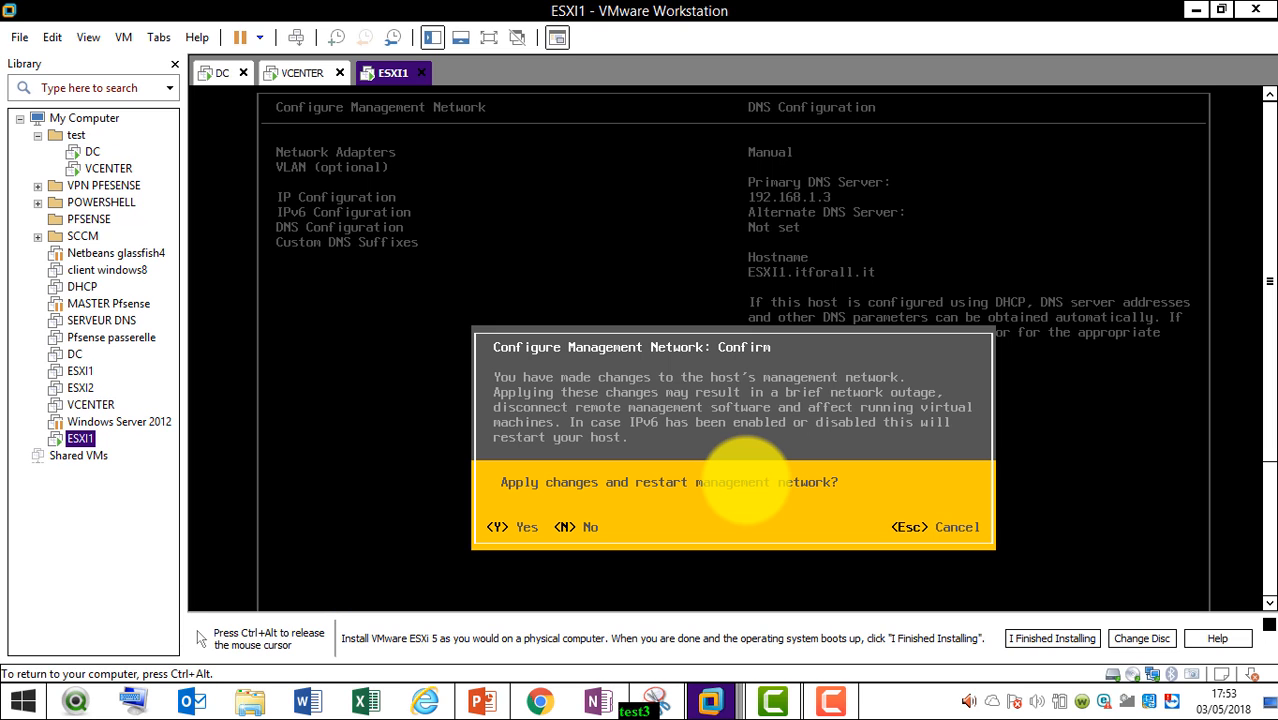
{"action": "key", "text": "y"}
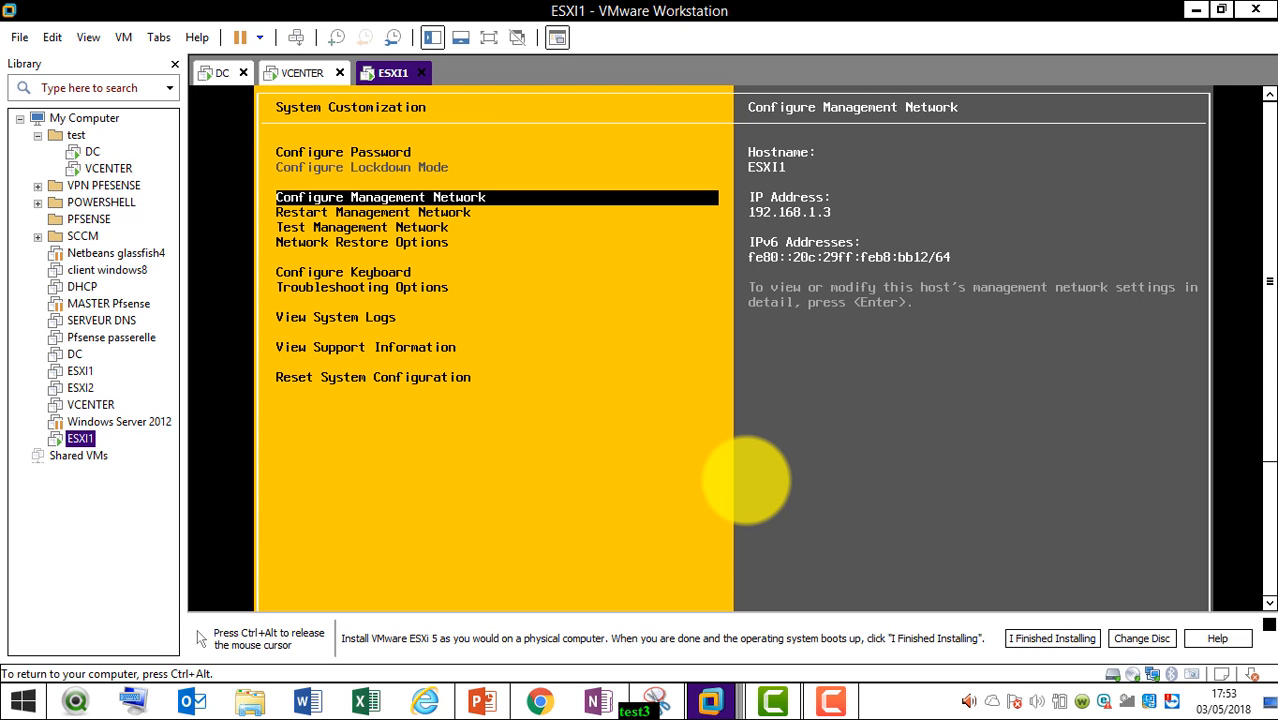
Restart the management network once more from the System Customization options and close its status message
{"action": "key", "text": "Down"}
{"action": "key", "text": "Down"}
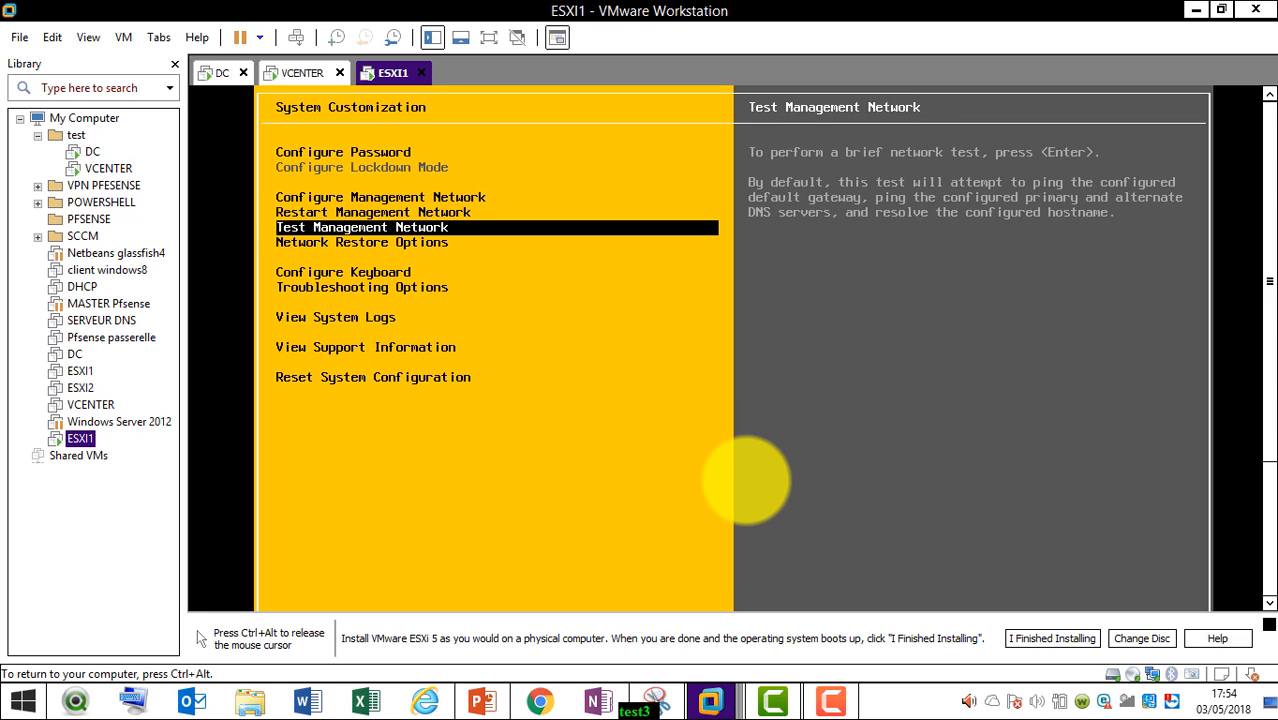
{"action": "key", "text": "Up"}
{"action": "key", "text": "Return"}
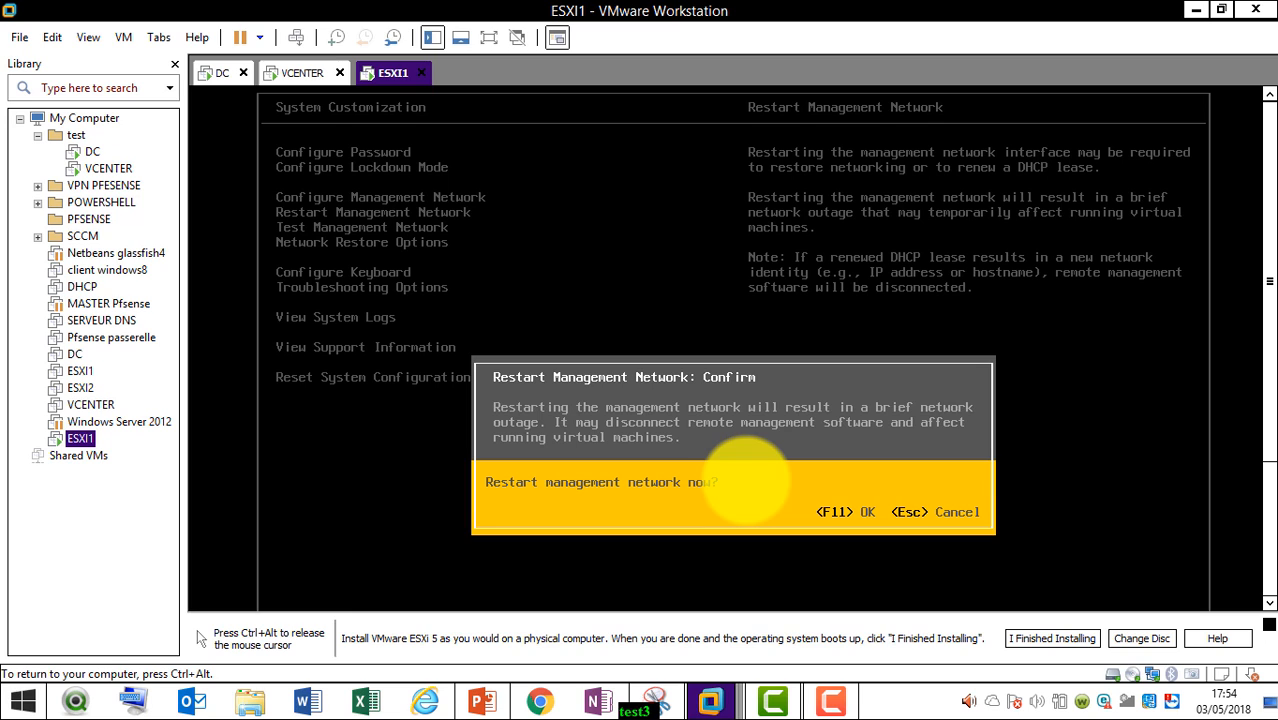
{"action": "key", "text": "F11"}
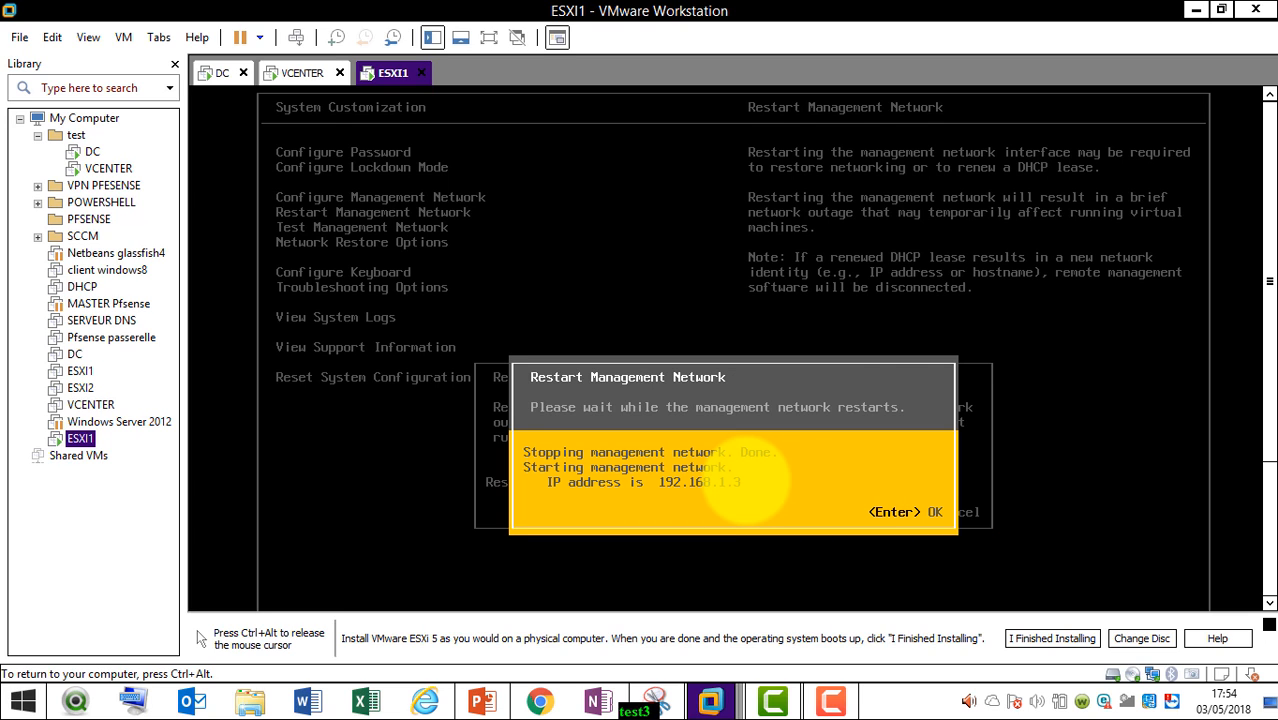
{"action": "key", "text": "Return"}
Run the management network test with its prefilled ping addresses and hostname
{"action": "key", "text": "Down"}
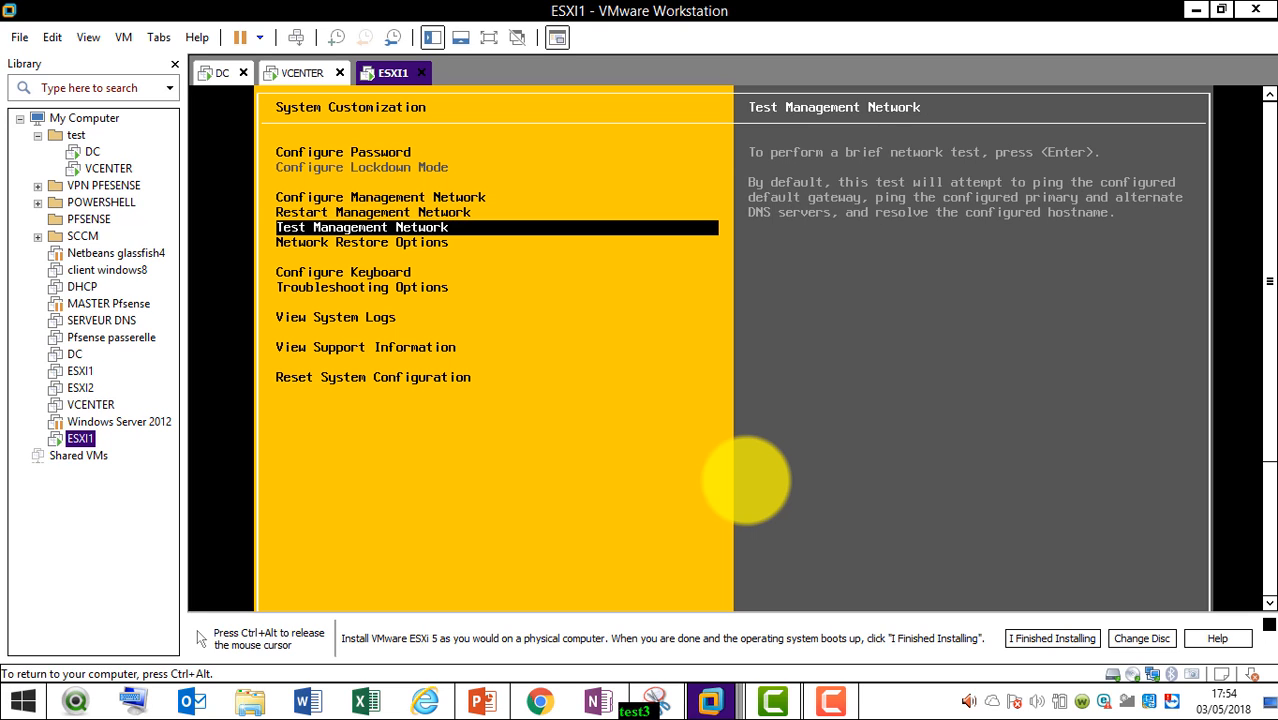
{"action": "key", "text": "Return"}
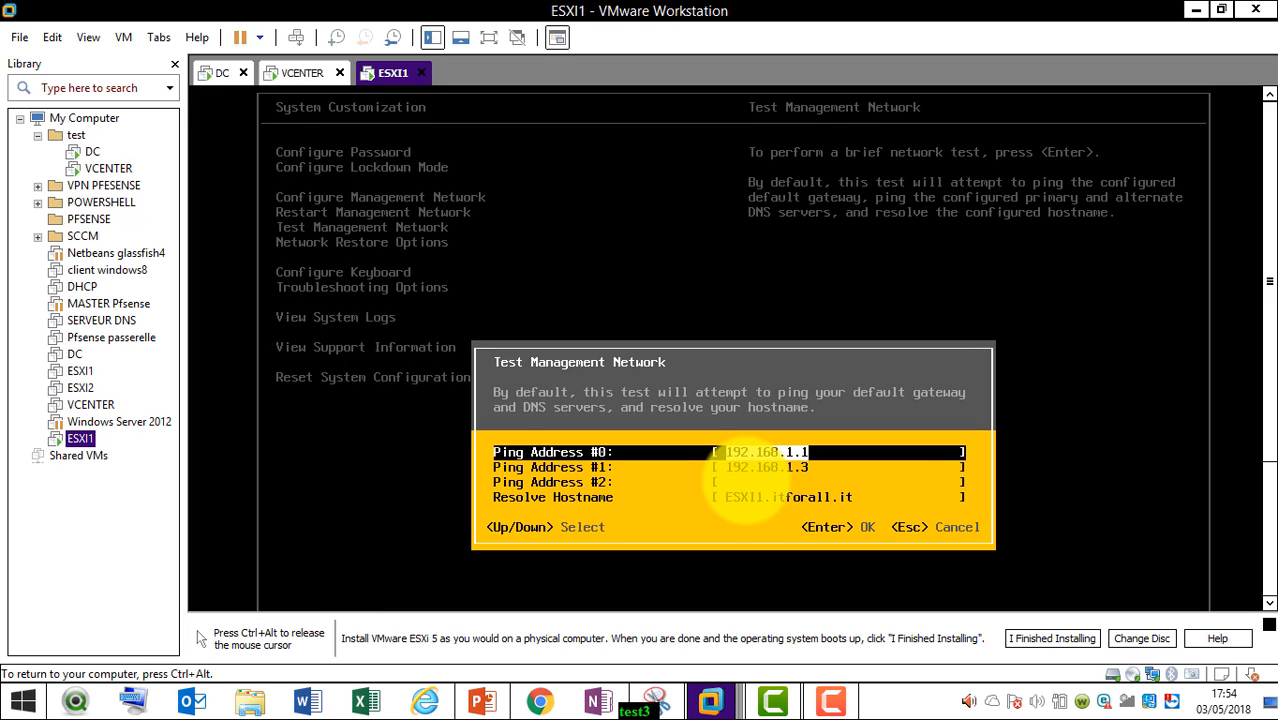
{"action": "key", "text": "Return"}
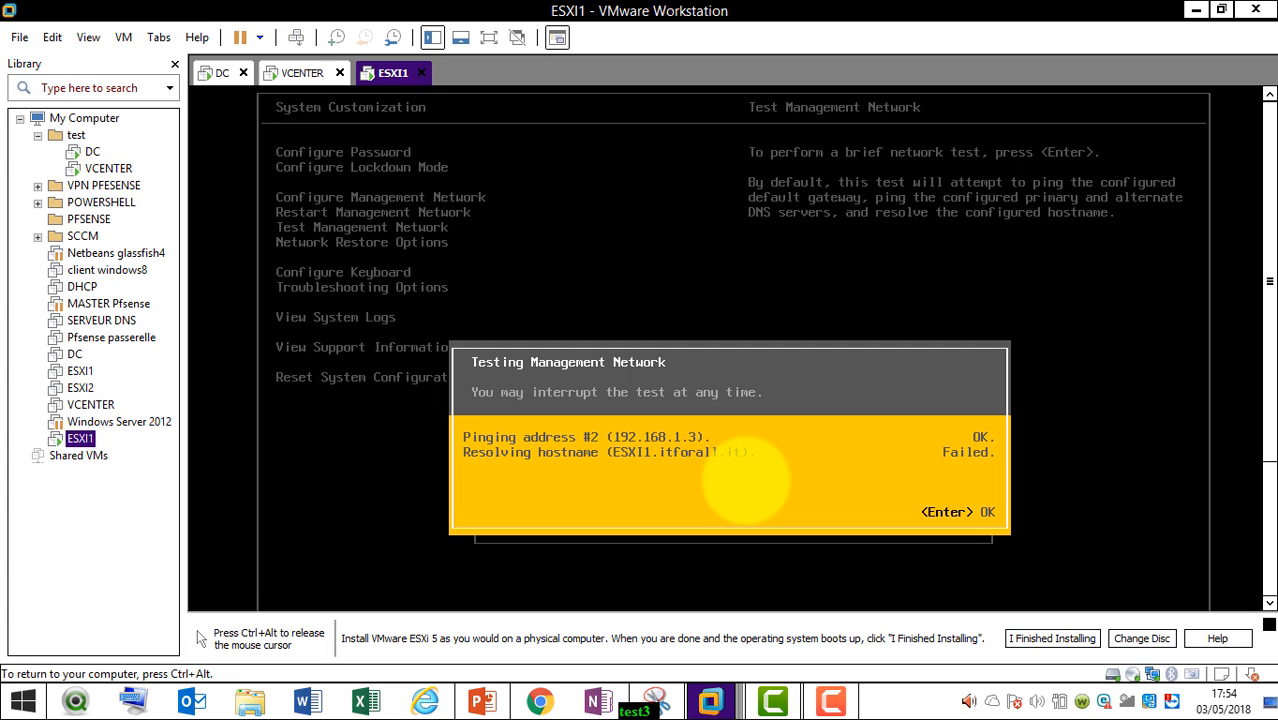
Switch to the DC virtual machine and run nslookup 192.168.1.10 in its command prompt
{"action": "key", "text": "ctrl+alt"}
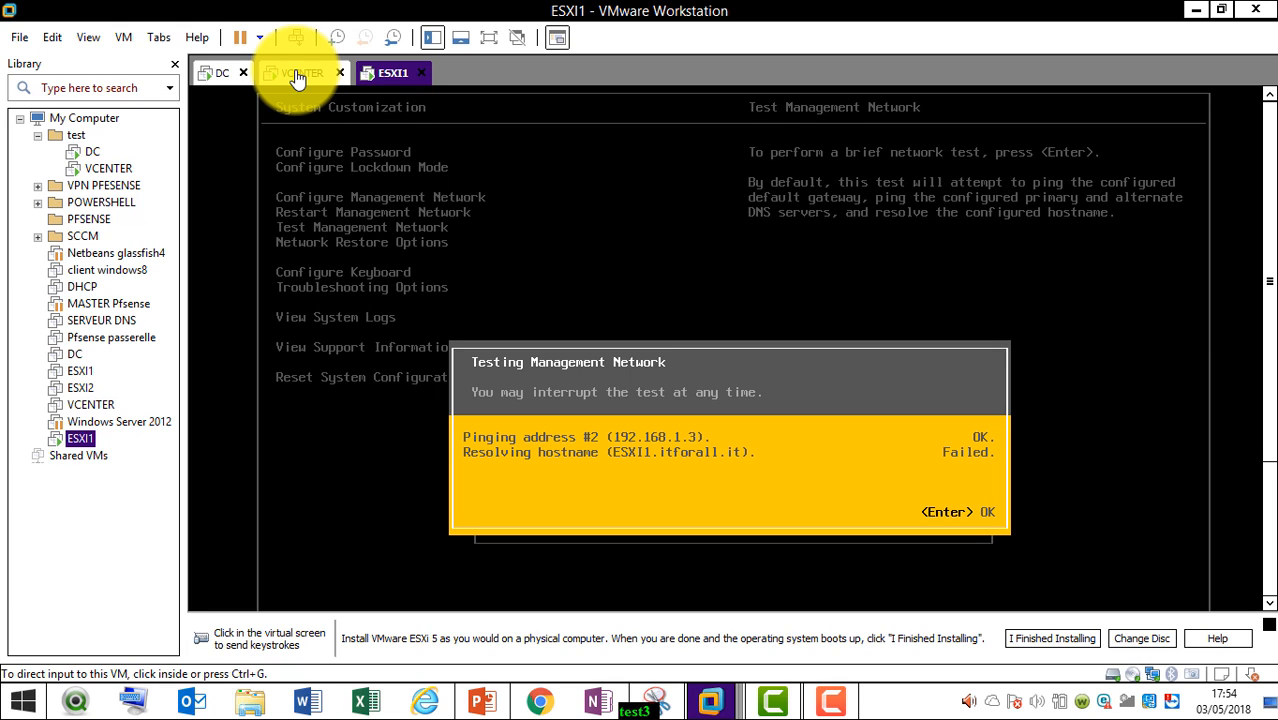
{"action": "left_click", "coordinate": [220, 76]}
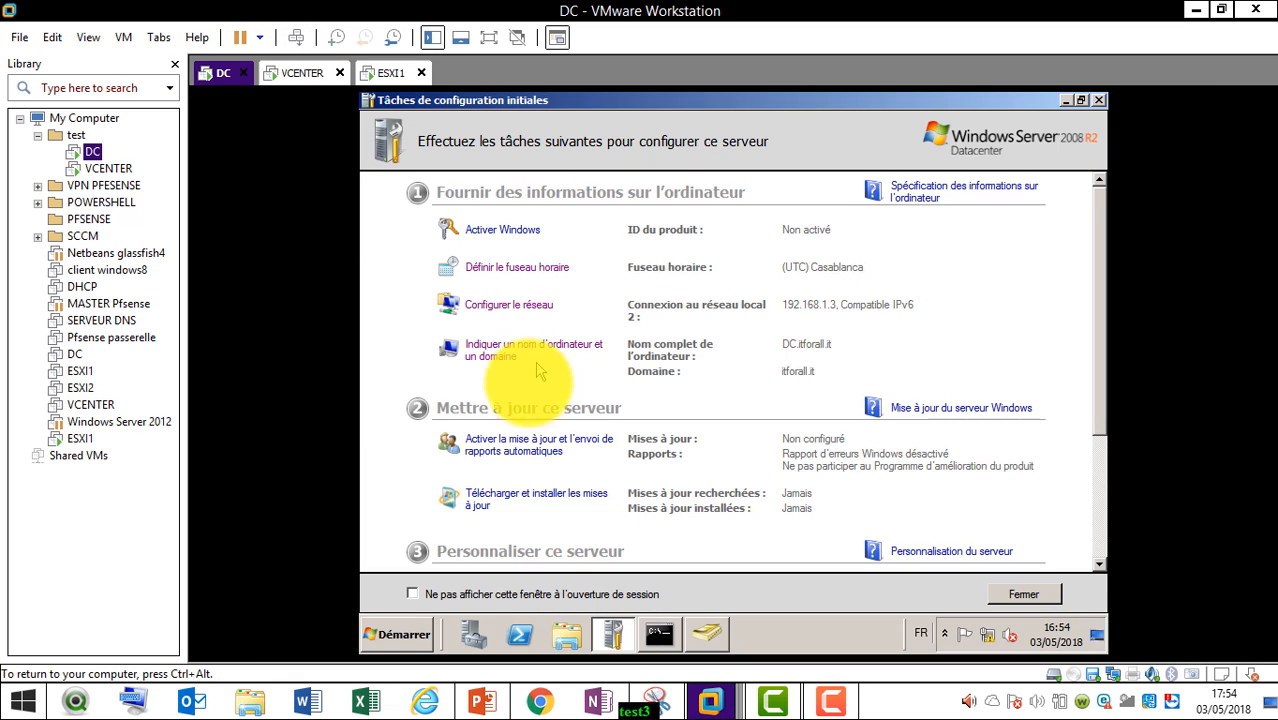
{"action": "left_click", "coordinate": [659, 634]}
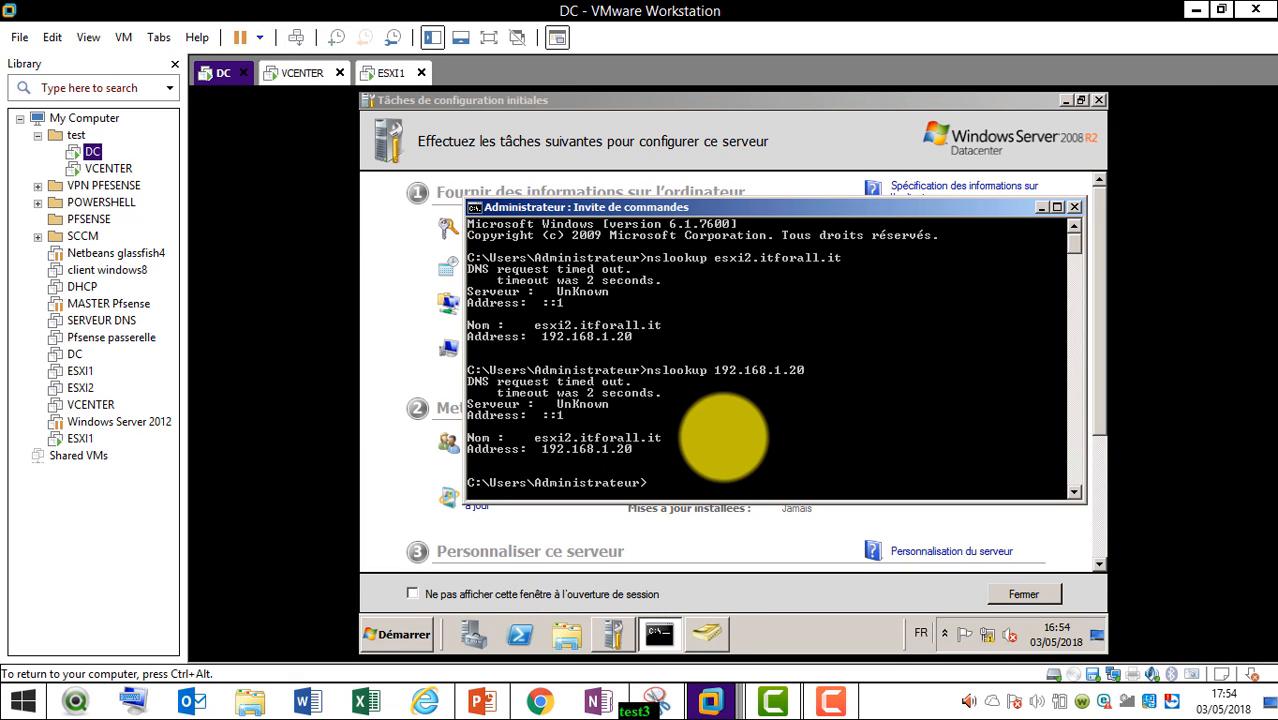
{"action": "key", "text": "Up"}
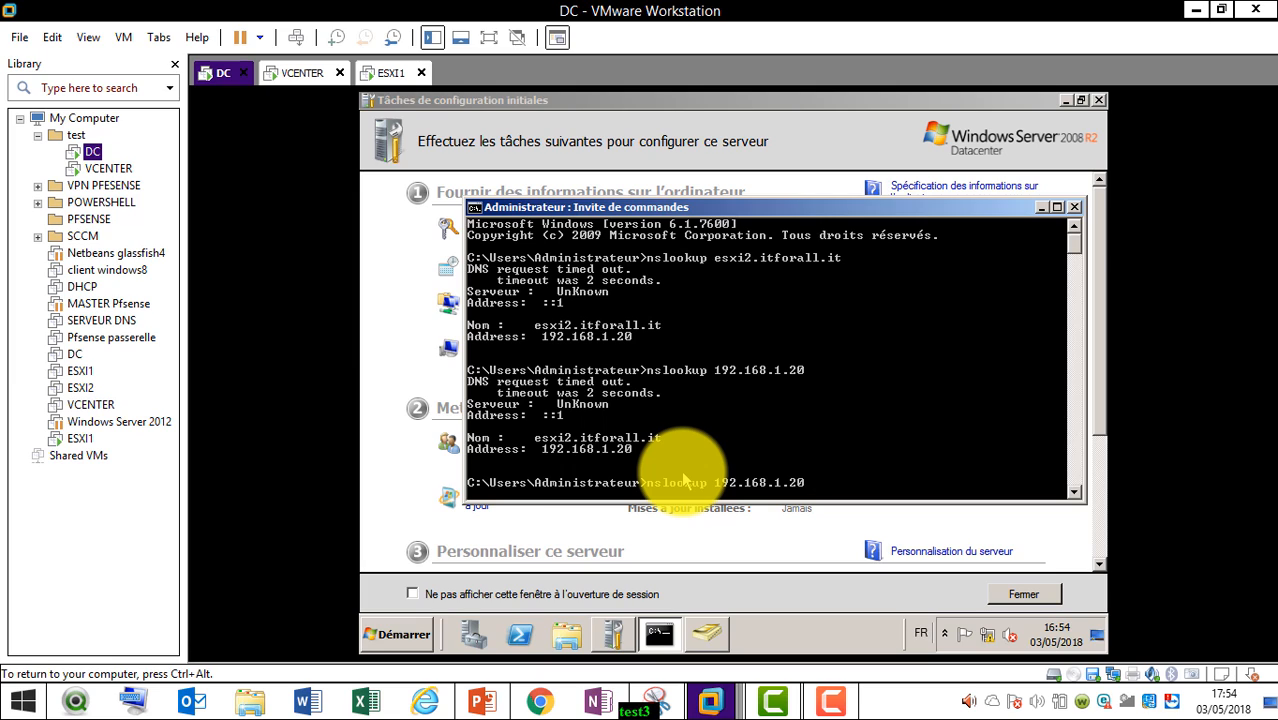
{"action": "key", "text": "BackSpace"}
{"action": "key", "text": "BackSpace"}
{"action": "type", "text": "10"}
{"action": "key", "text": "Return"}
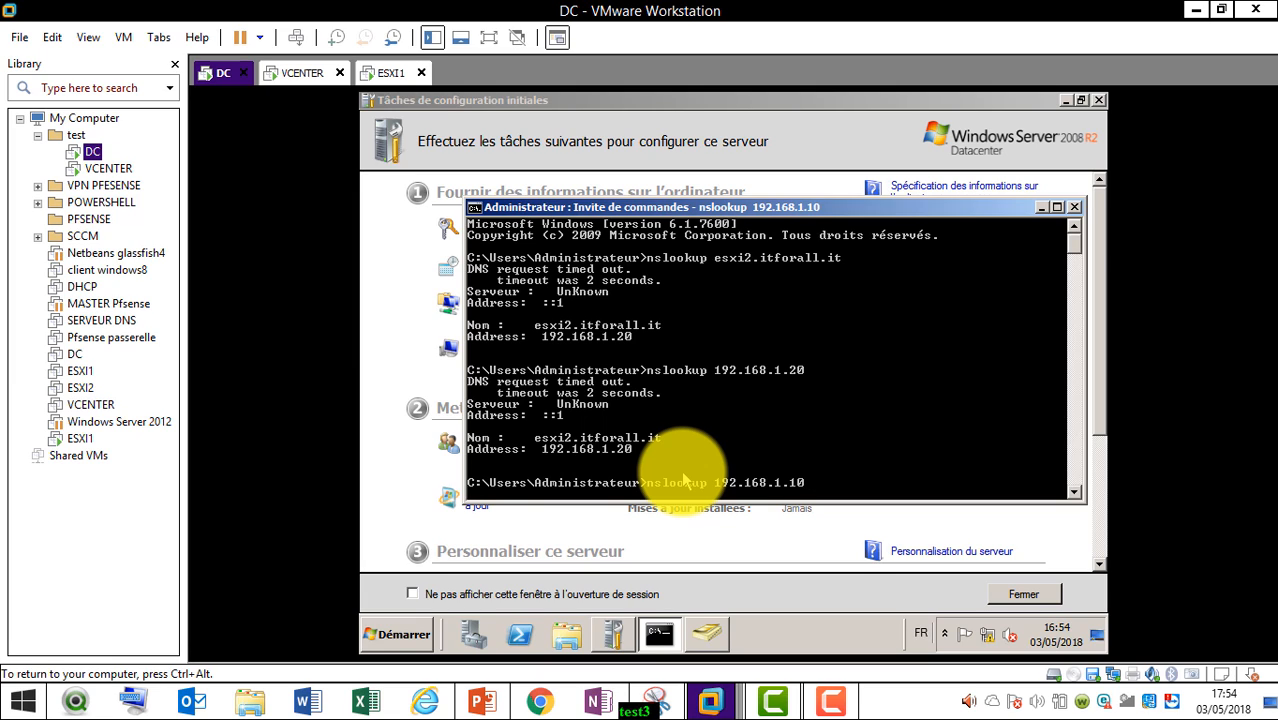
Replace the recalled nslookup command in the DC's command prompt with ping 192.168.1.10 and run it
{"action": "key", "text": "Up"}
{"action": "key", "text": "Up"}
{"action": "key", "text": "Up"}
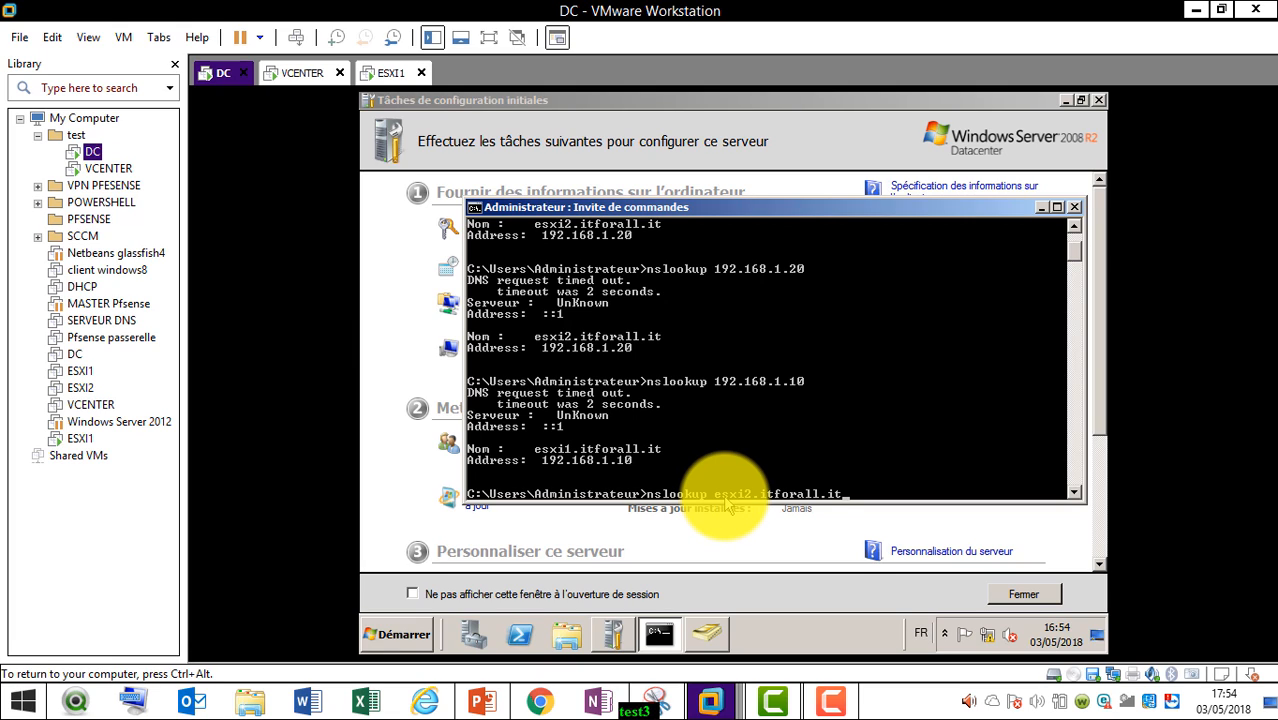
{"action": "key", "text": "BackSpace"}
{"action": "key", "text": "BackSpace"}
{"action": "key", "text": "BackSpace"}
{"action": "key", "text": "BackSpace"}
{"action": "key", "text": "BackSpace"}
{"action": "key", "text": "BackSpace"}
{"action": "key", "text": "BackSpace"}
{"action": "key", "text": "BackSpace"}
{"action": "key", "text": "BackSpace"}
{"action": "key", "text": "BackSpace"}
{"action": "key", "text": "BackSpace"}
{"action": "key", "text": "BackSpace"}
{"action": "key", "text": "BackSpace"}
{"action": "key", "text": "BackSpace"}
{"action": "key", "text": "BackSpace"}
{"action": "type", "text": "p"}
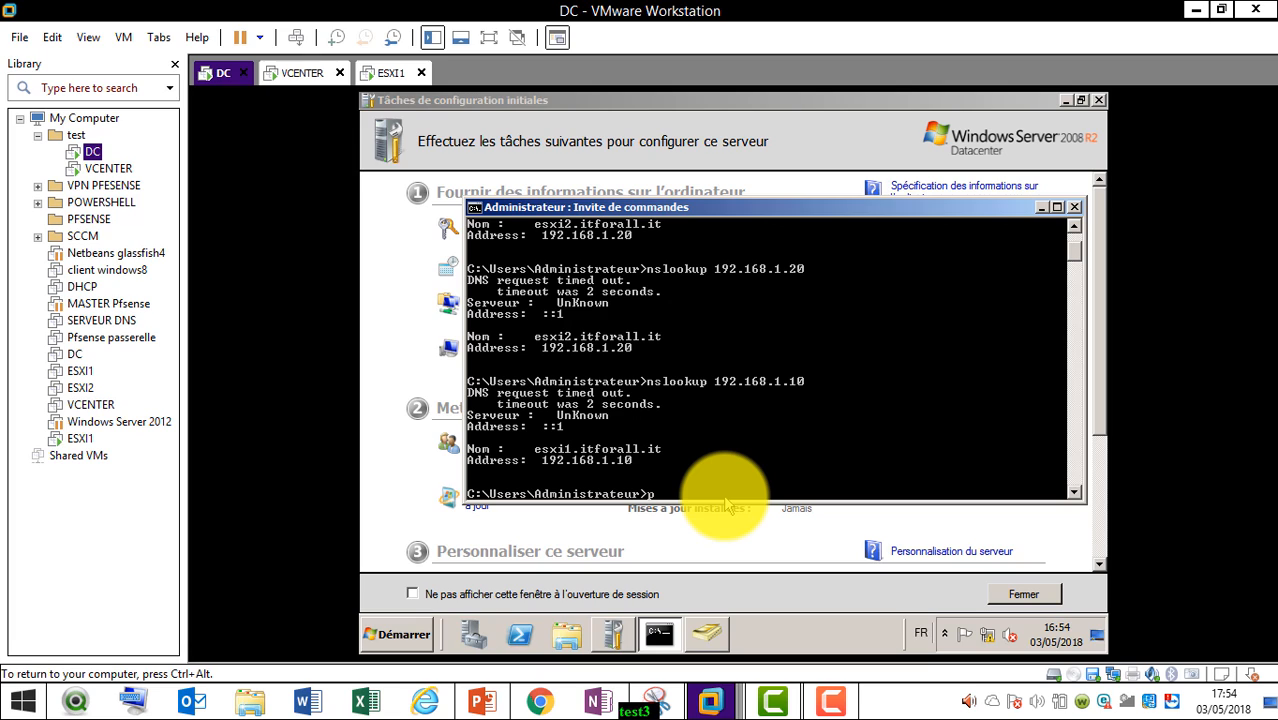
{"action": "type", "text": "ing 192.168.1.10"}
{"action": "key", "text": "Return"}
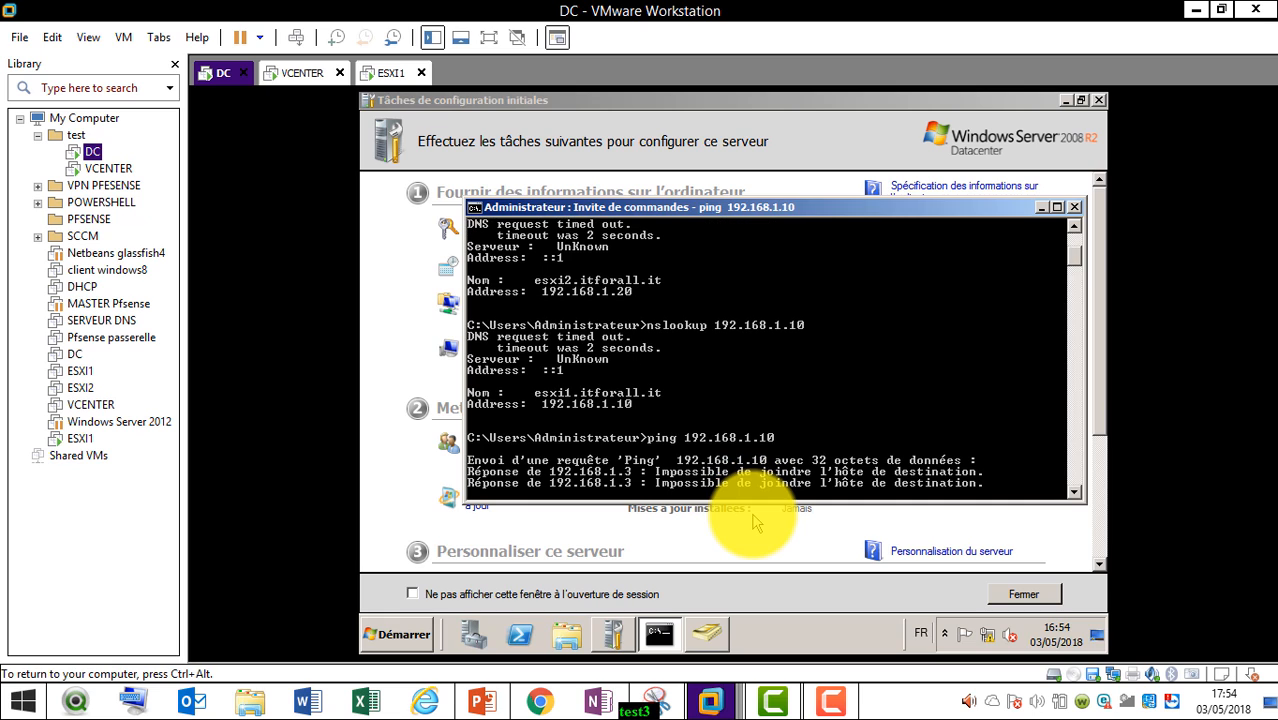
Check the network adapter in the ESXI1 virtual machine's settings and close them without changes
{"action": "left_click", "coordinate": [385, 75]}
{"action": "right_click", "coordinate": [385, 75]}
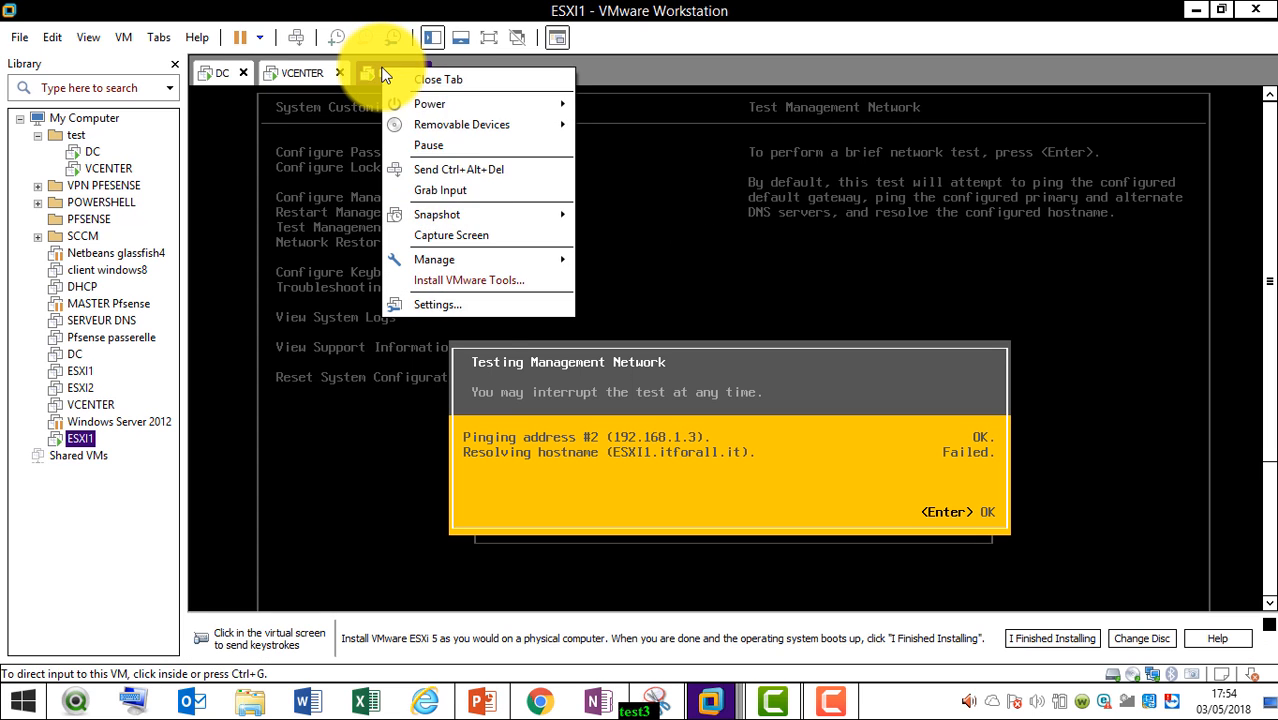
{"action": "left_click", "coordinate": [476, 303]}
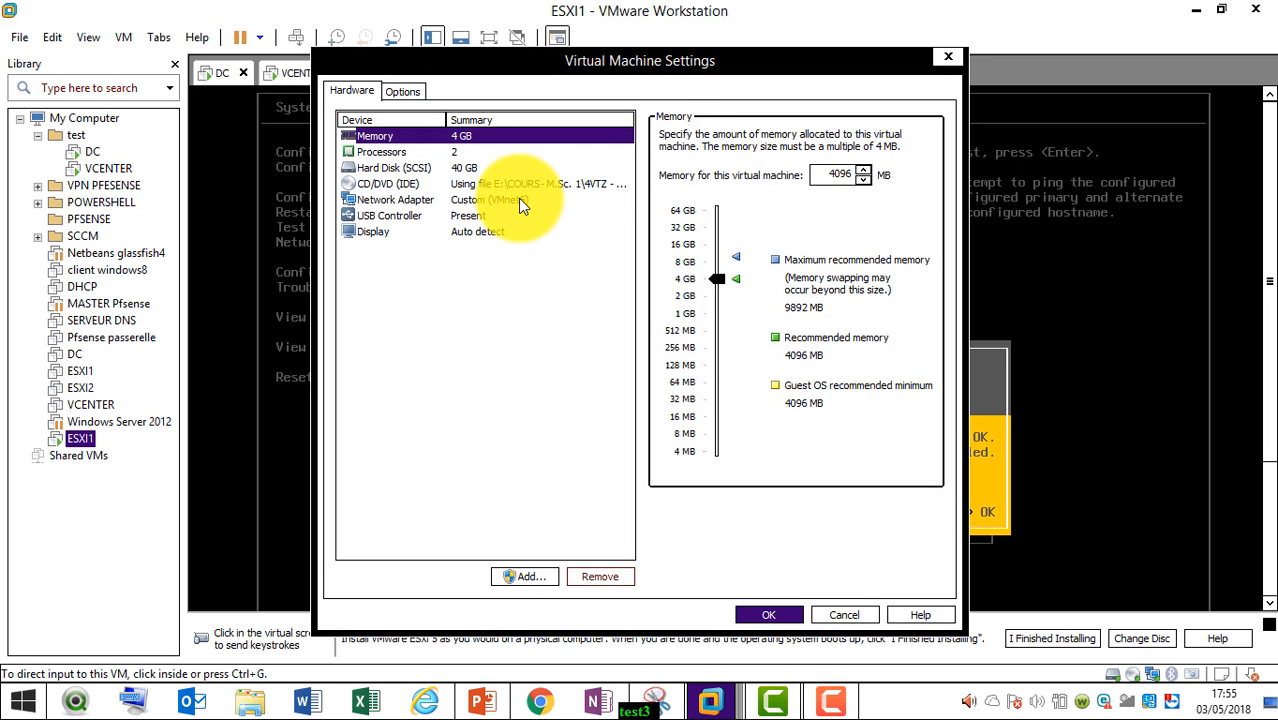
{"action": "left_click", "coordinate": [517, 198]}
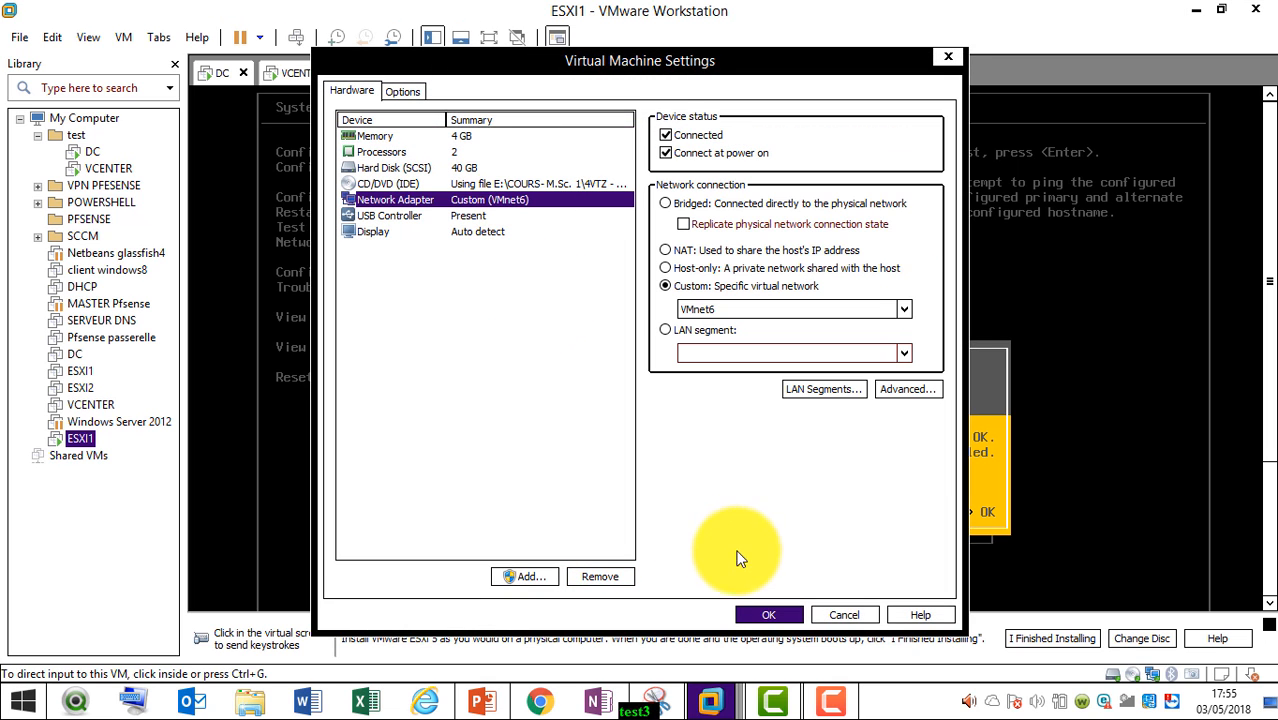
{"action": "left_click", "coordinate": [844, 613]}
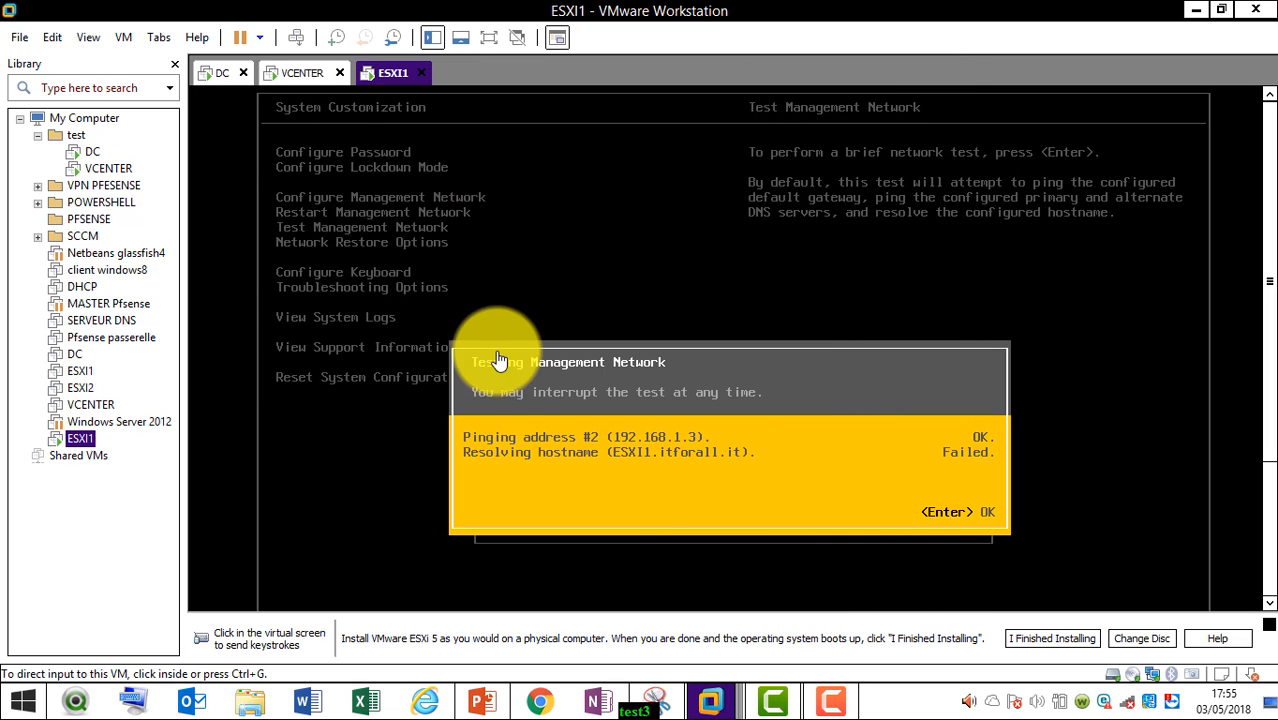
Check the network adapter assignment in the DC virtual machine's settings and close them without changes
{"action": "left_click", "coordinate": [301, 76]}
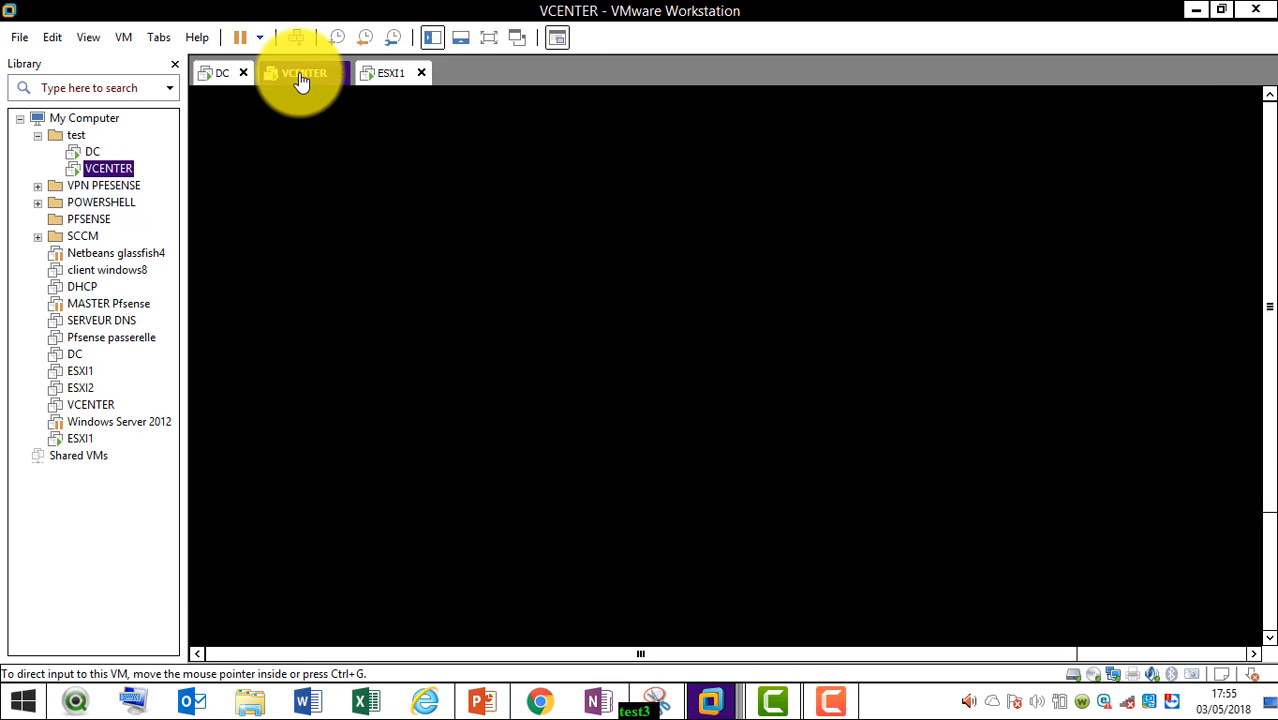
{"action": "left_click", "coordinate": [217, 80]}
{"action": "right_click", "coordinate": [217, 85]}
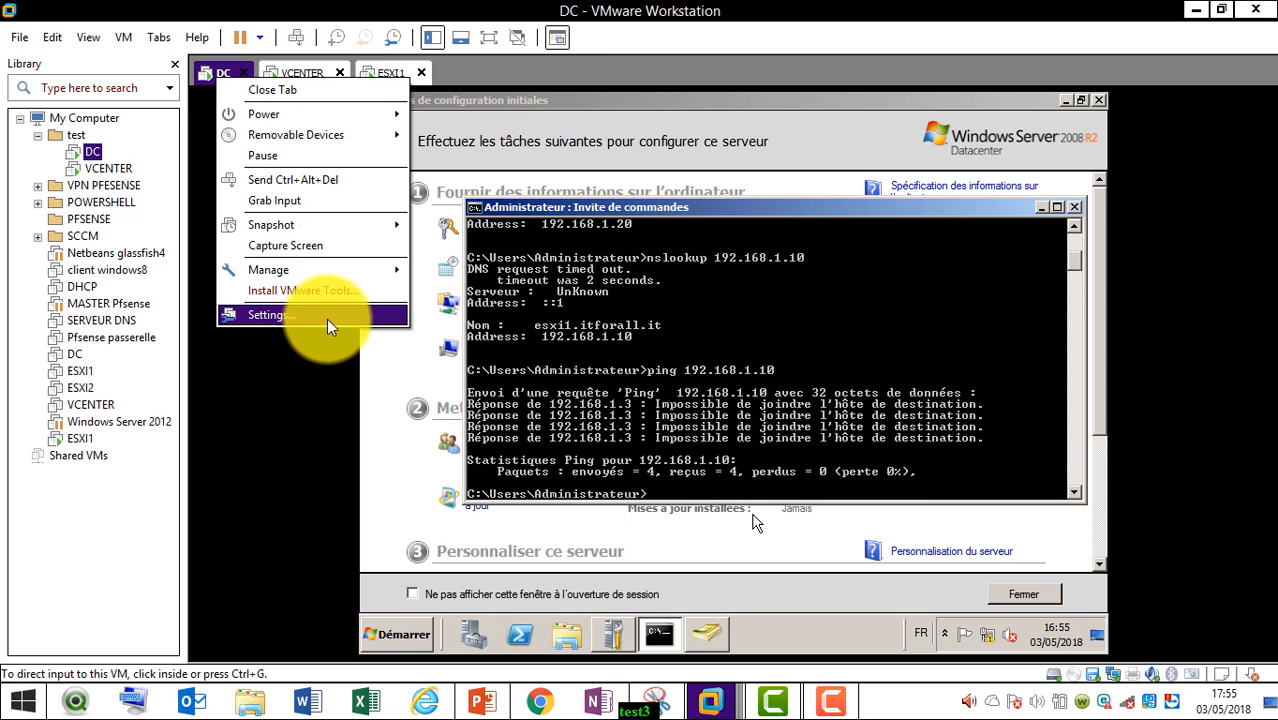
{"action": "left_click", "coordinate": [326, 318]}
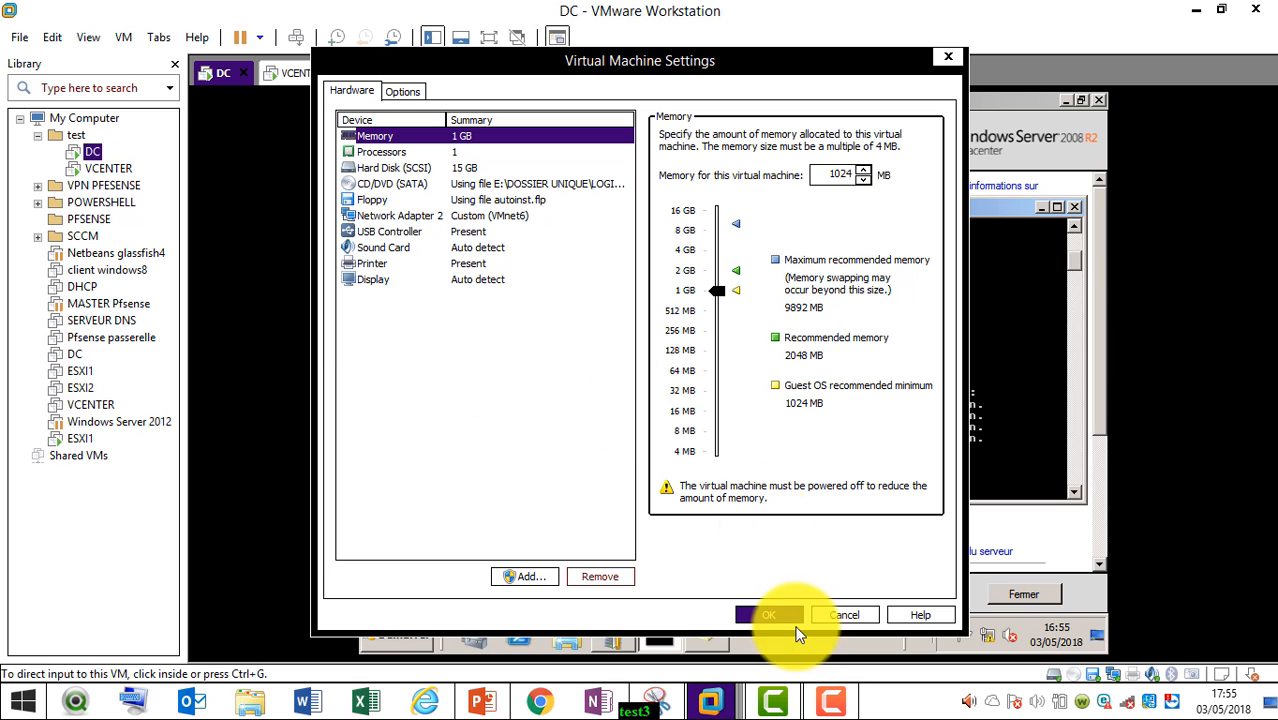
{"action": "left_click", "coordinate": [828, 616]}
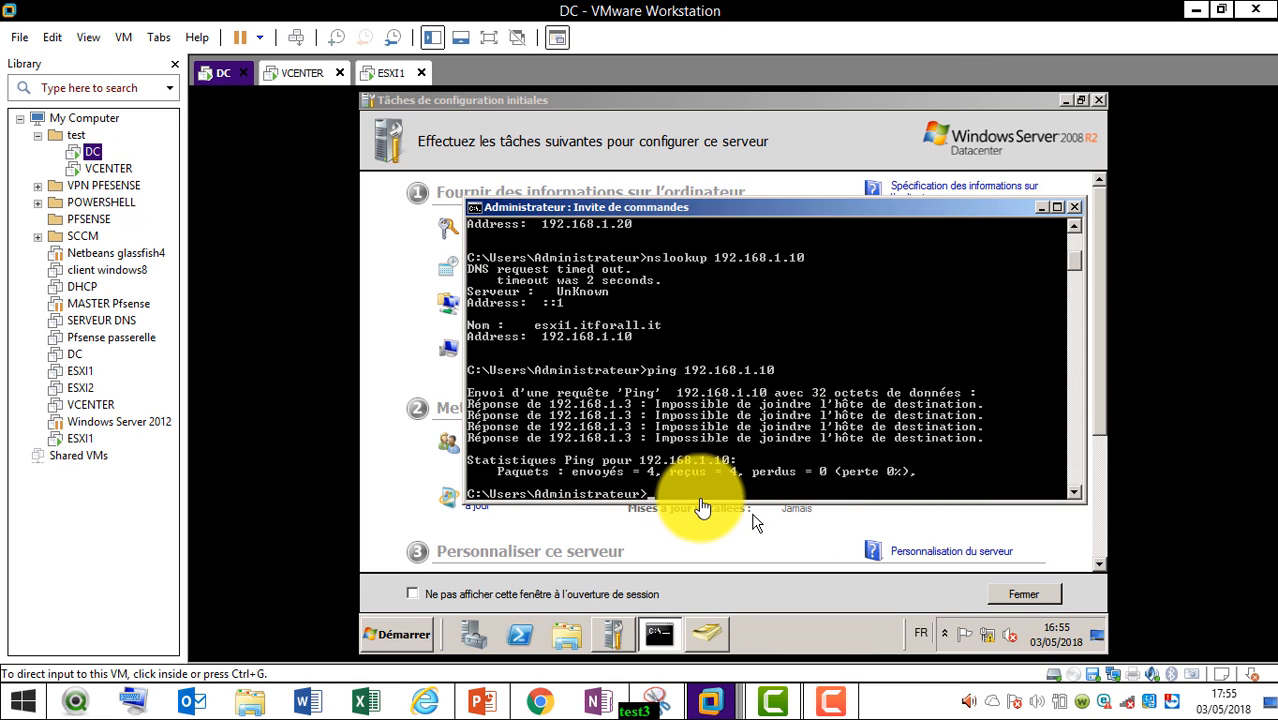
Run ping 192.168.1.10 again in the DC's command prompt and recall the command once more
{"action": "left_click", "coordinate": [700, 493]}
{"action": "key", "text": "Up"}
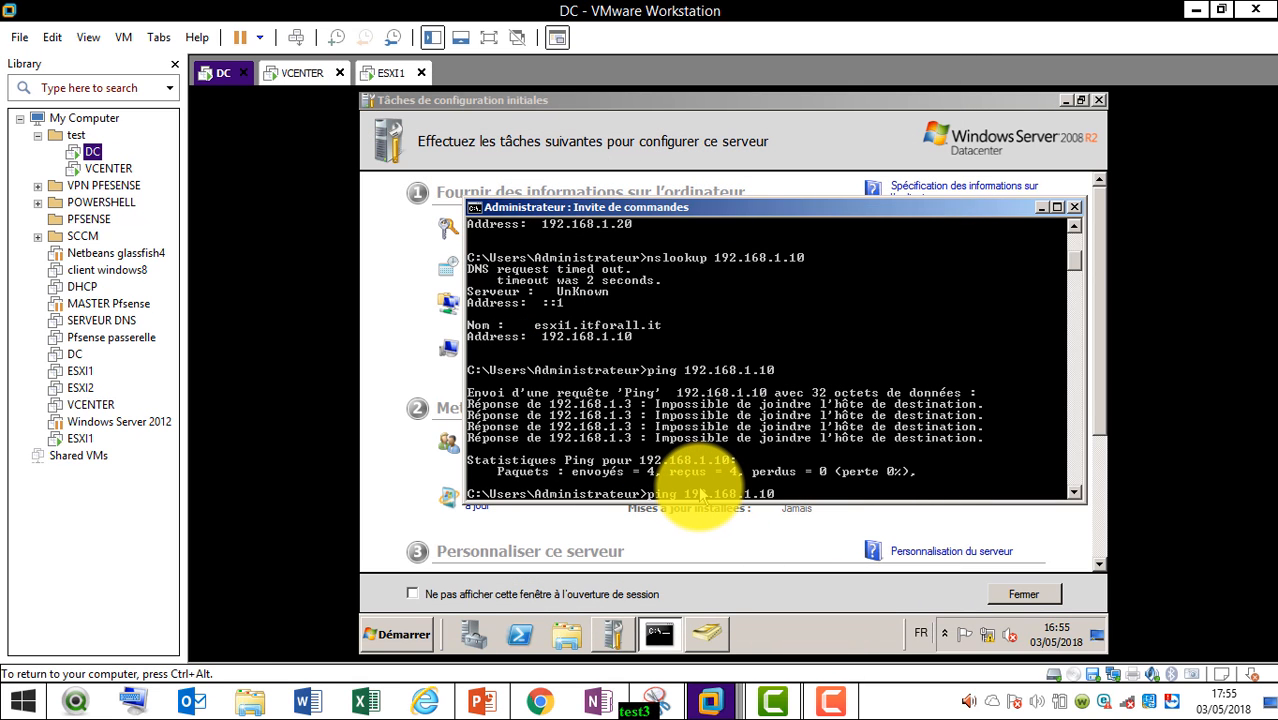
{"action": "key", "text": "Return"}
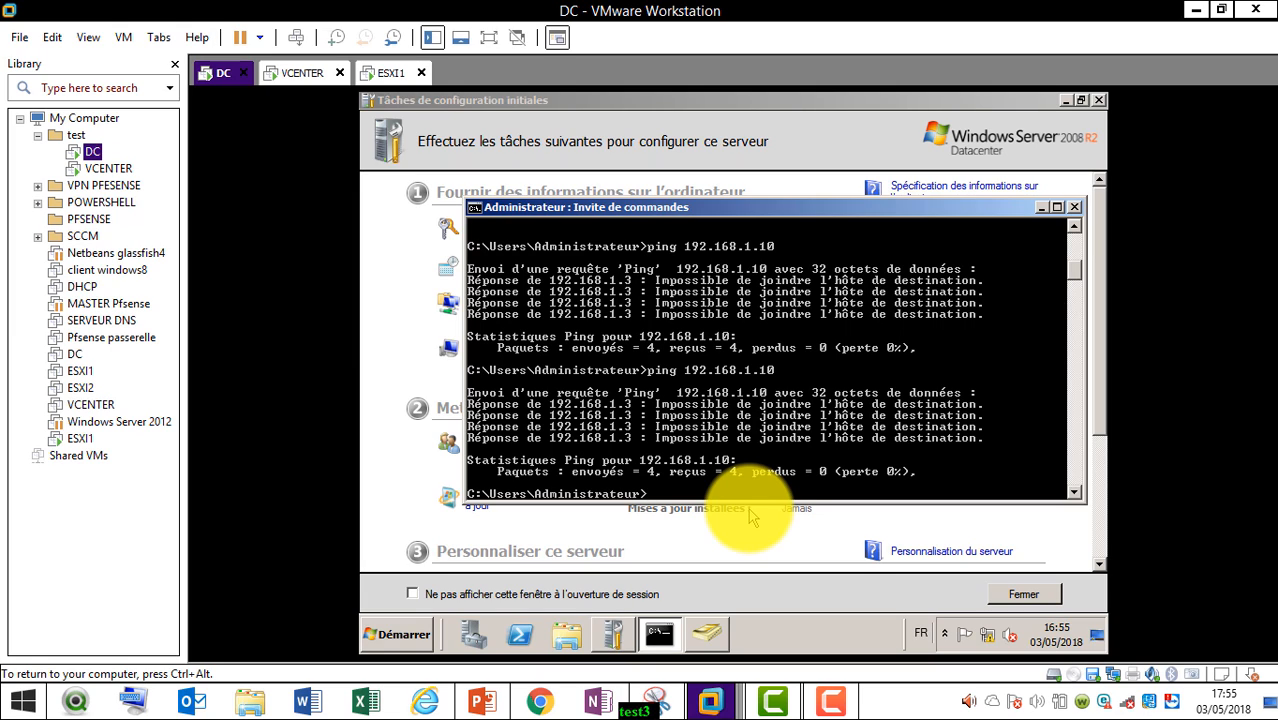
{"action": "key", "text": "Up"}
On ESXI1, dismiss the network test results and review the management network's IP, DNS and suffix settings without changing them
{"action": "left_click", "coordinate": [393, 75]}
{"action": "left_click", "coordinate": [587, 445]}
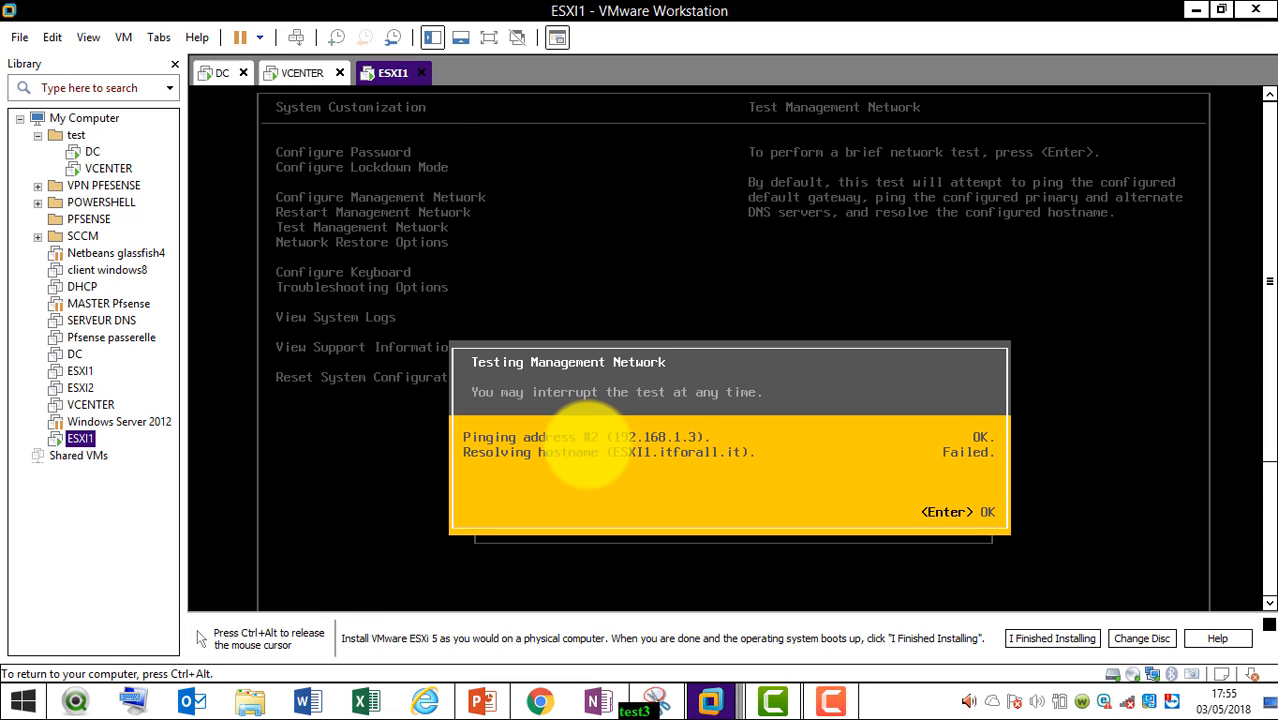
{"action": "key", "text": "Return"}
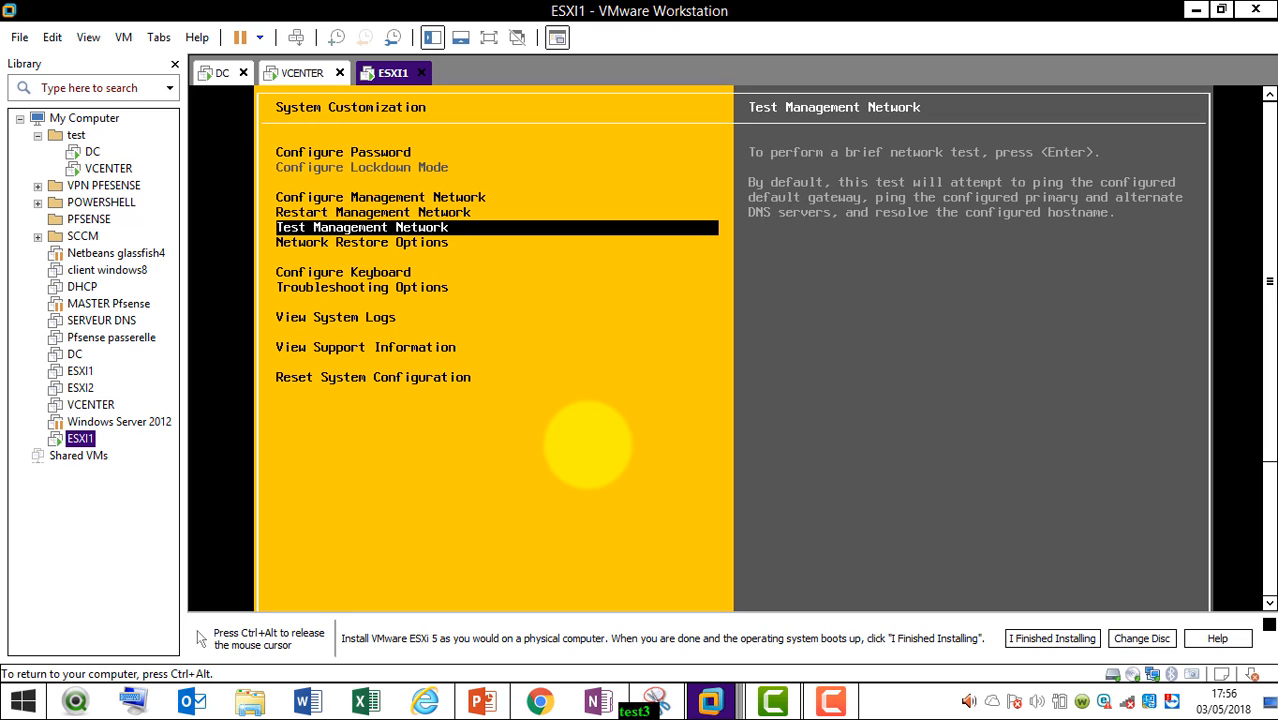
{"action": "key", "text": "Up"}
{"action": "key", "text": "Up"}
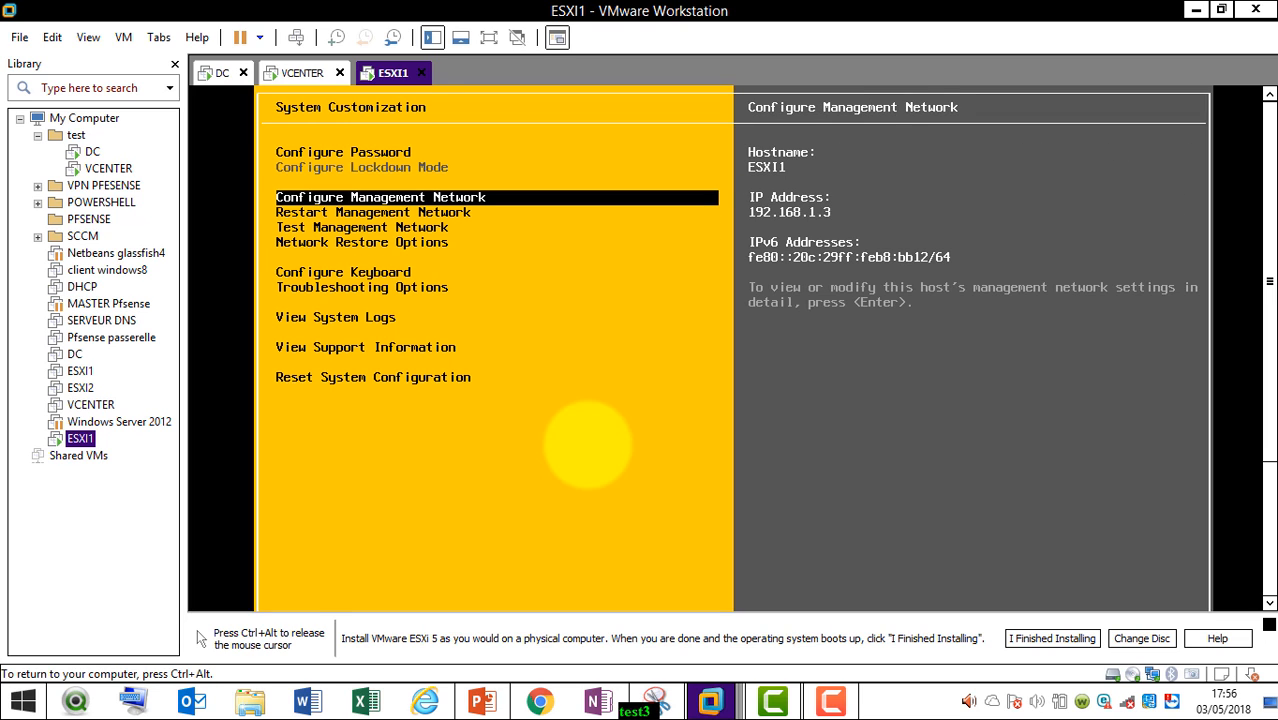
{"action": "key", "text": "Return"}
{"action": "key", "text": "Down"}
{"action": "key", "text": "Down"}
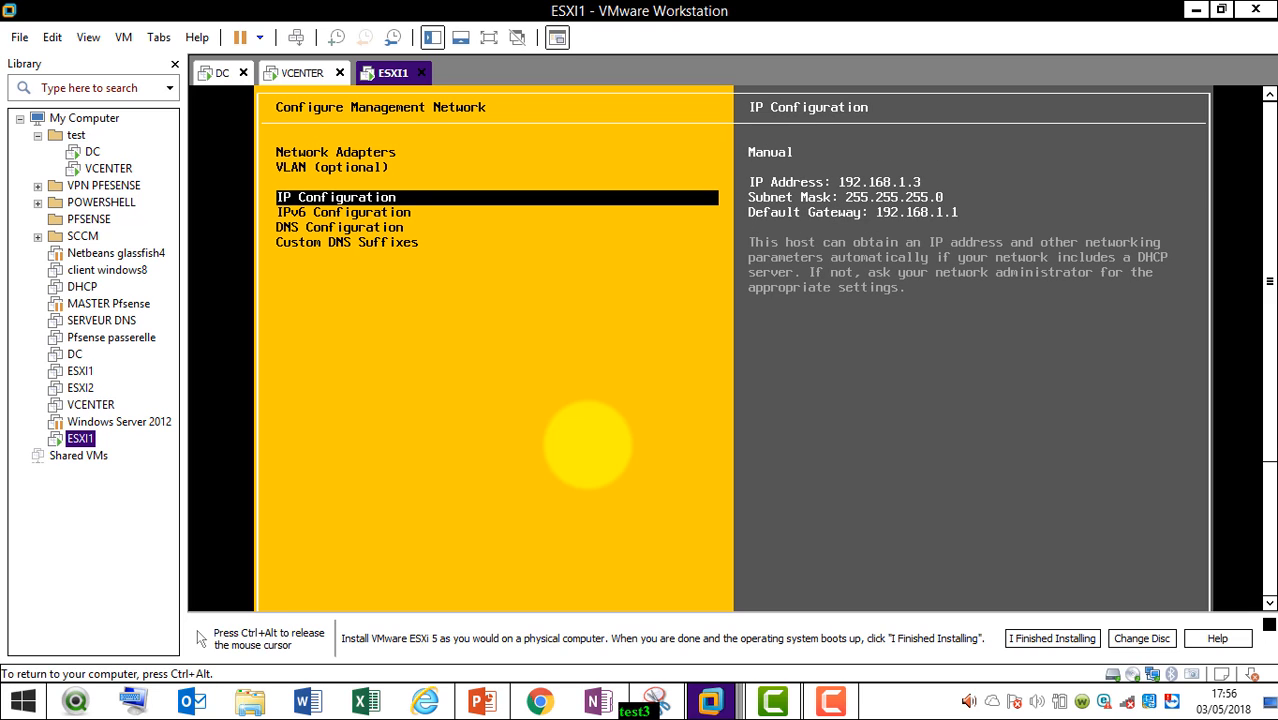
{"action": "key", "text": "Down"}
{"action": "key", "text": "Down"}
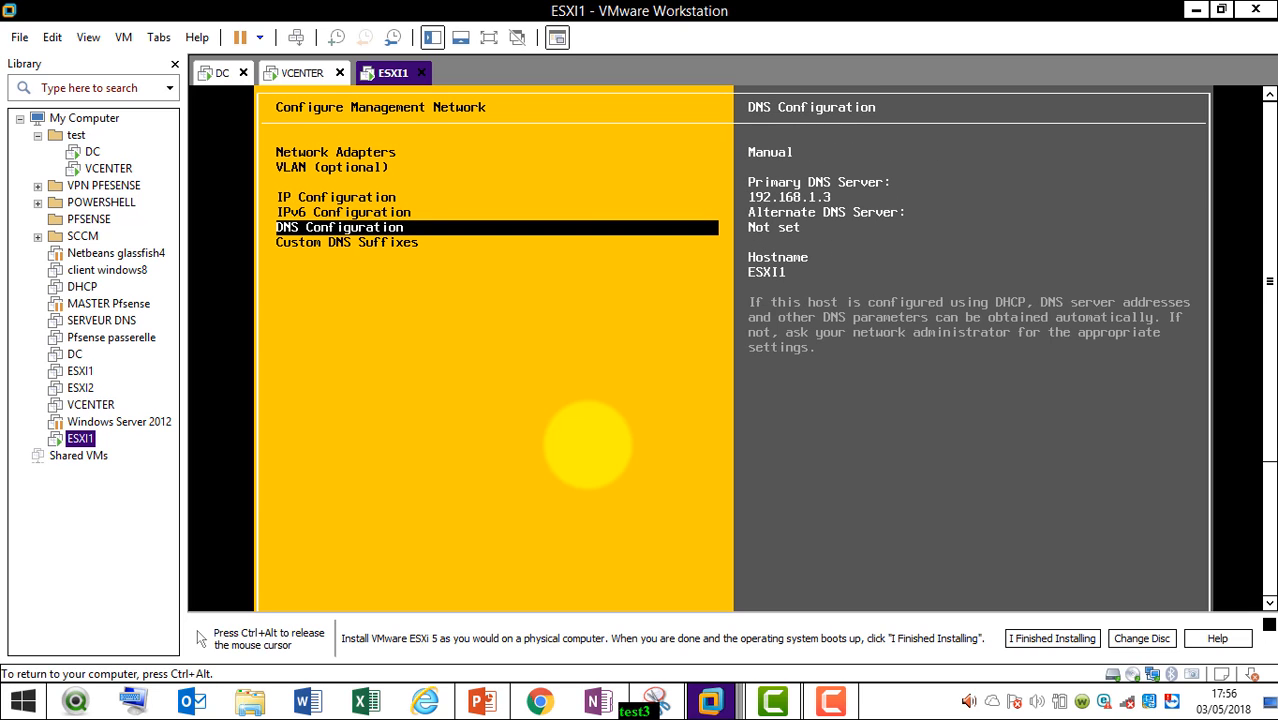
{"action": "key", "text": "Down"}
{"action": "key", "text": "Up"}
{"action": "key", "text": "Escape"}
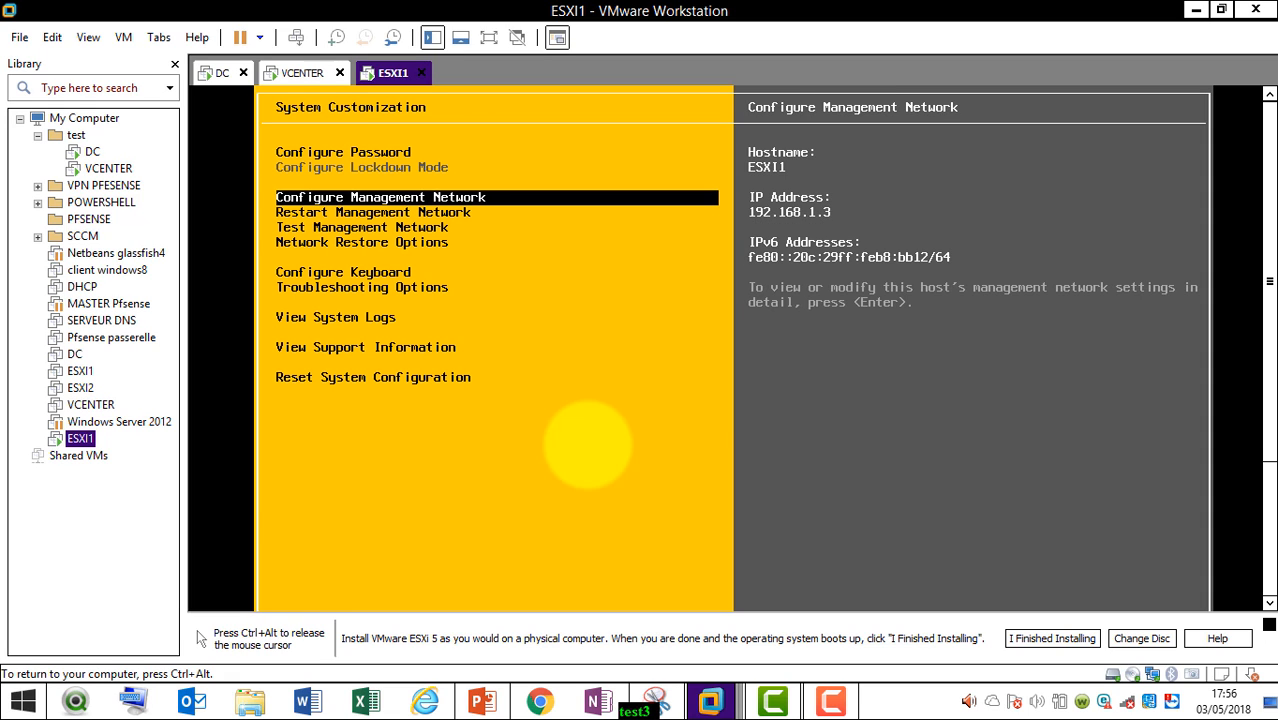
Run the management network test again on ESXI1 with its prefilled addresses and hostname
{"action": "key", "text": "Down"}
{"action": "key", "text": "Down"}
{"action": "key", "text": "Return"}
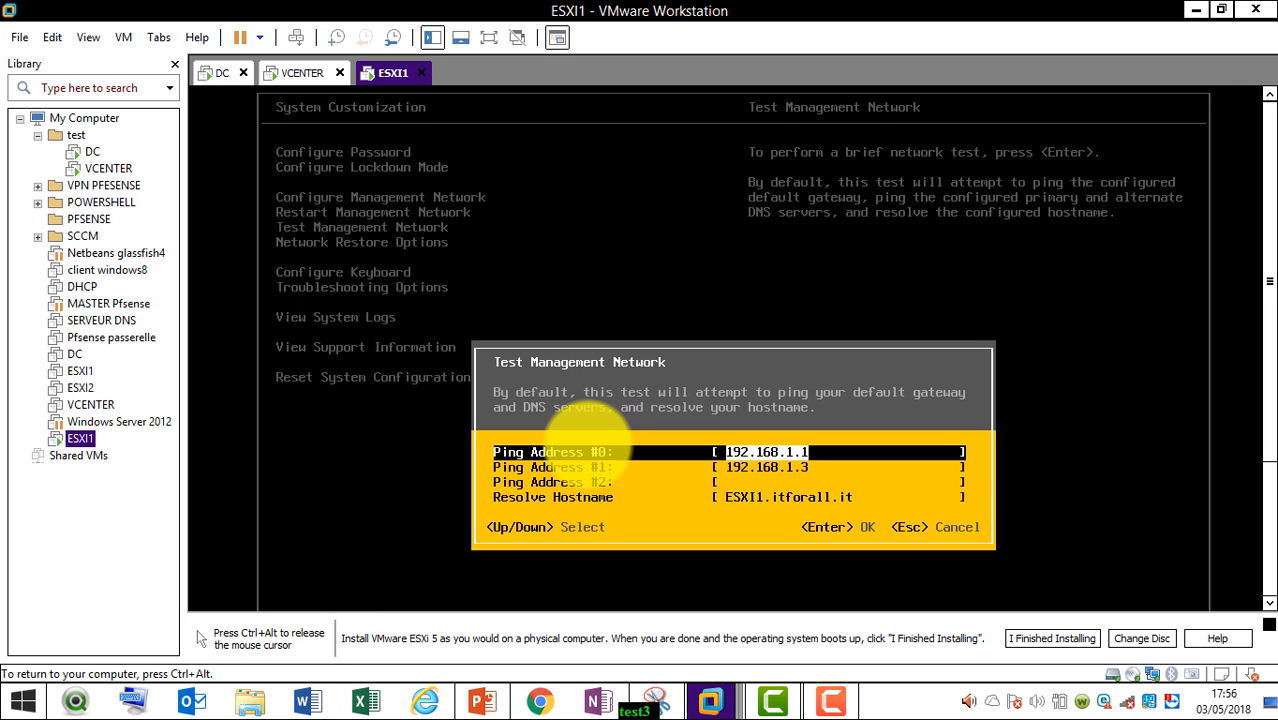
{"action": "key", "text": "Return"}
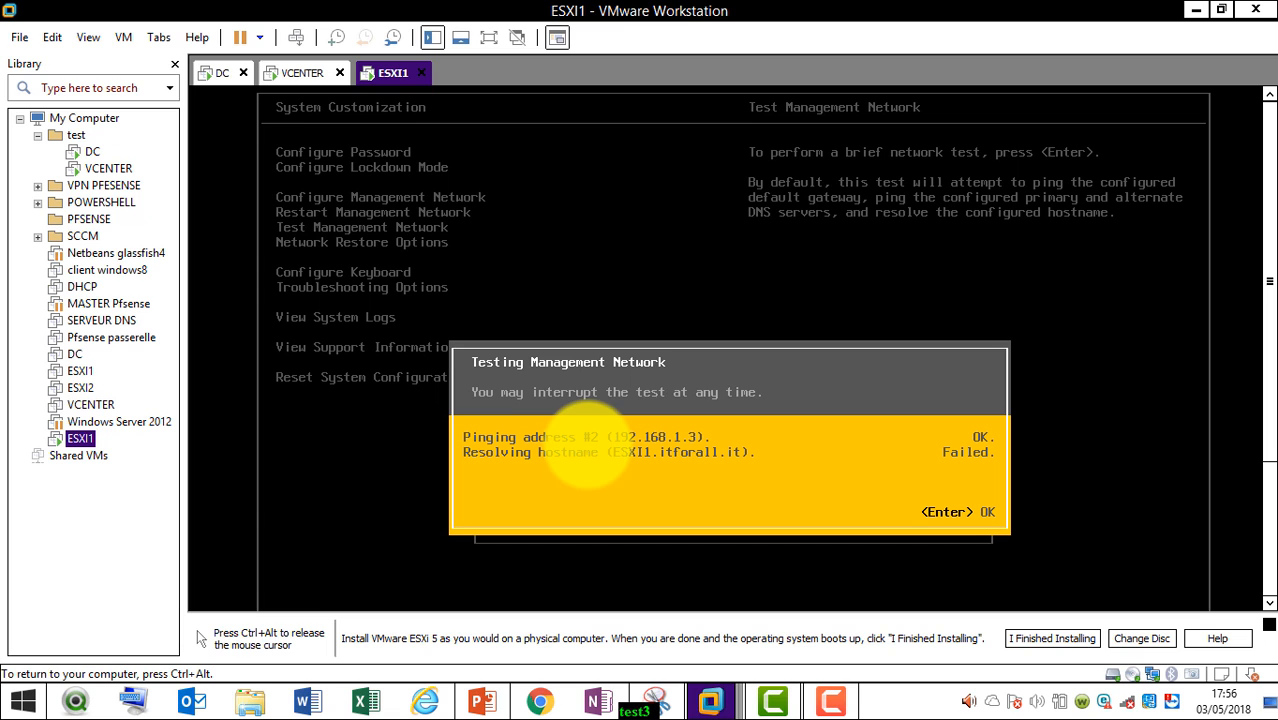
Return to the DC's command prompt and review the ping output and the recalled ping and nslookup commands
{"action": "key", "text": "ctrl+alt"}
{"action": "left_click", "coordinate": [222, 73]}
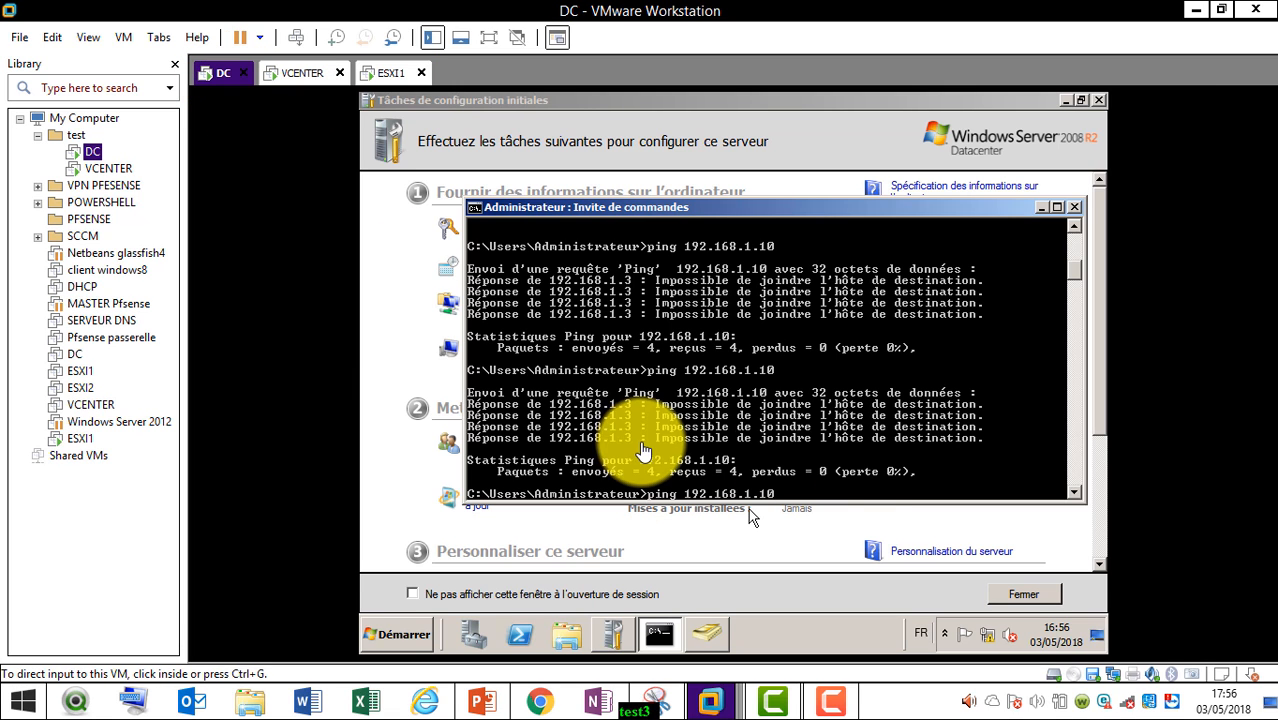
{"action": "left_click", "coordinate": [826, 497]}
{"action": "key", "text": "Up"}
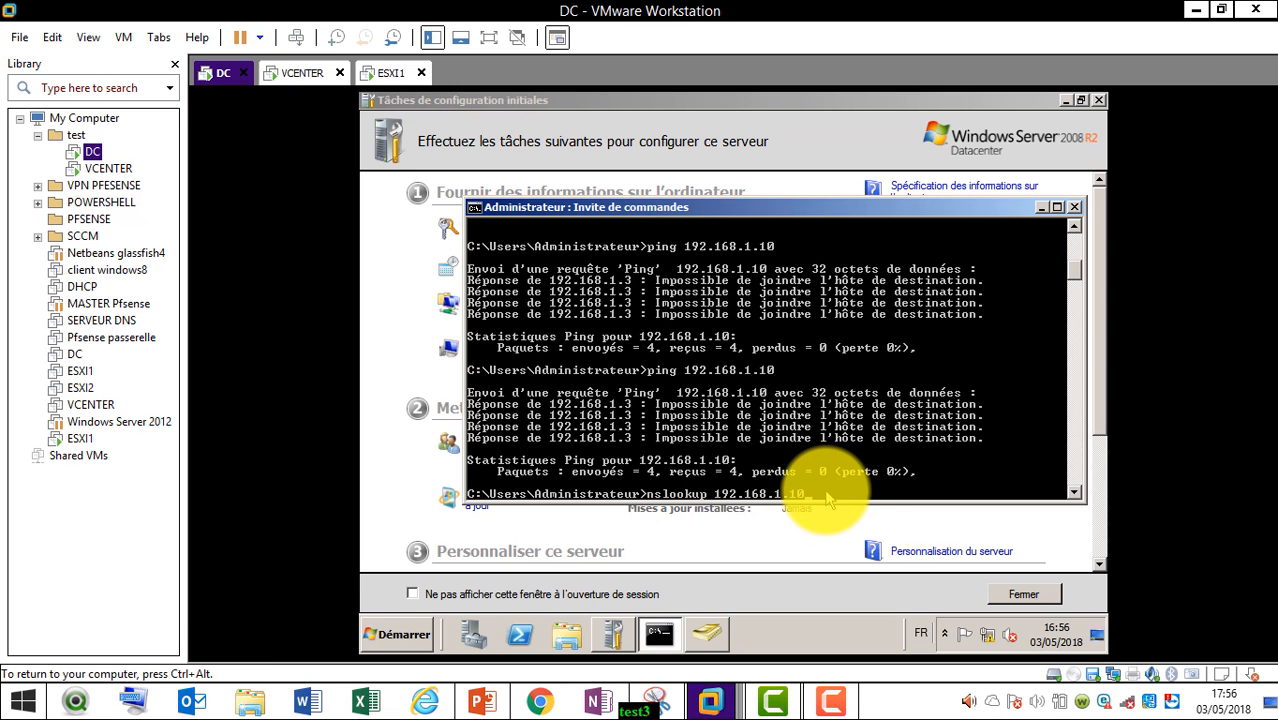
{"action": "key", "text": "Down"}
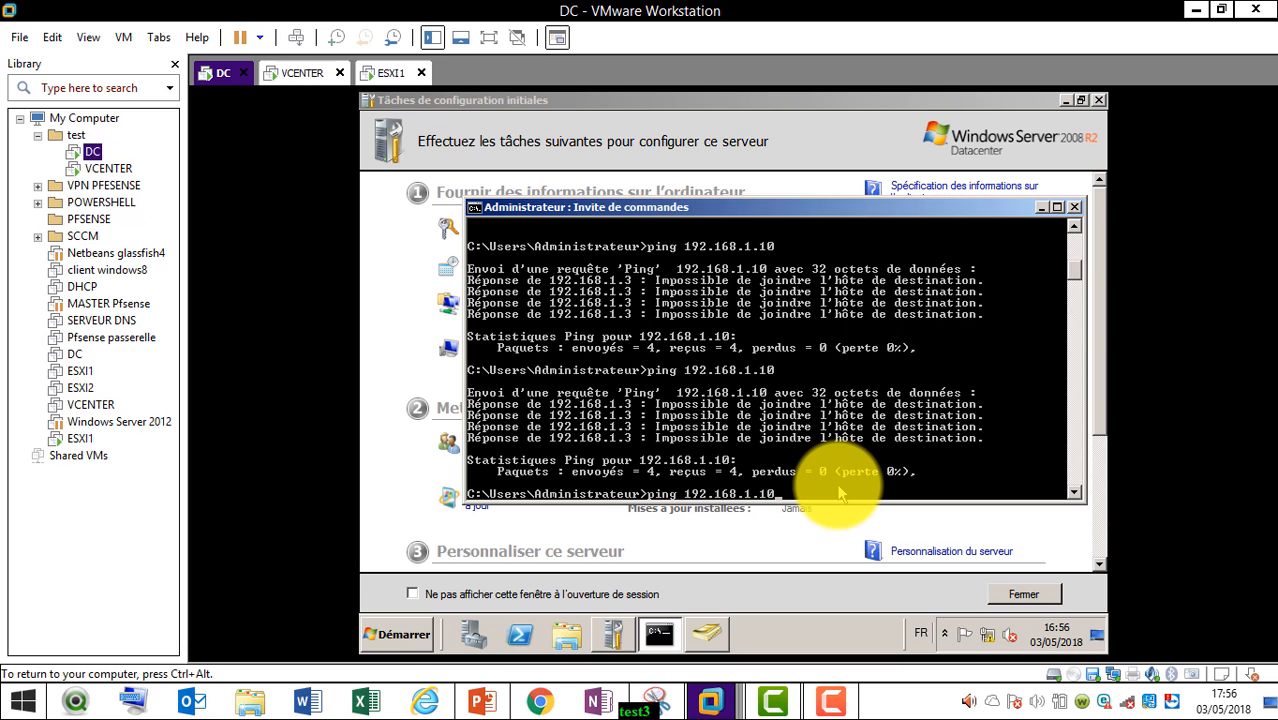
On ESXI1, dismiss the test results and set the management network's static IP address to 192.168.1.10
{"action": "left_click", "coordinate": [385, 72]}
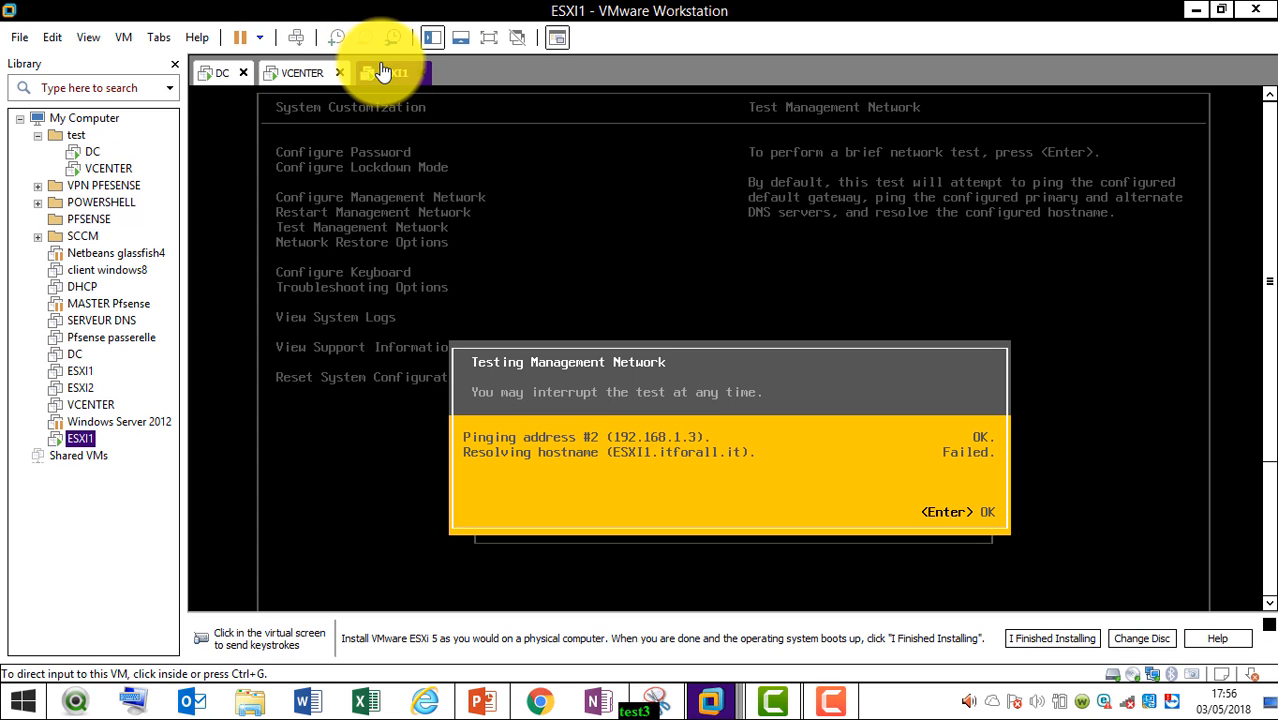
{"action": "left_click", "coordinate": [646, 418]}
{"action": "key", "text": "Return"}
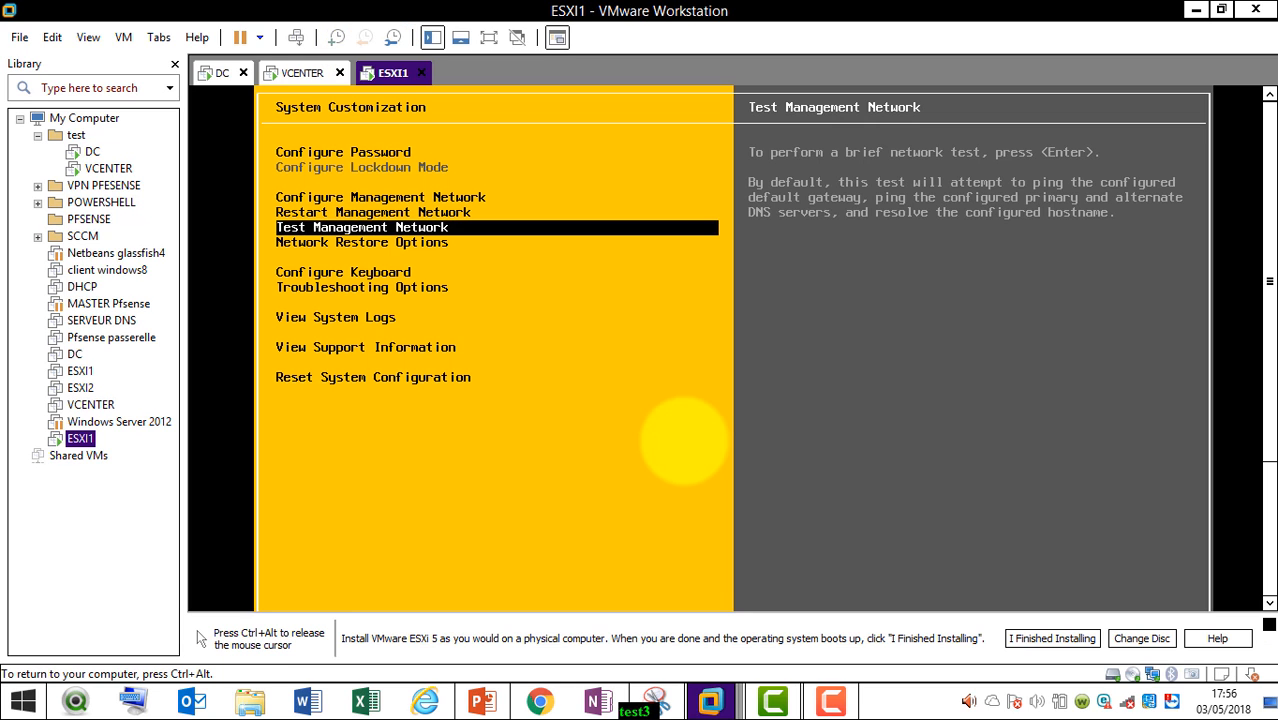
{"action": "key", "text": "Up"}
{"action": "key", "text": "Up"}
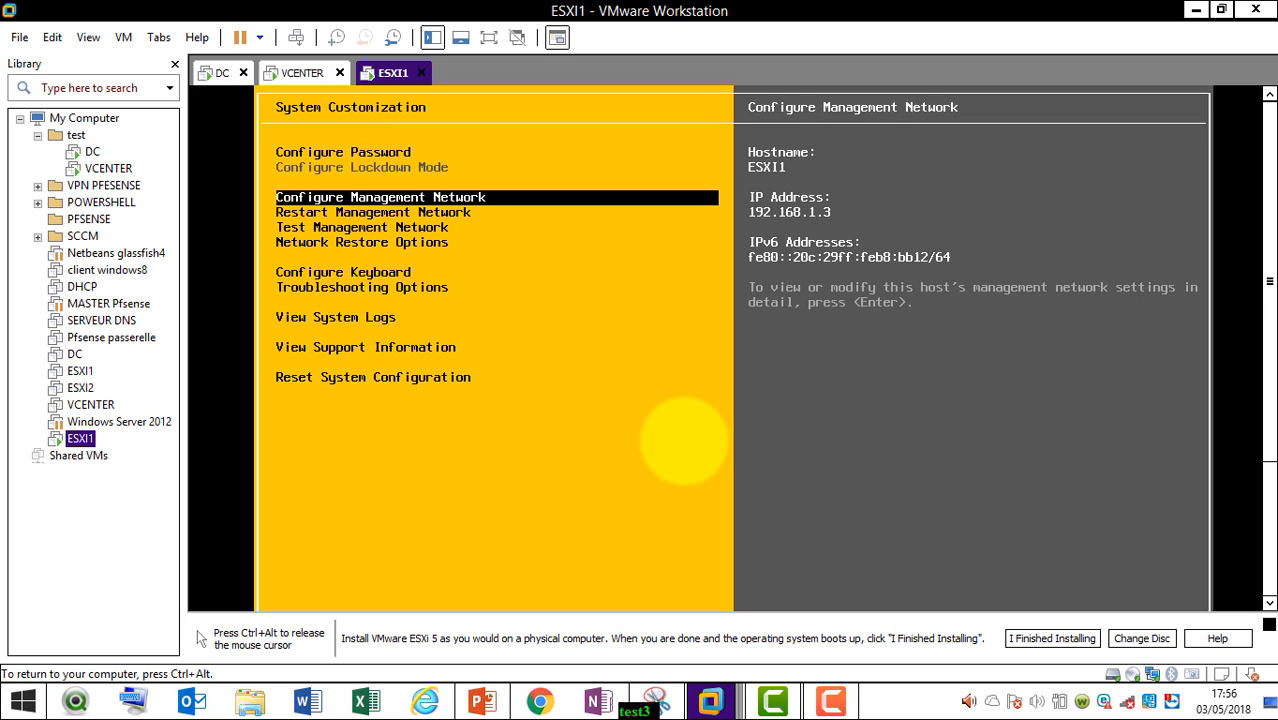
{"action": "key", "text": "Return"}
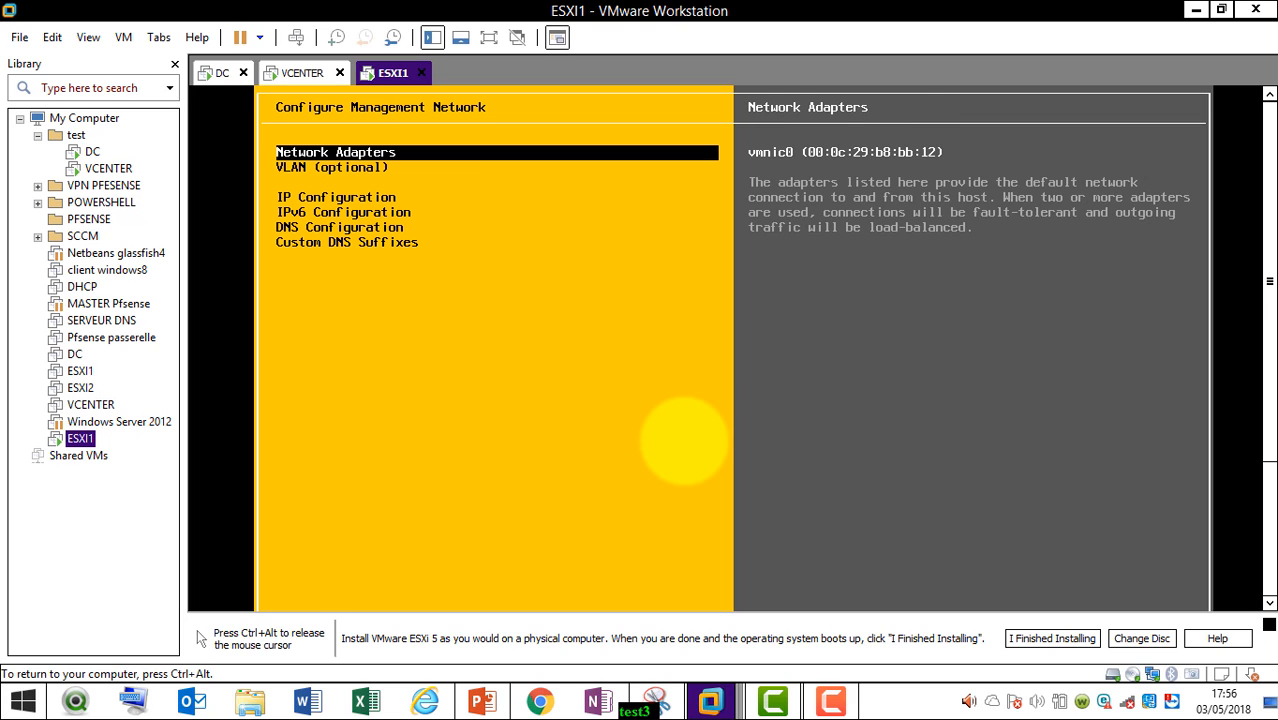
{"action": "key", "text": "Down"}
{"action": "key", "text": "Down"}
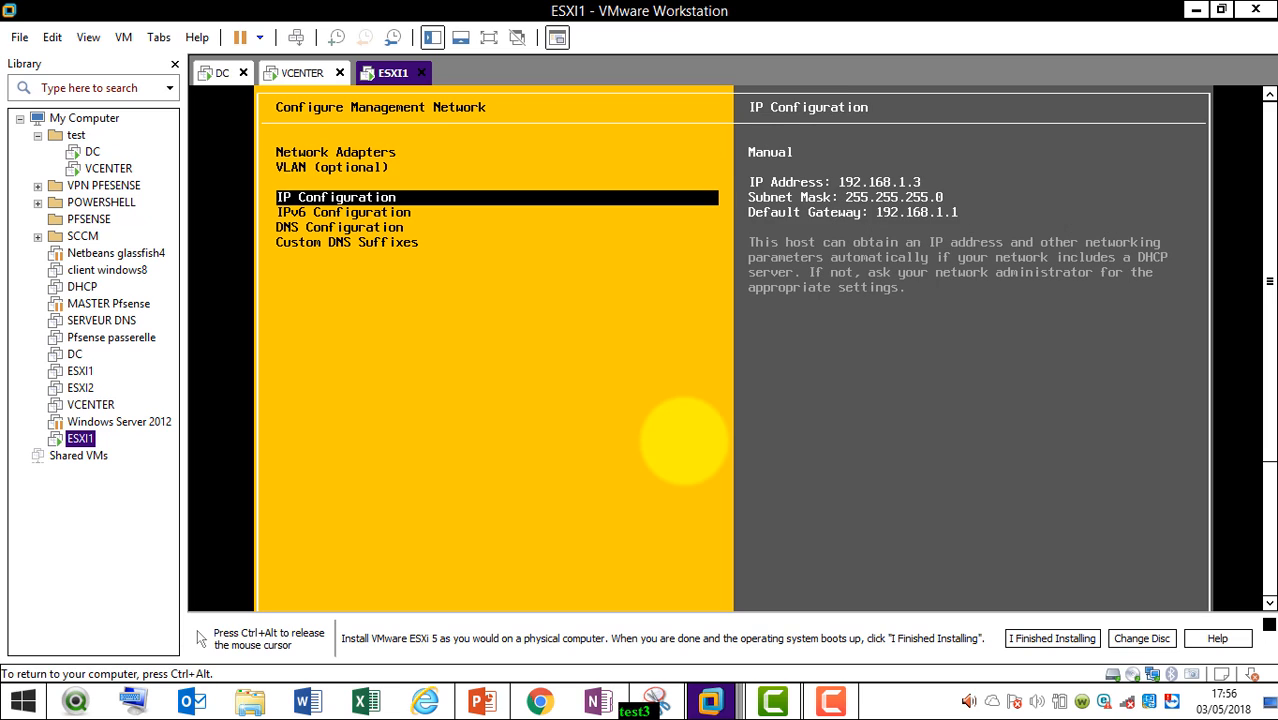
{"action": "key", "text": "Return"}
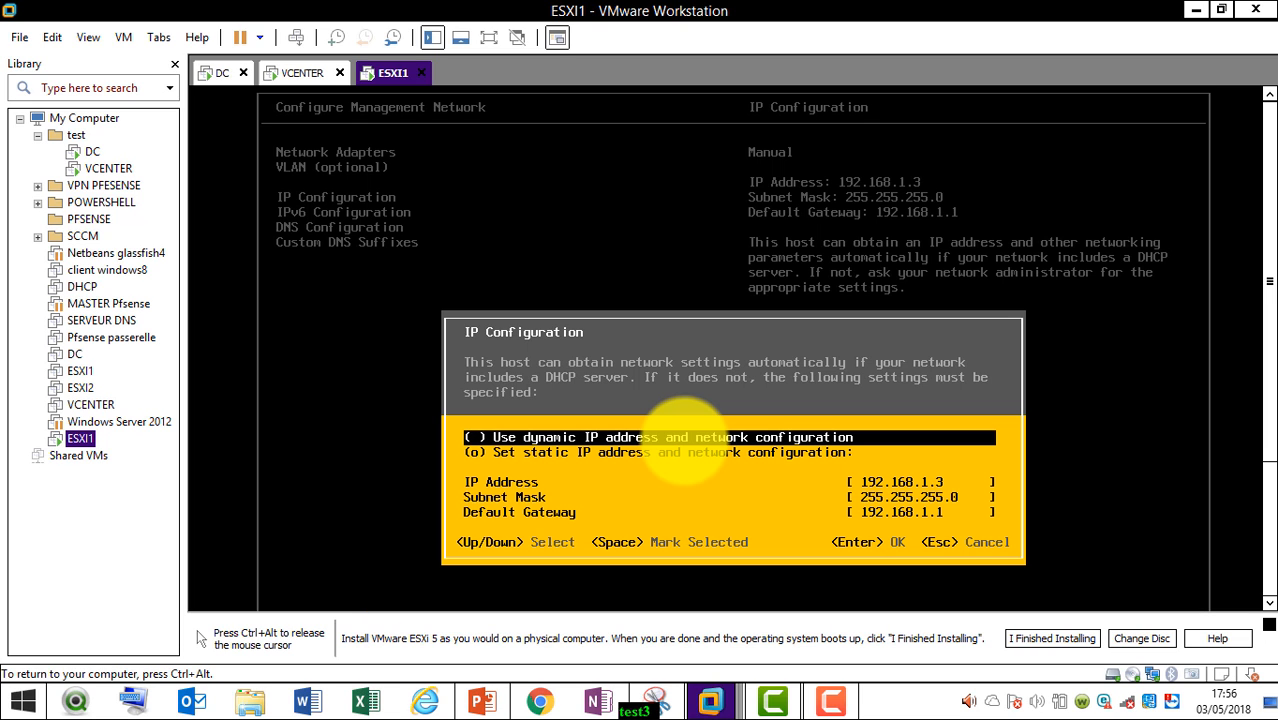
{"action": "key", "text": "Down"}
{"action": "key", "text": "Down"}
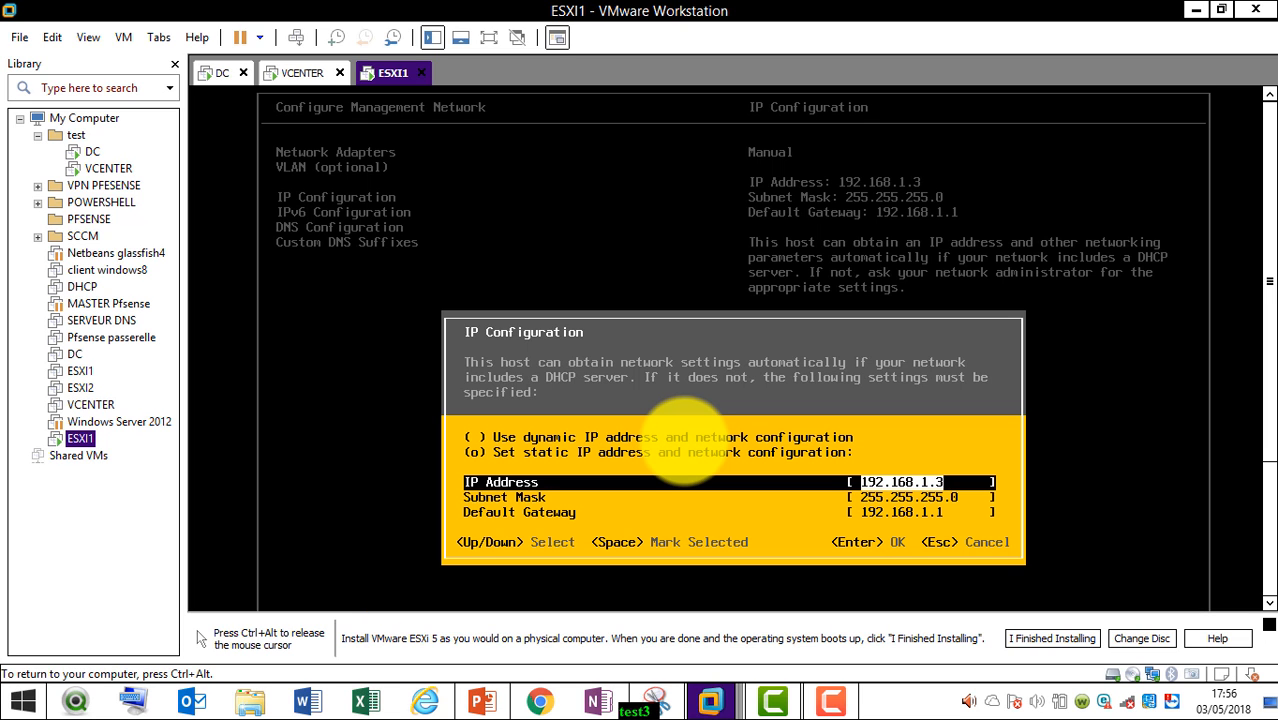
{"action": "key", "text": "BackSpace"}
{"action": "type", "text": "10"}
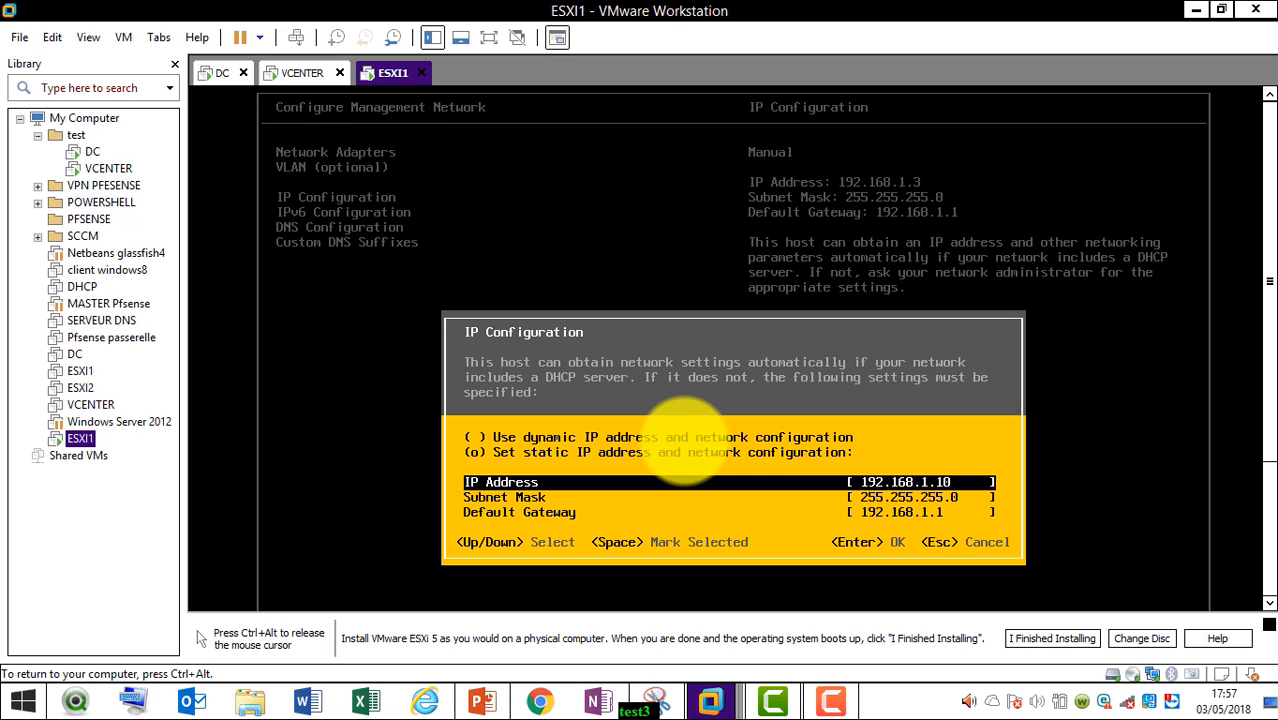
{"action": "key", "text": "Down"}
{"action": "key", "text": "Down"}
{"action": "key", "text": "Return"}
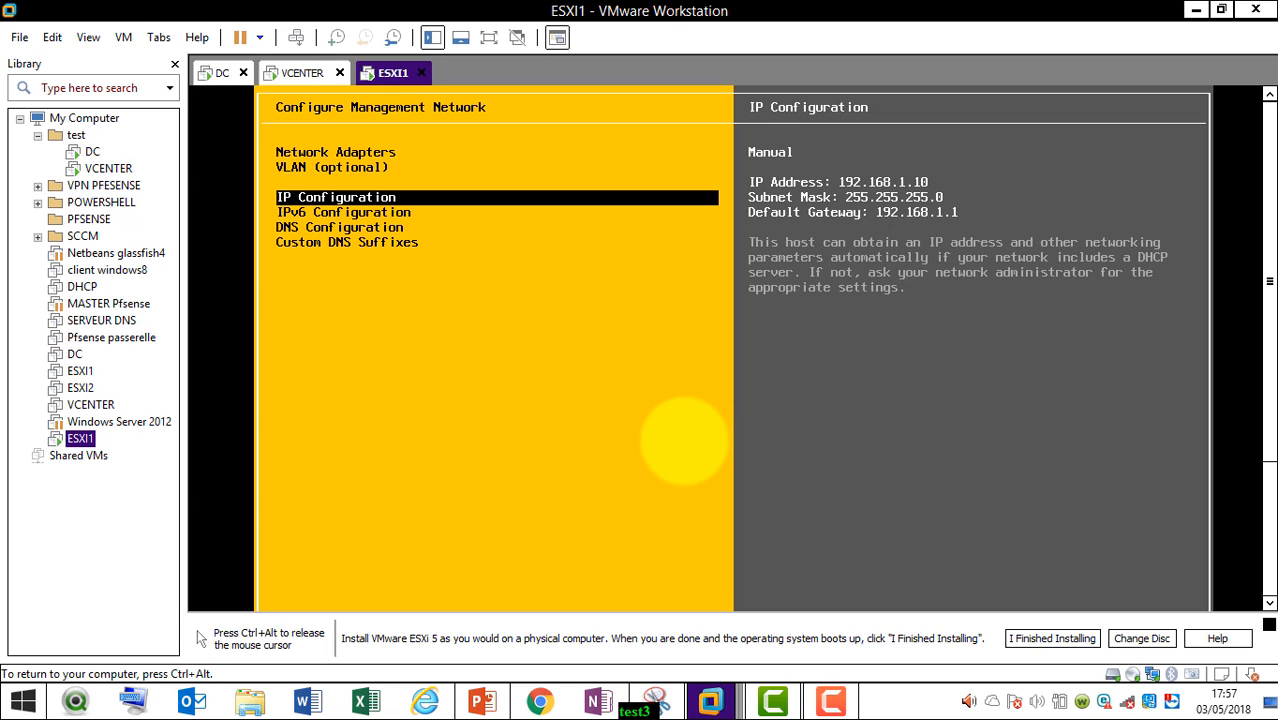
Apply the changed management network settings on ESXI1 and restart its management network
{"action": "key", "text": "Down"}
{"action": "key", "text": "Down"}
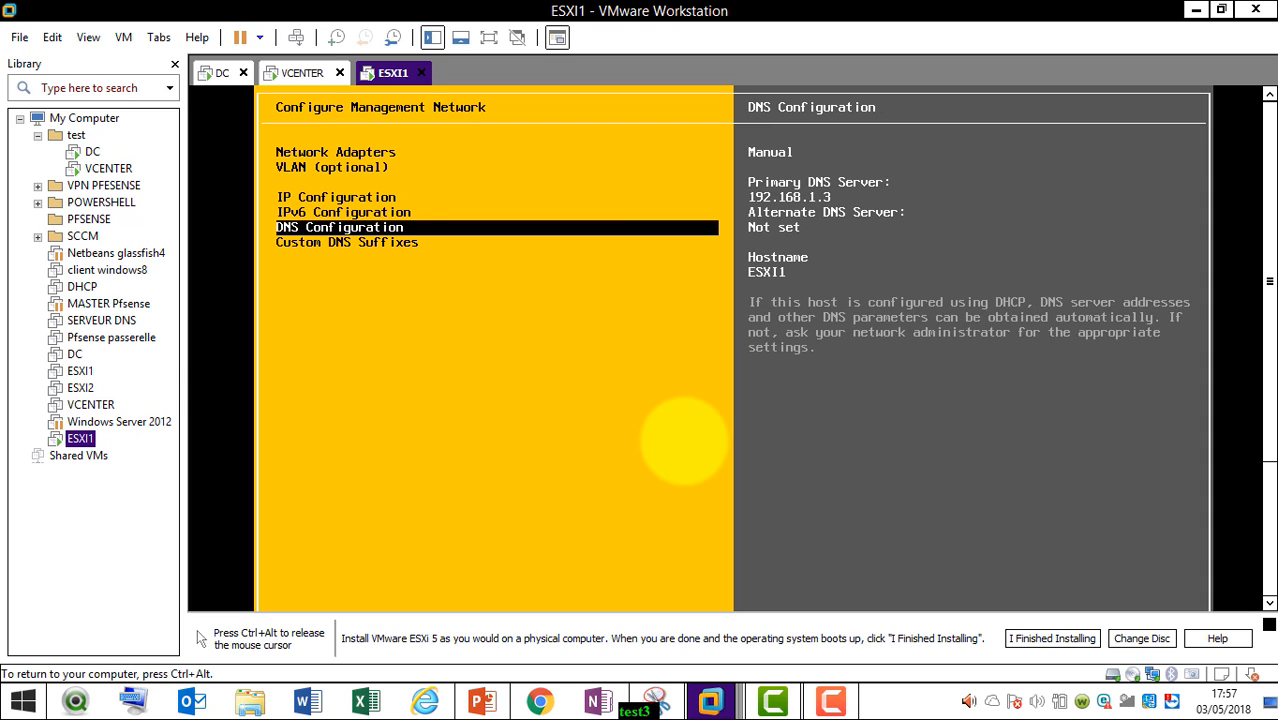
{"action": "key", "text": "Escape"}
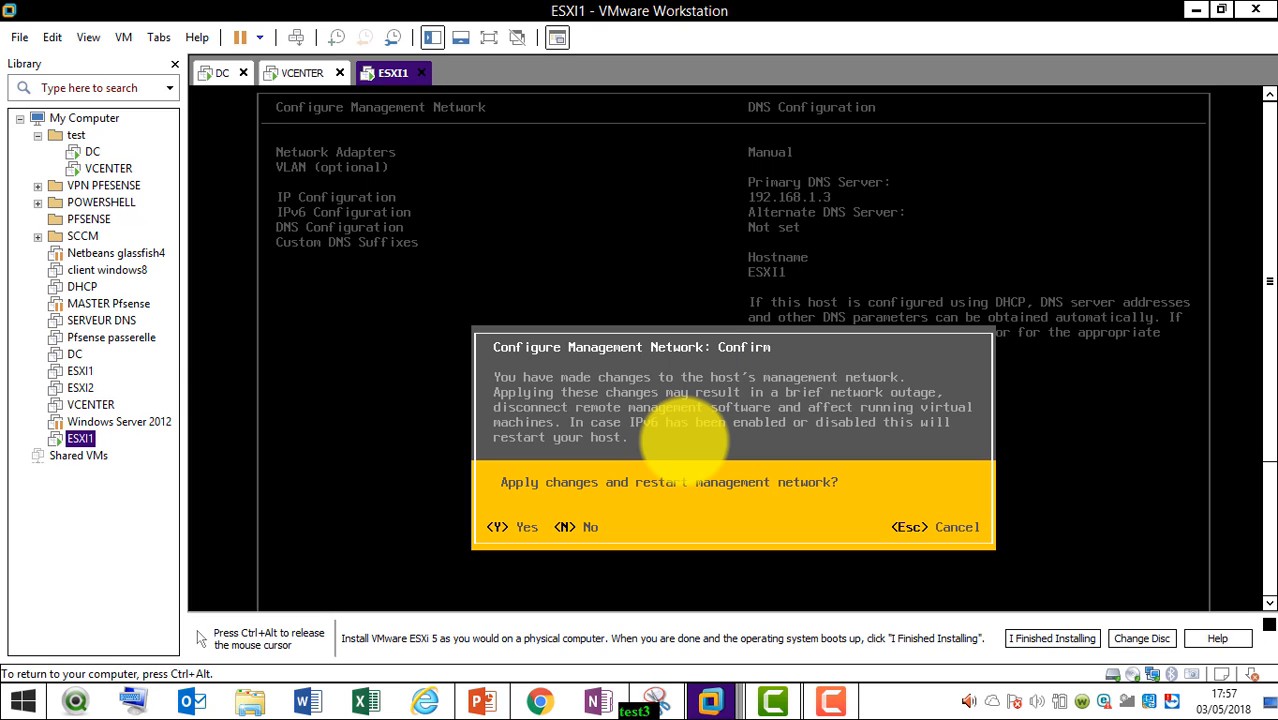
{"action": "key", "text": "y"}
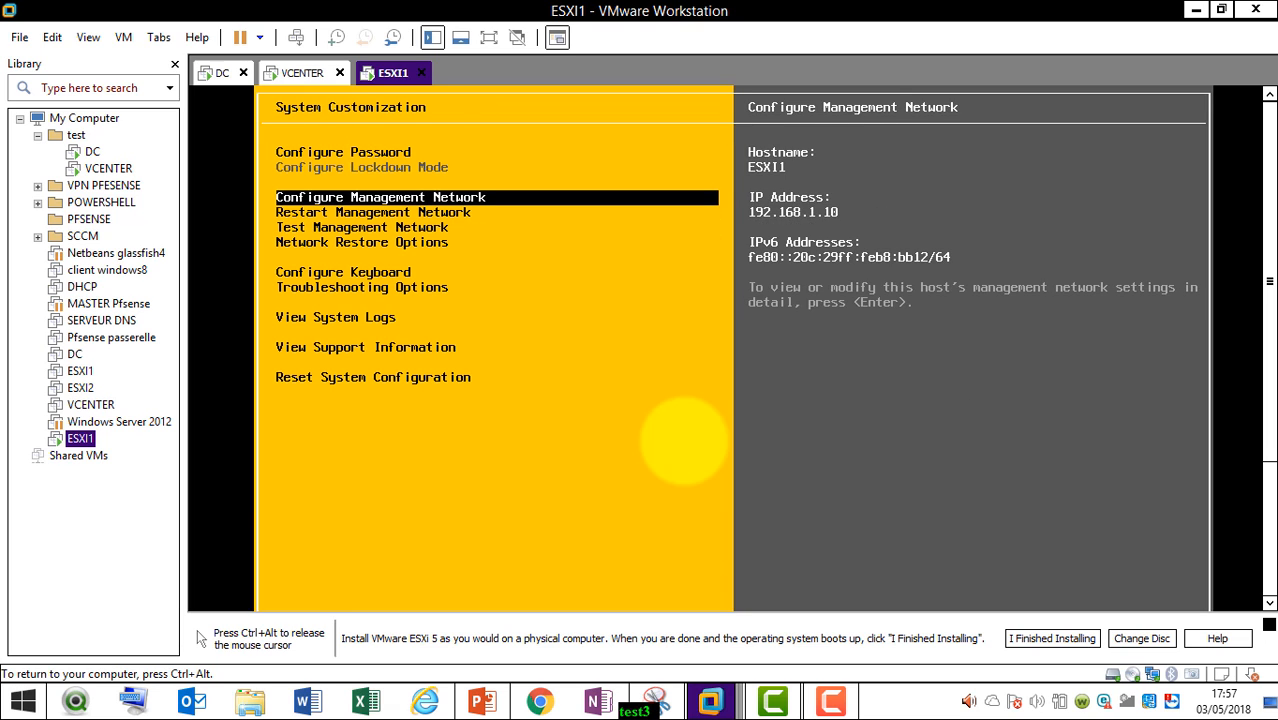
Run the management network test on ESXI1 with the first ping address set to 192.168.1.10
{"action": "key", "text": "Down"}
{"action": "key", "text": "Down"}
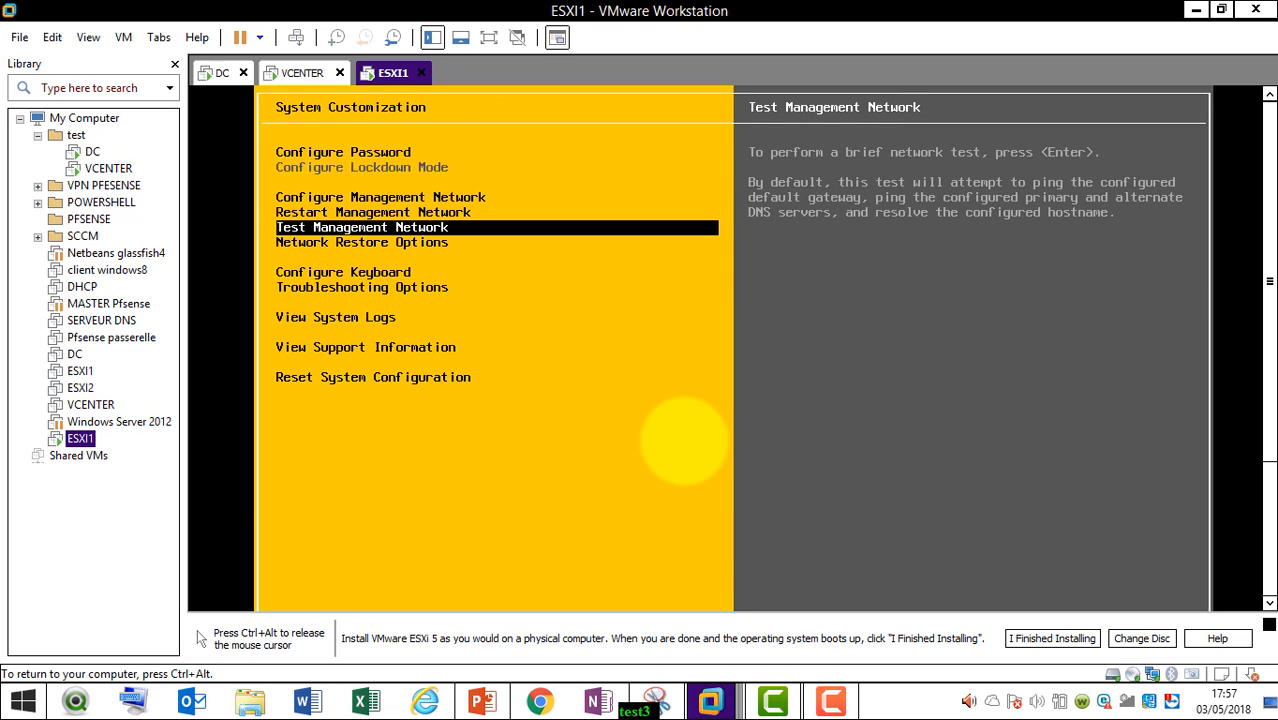
{"action": "key", "text": "Return"}
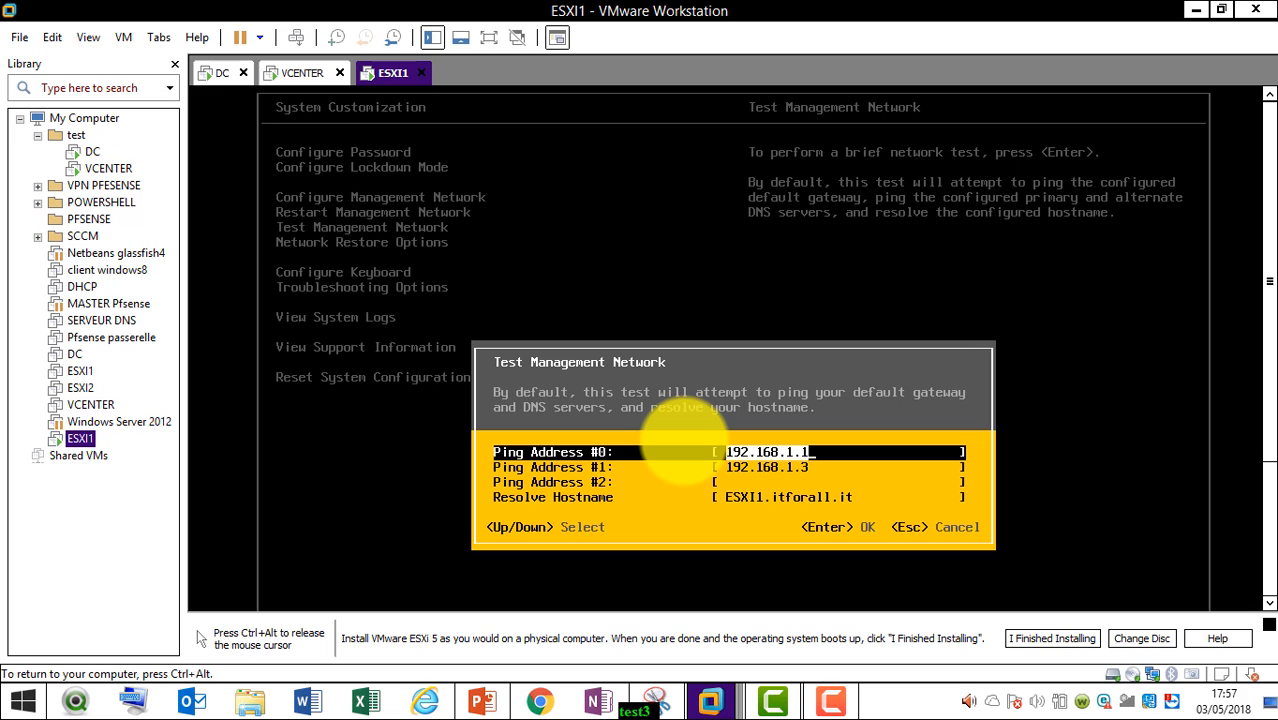
{"action": "type", "text": "0"}
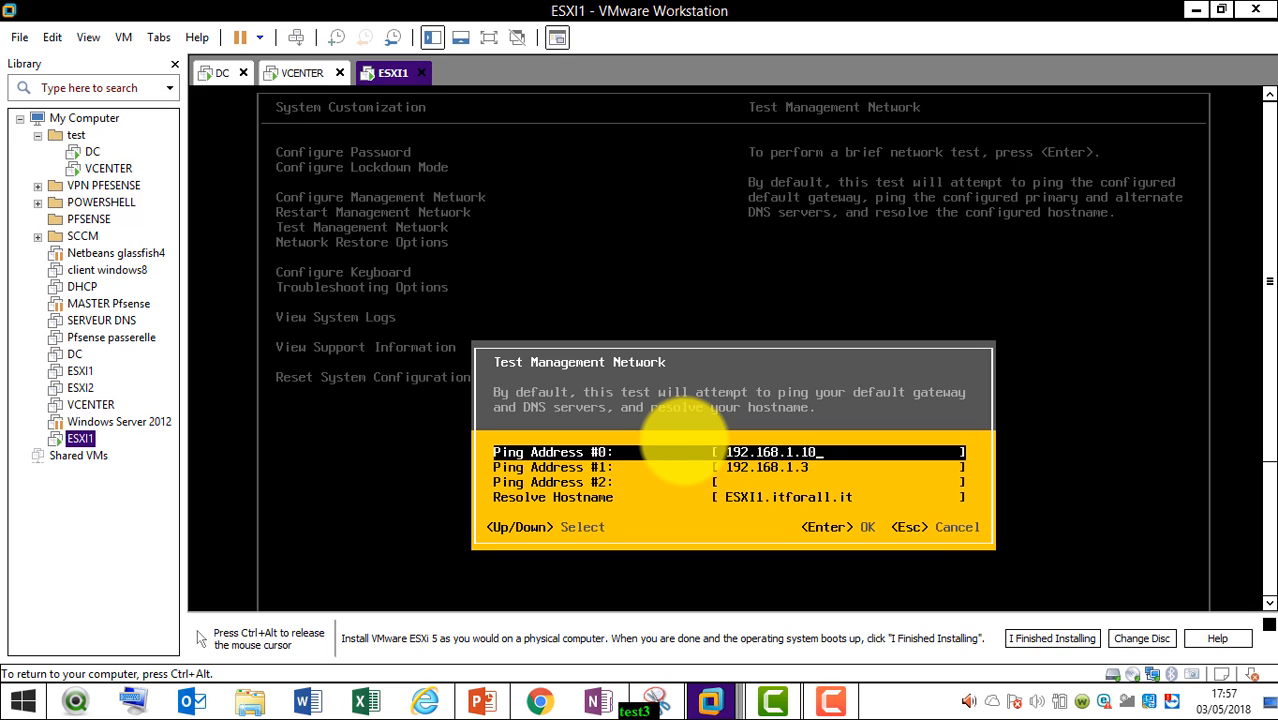
{"action": "key", "text": "Return"}
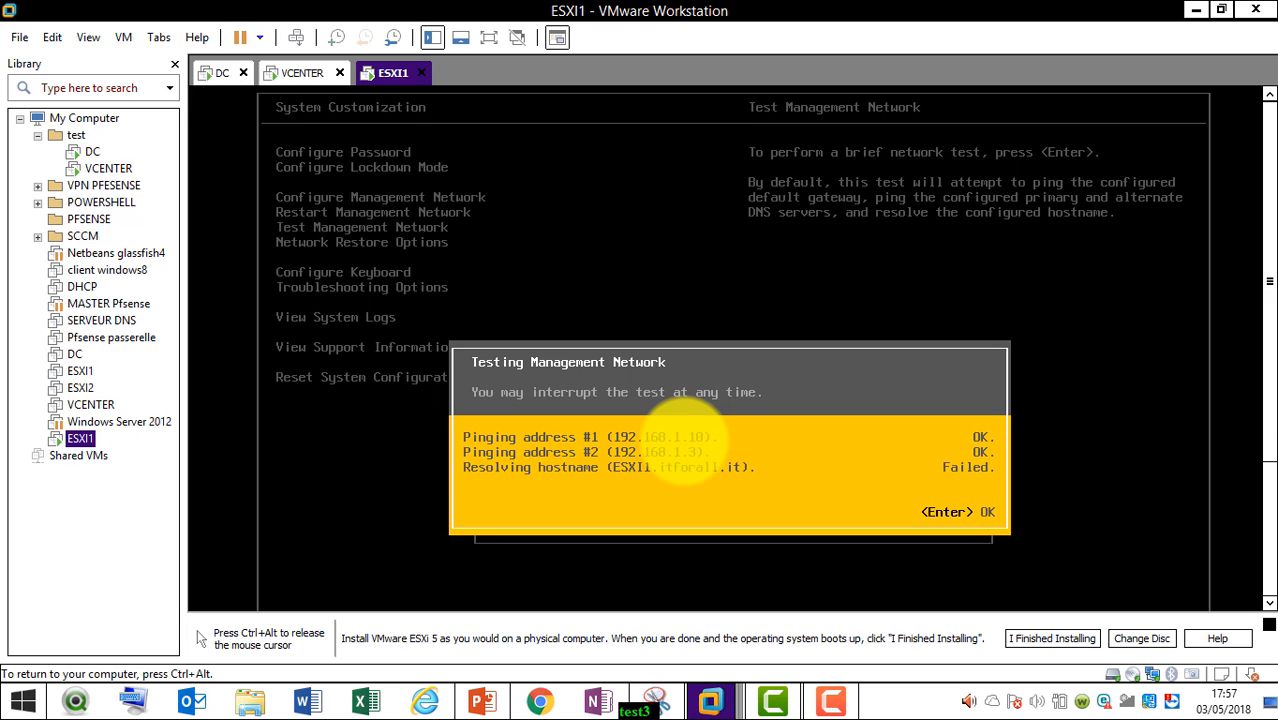
On the DC, close the initial configuration tasks window and view the Computers container of itforall.it in Active Directory Users and Computers
{"action": "key", "text": "ctrl+alt"}
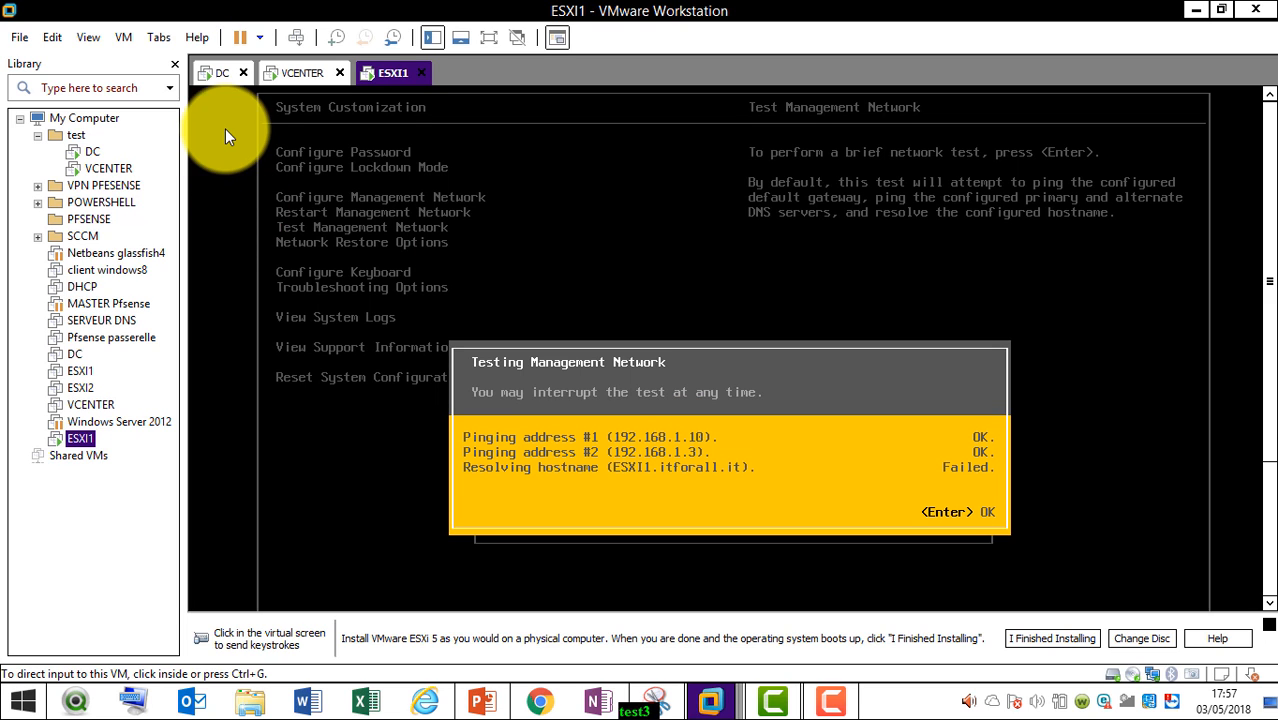
{"action": "left_click", "coordinate": [215, 74]}
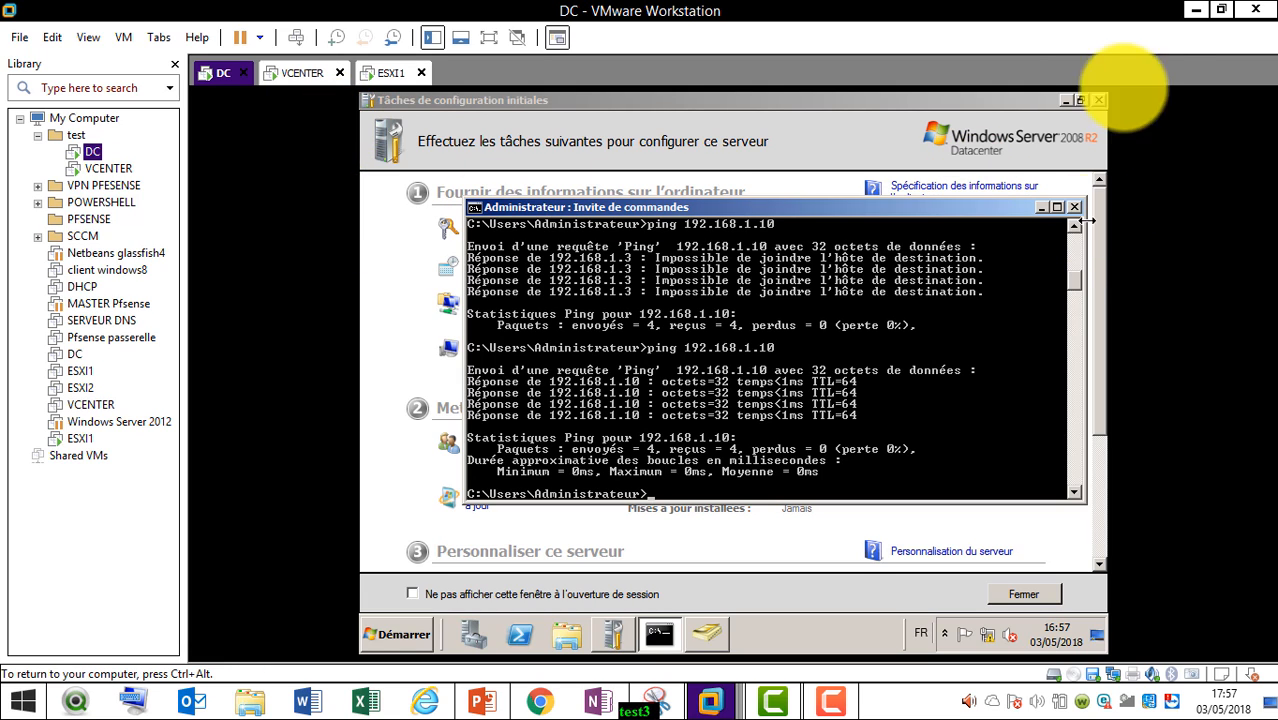
{"action": "left_click", "coordinate": [1098, 100]}
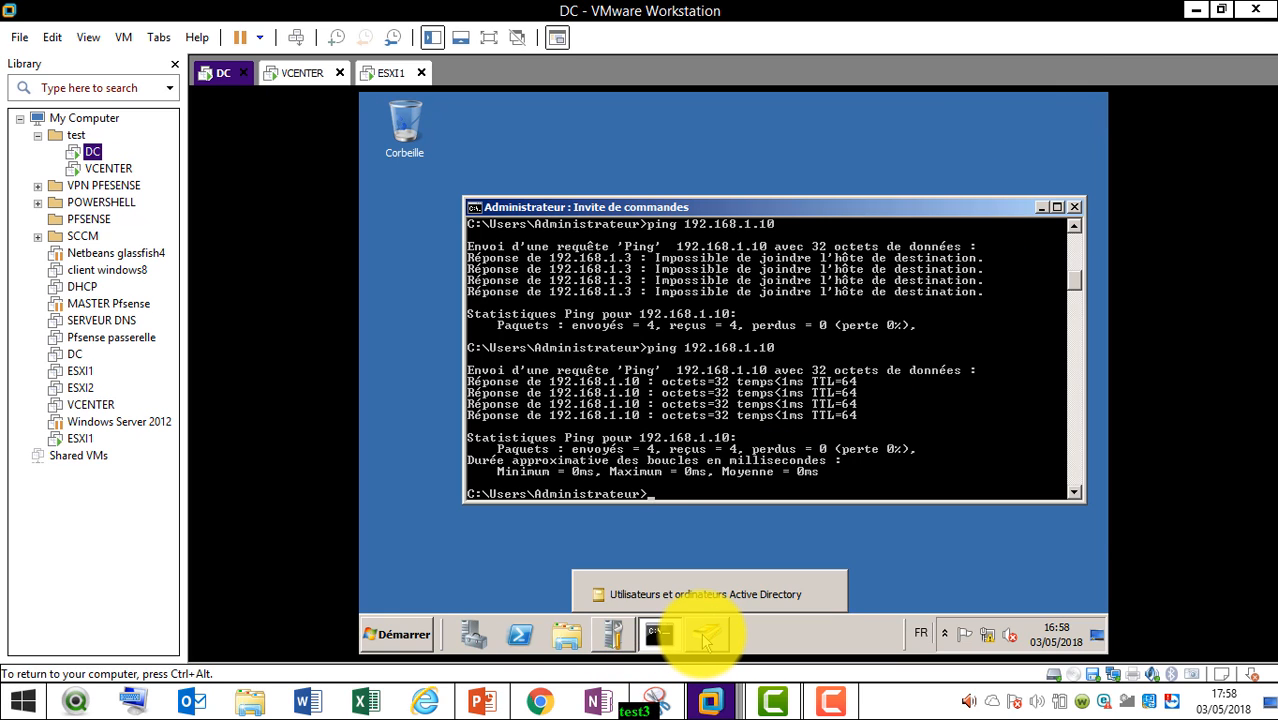
{"action": "left_click", "coordinate": [704, 637]}
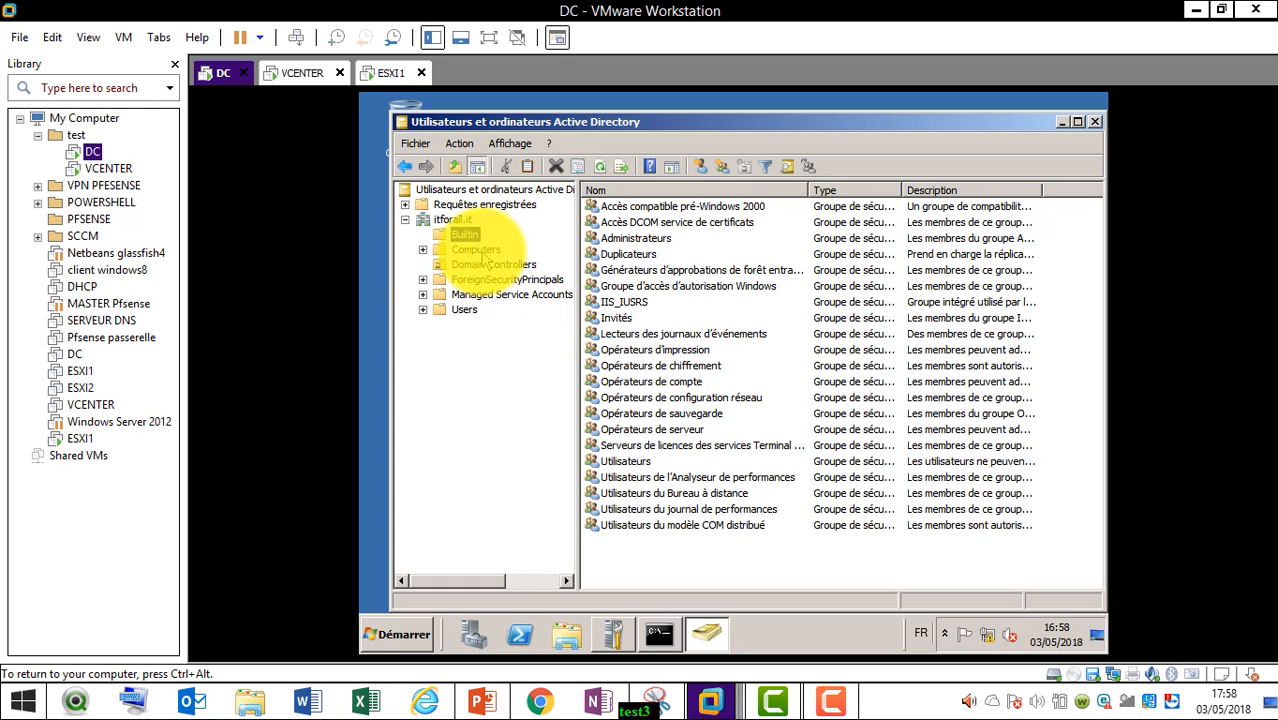
{"action": "left_click", "coordinate": [482, 251]}
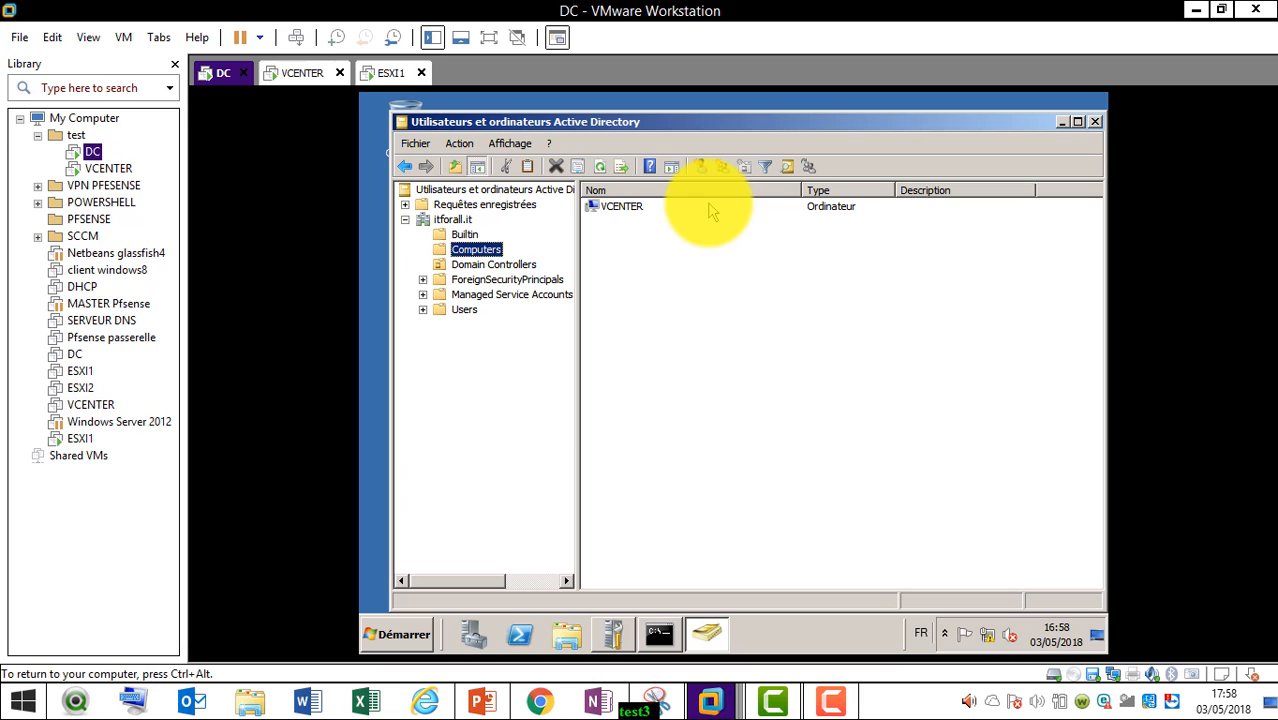
Switch to the VCENTER virtual machine in full screen and minimise its initial configuration tasks window
{"action": "key", "text": "ctrl+alt"}
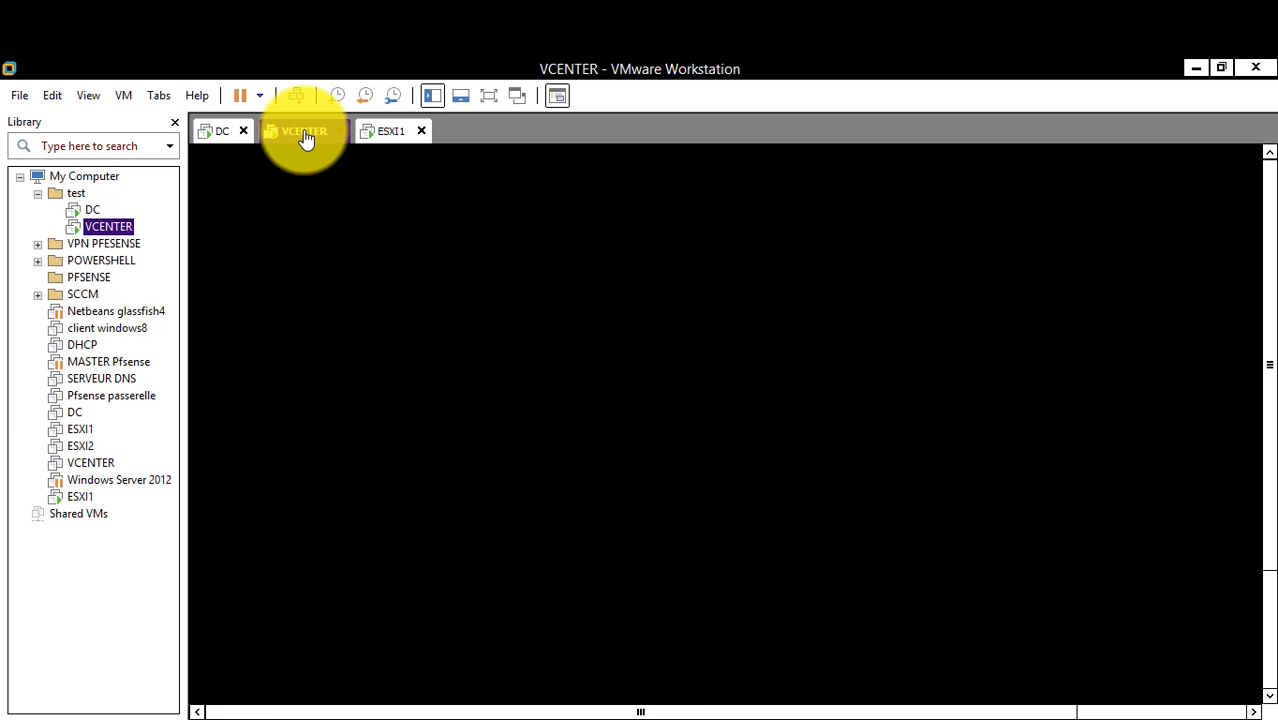
{"action": "left_click", "coordinate": [302, 131]}
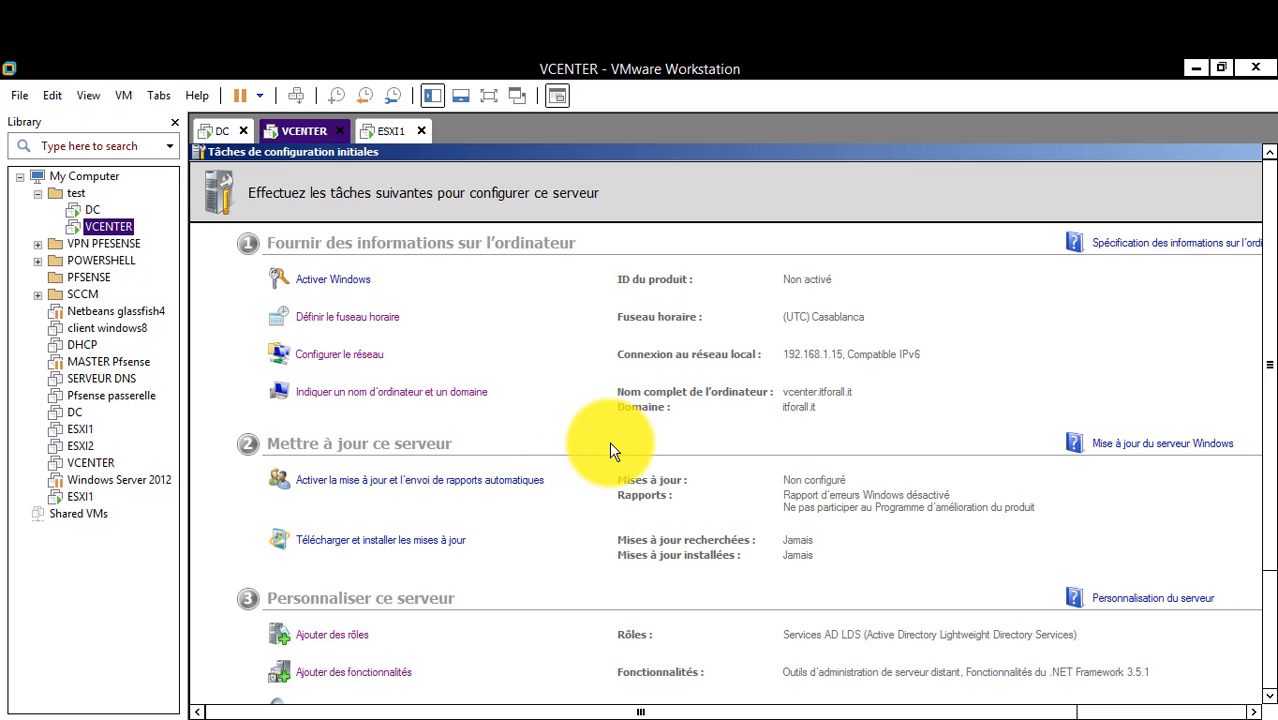
{"action": "left_click", "coordinate": [480, 95]}
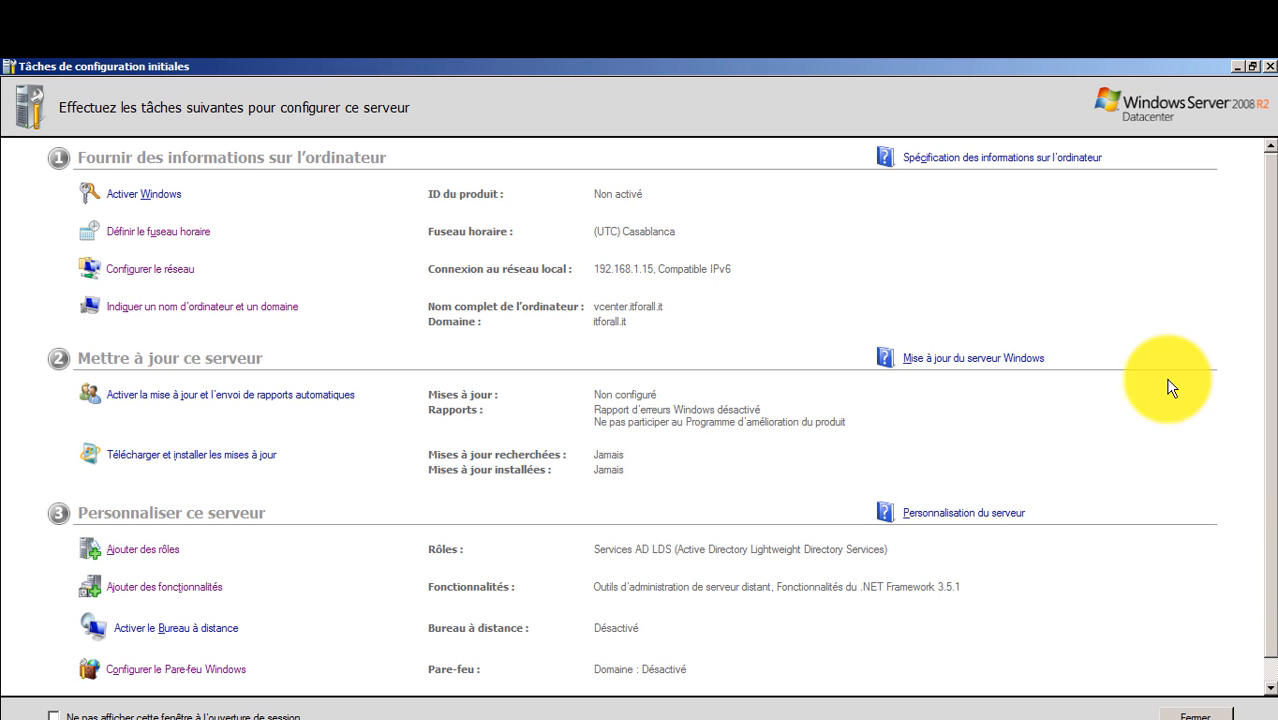
{"action": "left_click", "coordinate": [1236, 66]}
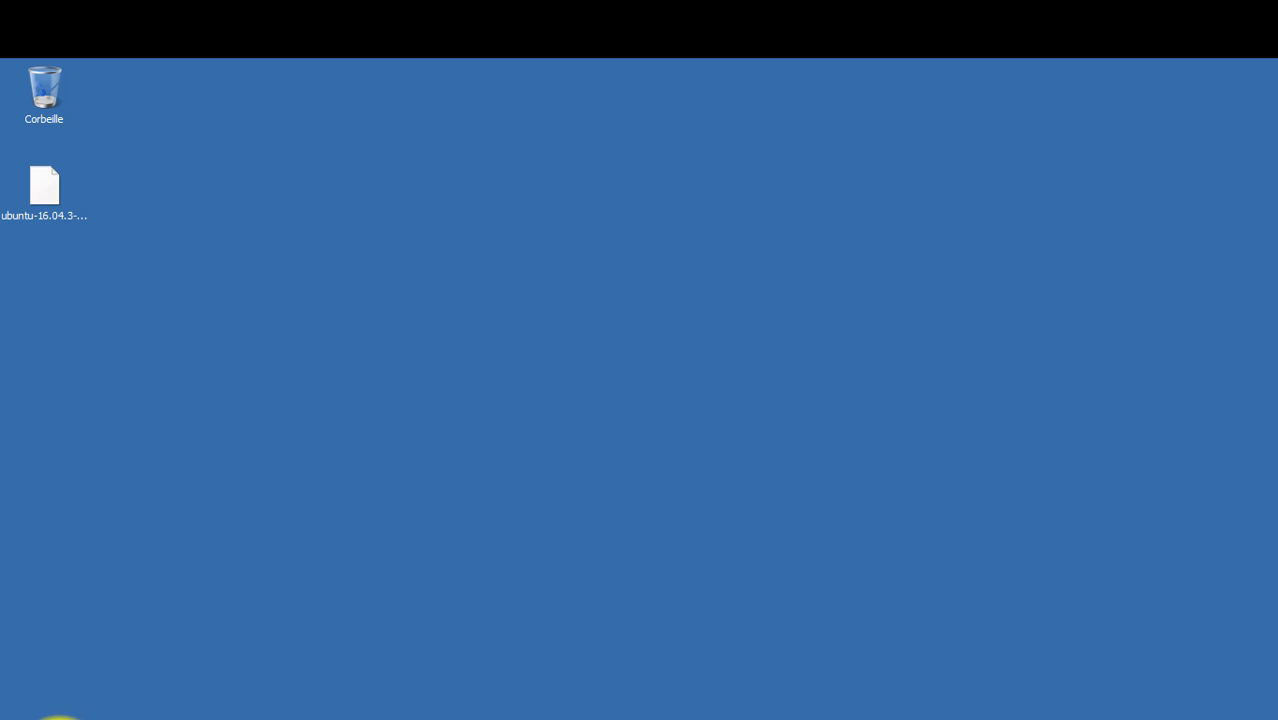
{"action": "mouse_move", "coordinate": [422, 58]}
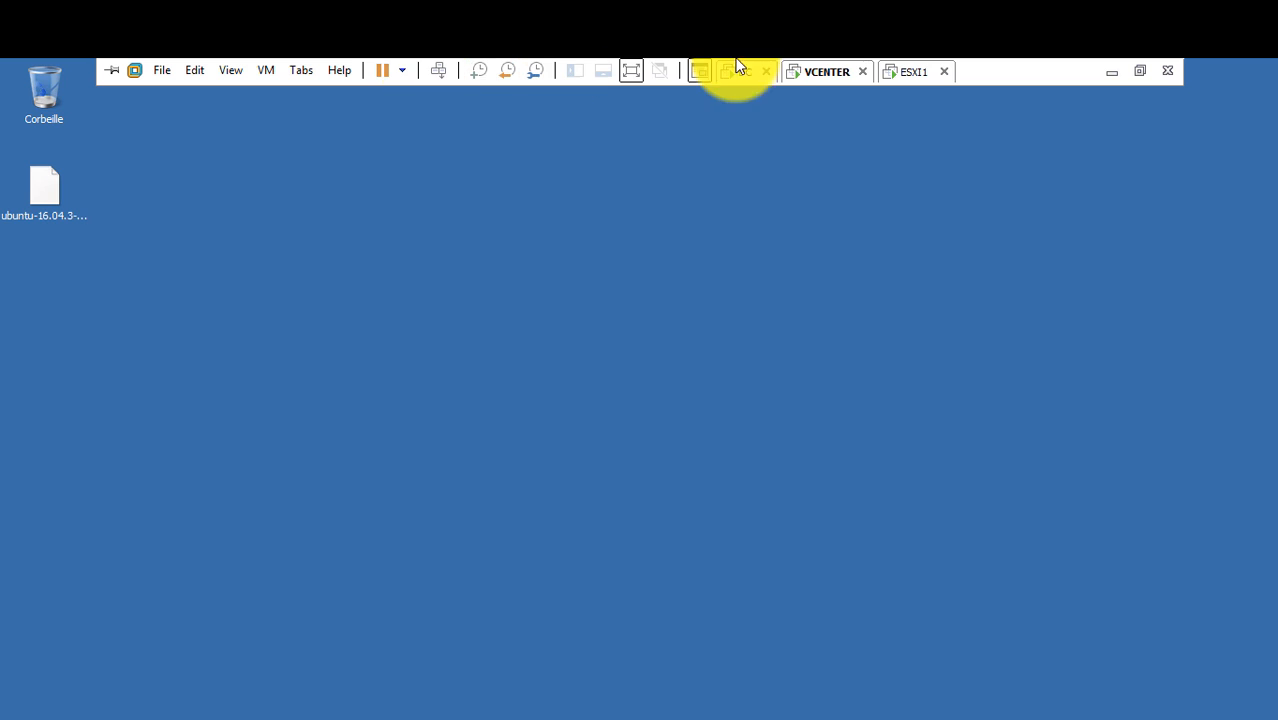
{"action": "right_click", "coordinate": [825, 80]}
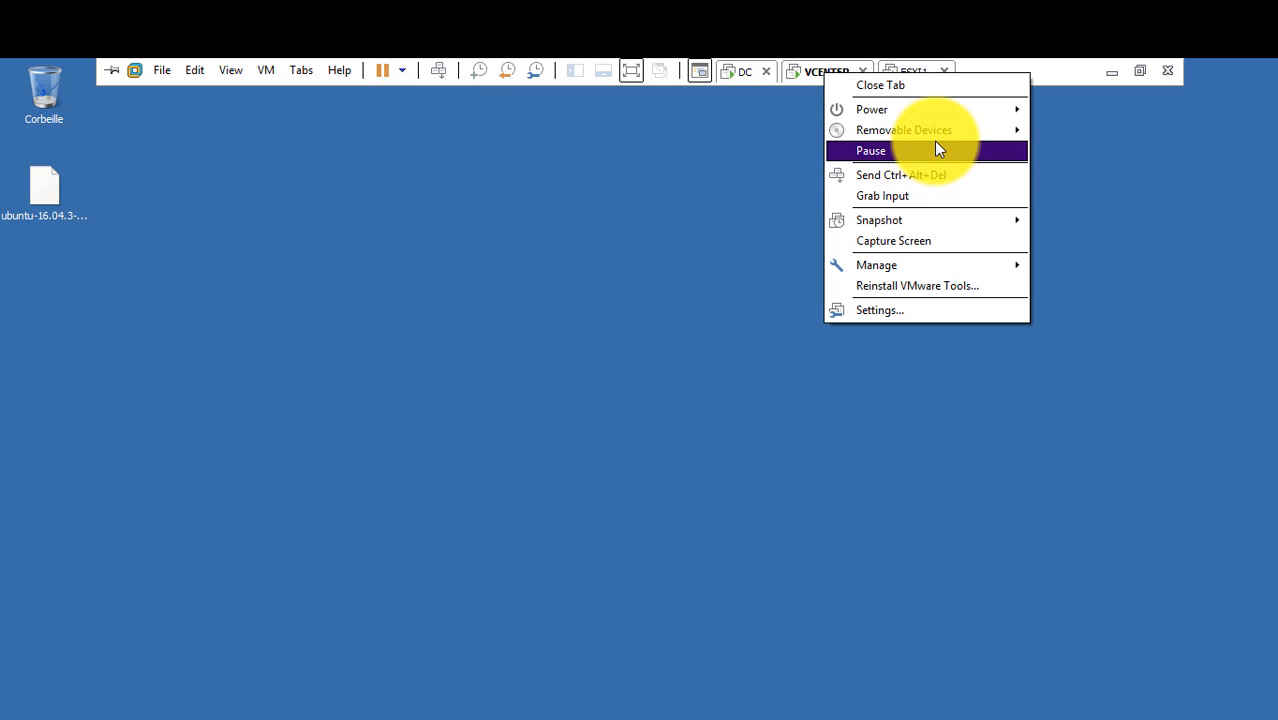
{"action": "mouse_move", "coordinate": [935, 140]}
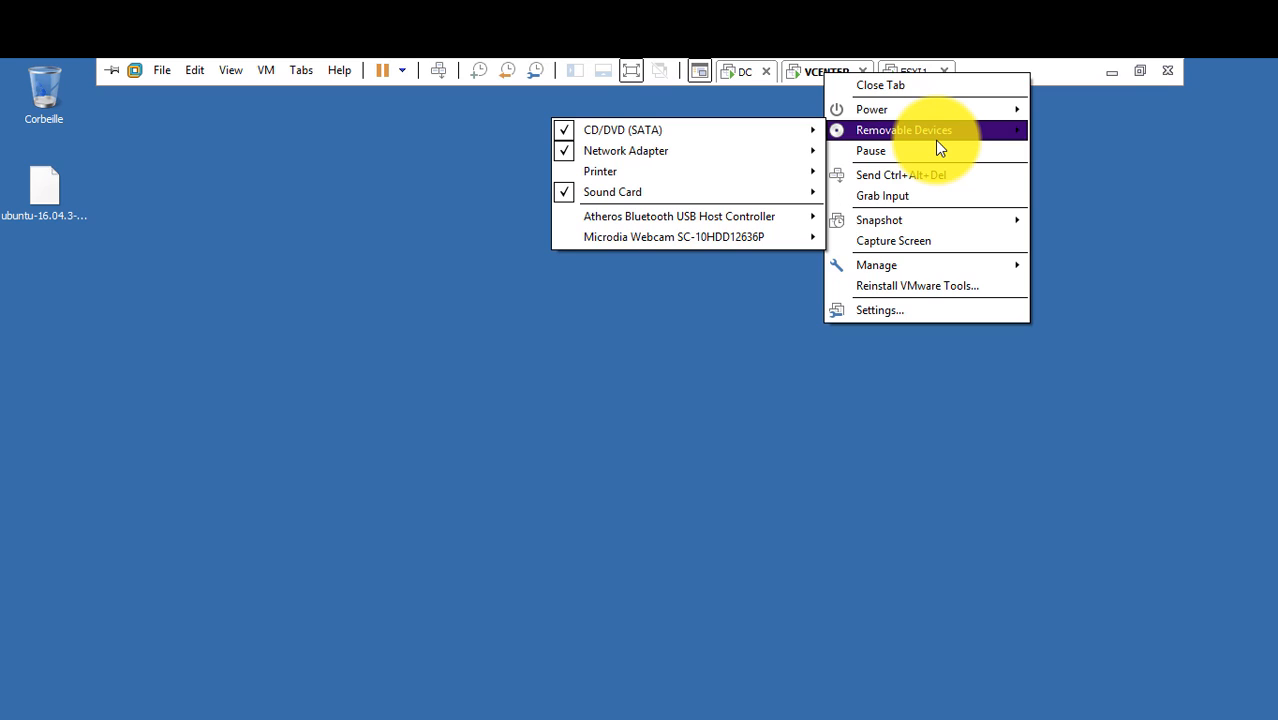
{"action": "left_click", "coordinate": [353, 474]}
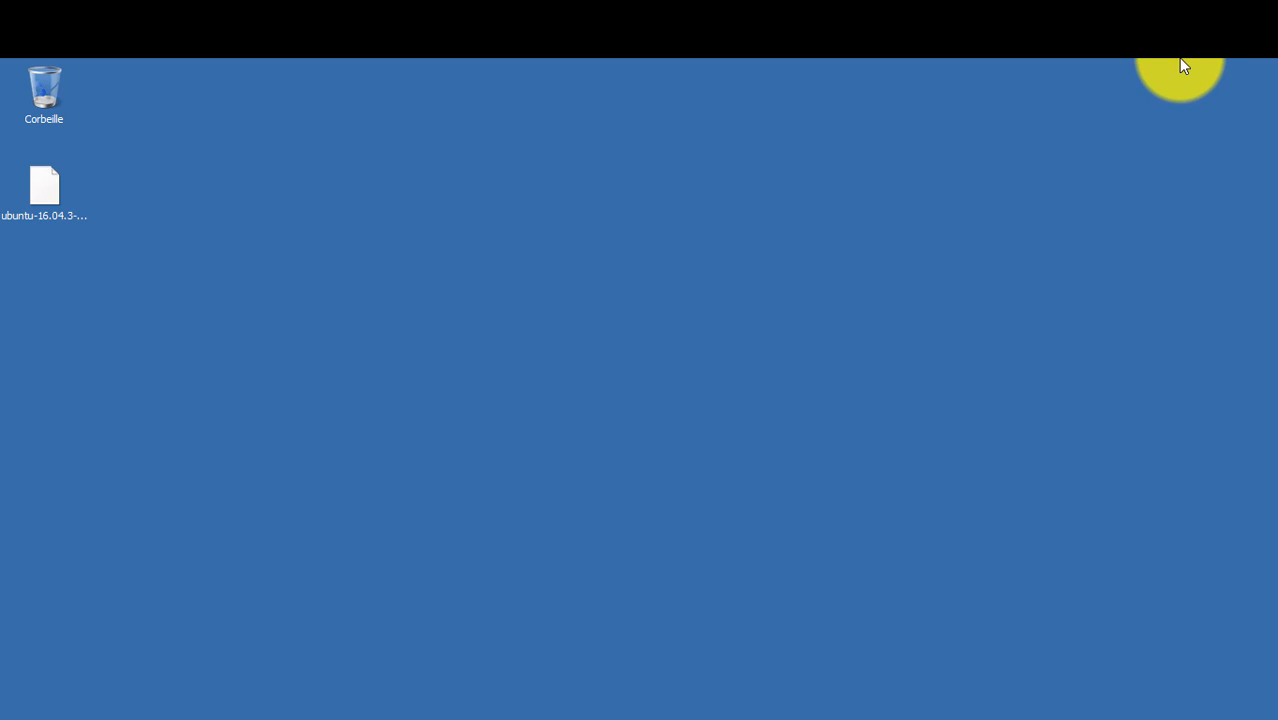
{"action": "mouse_move", "coordinate": [1180, 60]}
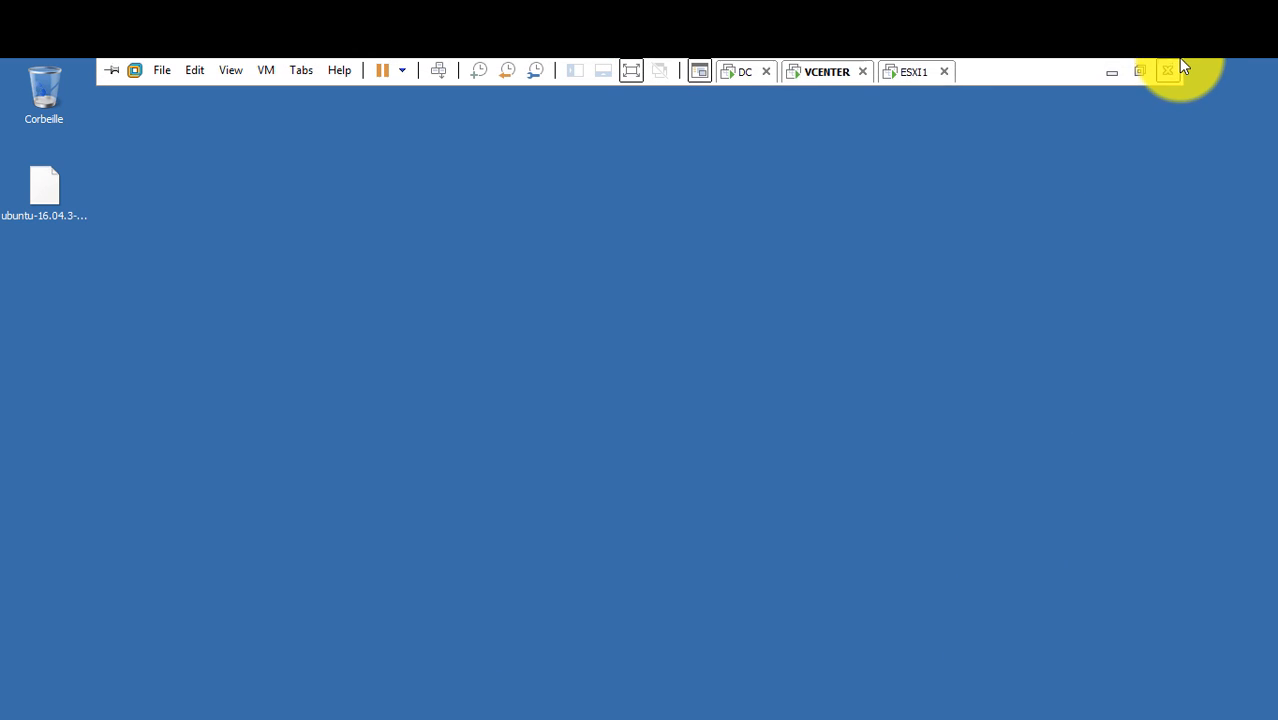
{"action": "left_click", "coordinate": [629, 80]}
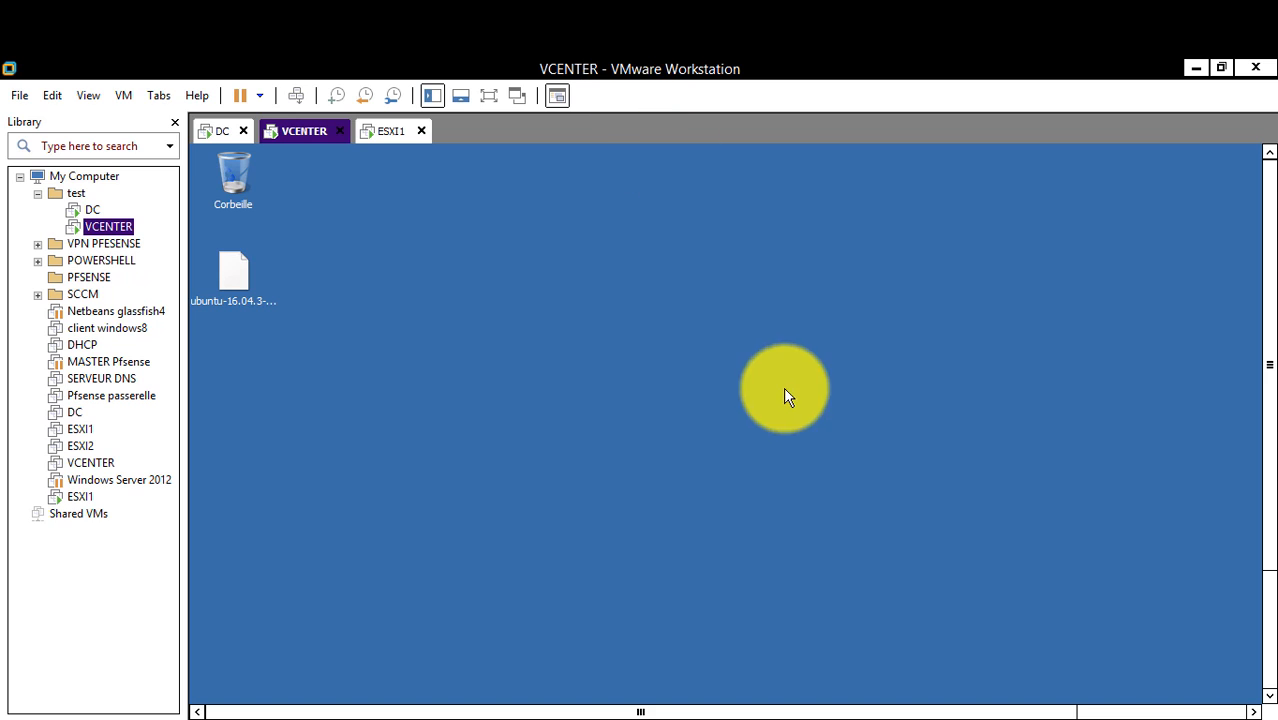
Mount the VMware-VIMclient.iso image in VCENTER's CD/DVD drive and apply the virtual machine settings
{"action": "right_click", "coordinate": [1093, 713]}
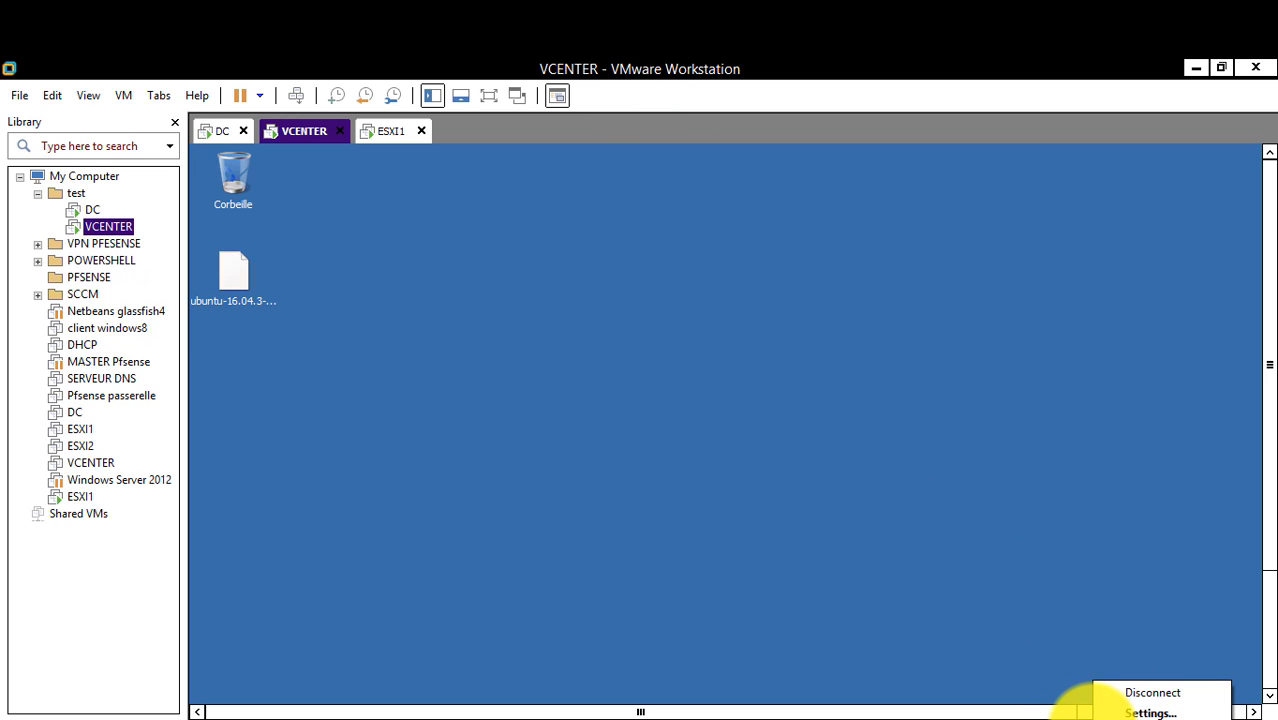
{"action": "left_click", "coordinate": [1121, 694]}
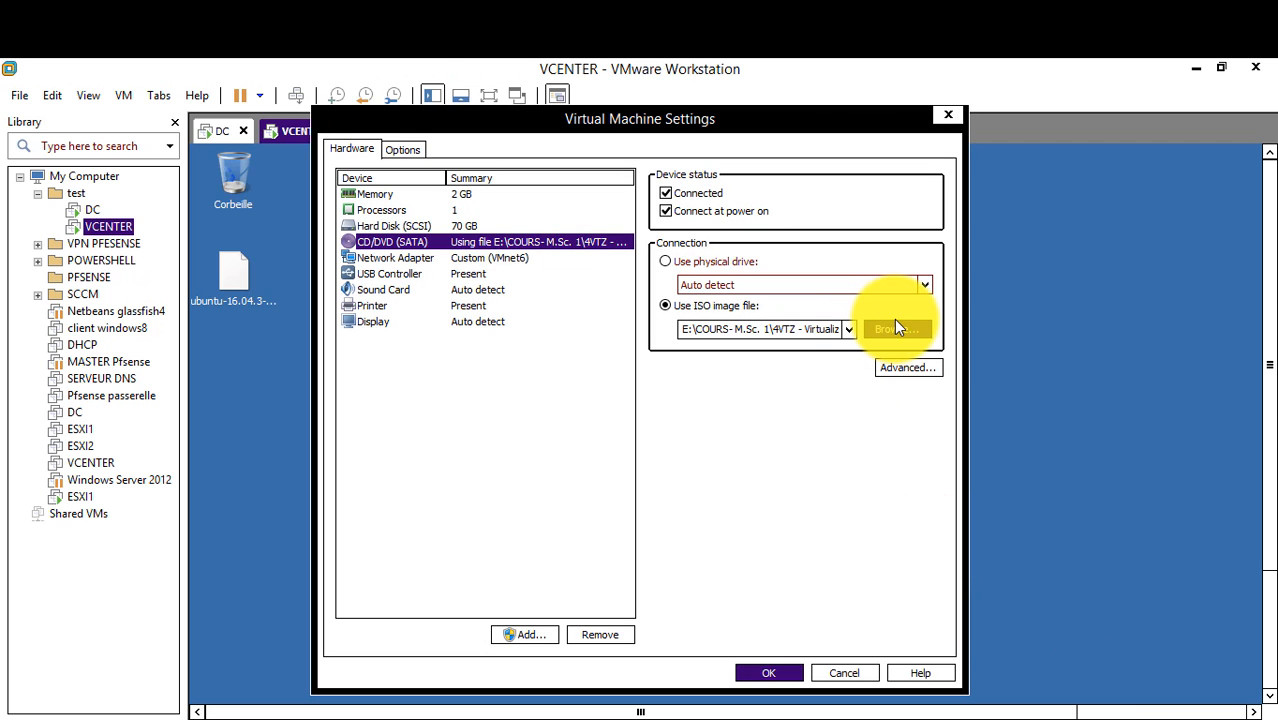
{"action": "left_click", "coordinate": [897, 331]}
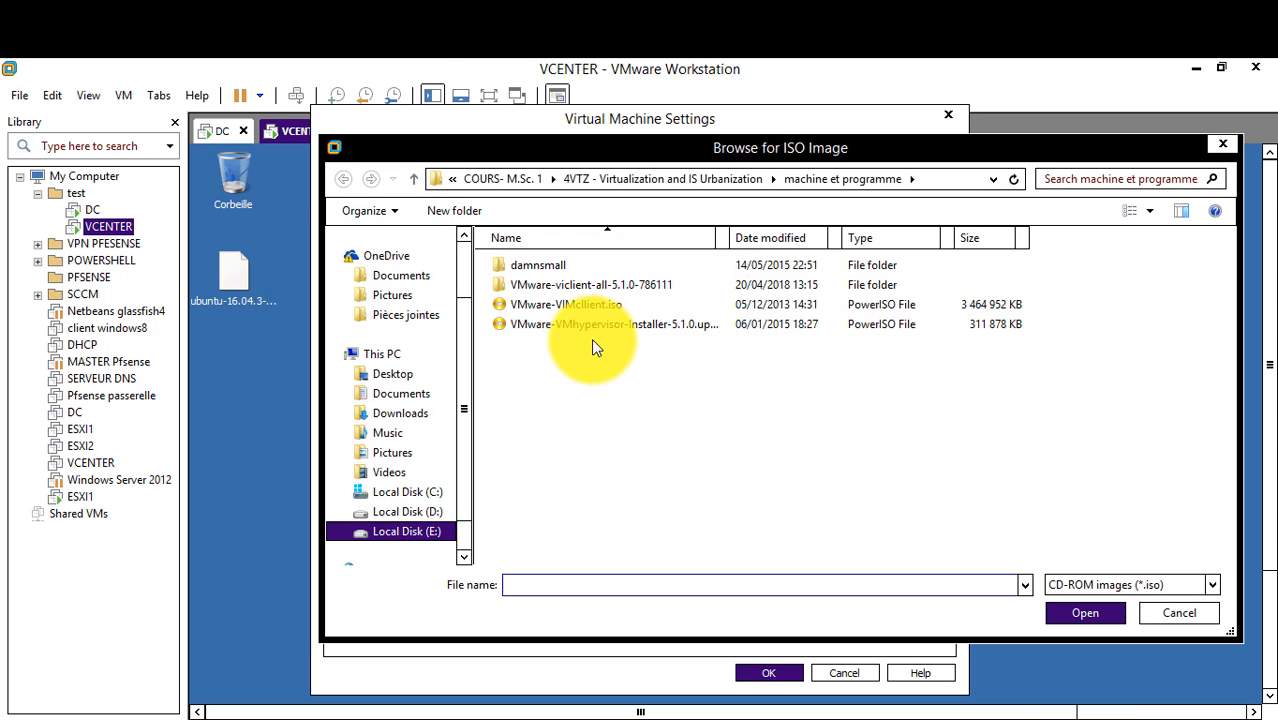
{"action": "double_click", "coordinate": [601, 306]}
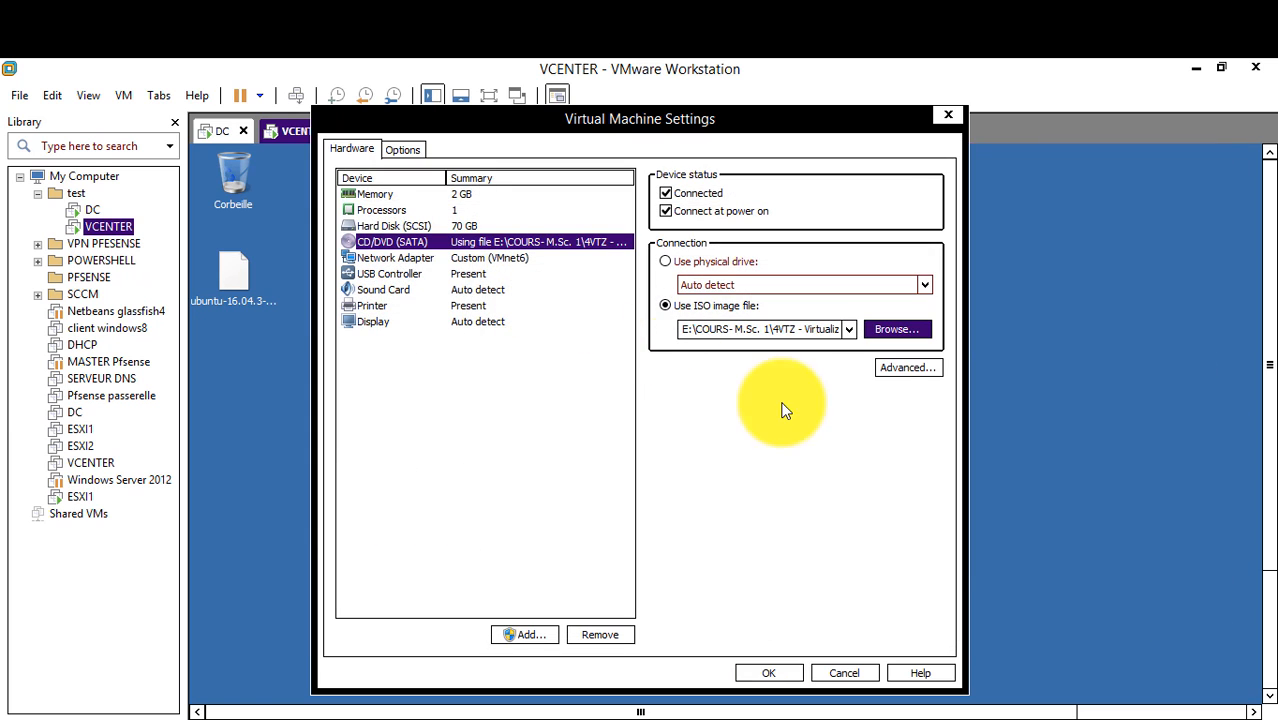
{"action": "left_click", "coordinate": [770, 673]}
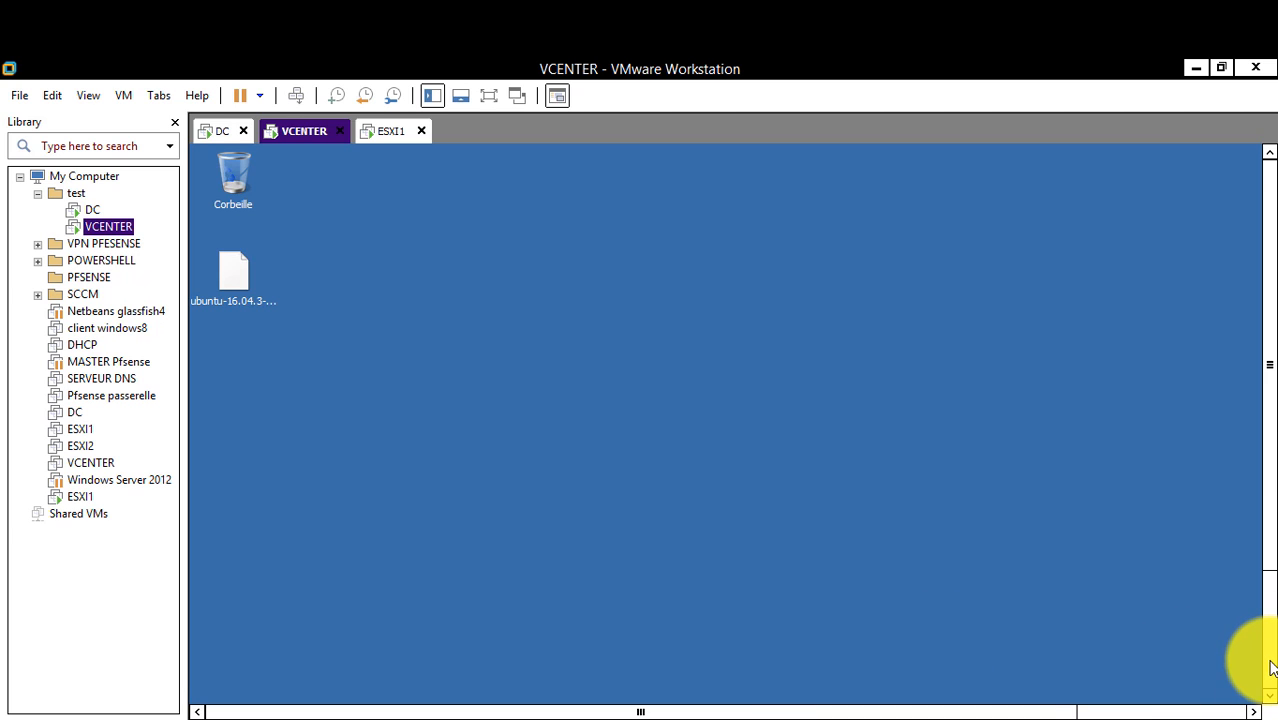
Launch the vCenter installer from VCENTER's DVD drive (D:) and show the virtual machine in full screen
{"action": "mouse_move", "coordinate": [1250, 700]}
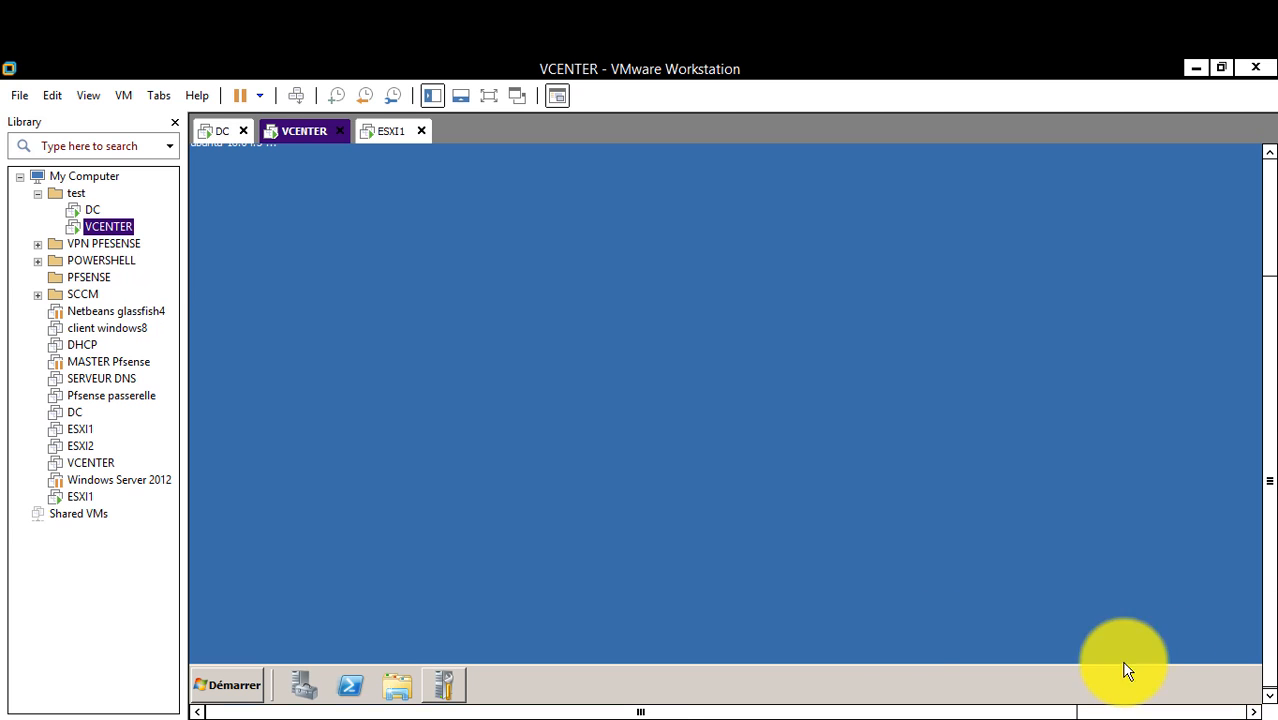
{"action": "left_click", "coordinate": [393, 684]}
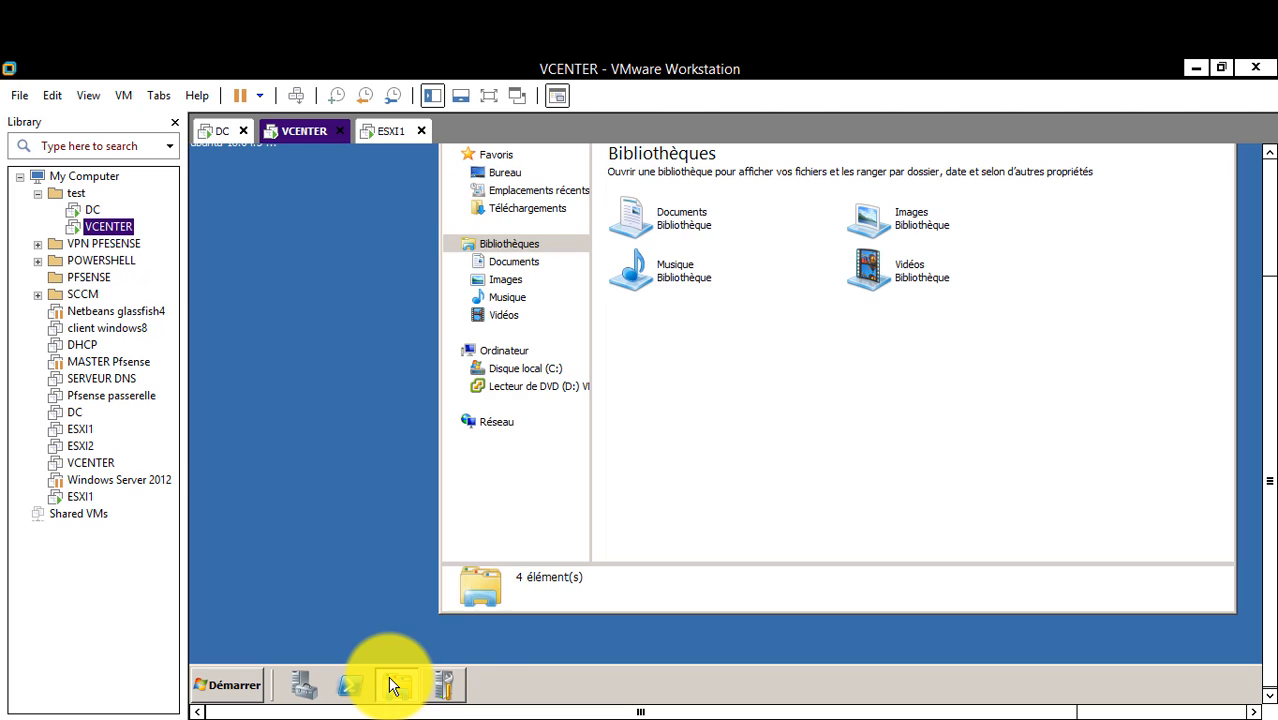
{"action": "left_click", "coordinate": [502, 355]}
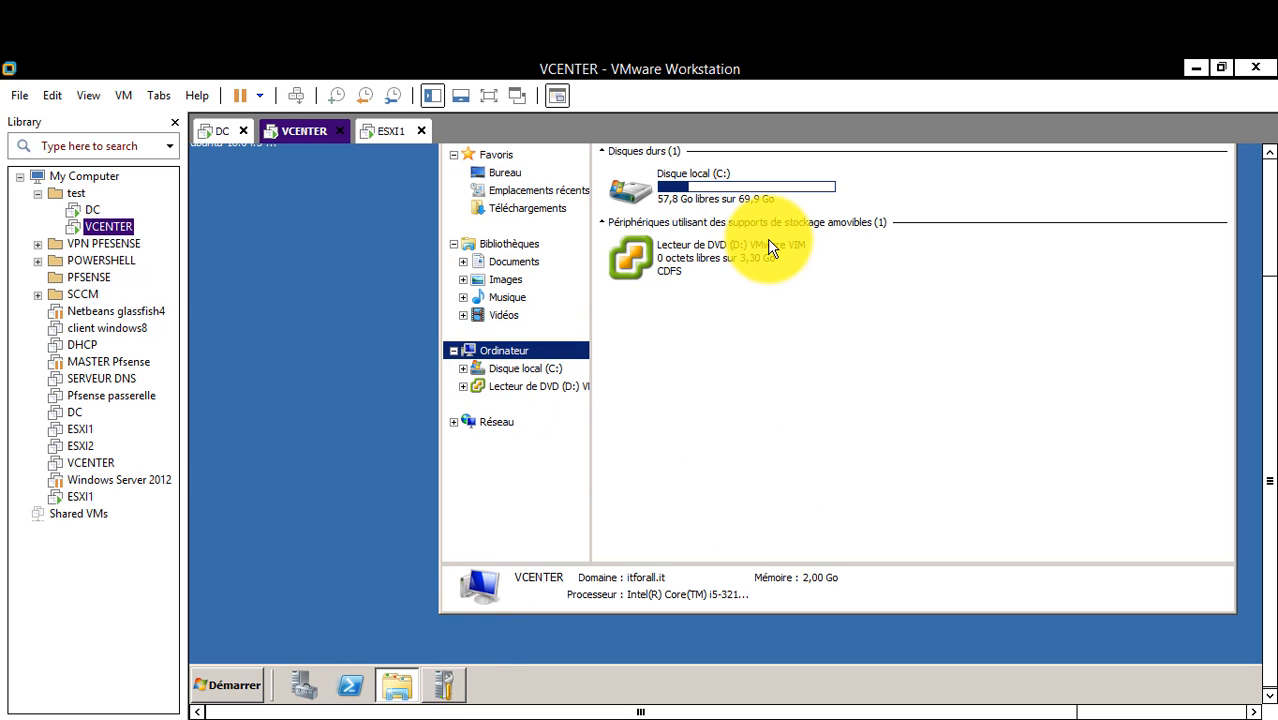
{"action": "left_click", "coordinate": [700, 256]}
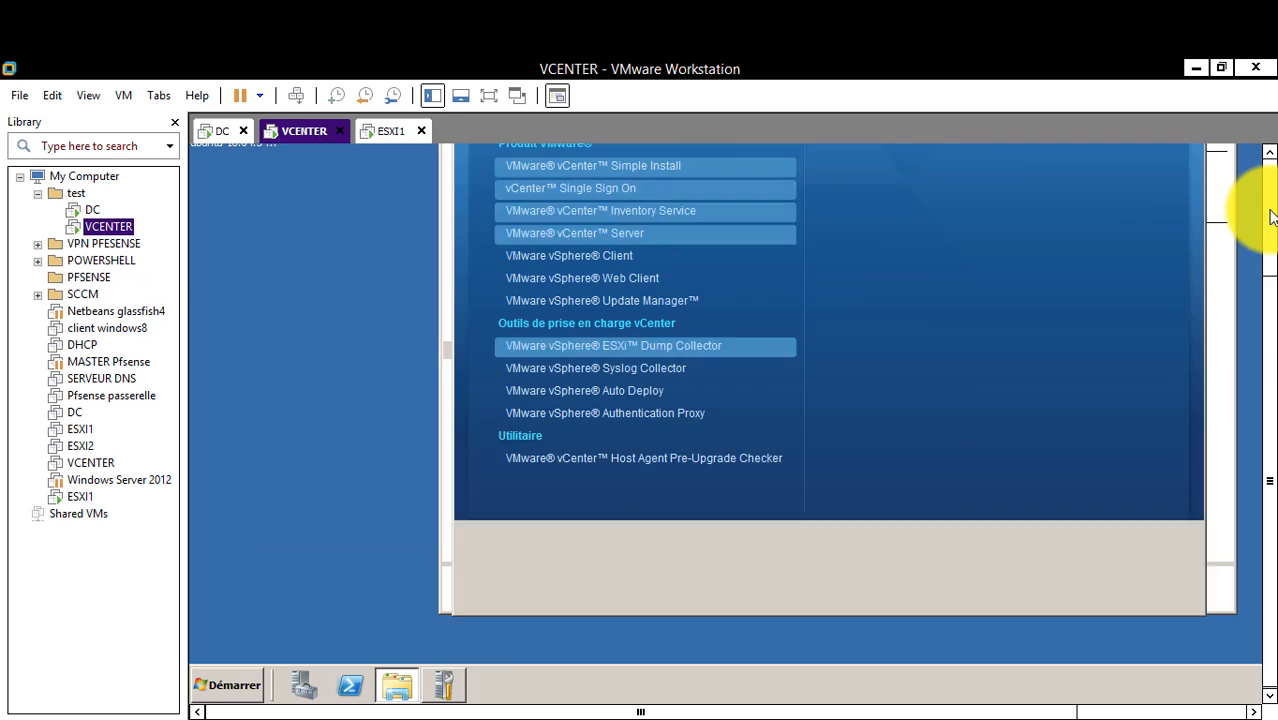
{"action": "left_click", "coordinate": [488, 100]}
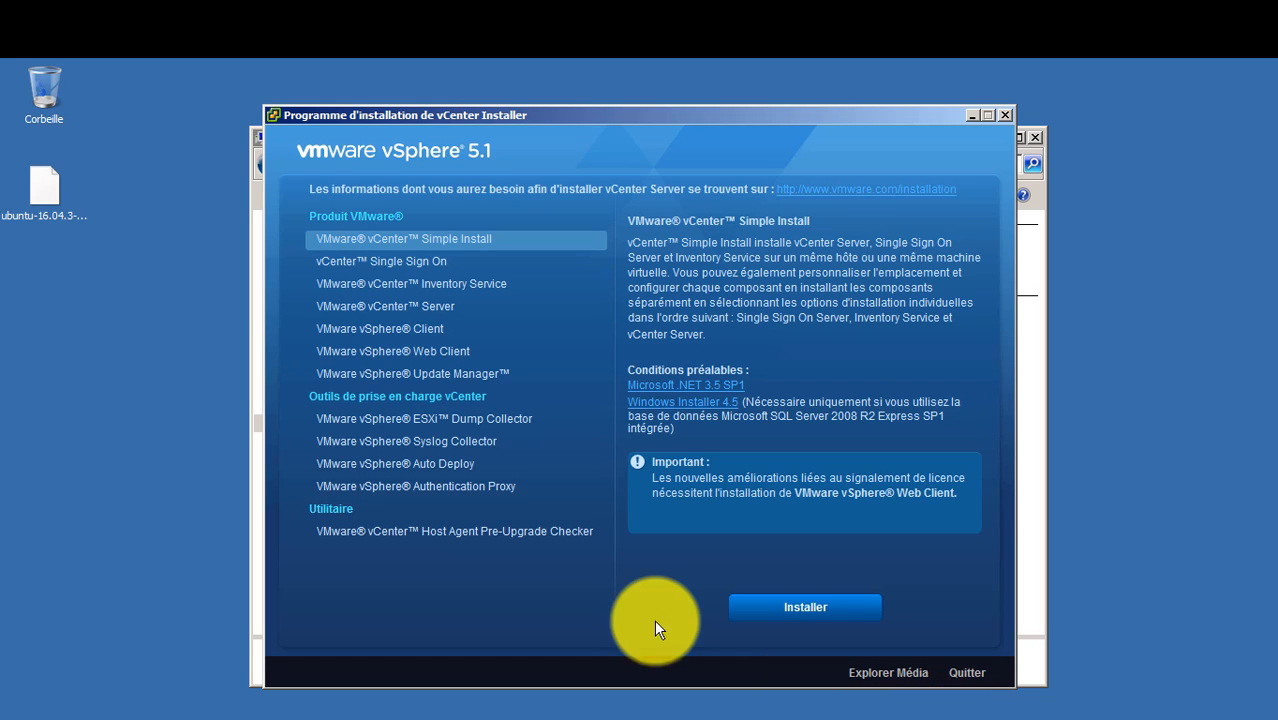
Start installing VMware vSphere Client from the vCenter installer
{"action": "left_click", "coordinate": [431, 329]}
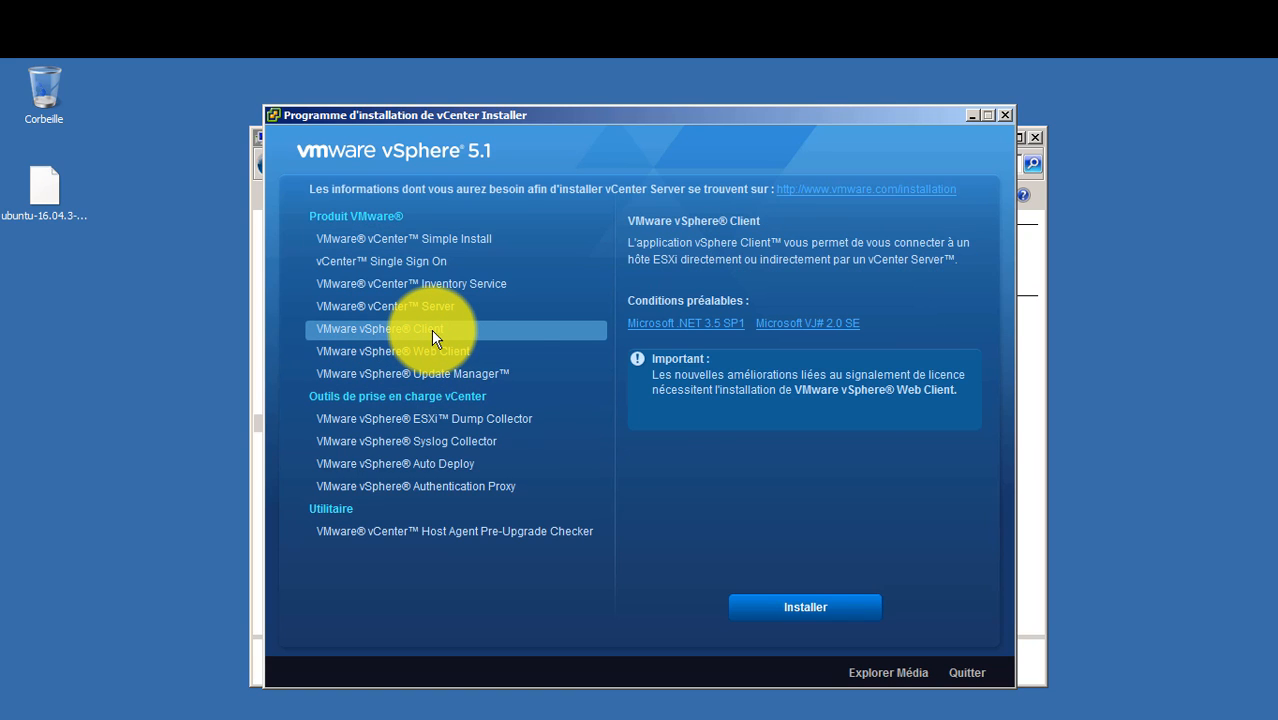
{"action": "left_click", "coordinate": [799, 607]}
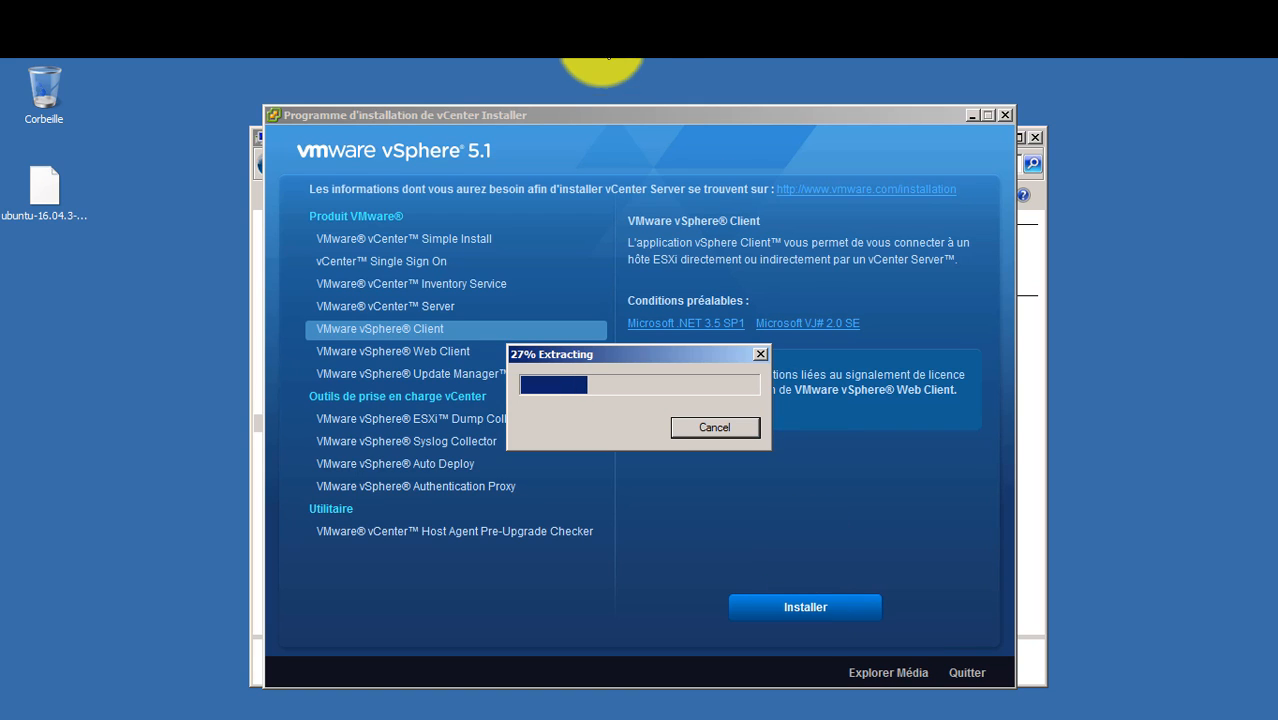
{"action": "mouse_move", "coordinate": [600, 62]}
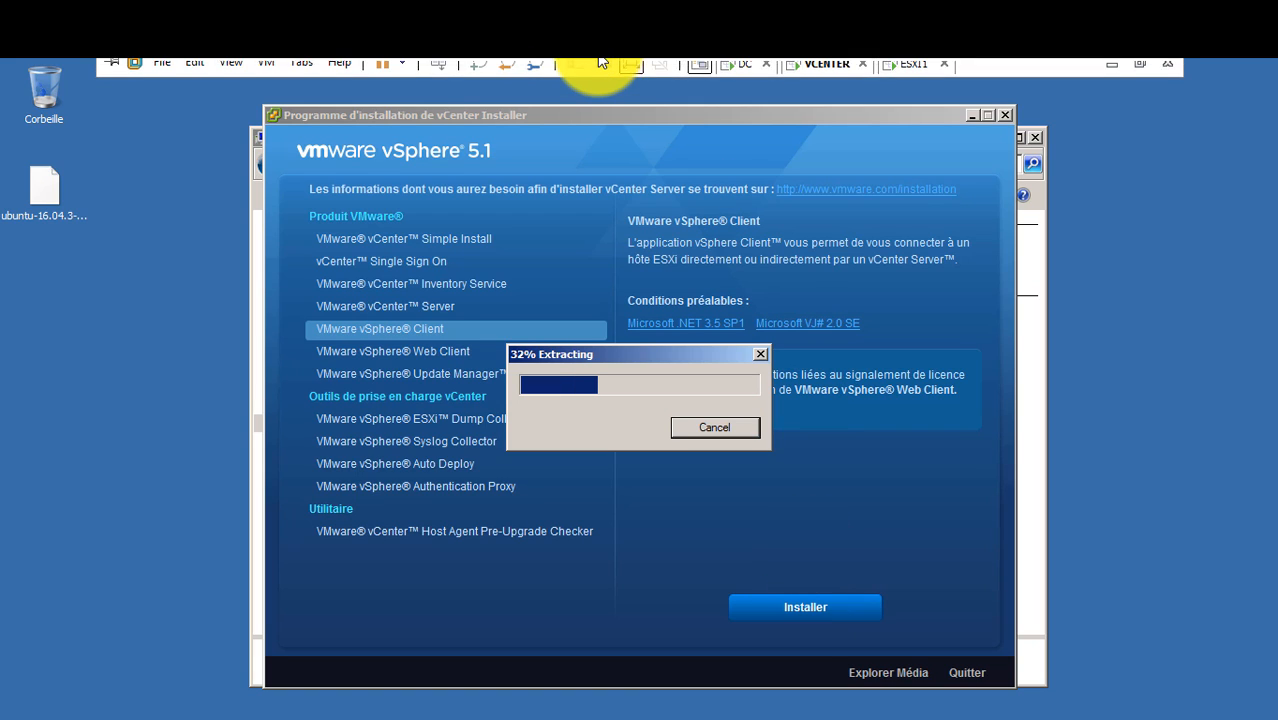
Switch to the DC virtual machine and try to launch Internet Explorer
{"action": "left_click", "coordinate": [742, 78]}
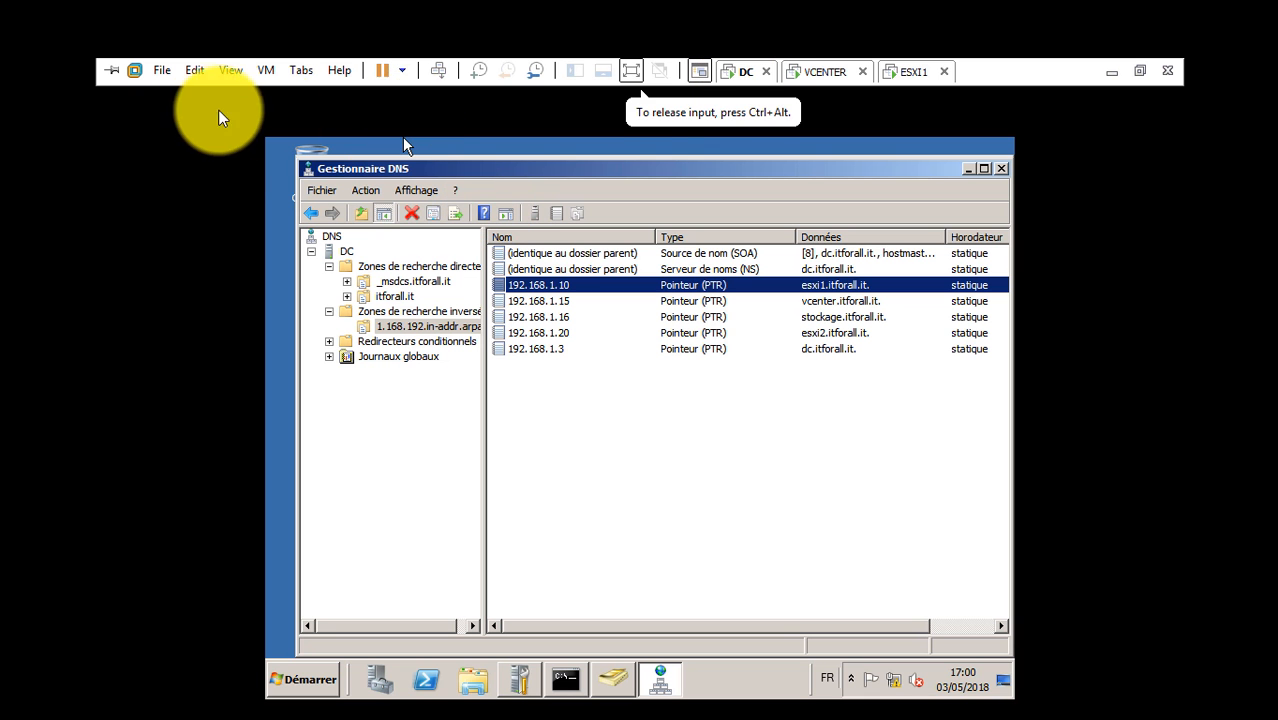
{"action": "left_click", "coordinate": [312, 683]}
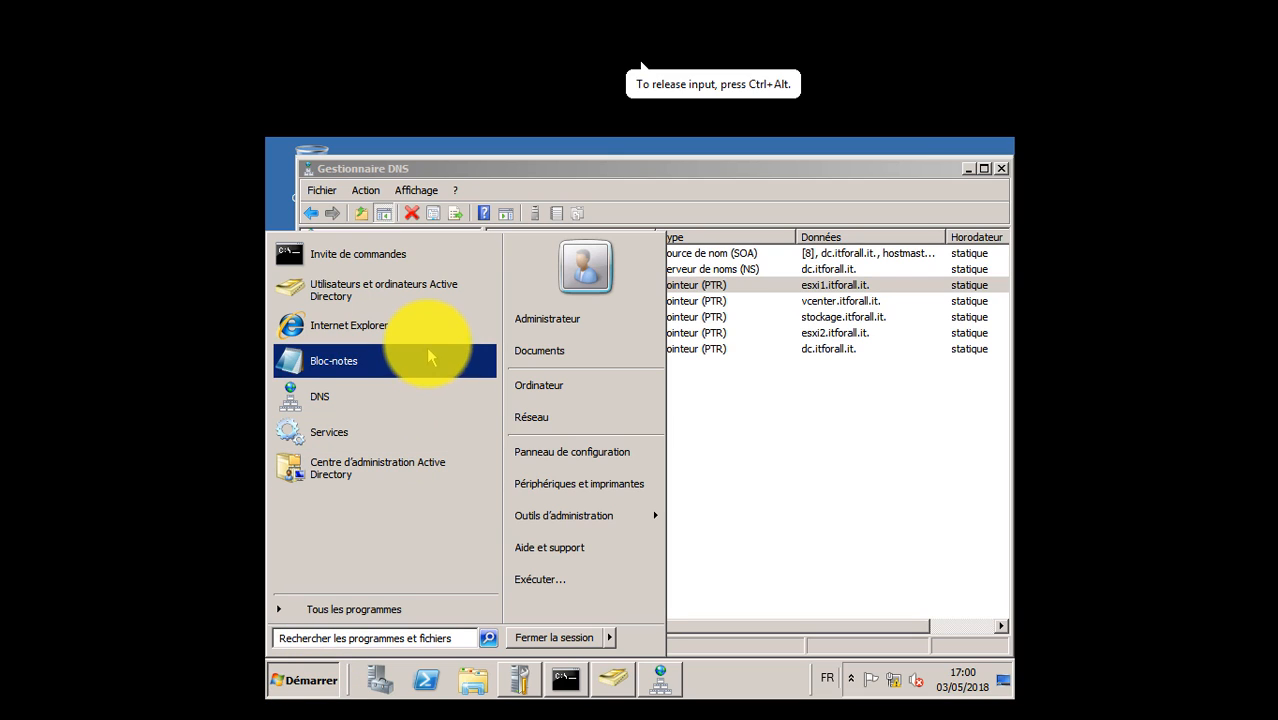
{"action": "left_click", "coordinate": [405, 325]}
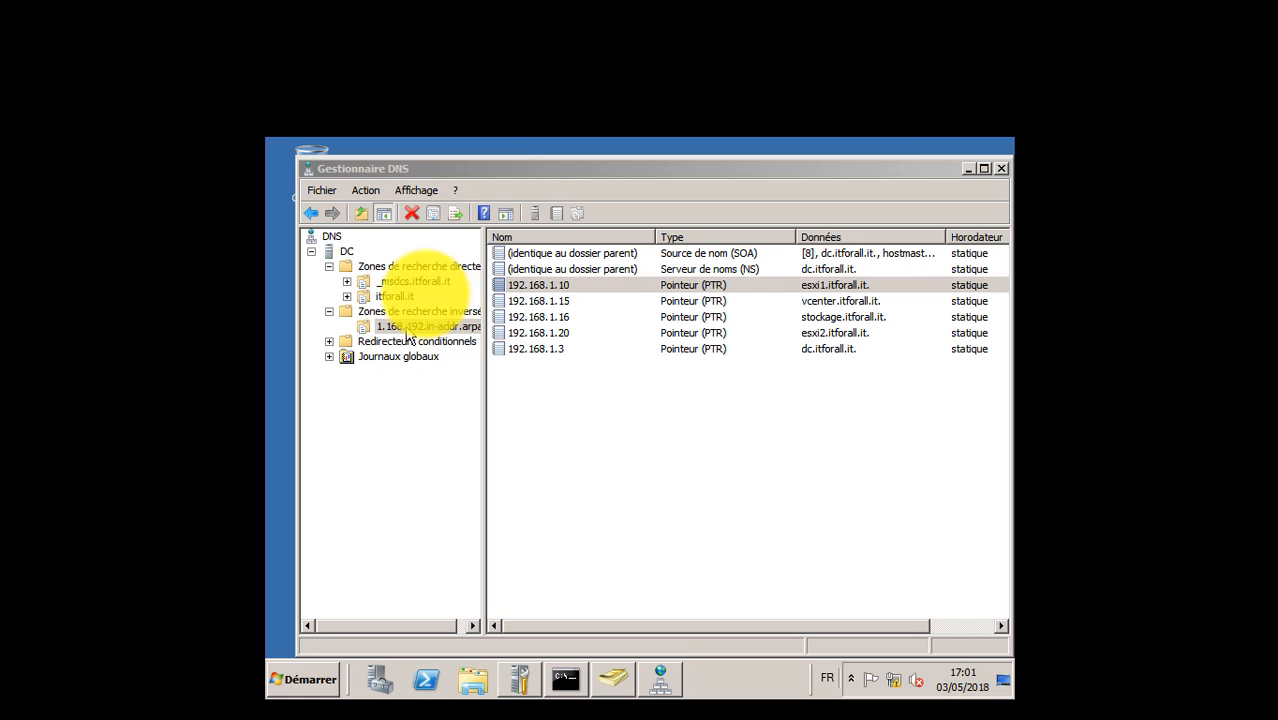
Check the vSphere Client installer's extraction progress on VCENTER, switching between it and DC
{"action": "mouse_move", "coordinate": [679, 63]}
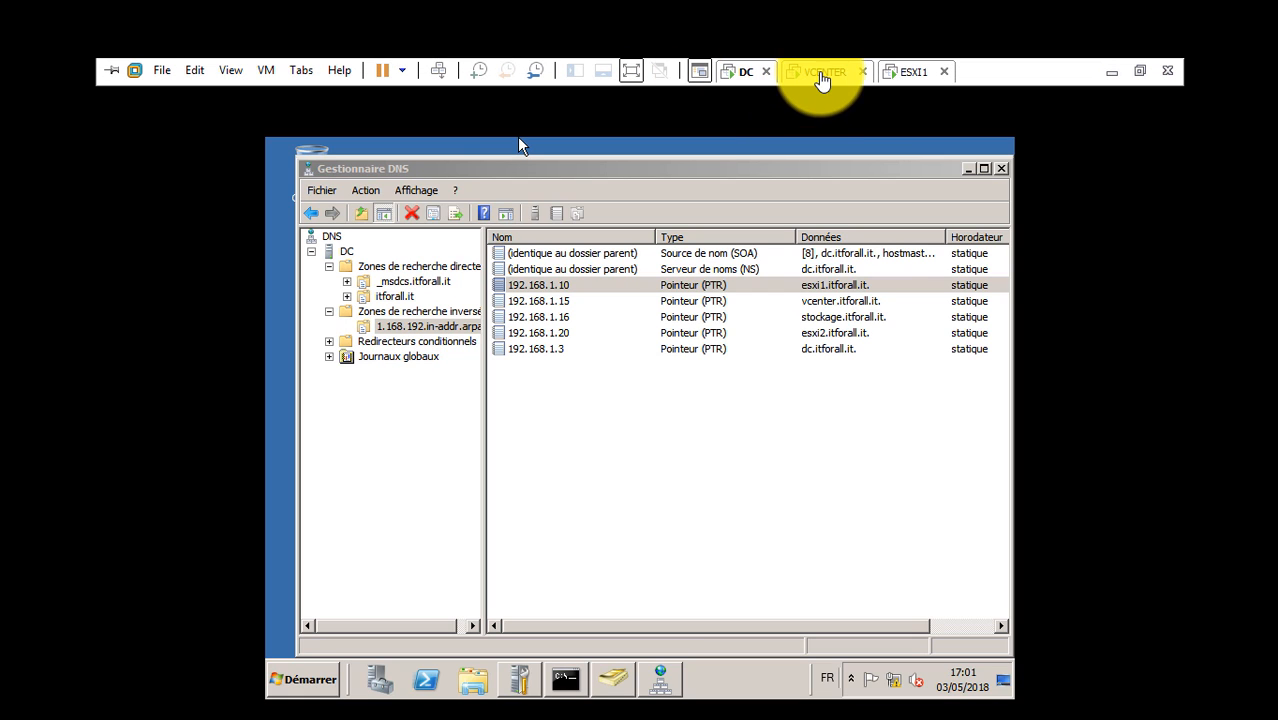
{"action": "left_click", "coordinate": [821, 76]}
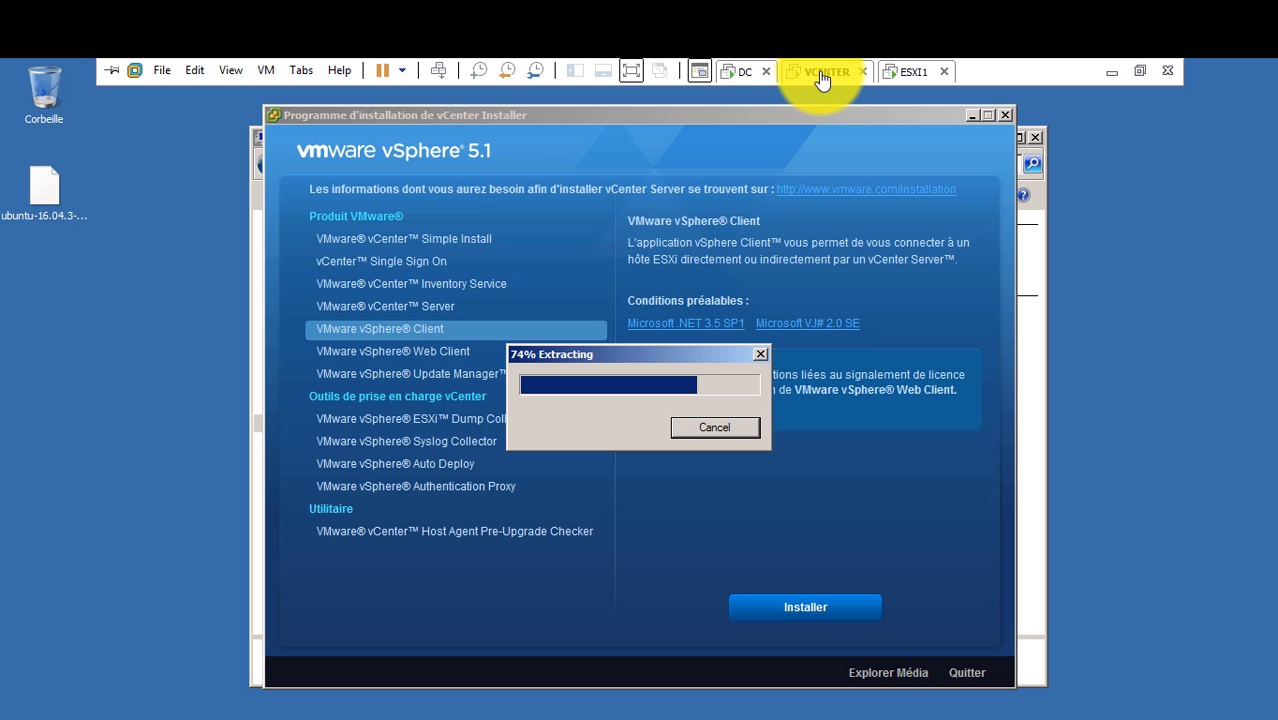
{"action": "left_click", "coordinate": [745, 74]}
{"action": "left_click", "coordinate": [578, 513]}
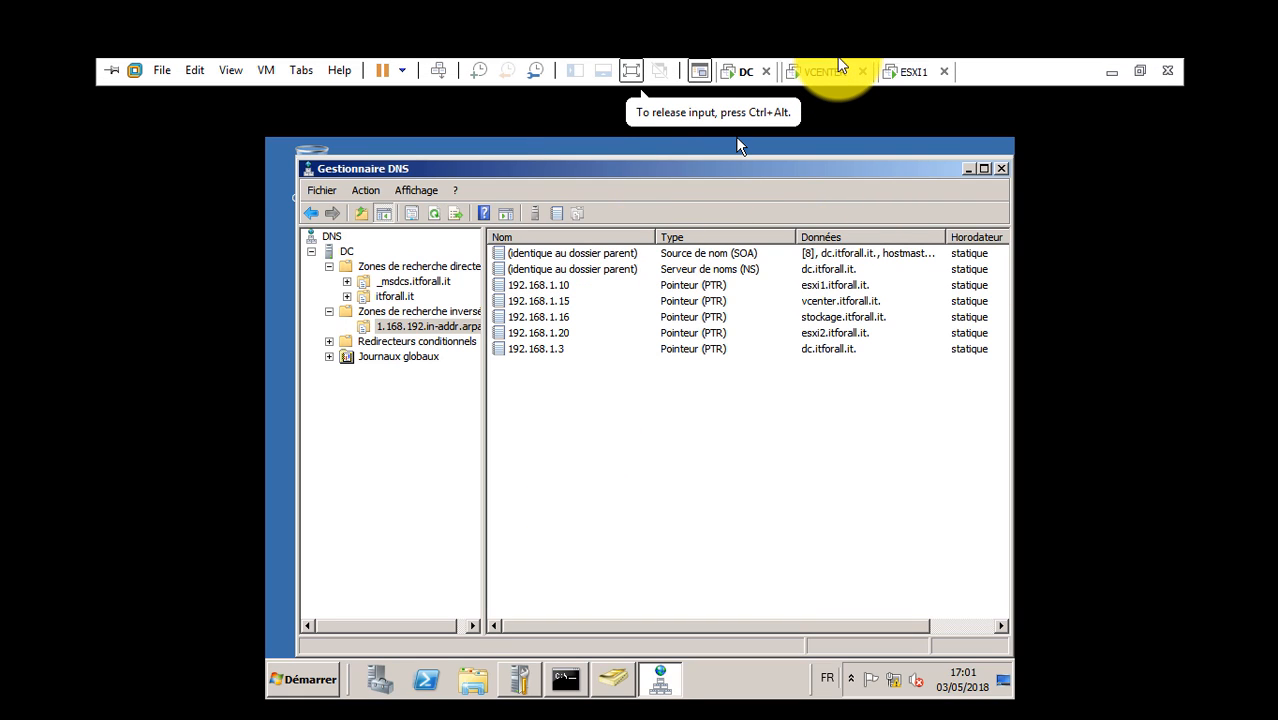
{"action": "left_click", "coordinate": [826, 72]}
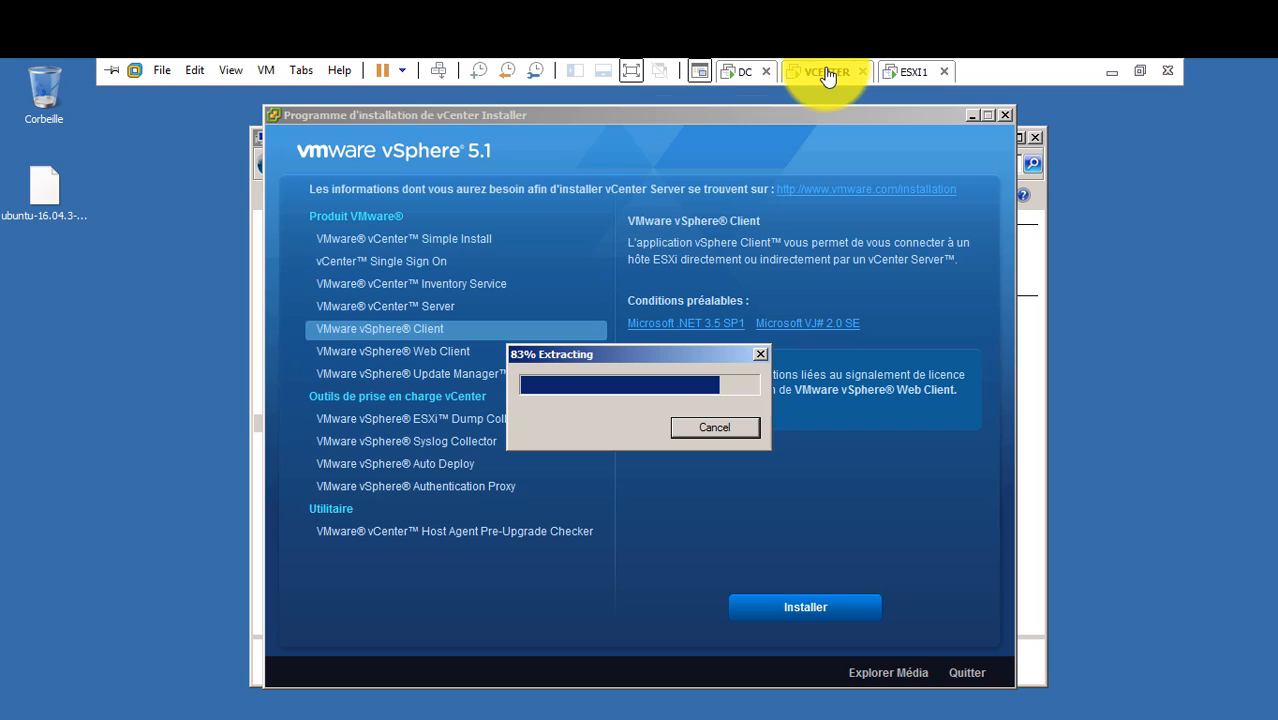
Switch to DC and minimise the DNS manager, Active Directory users and computers, and command prompt windows
{"action": "left_click", "coordinate": [744, 80]}
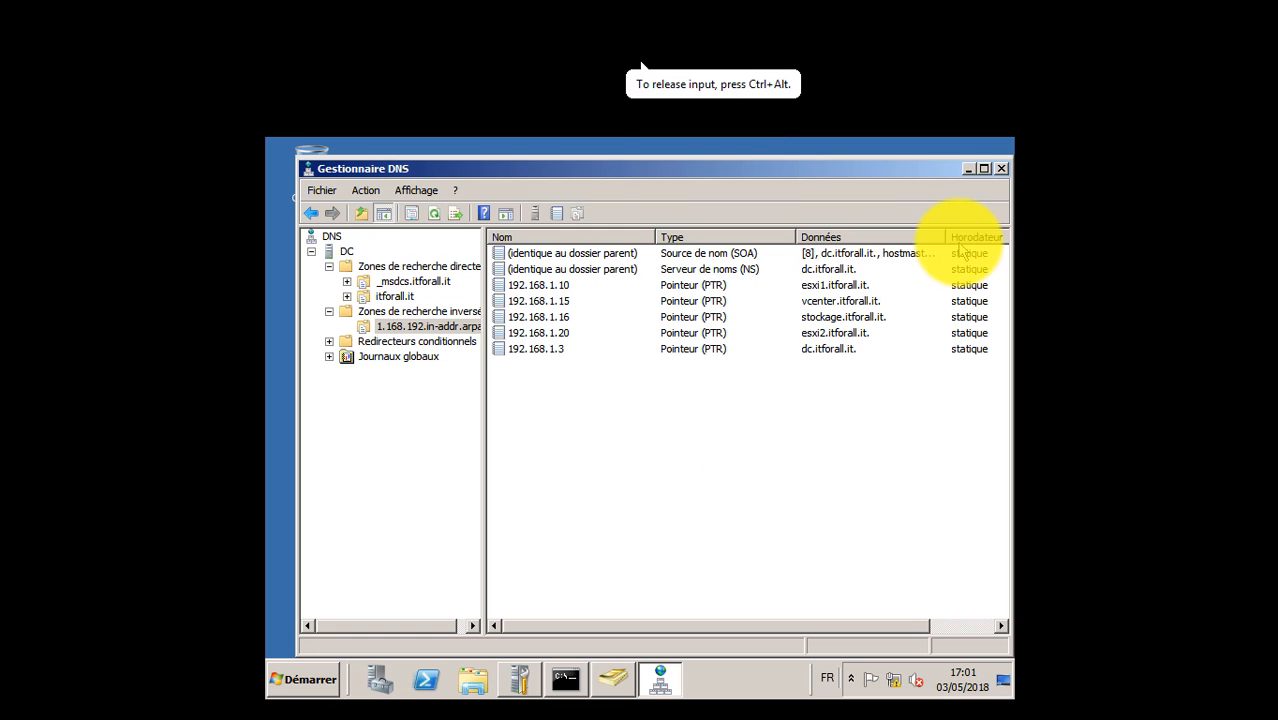
{"action": "left_click", "coordinate": [968, 170]}
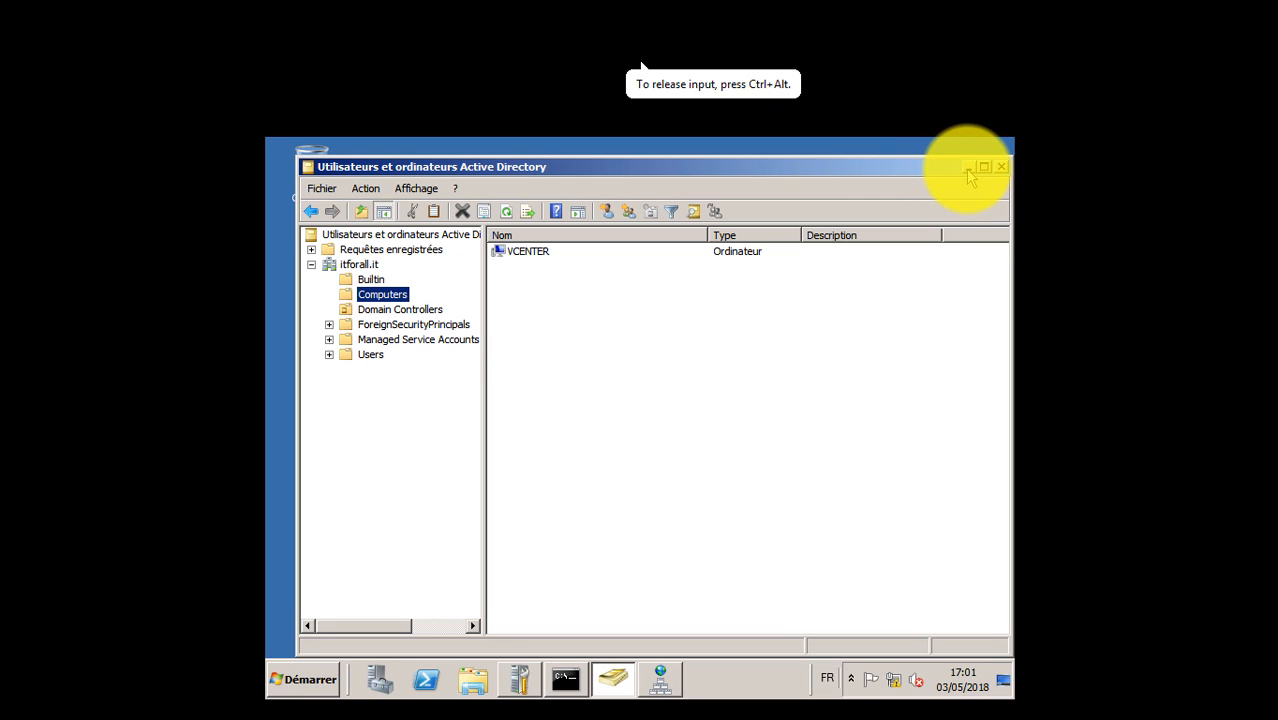
{"action": "left_click", "coordinate": [968, 168]}
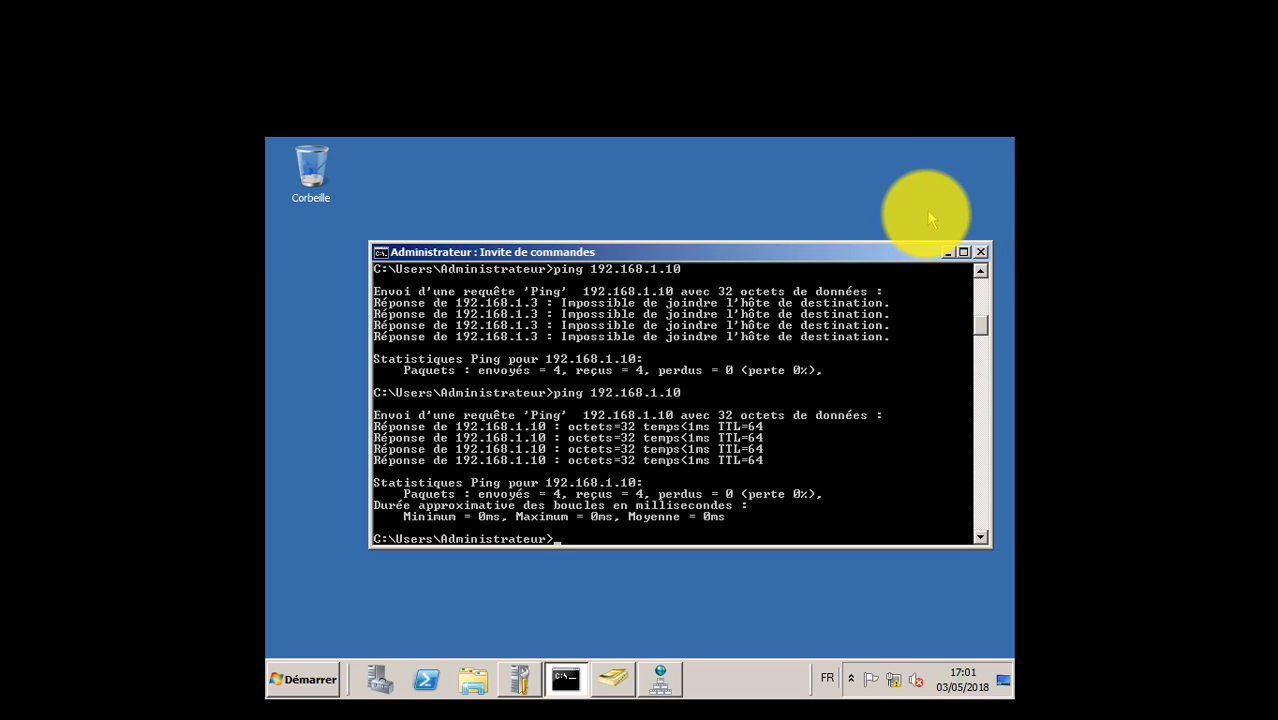
{"action": "left_click", "coordinate": [944, 251]}
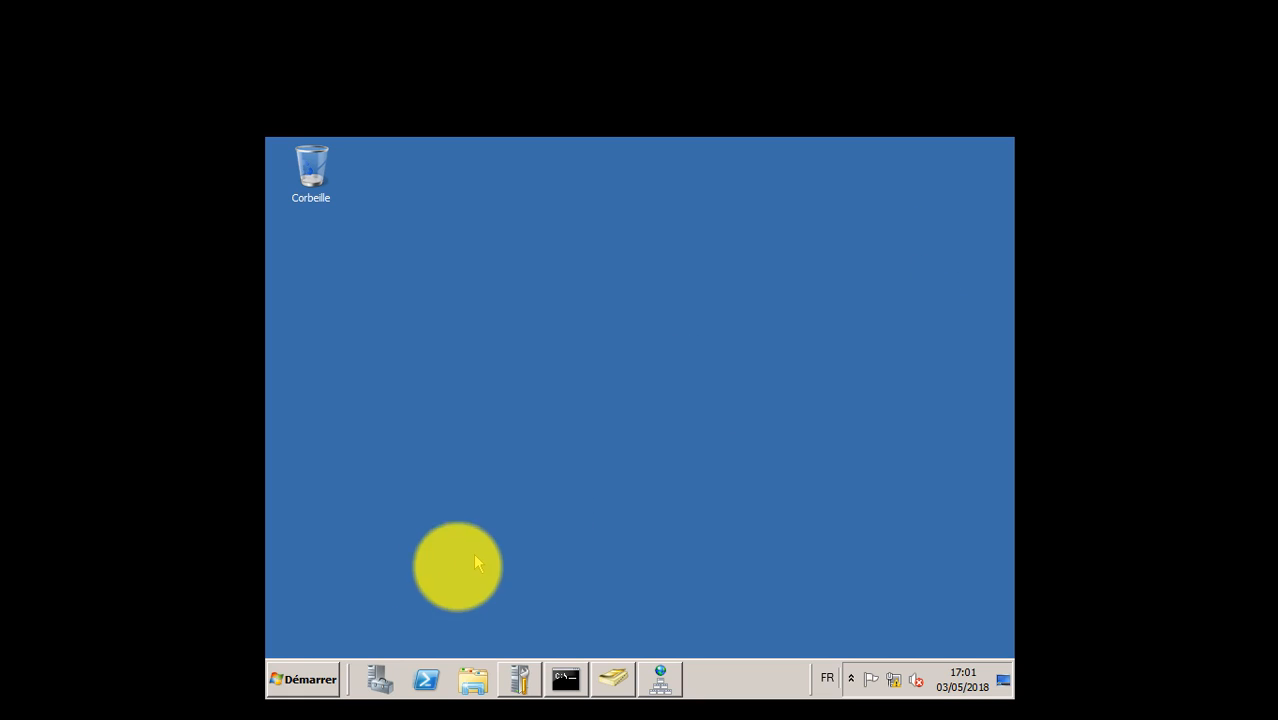
Launch Internet Explorer on DC, browse to 192.168.1.10 and accept the secure connection alert
{"action": "left_click", "coordinate": [308, 679]}
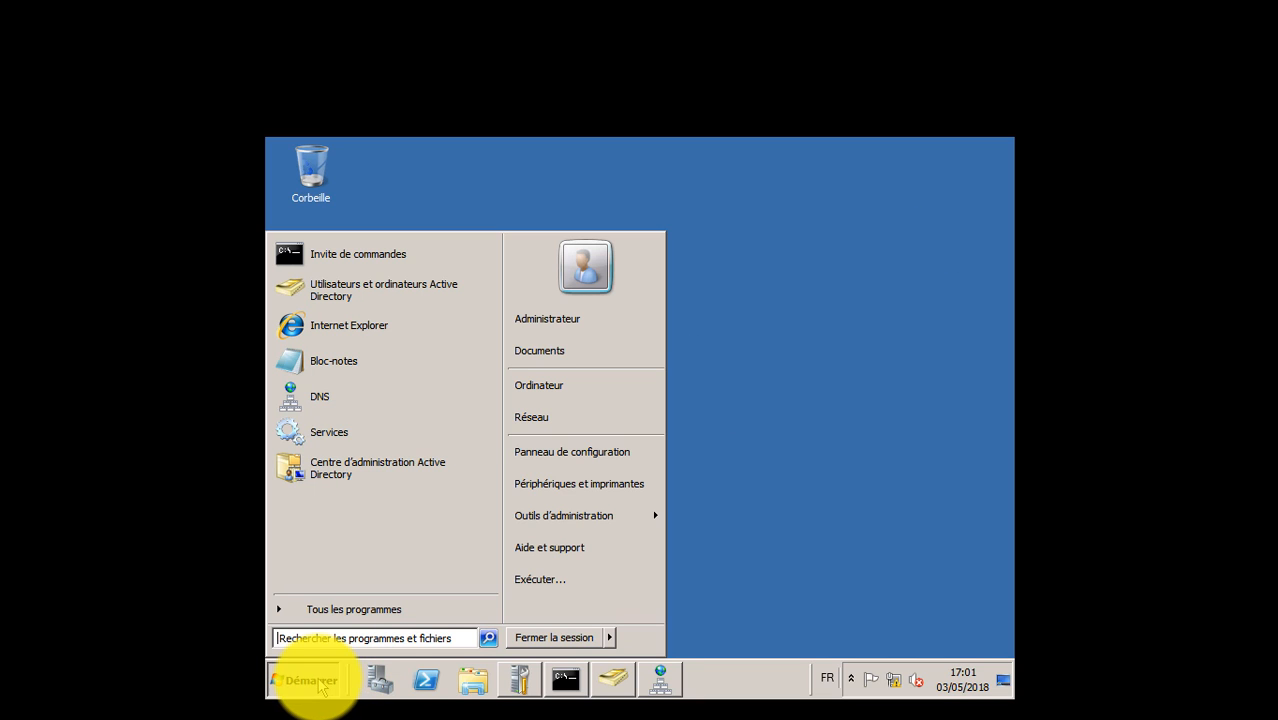
{"action": "left_click", "coordinate": [385, 334]}
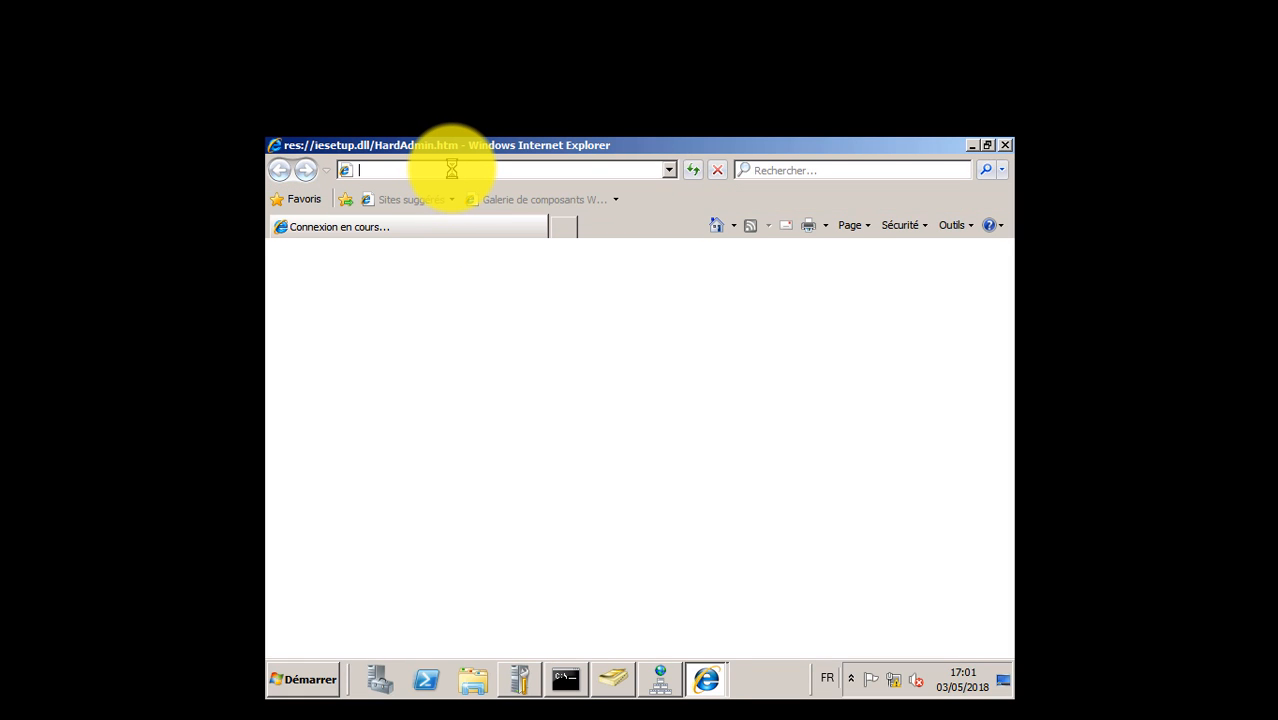
{"action": "type", "text": "192.168.1.10res://iesetup.dll/HardAdmin.htm"}
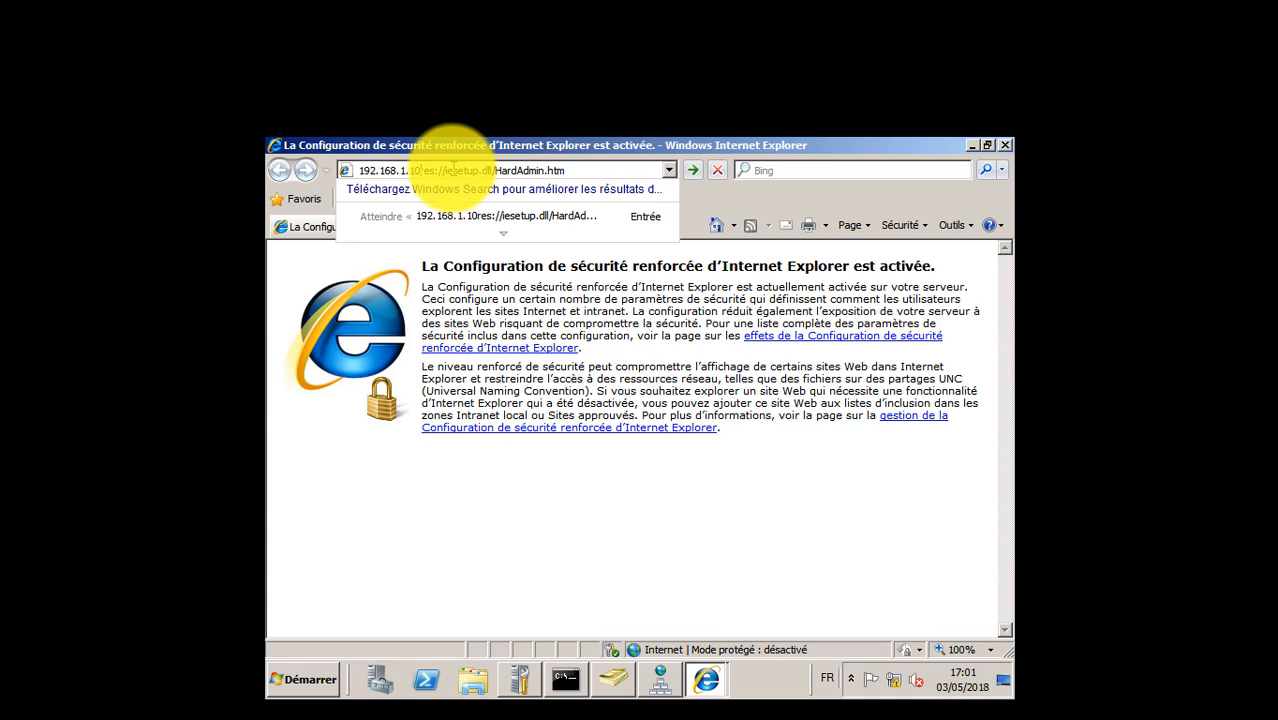
{"action": "left_click", "coordinate": [580, 171]}
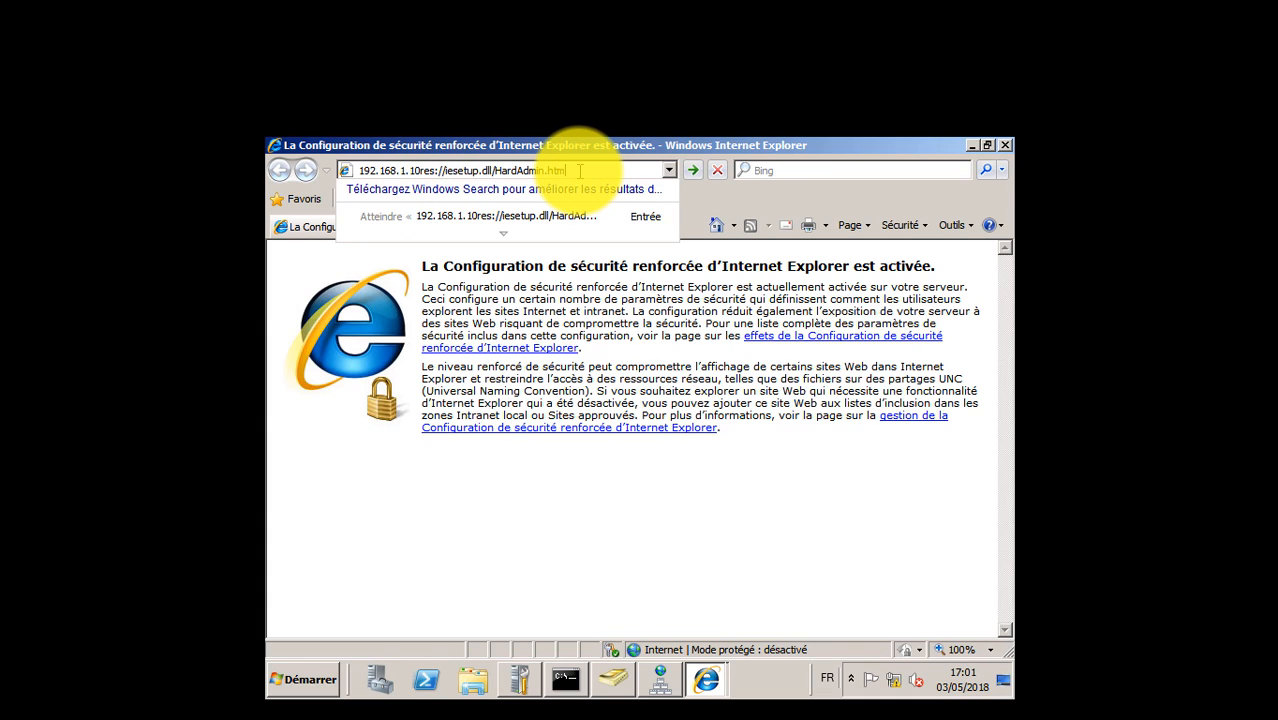
{"action": "key", "text": "BackSpace"}
{"action": "key", "text": "BackSpace"}
{"action": "key", "text": "BackSpace"}
{"action": "key", "text": "BackSpace"}
{"action": "key", "text": "BackSpace"}
{"action": "key", "text": "BackSpace"}
{"action": "key", "text": "BackSpace"}
{"action": "key", "text": "BackSpace"}
{"action": "key", "text": "BackSpace"}
{"action": "key", "text": "BackSpace"}
{"action": "key", "text": "BackSpace"}
{"action": "key", "text": "BackSpace"}
{"action": "key", "text": "BackSpace"}
{"action": "key", "text": "BackSpace"}
{"action": "key", "text": "BackSpace"}
{"action": "key", "text": "BackSpace"}
{"action": "key", "text": "BackSpace"}
{"action": "key", "text": "BackSpace"}
{"action": "key", "text": "BackSpace"}
{"action": "key", "text": "BackSpace"}
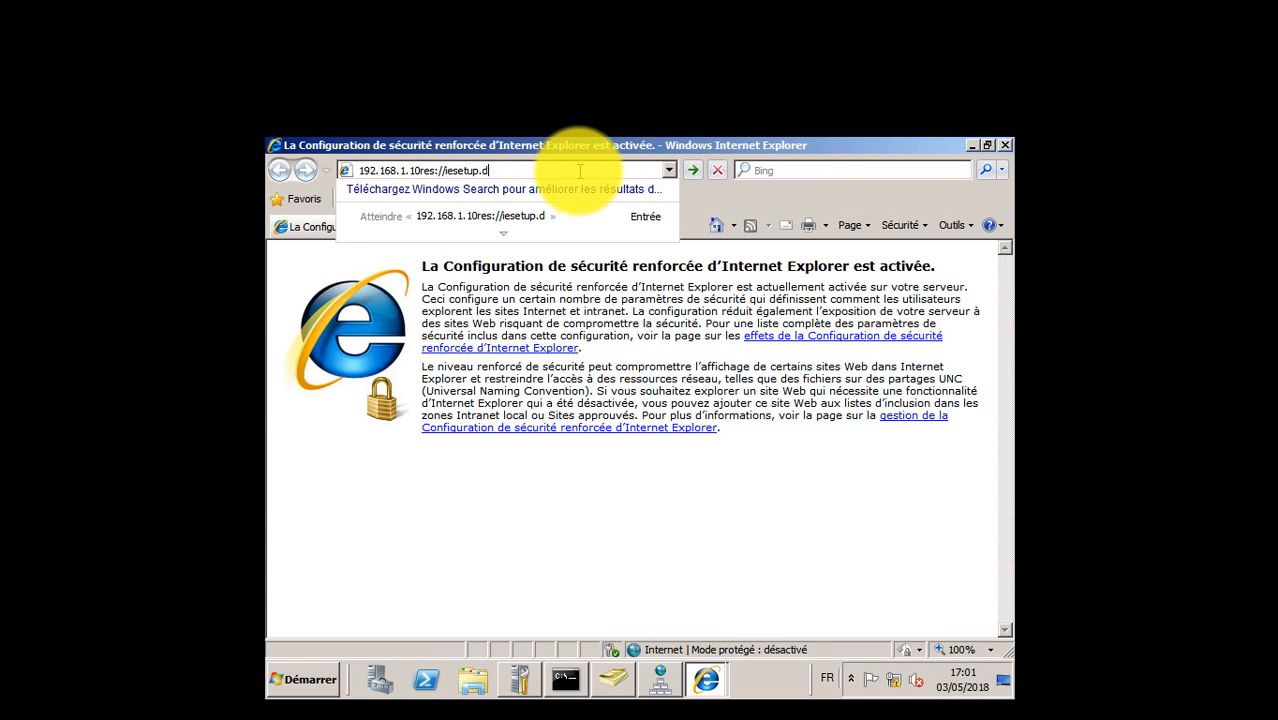
{"action": "key", "text": "BackSpace"}
{"action": "key", "text": "BackSpace"}
{"action": "key", "text": "BackSpace"}
{"action": "key", "text": "BackSpace"}
{"action": "key", "text": "BackSpace"}
{"action": "key", "text": "BackSpace"}
{"action": "key", "text": "BackSpace"}
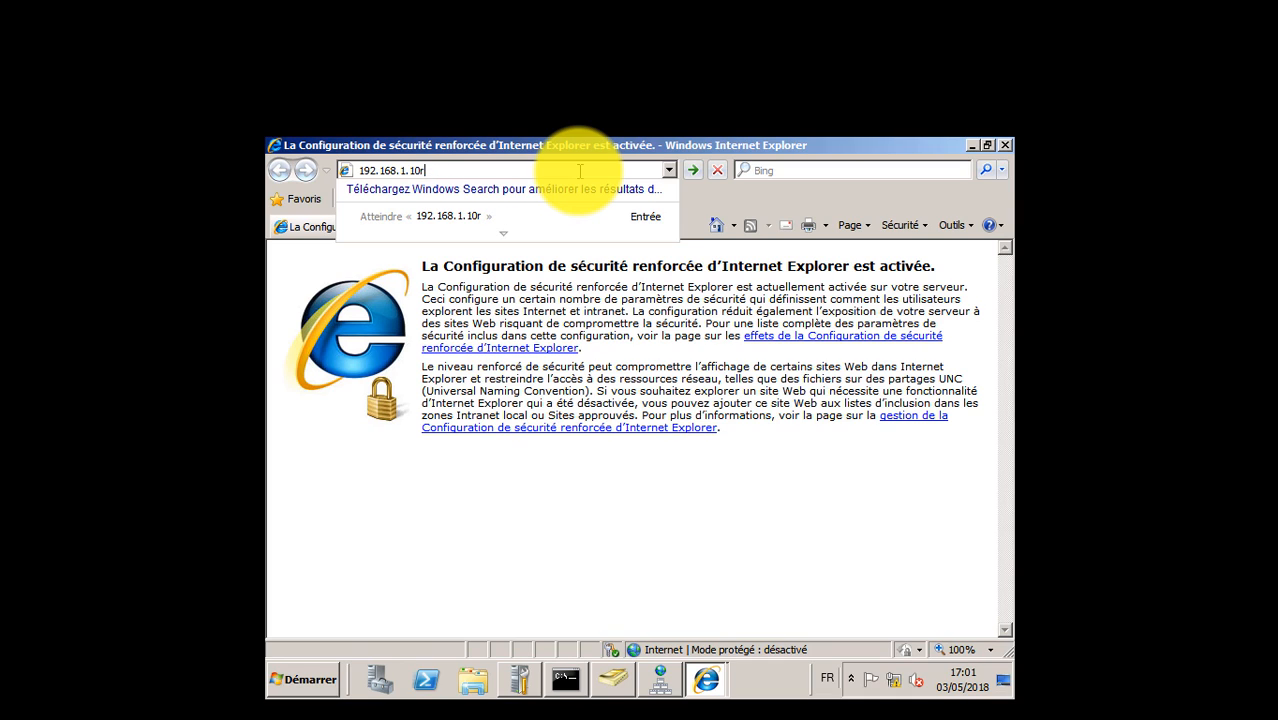
{"action": "key", "text": "Return"}
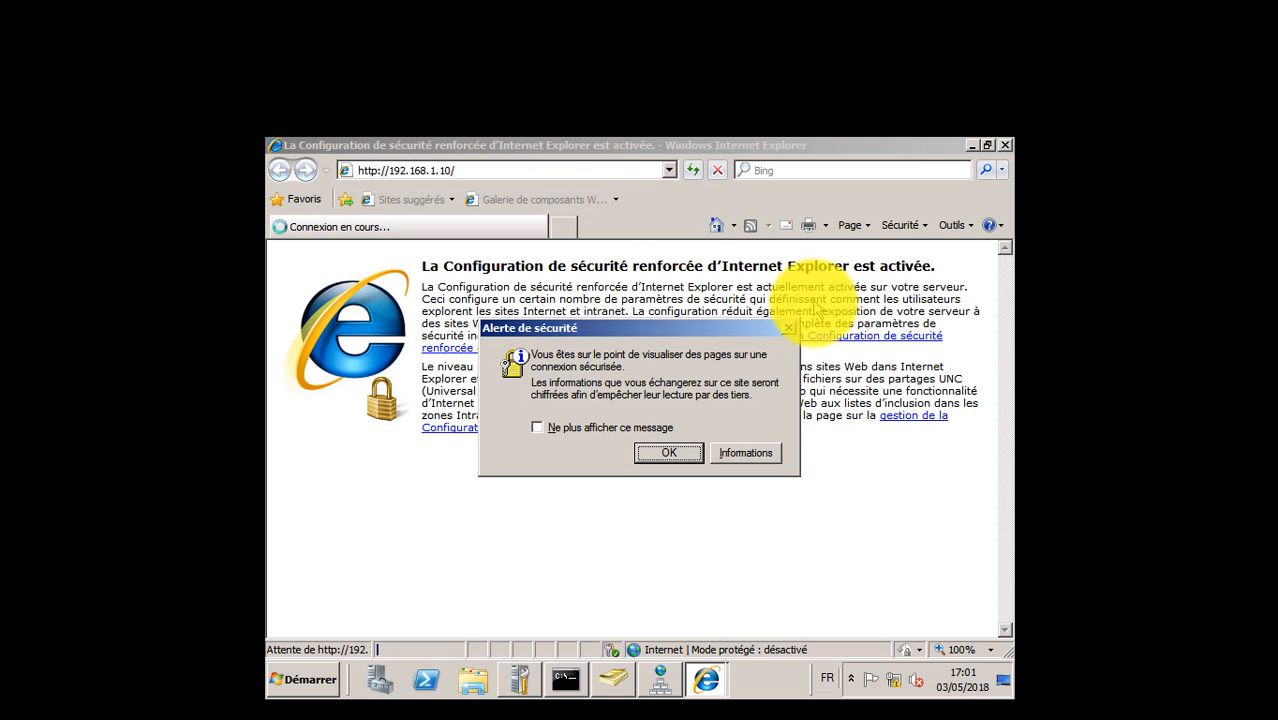
{"action": "left_click", "coordinate": [669, 453]}
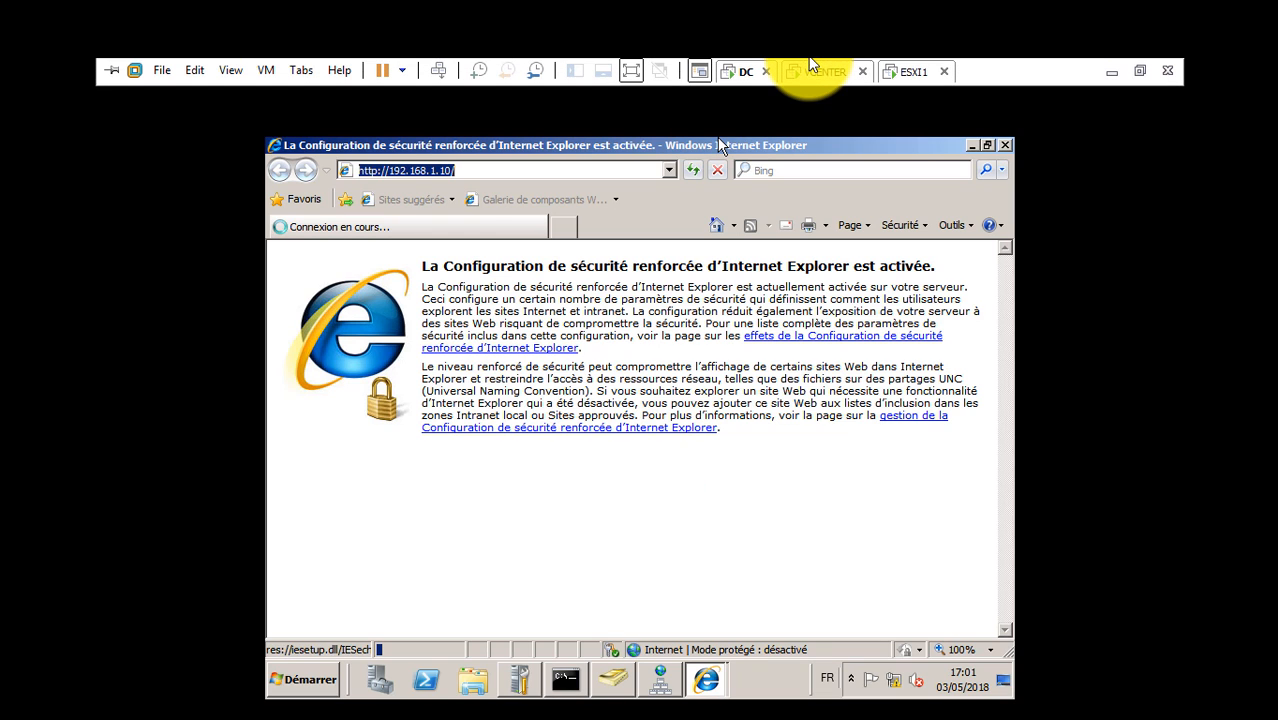
Confirm Français (Standard) as the vSphere Client installation language on VCENTER and monitor the setup's preparation alongside the DC browser
{"action": "left_click", "coordinate": [815, 71]}
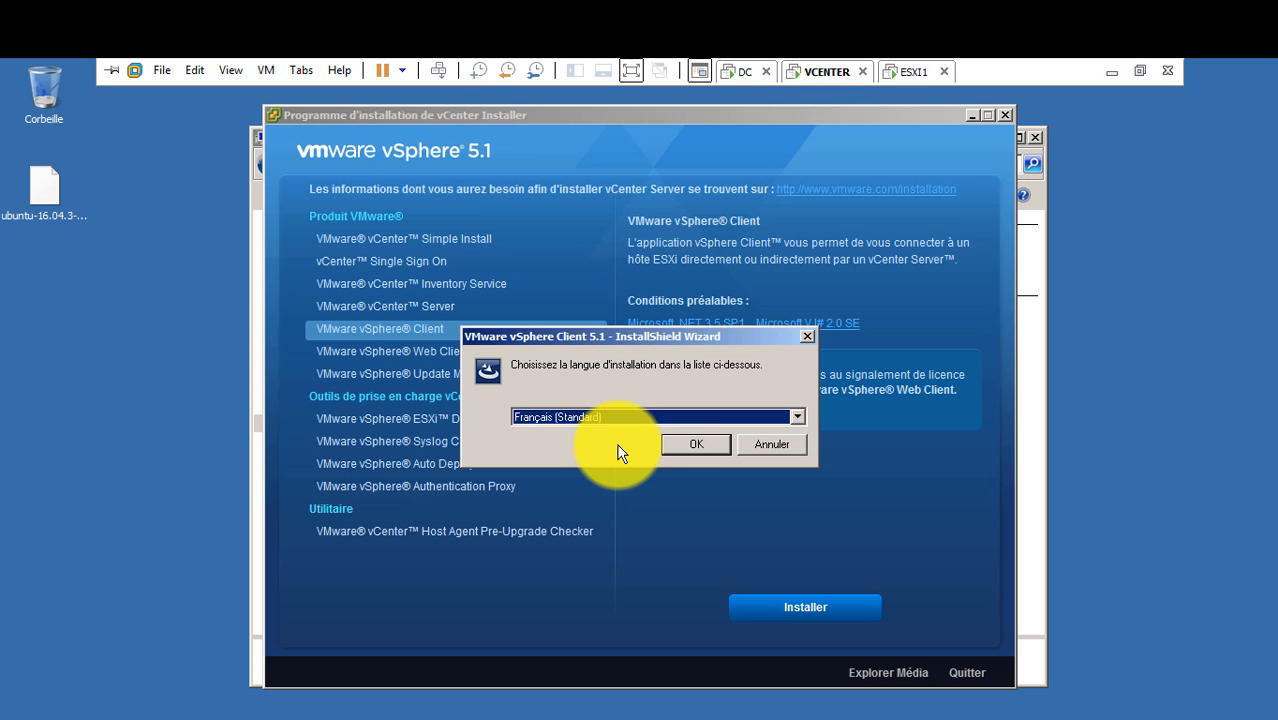
{"action": "left_click", "coordinate": [670, 445]}
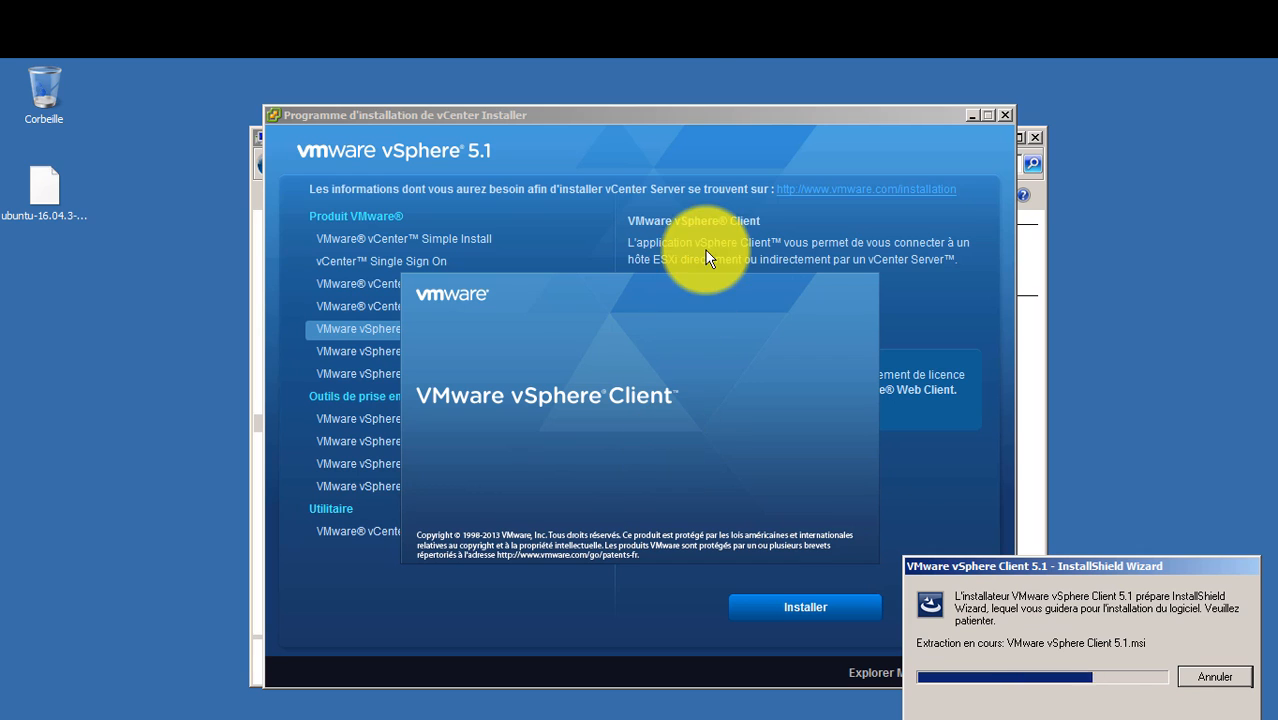
{"action": "mouse_move", "coordinate": [662, 63]}
{"action": "left_click", "coordinate": [742, 73]}
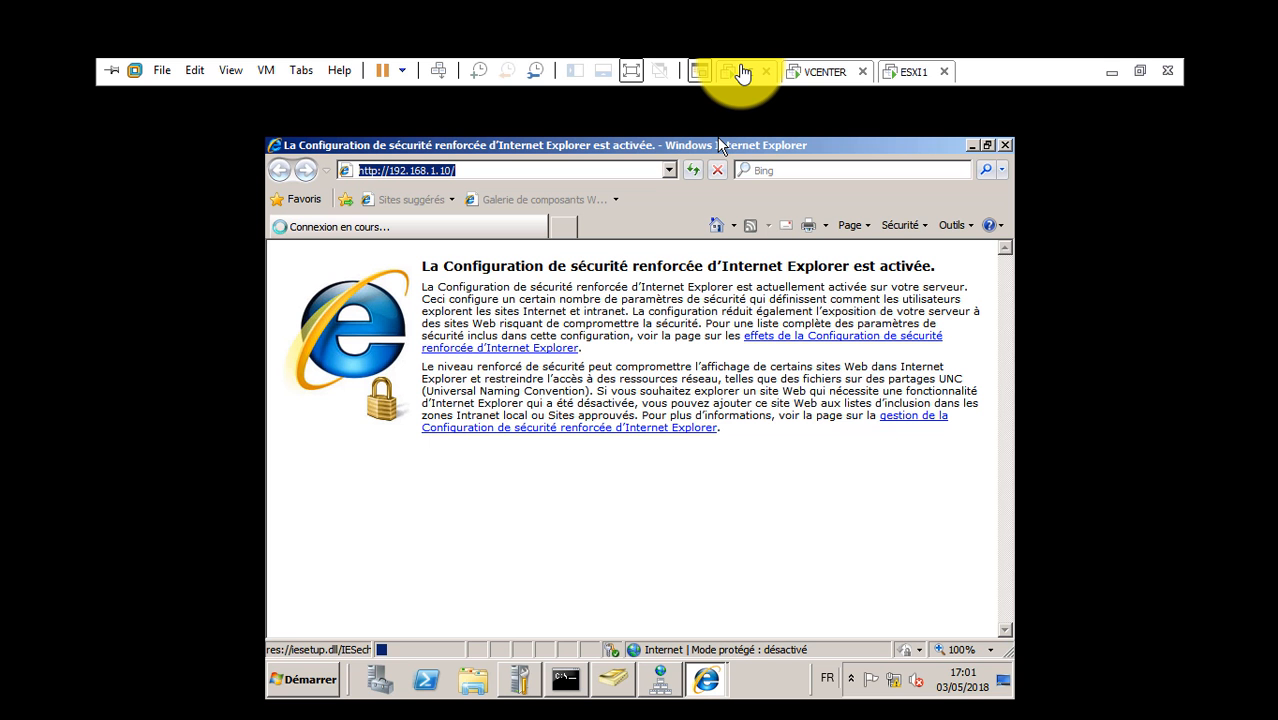
{"action": "left_click", "coordinate": [812, 72]}
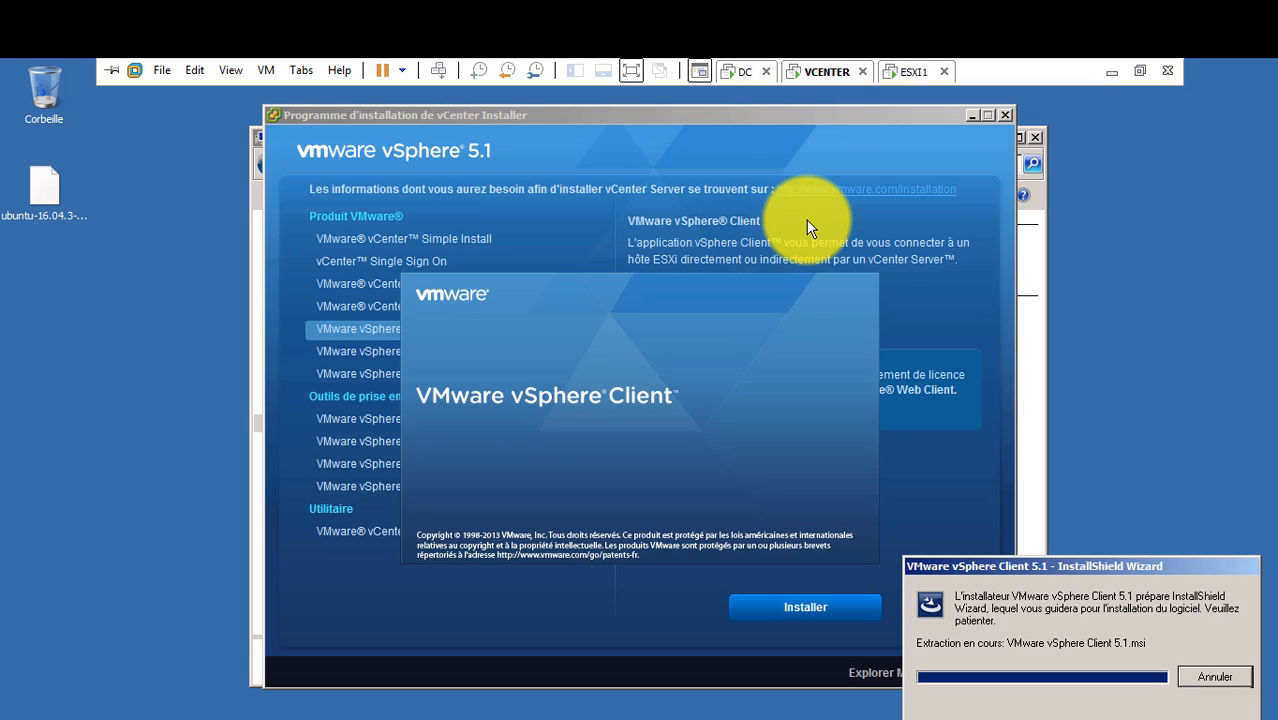
{"action": "left_click", "coordinate": [742, 73]}
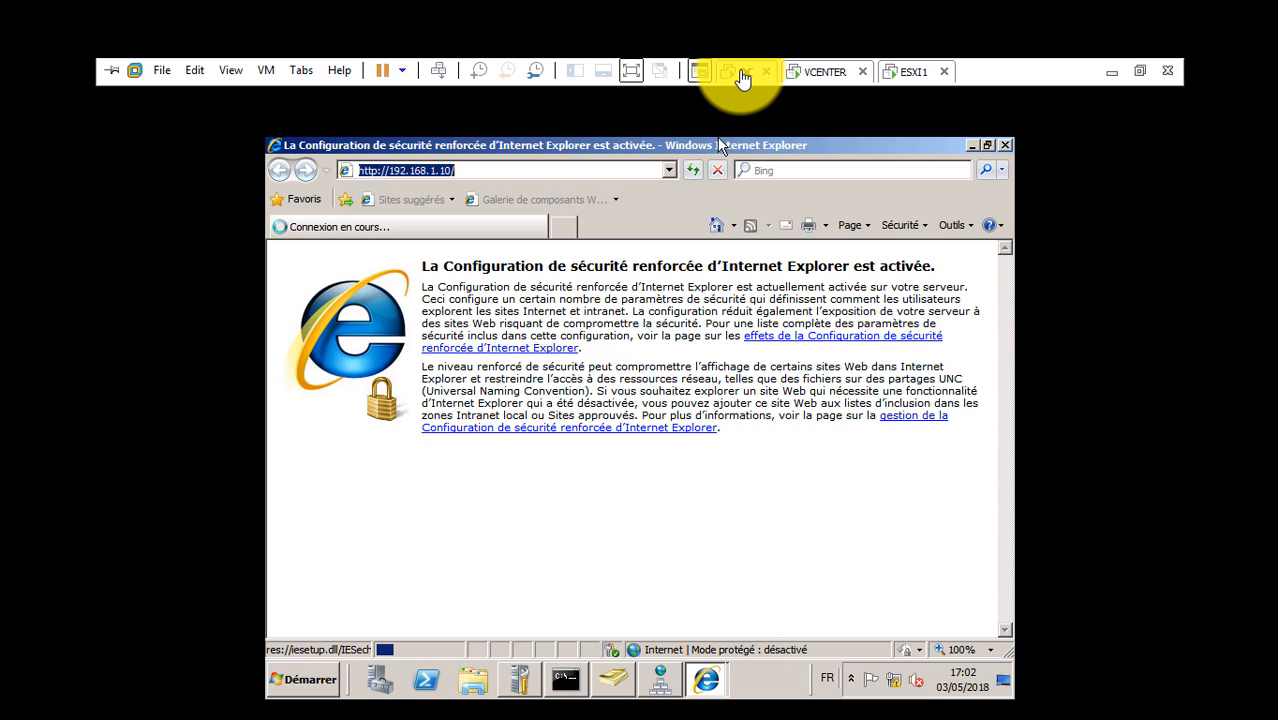
{"action": "left_click", "coordinate": [820, 74]}
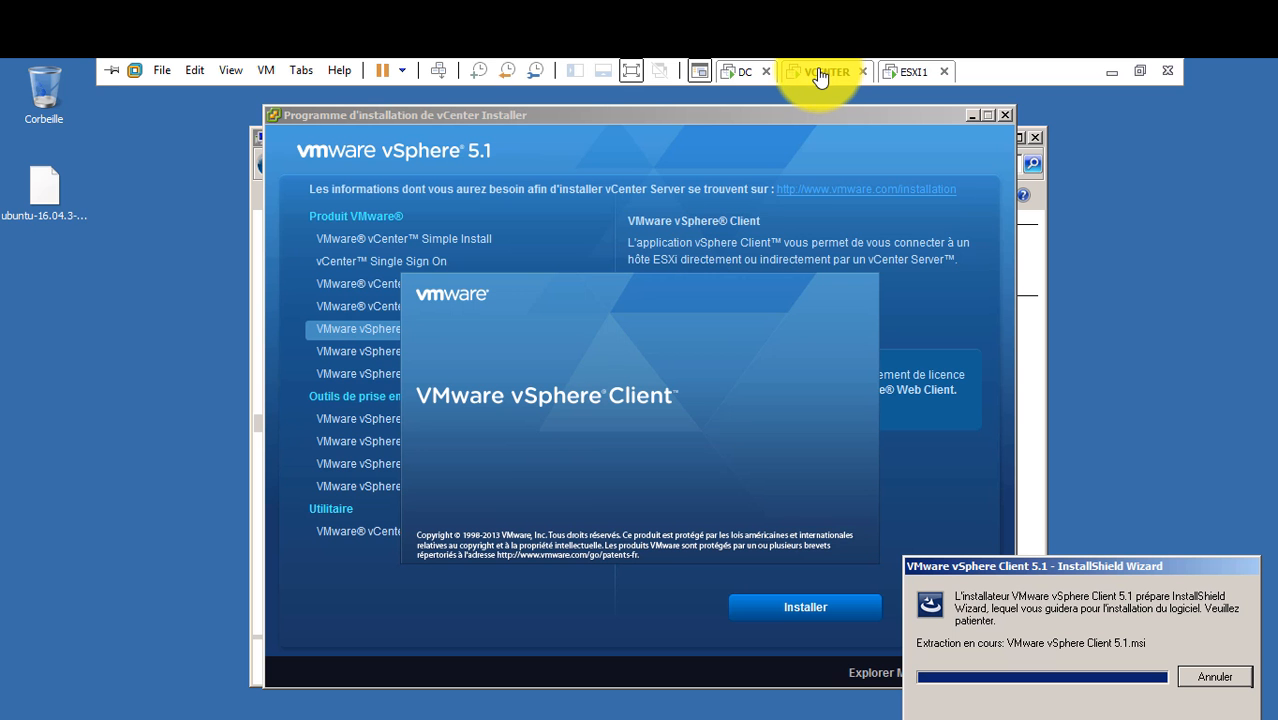
Switch to DC, continue to the 192.168.1.10 website despite its certificate warning and accept the secure connection alert
{"action": "left_click", "coordinate": [743, 72]}
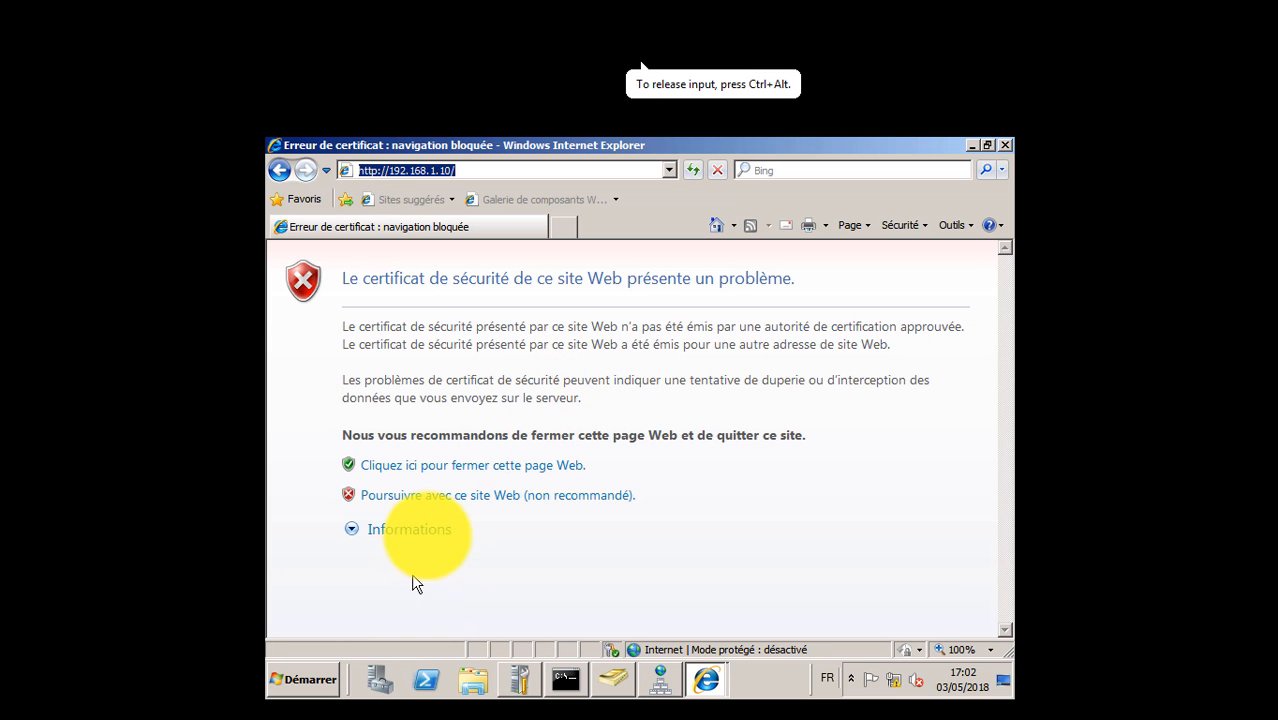
{"action": "left_click", "coordinate": [480, 500]}
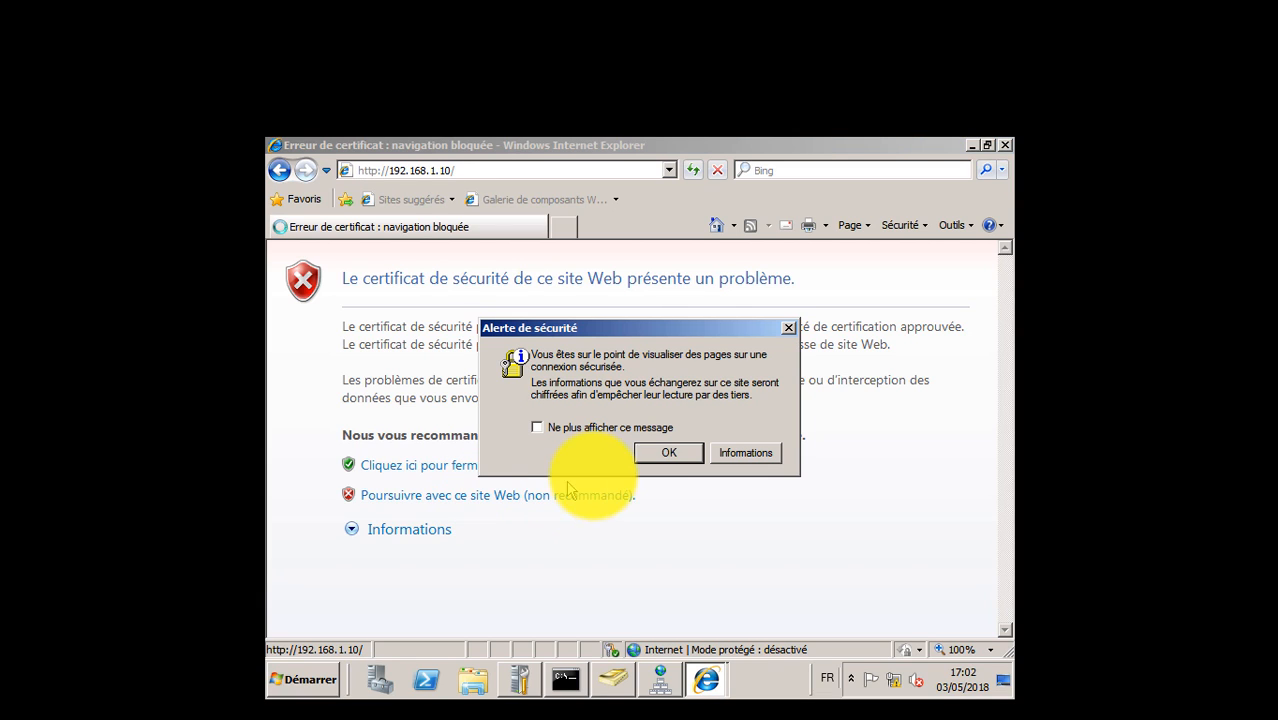
{"action": "left_click", "coordinate": [646, 452]}
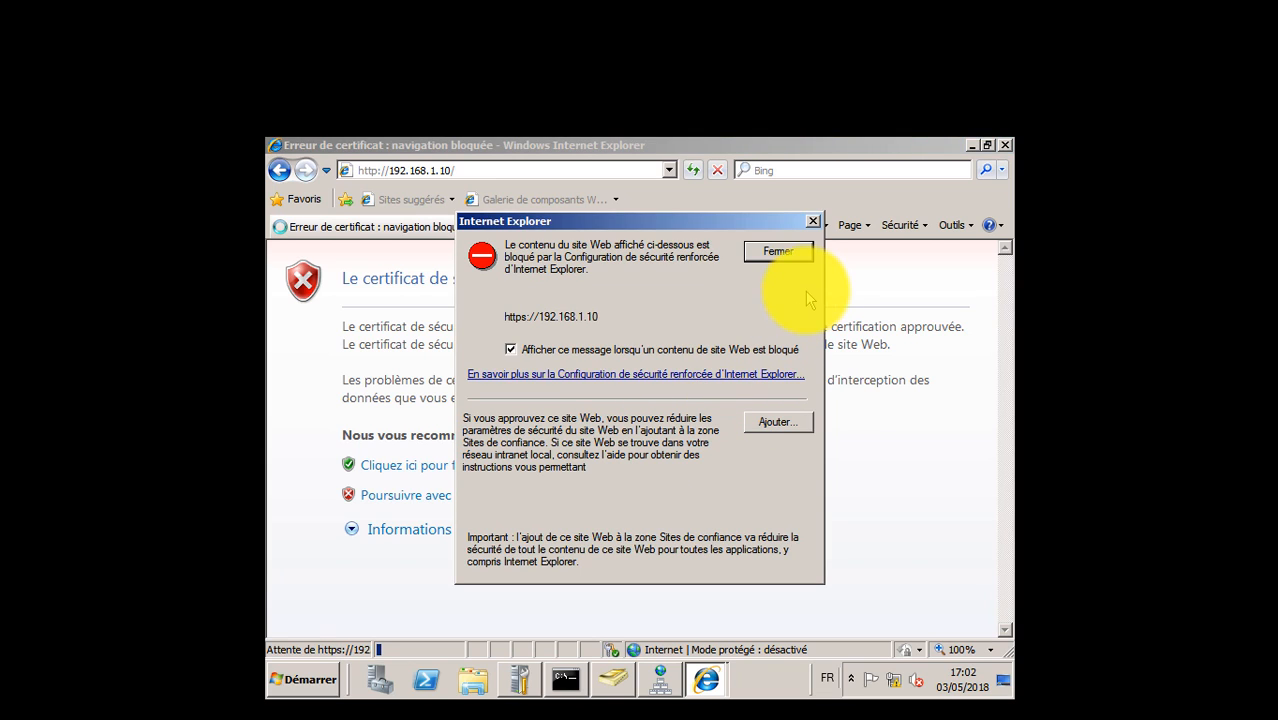
{"action": "left_click", "coordinate": [789, 424]}
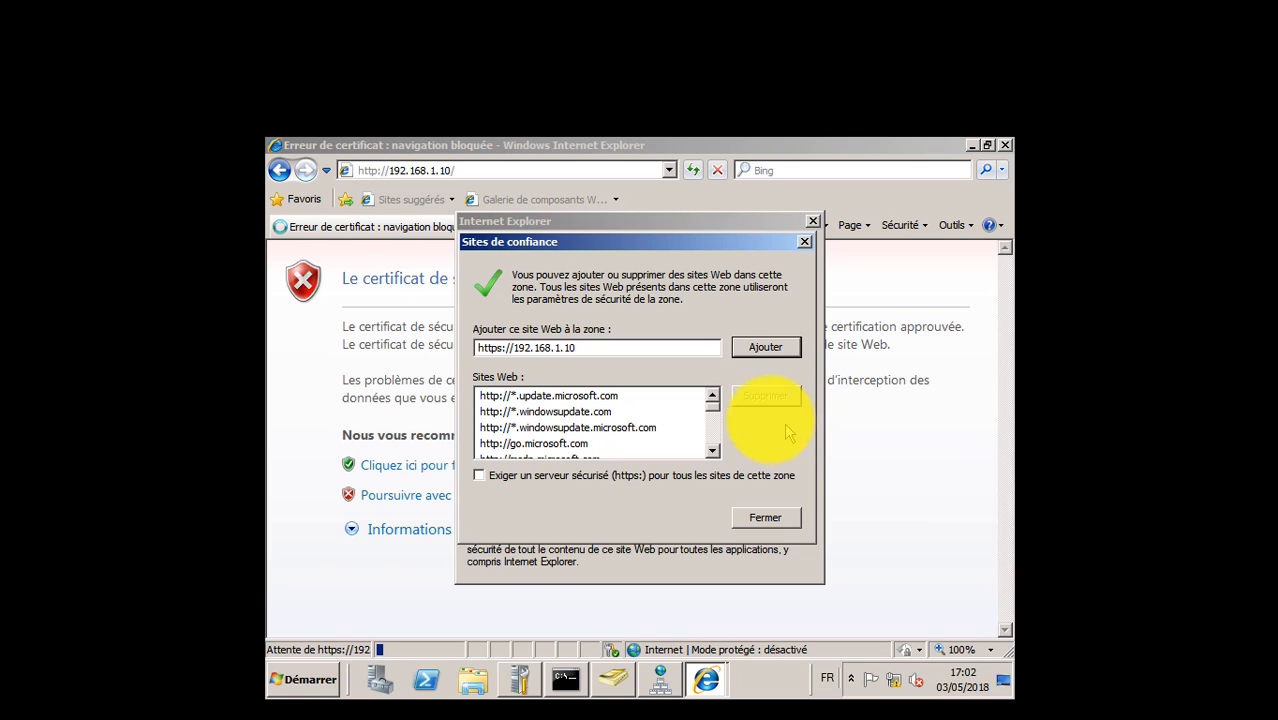
{"action": "left_click", "coordinate": [766, 347]}
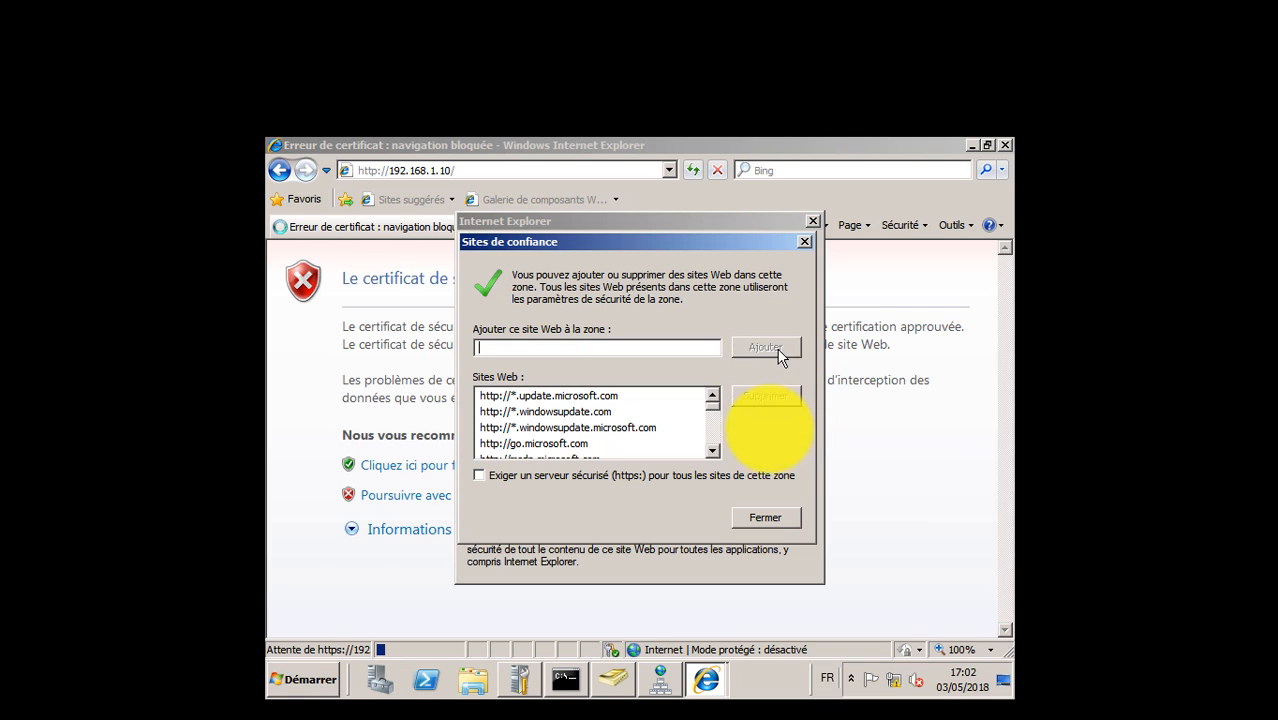
{"action": "left_click", "coordinate": [765, 514]}
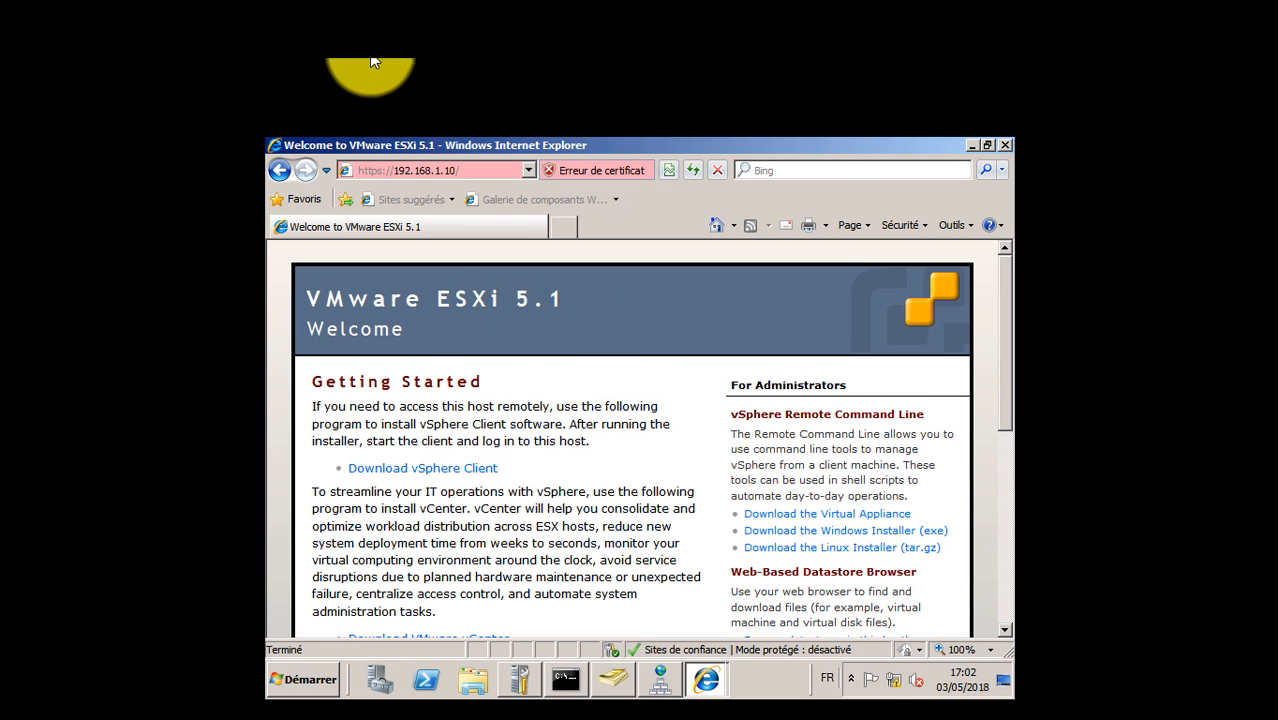
{"action": "left_click", "coordinate": [478, 168]}
{"action": "left_click", "coordinate": [478, 168]}
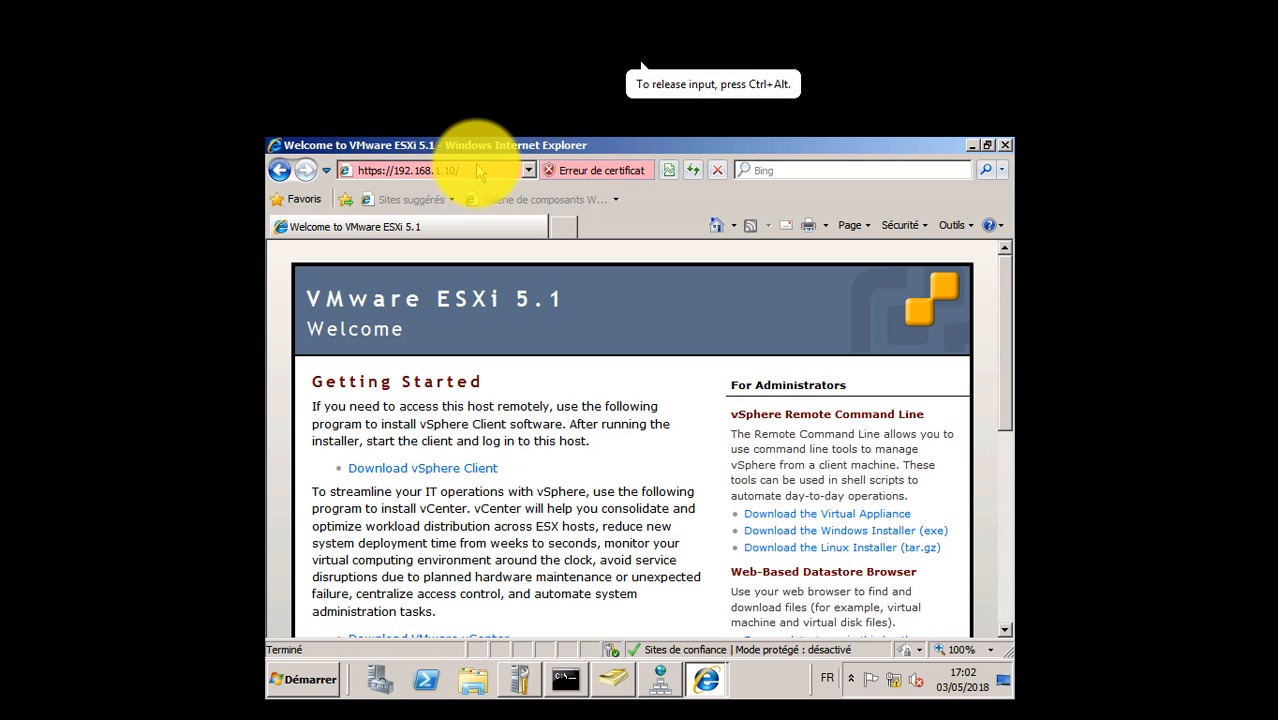
{"action": "key", "text": "BackSpace"}
{"action": "key", "text": "BackSpace"}
{"action": "key", "text": "BackSpace"}
{"action": "key", "text": "BackSpace"}
{"action": "key", "text": "BackSpace"}
{"action": "key", "text": "BackSpace"}
{"action": "key", "text": "BackSpace"}
{"action": "key", "text": "BackSpace"}
{"action": "key", "text": "BackSpace"}
{"action": "key", "text": "BackSpace"}
{"action": "key", "text": "BackSpace"}
{"action": "key", "text": "BackSpace"}
{"action": "key", "text": "BackSpace"}
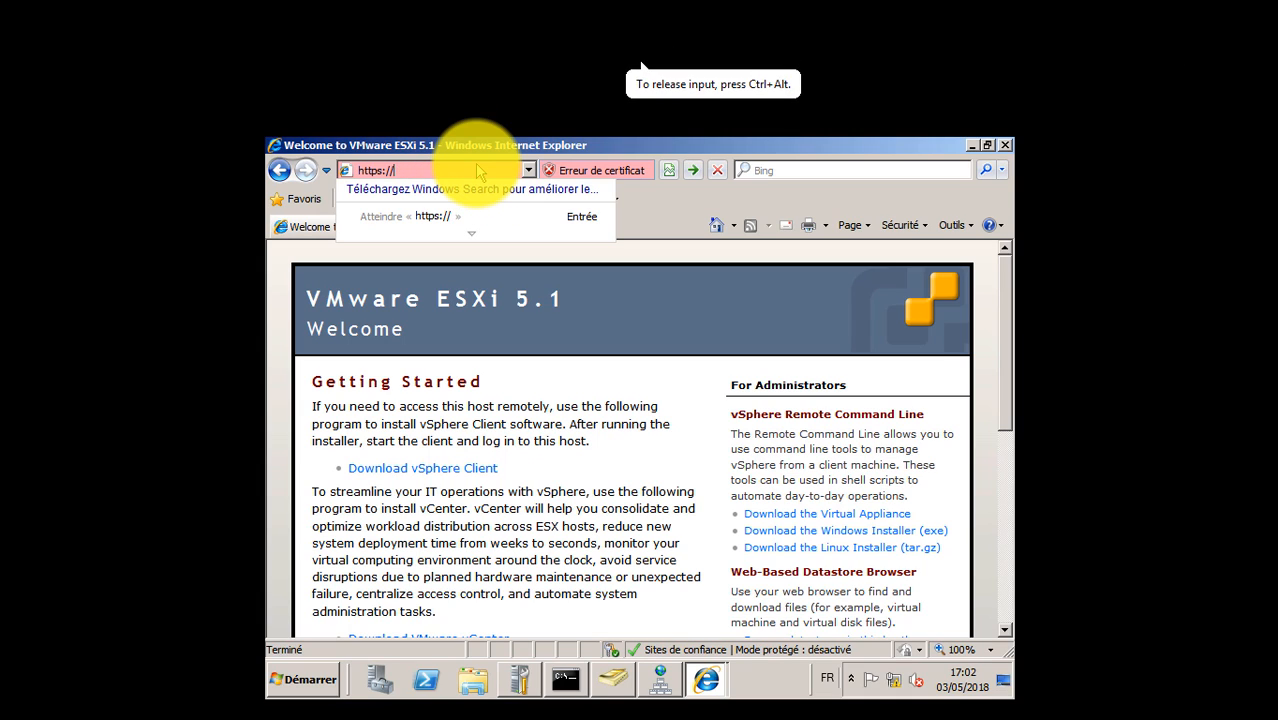
{"action": "type", "text": "/e"}
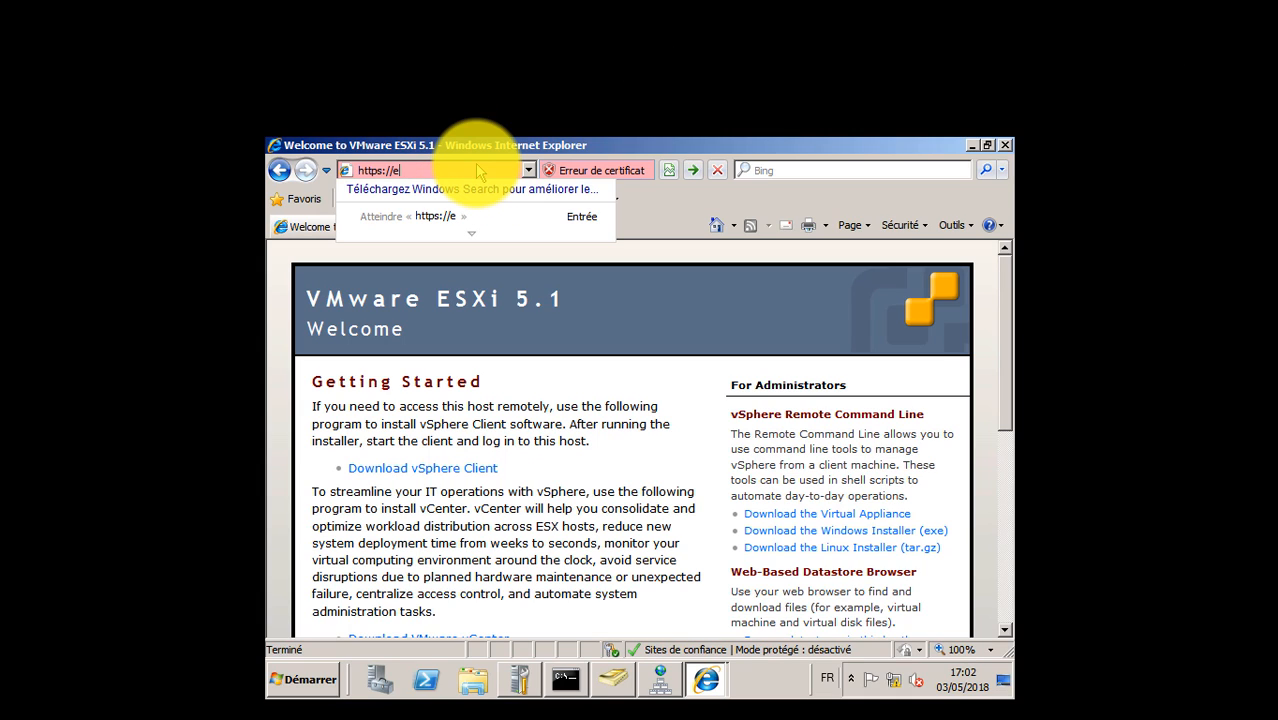
{"action": "type", "text": "sxi1.itforall.it"}
{"action": "key", "text": "Return"}
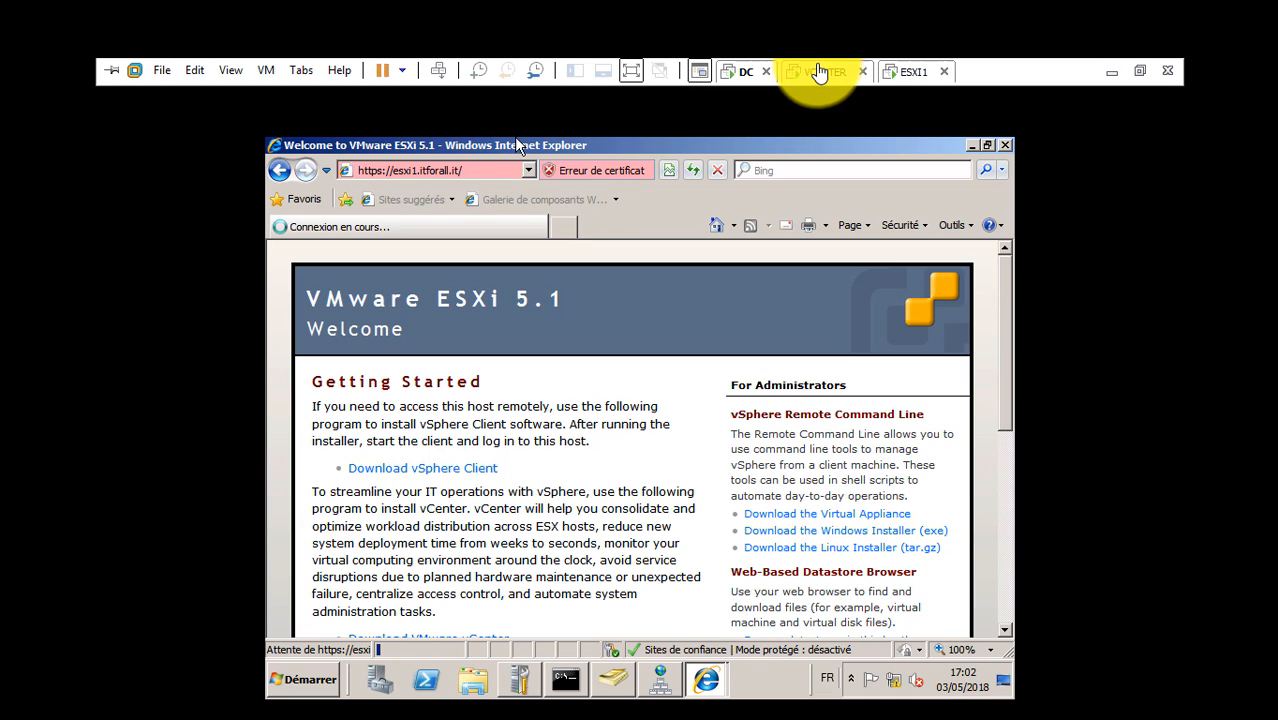
Switch to VCENTER, accept the vSphere Client 5.1 licence agreement, and start installation in the default C:\Program Files (x86)\VMware\Infrastructure\ folder
{"action": "left_click", "coordinate": [818, 72]}
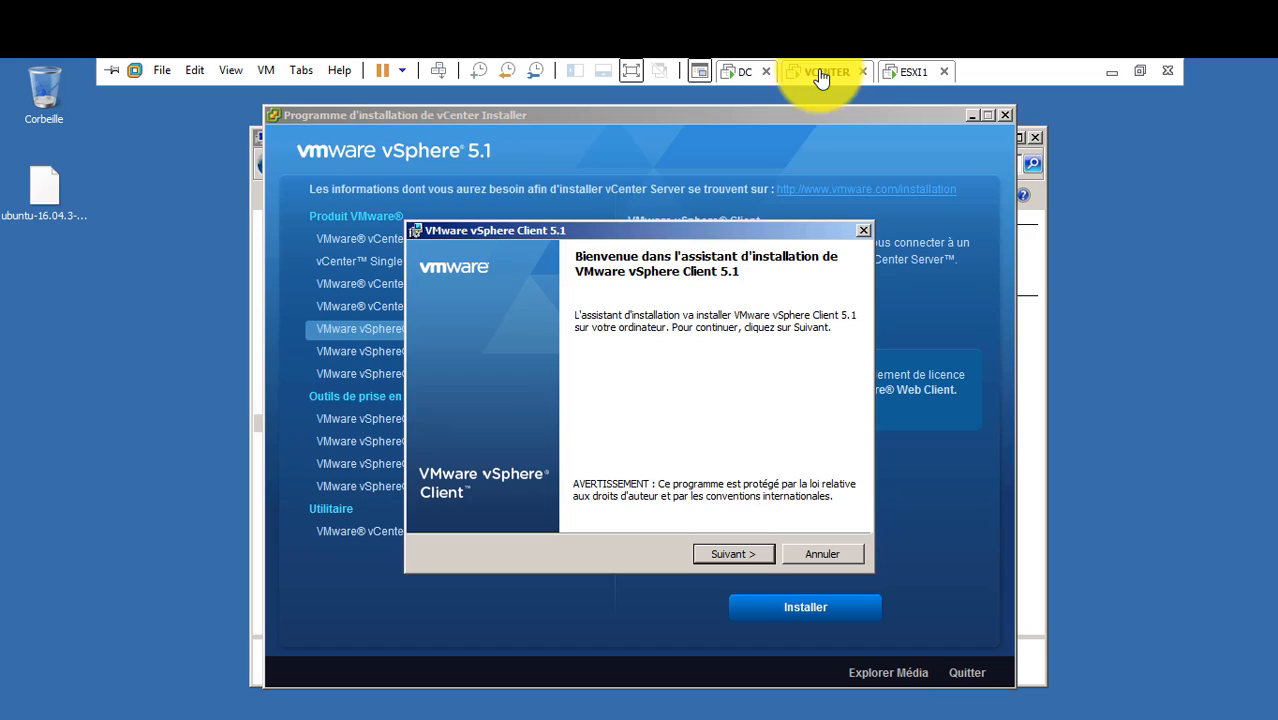
{"action": "left_click", "coordinate": [742, 560]}
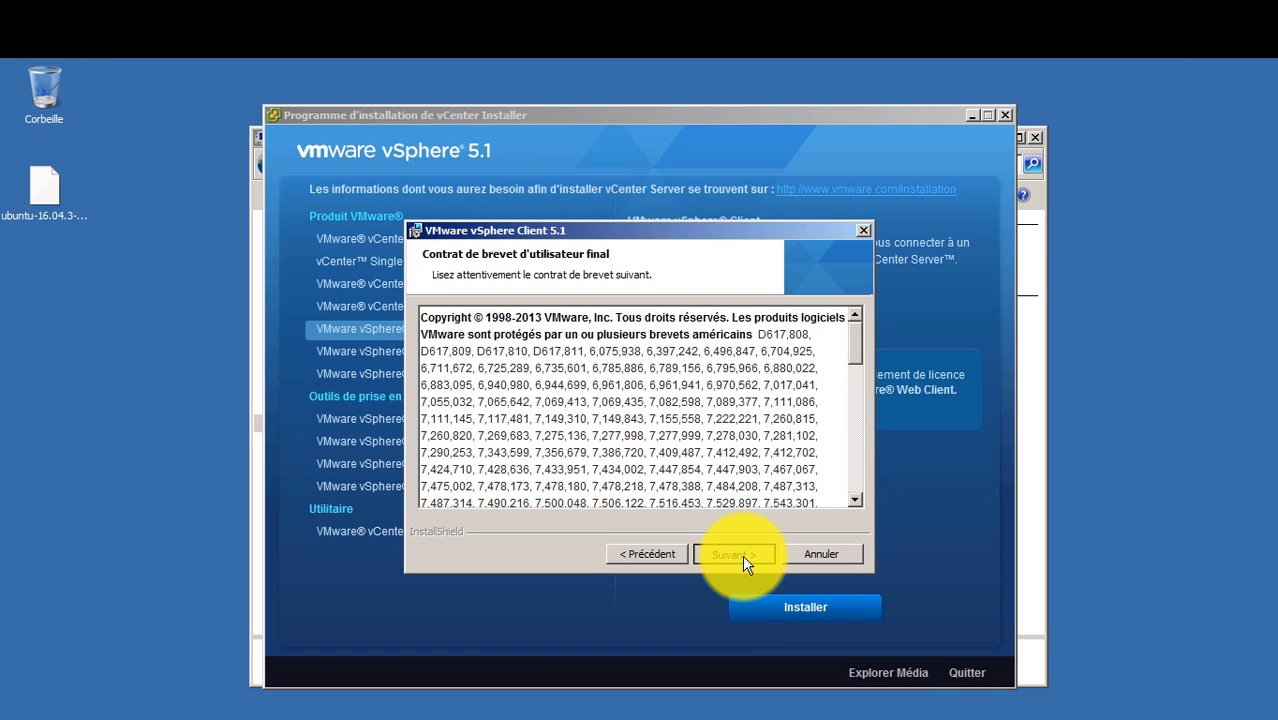
{"action": "left_click", "coordinate": [742, 560]}
{"action": "left_click", "coordinate": [579, 486]}
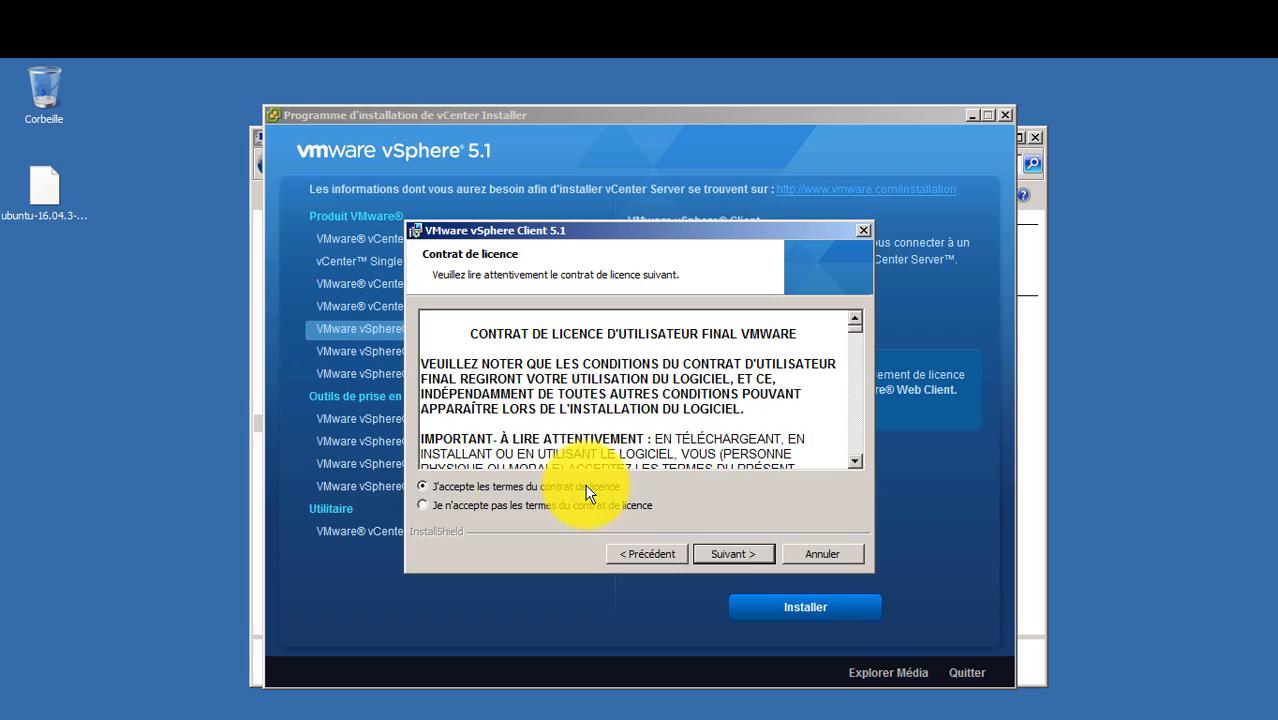
{"action": "left_click", "coordinate": [734, 556]}
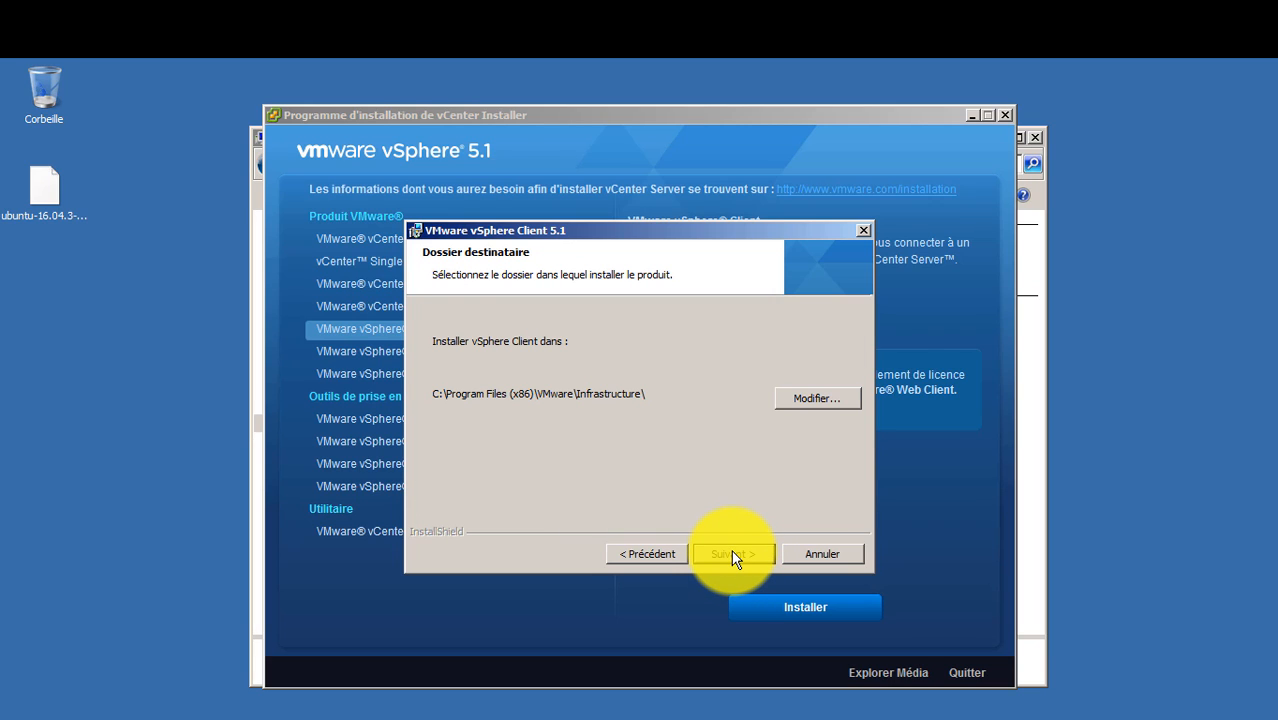
{"action": "left_click", "coordinate": [735, 555]}
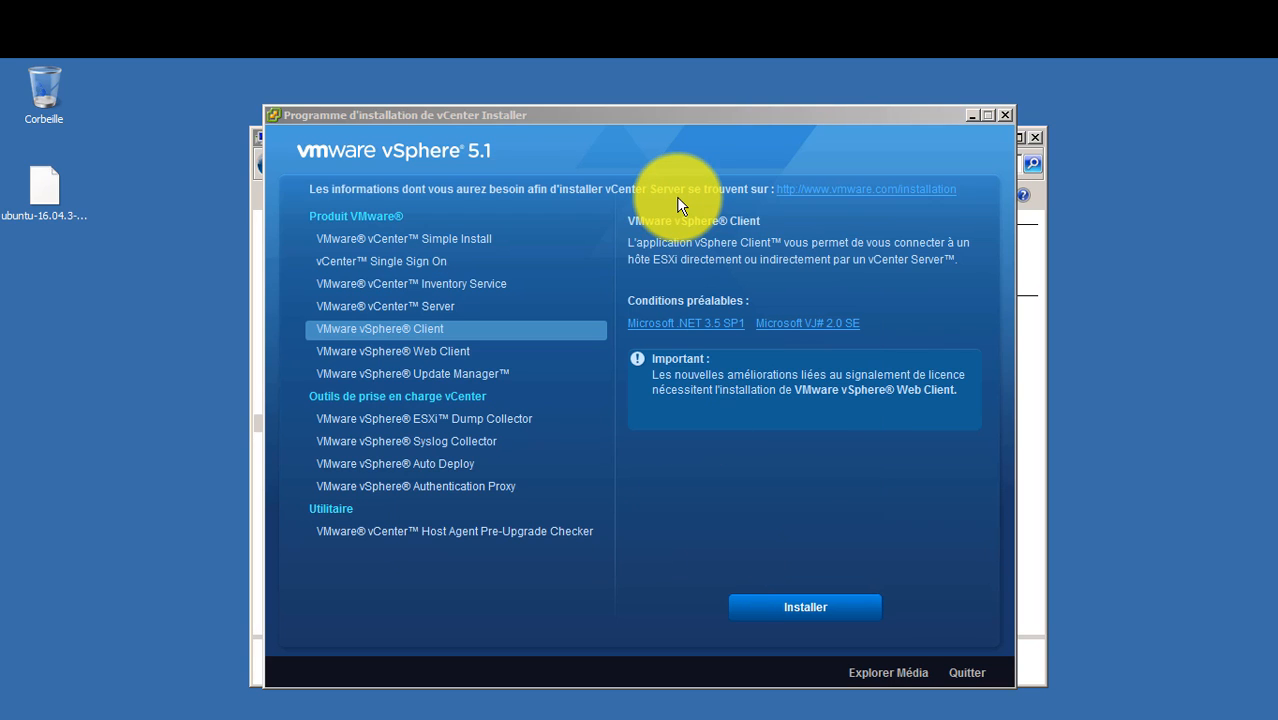
{"action": "mouse_move", "coordinate": [659, 71]}
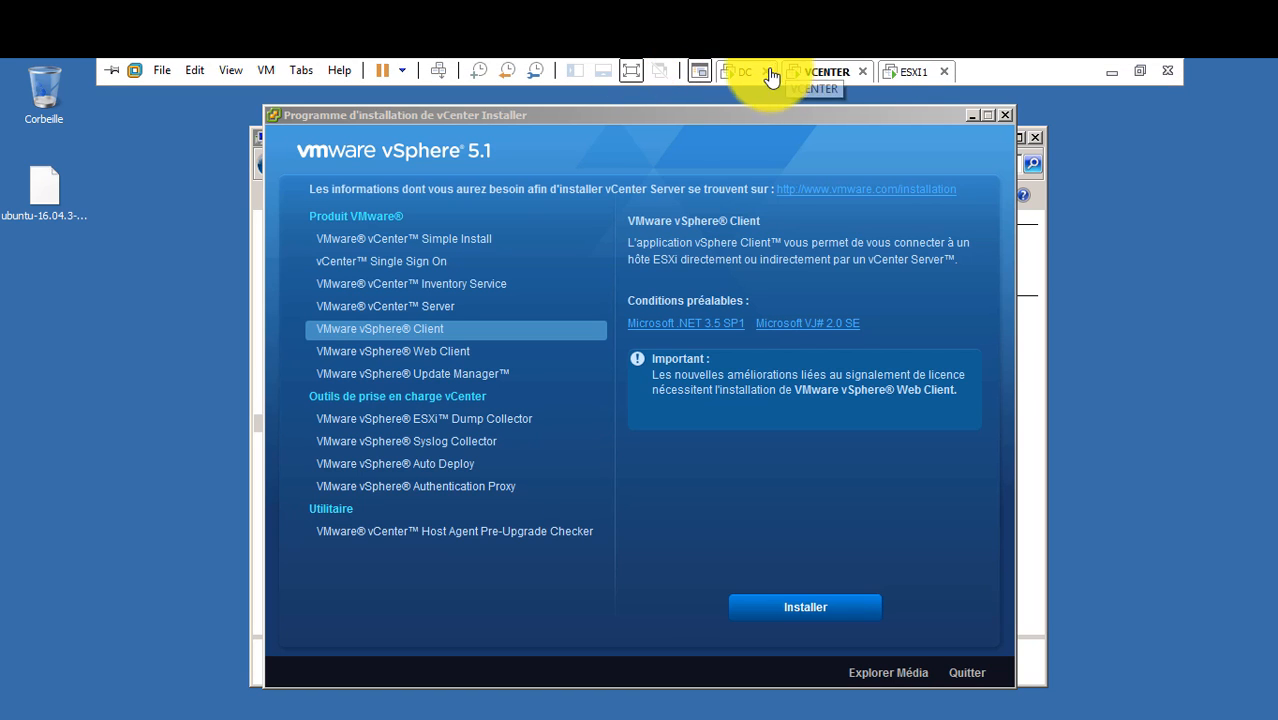
{"action": "left_click", "coordinate": [741, 76]}
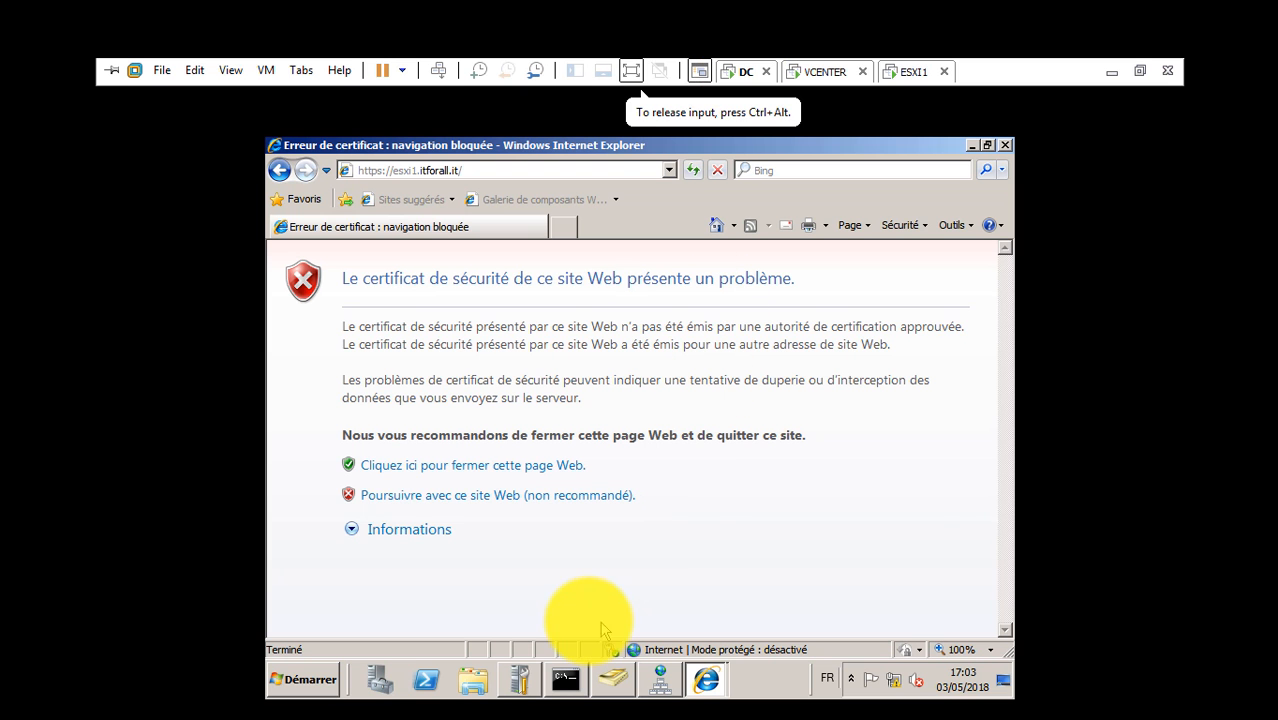
{"action": "left_click", "coordinate": [601, 508]}
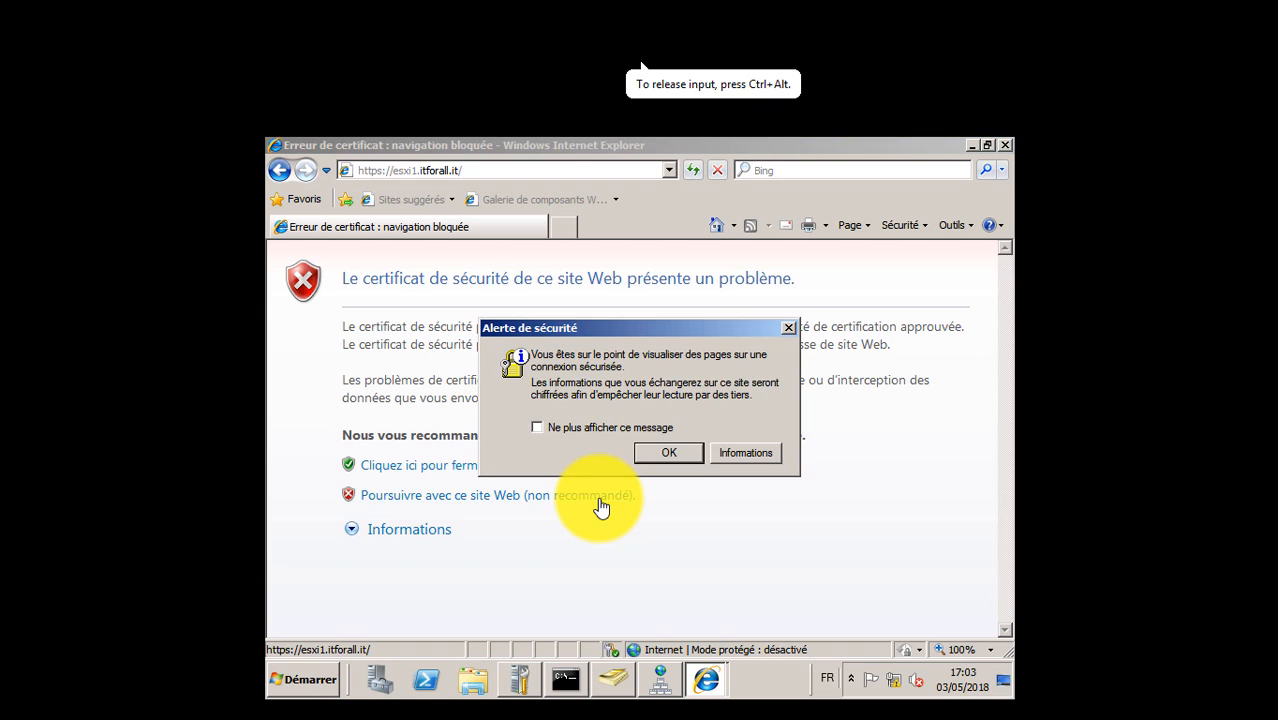
{"action": "left_click", "coordinate": [667, 455]}
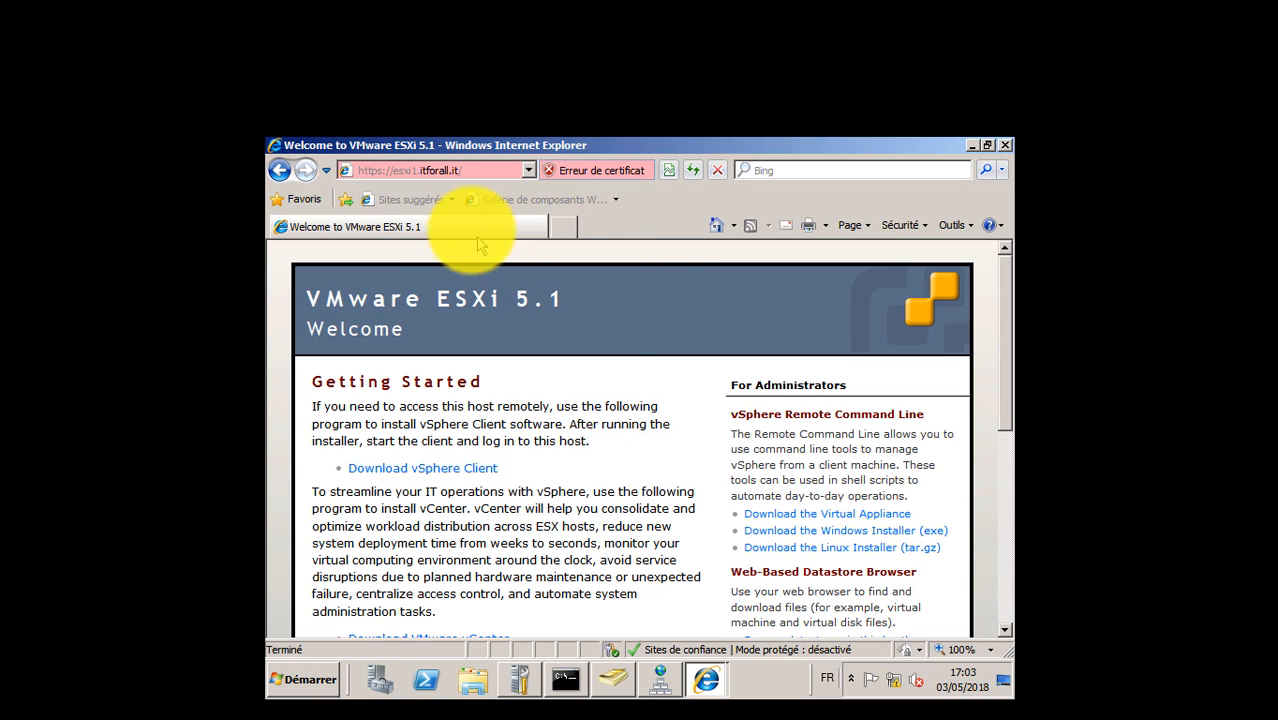
Check the vSphere Client installation progress on VCENTER and the management network test on ESXI1
{"action": "mouse_move", "coordinate": [755, 70]}
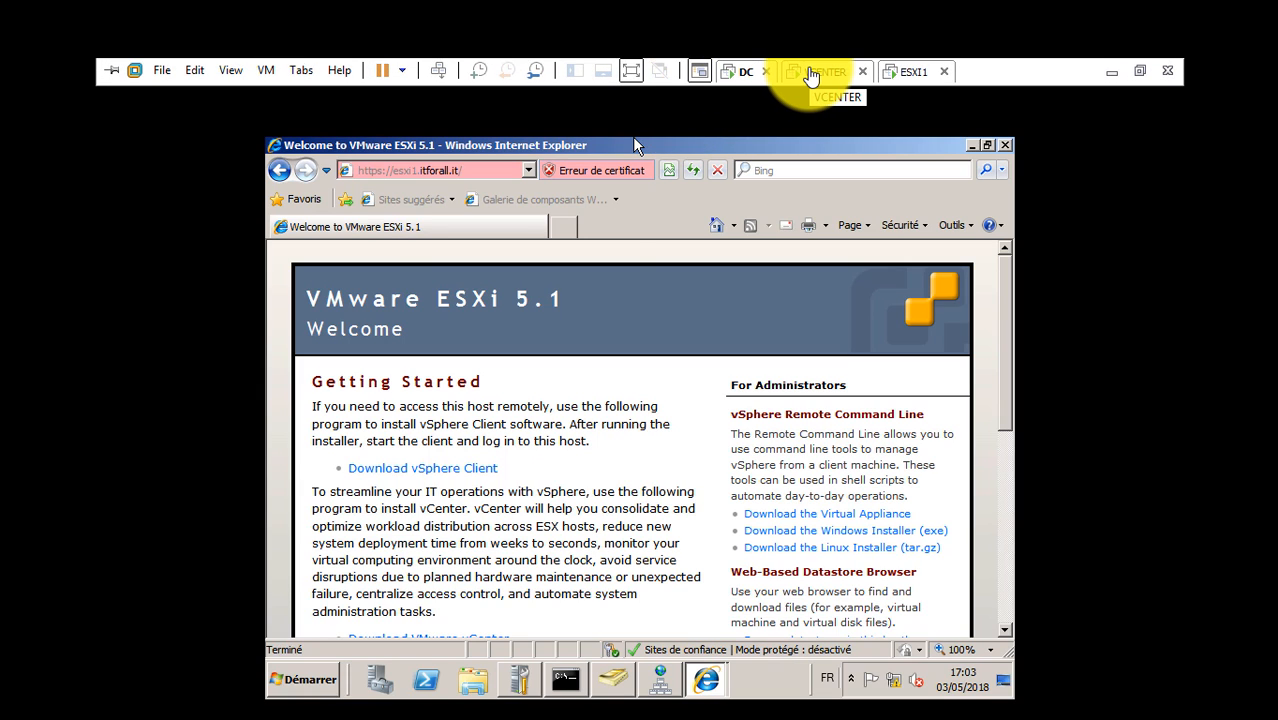
{"action": "left_click", "coordinate": [812, 72]}
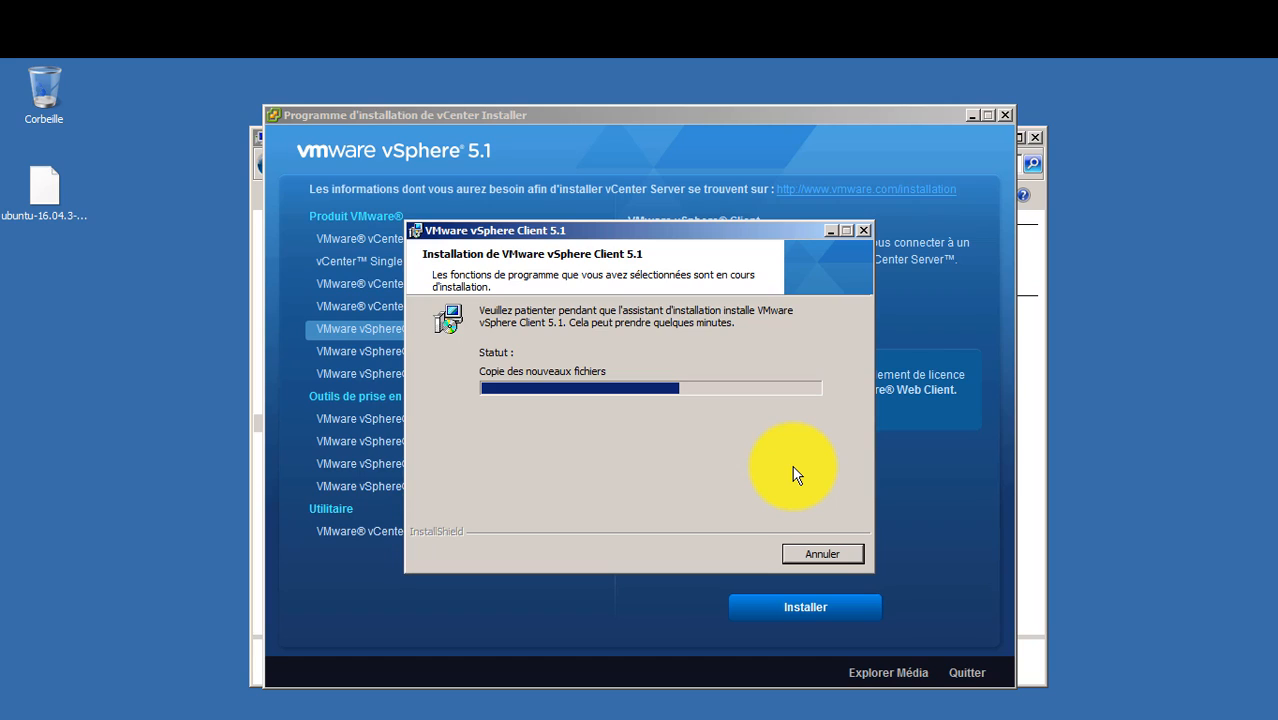
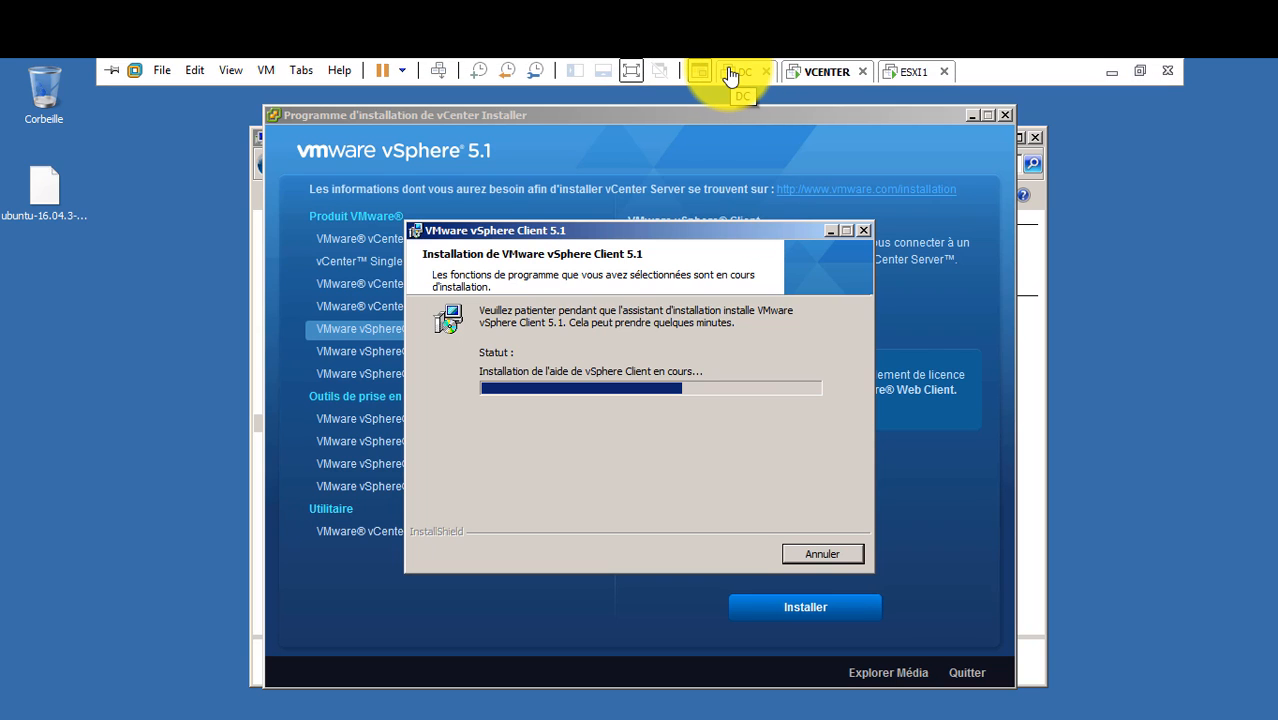
{"action": "left_click", "coordinate": [736, 72]}
{"action": "left_click", "coordinate": [910, 74]}
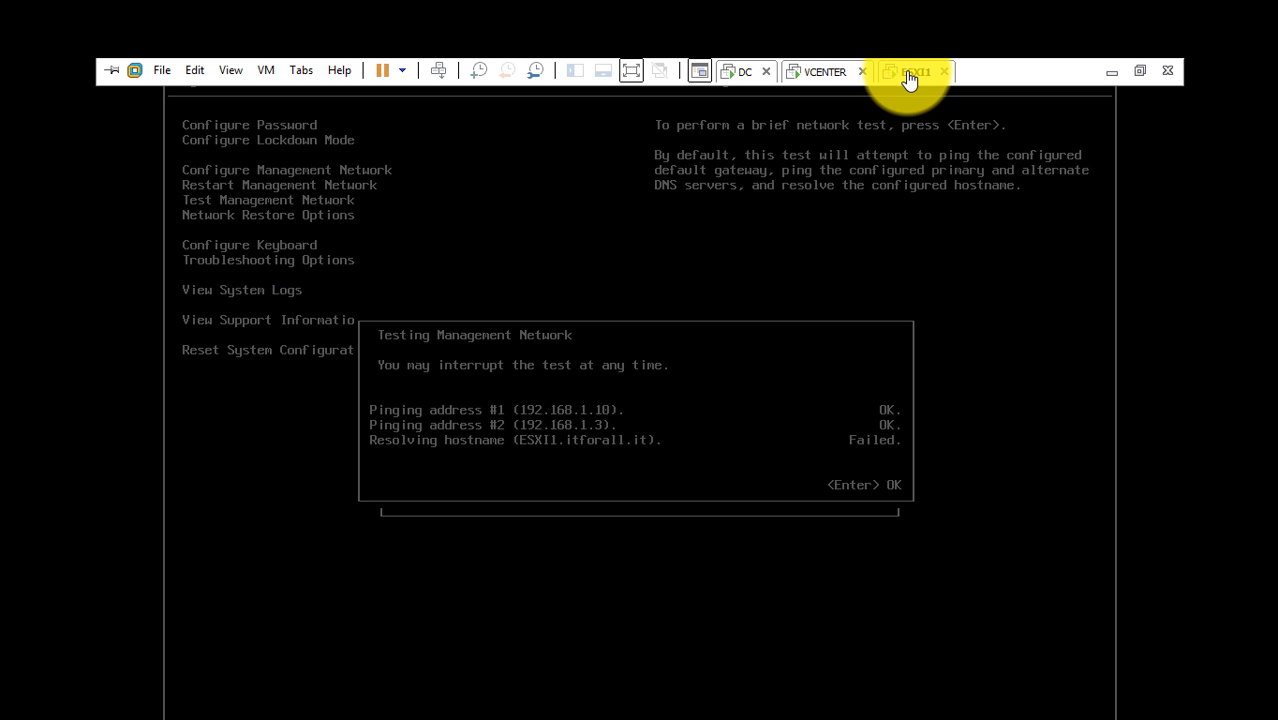
{"action": "left_click", "coordinate": [818, 74]}
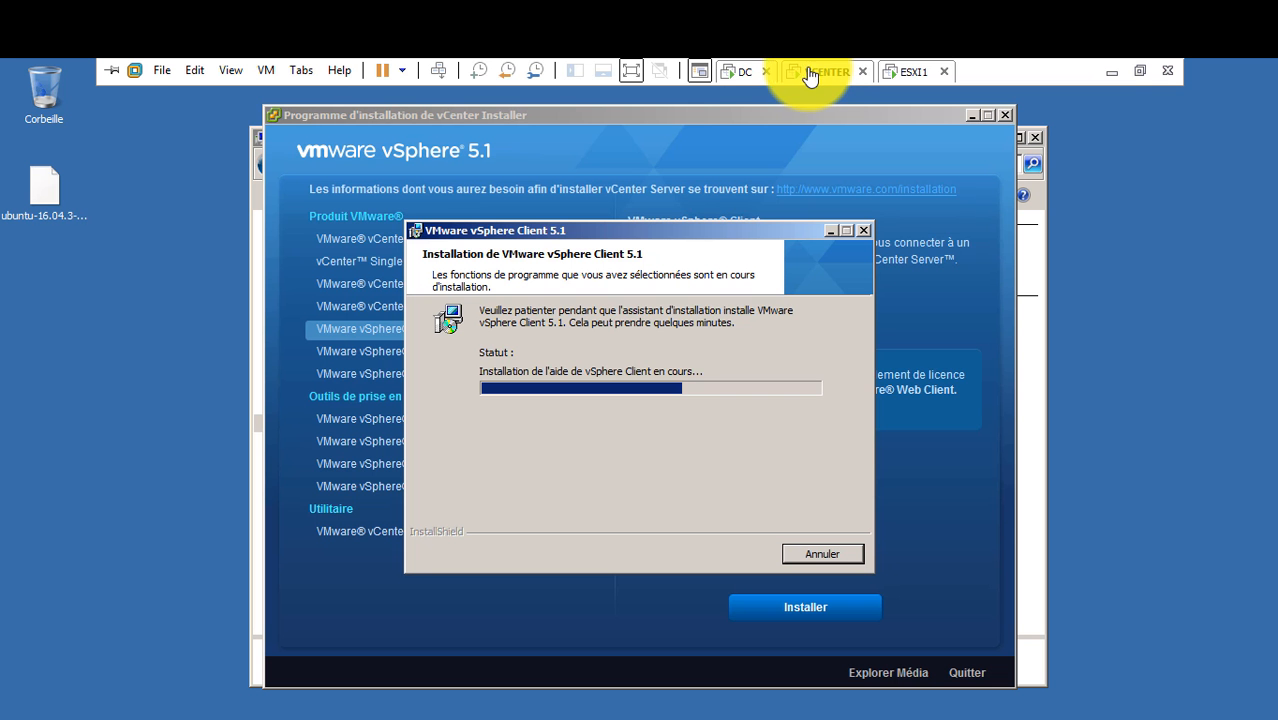
On DC, close the DNS manager and the ESXi welcome page's browser window, and postpone the Internet Explorer 8 setup
{"action": "left_click", "coordinate": [738, 74]}
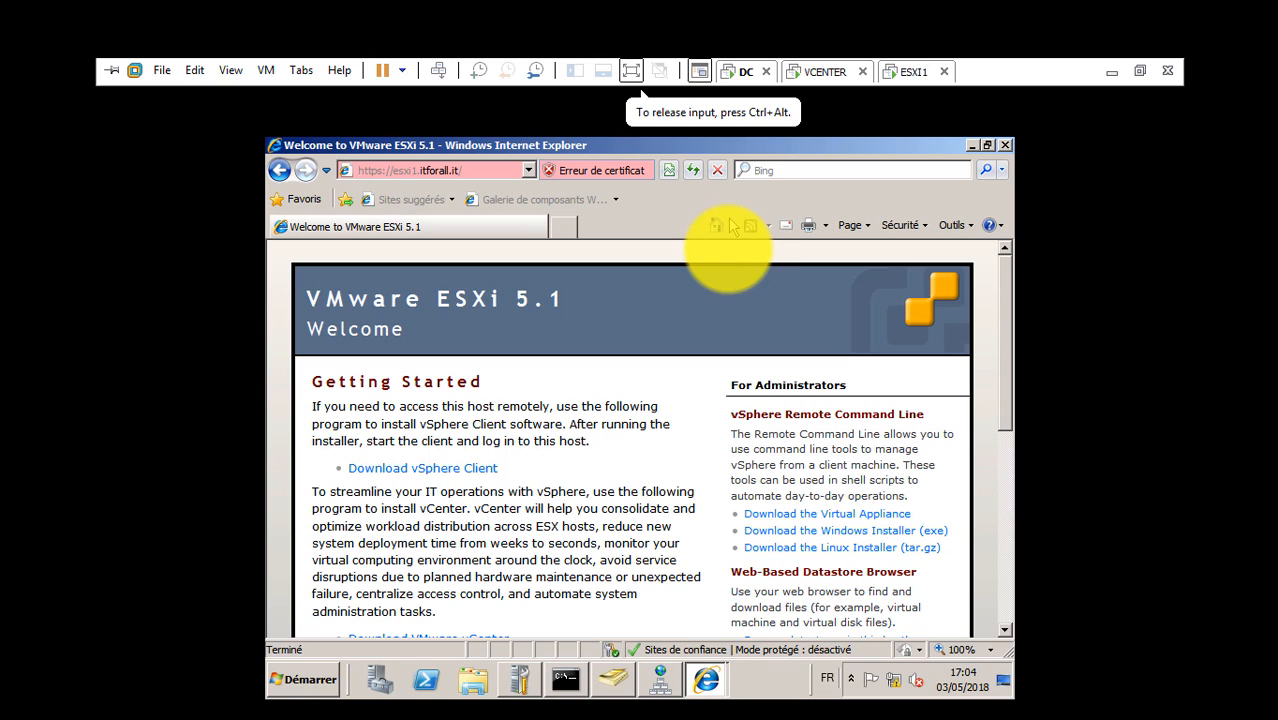
{"action": "left_click", "coordinate": [660, 683]}
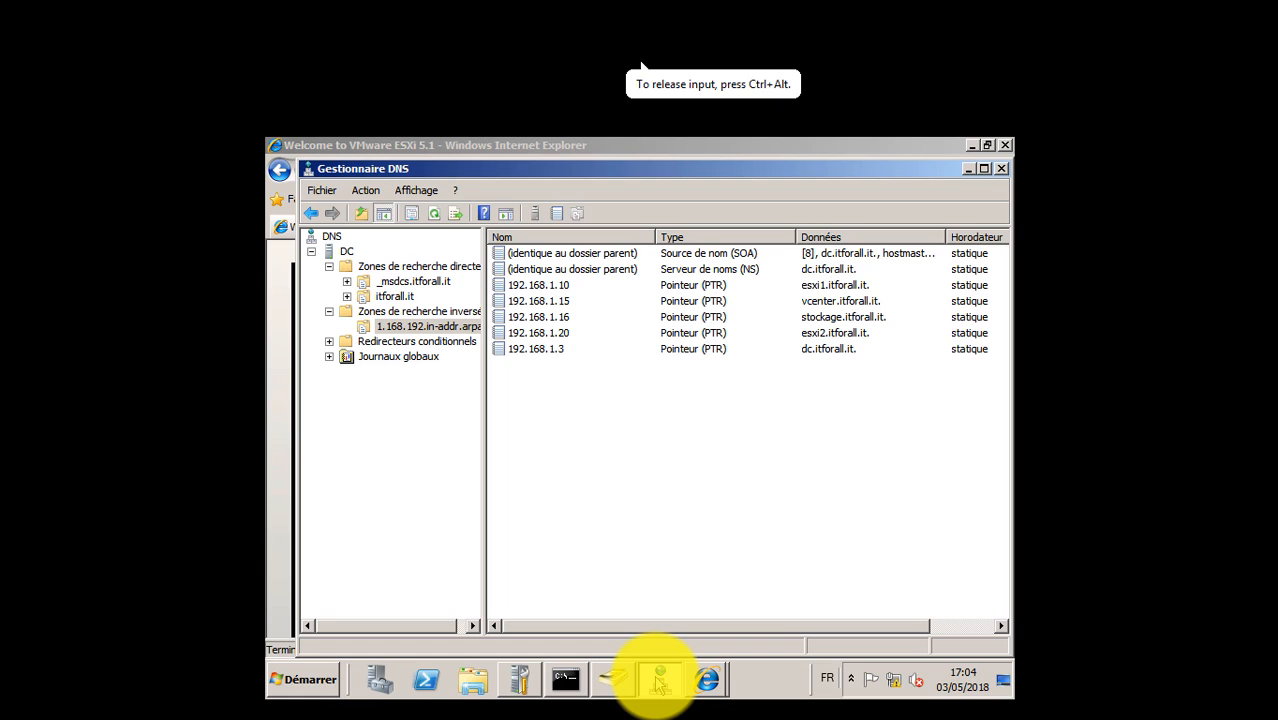
{"action": "left_click", "coordinate": [1003, 170]}
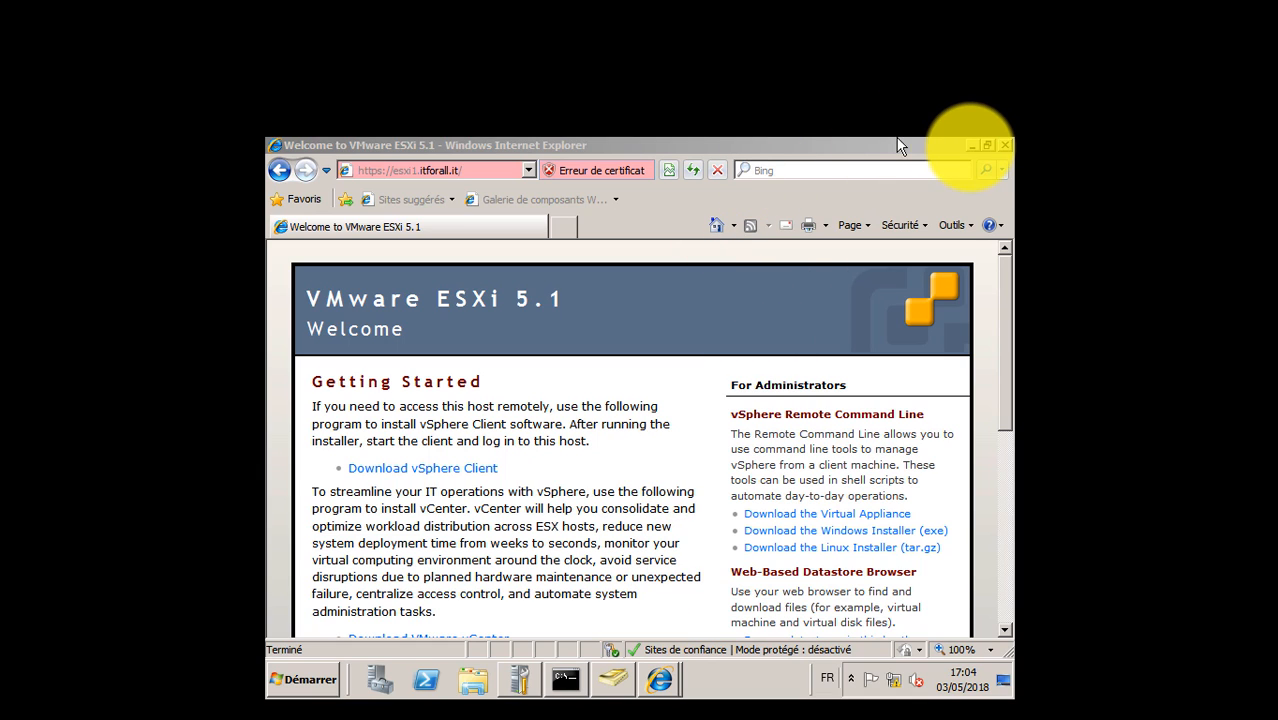
{"action": "left_click", "coordinate": [1005, 146]}
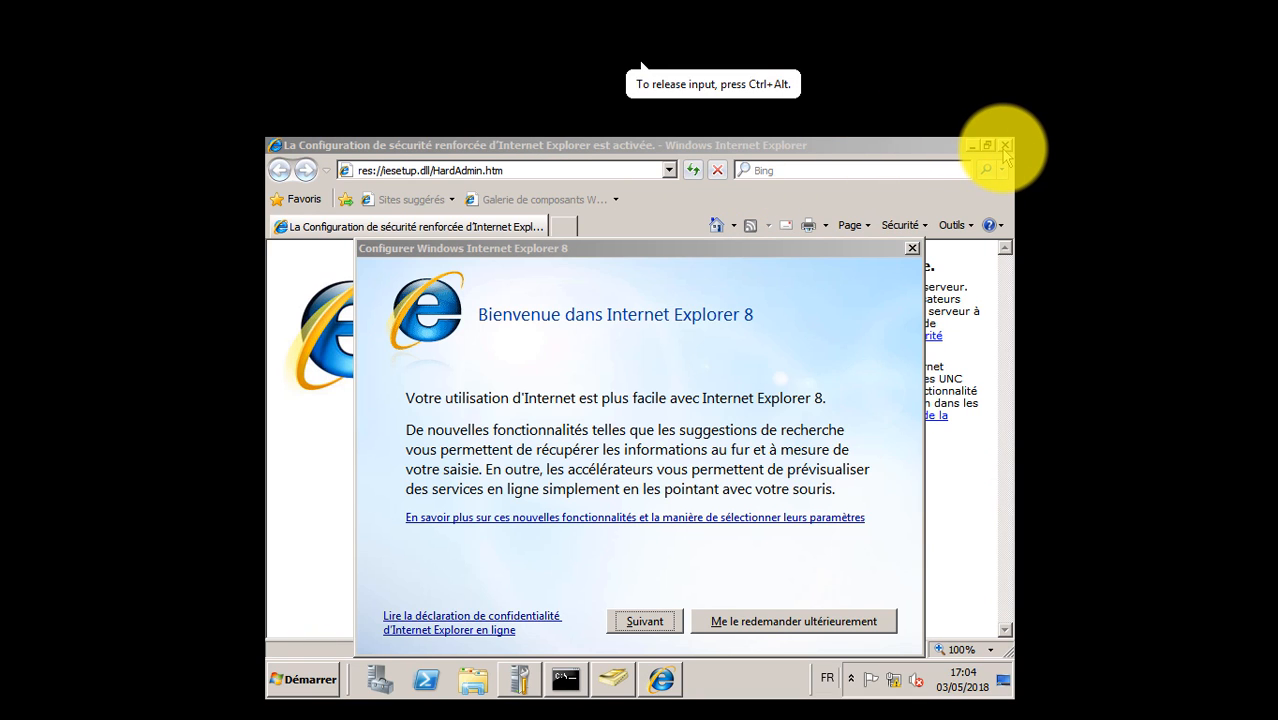
{"action": "left_click", "coordinate": [759, 626]}
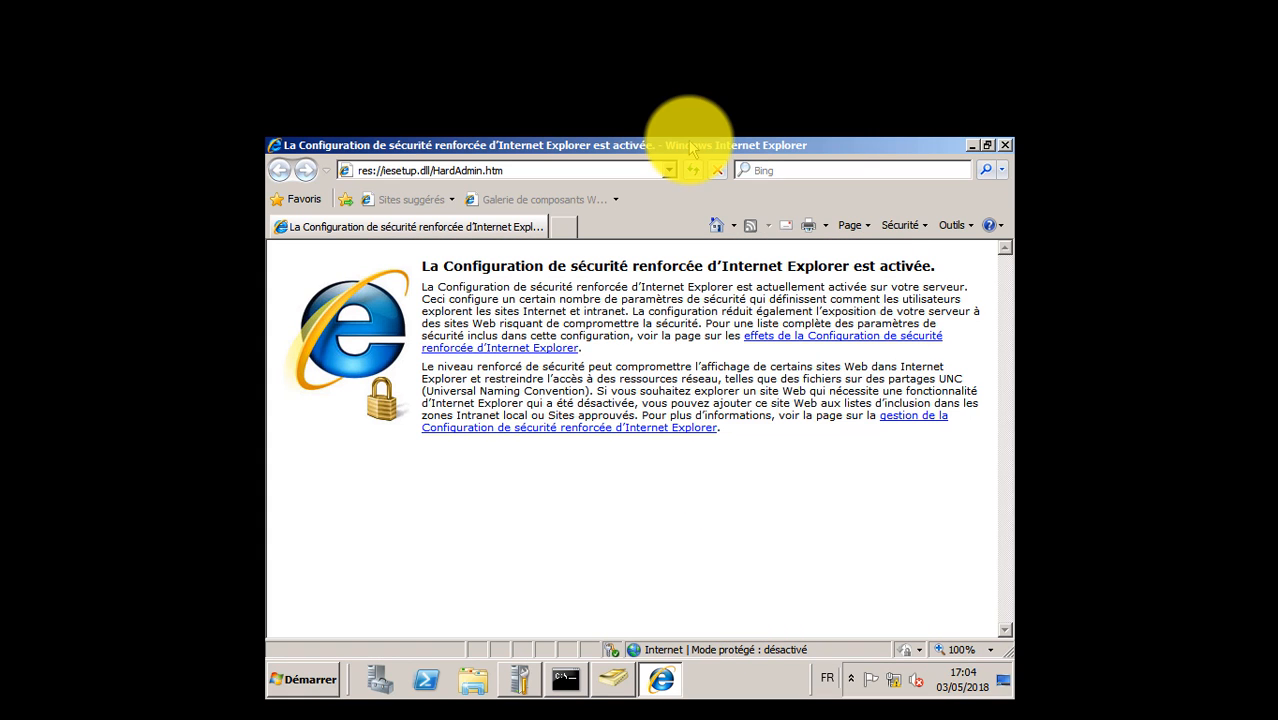
Return to VCENTER, leave full-screen mode and finish the vSphere Client 5.1 installation wizard once installation completes
{"action": "mouse_move", "coordinate": [693, 70]}
{"action": "left_click", "coordinate": [818, 72]}
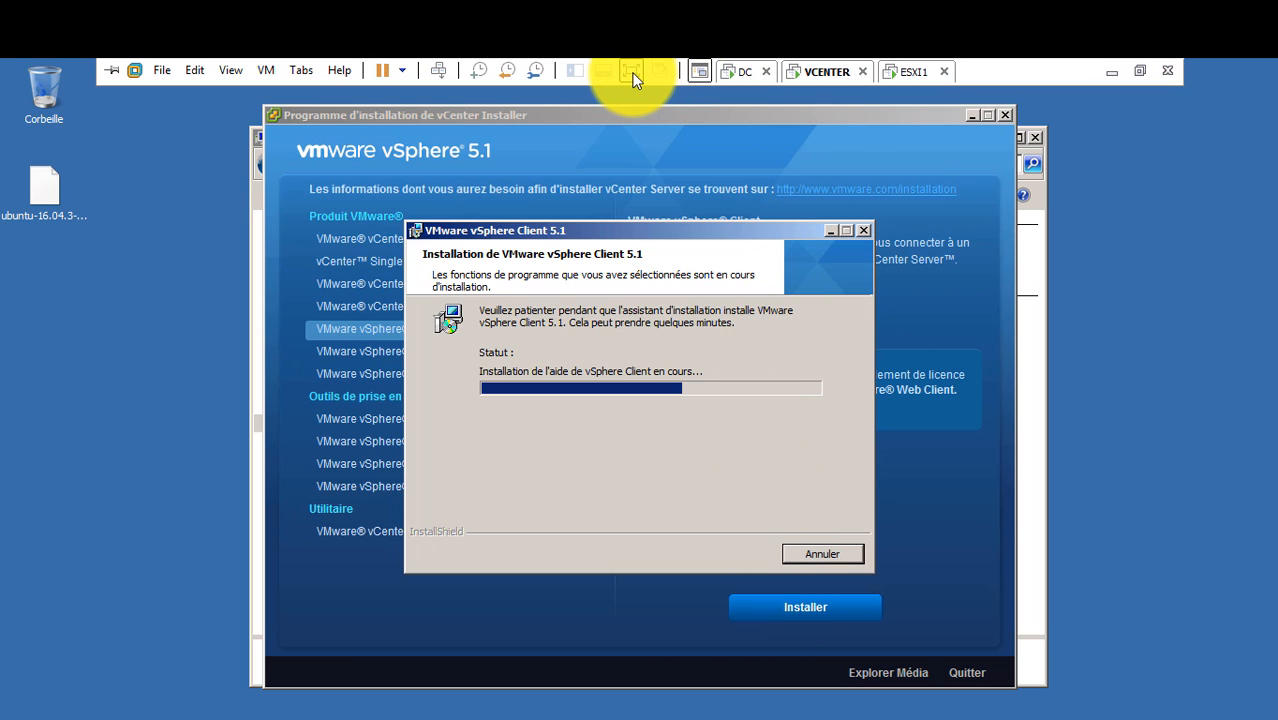
{"action": "left_click", "coordinate": [632, 72]}
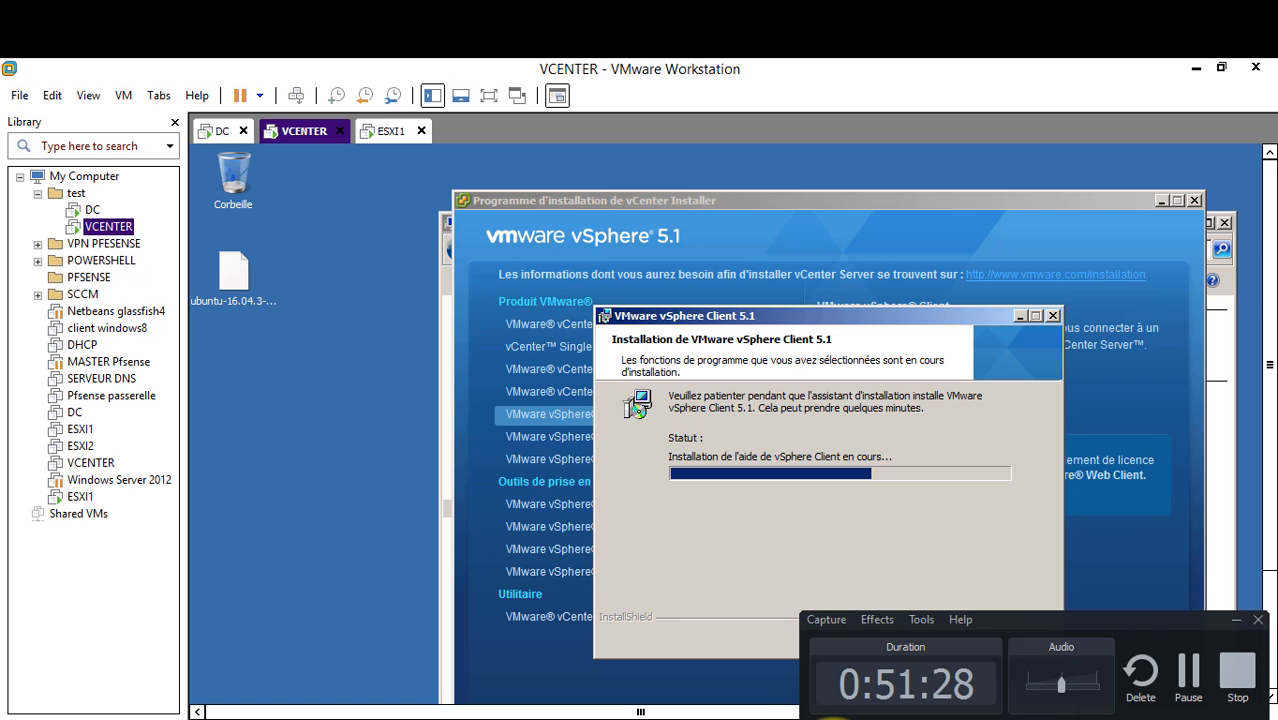
{"action": "left_click", "coordinate": [1186, 674]}
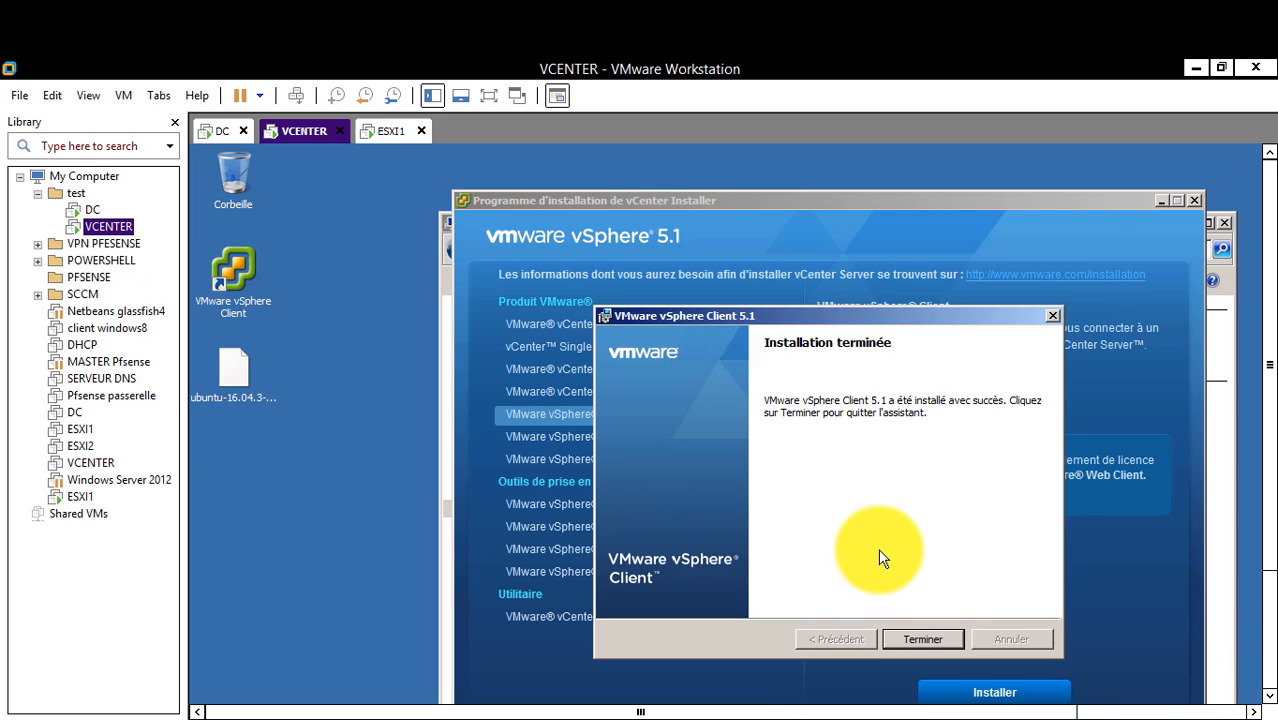
{"action": "left_click", "coordinate": [924, 639]}
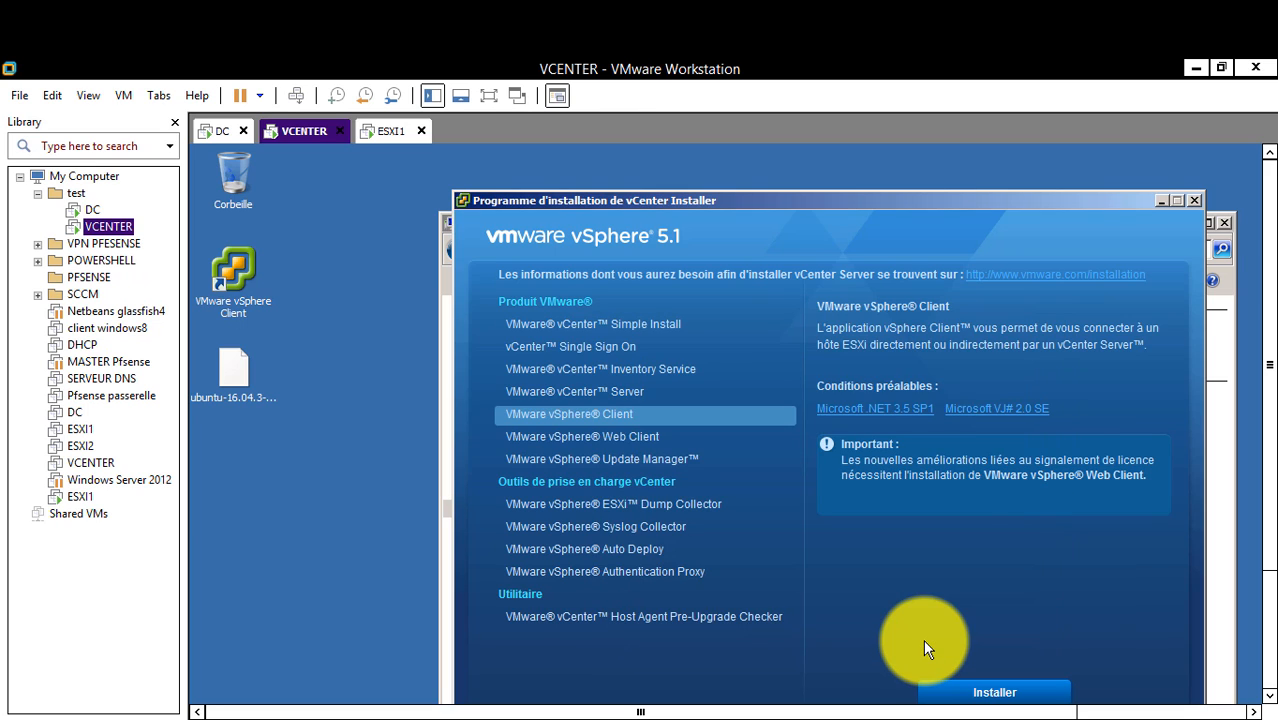
Minimize the vCenter Installer, close the Ordinateur window and launch VMware vSphere Client from the VCENTER desktop
{"action": "left_click", "coordinate": [1161, 201]}
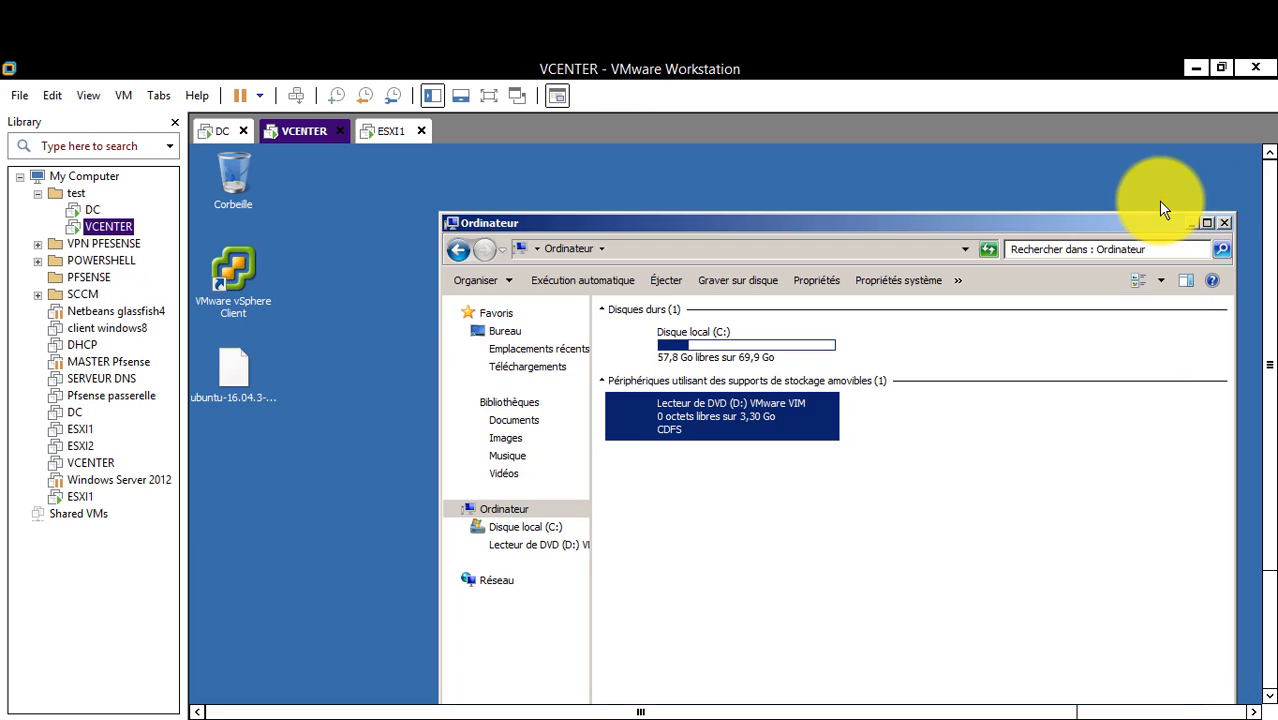
{"action": "left_click", "coordinate": [1225, 224]}
{"action": "left_click", "coordinate": [247, 268]}
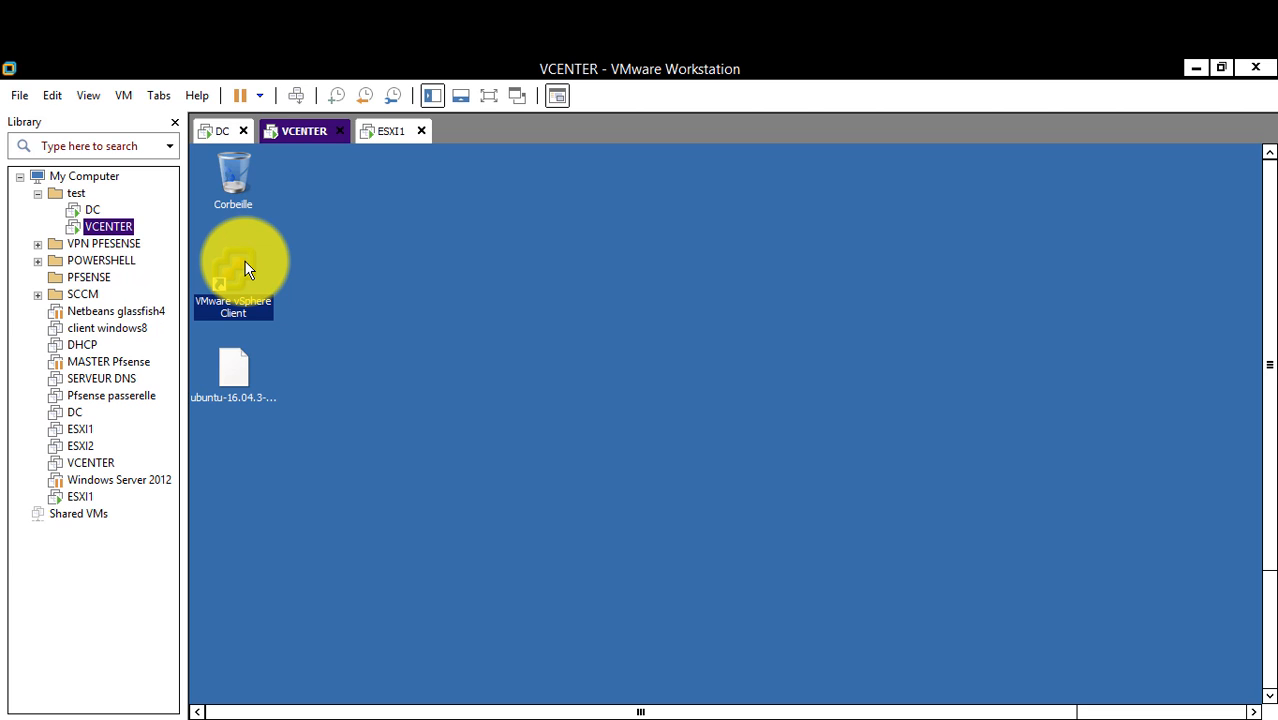
{"action": "right_click", "coordinate": [247, 268]}
{"action": "left_click", "coordinate": [299, 318]}
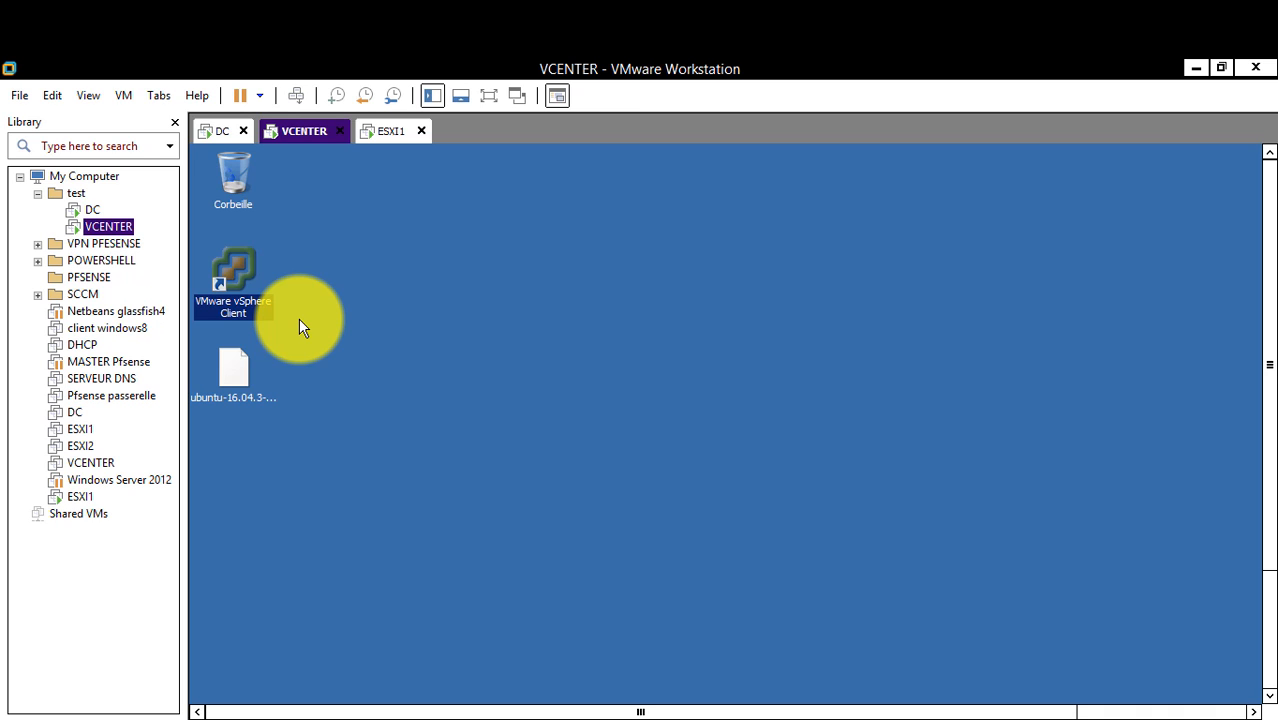
{"action": "left_click", "coordinate": [838, 637]}
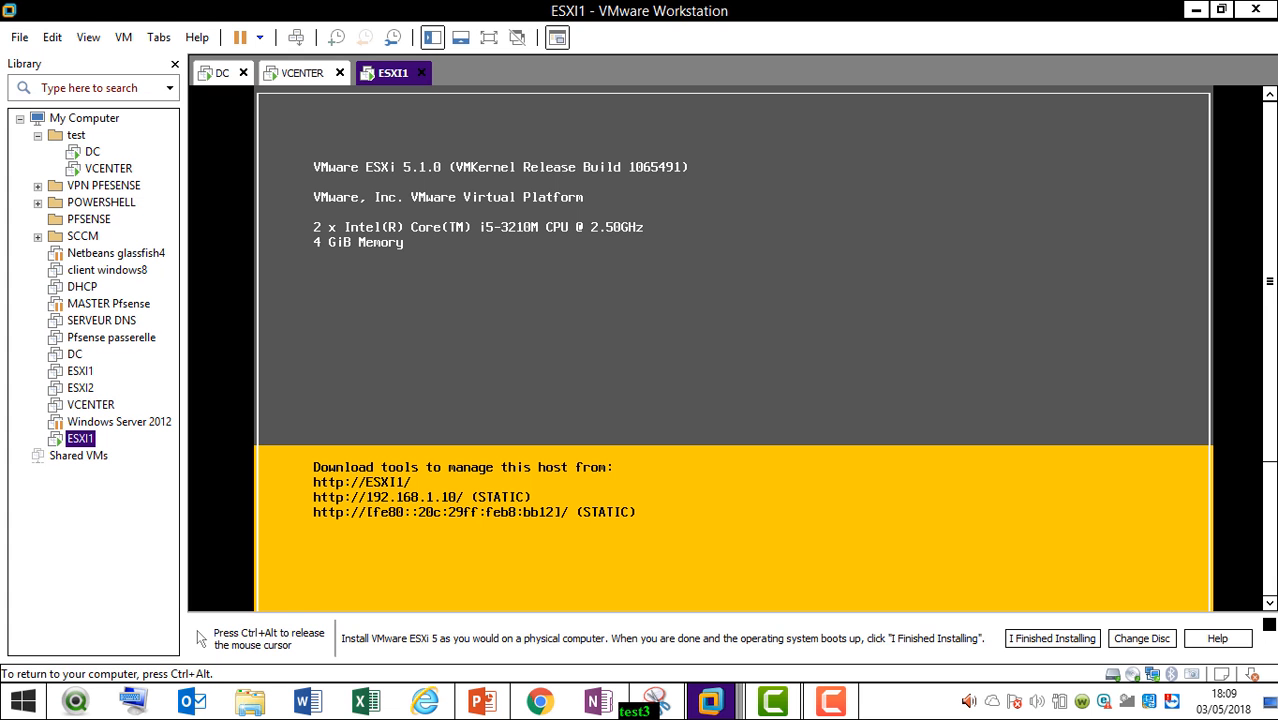
Open the ESXI1 console login for system customization, keep root as the login name and enter the account password
{"action": "key", "text": "F2"}
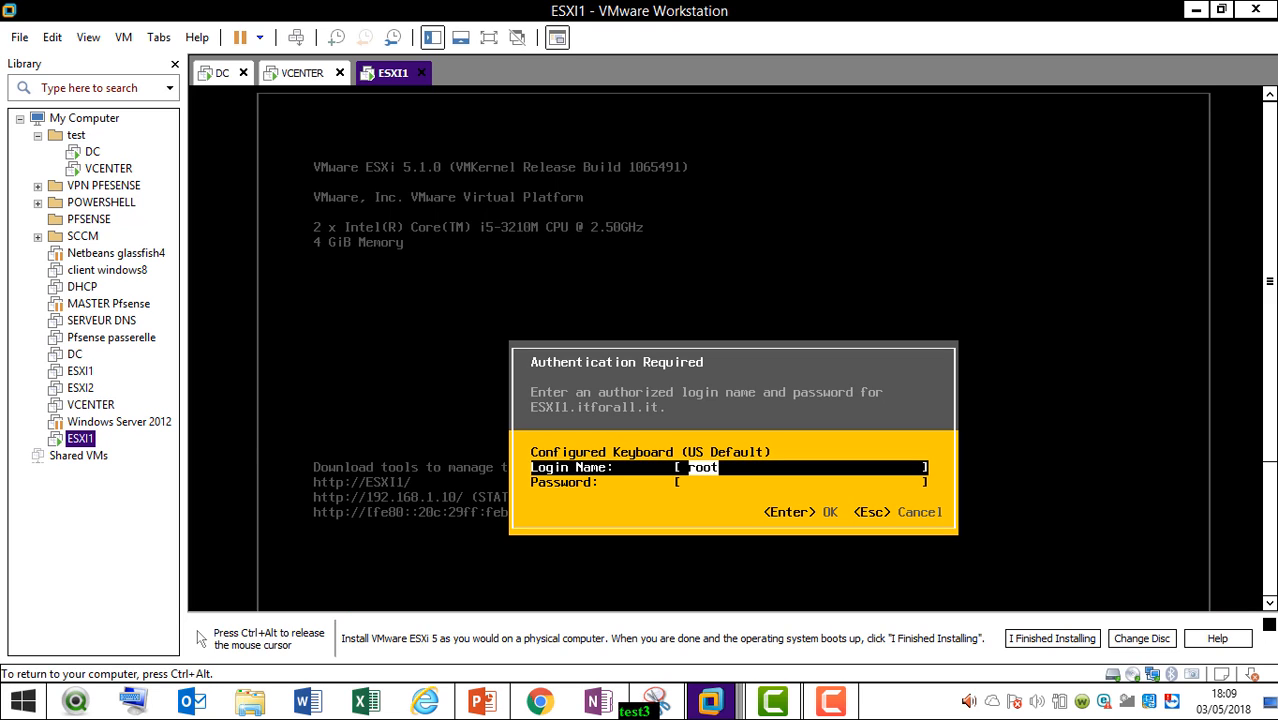
{"action": "key", "text": "Tab"}
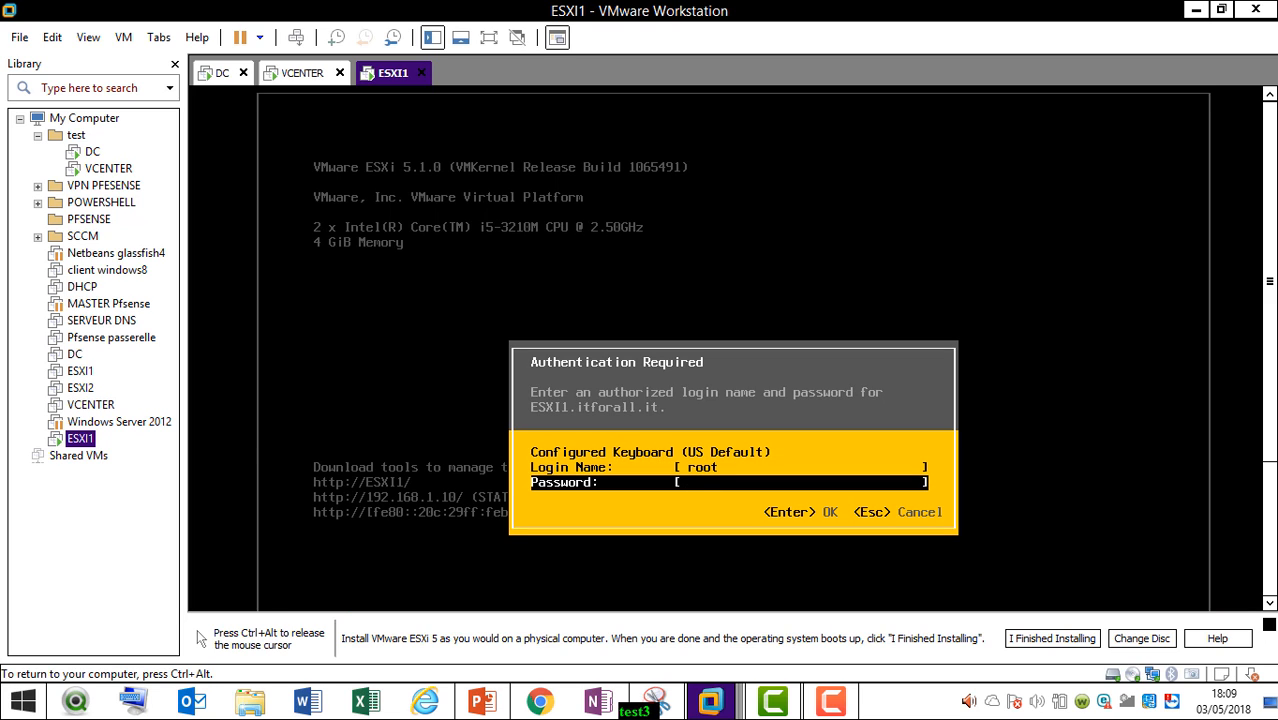
{"action": "type", "text": "***"}
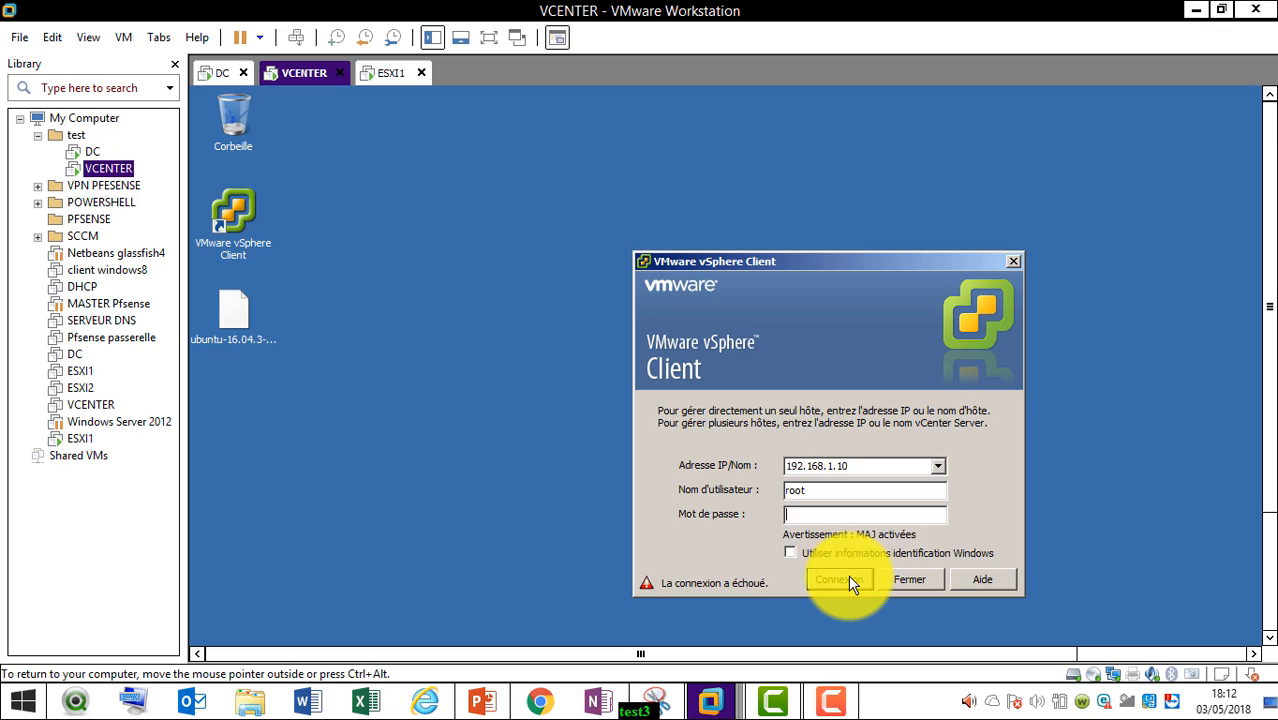
Connect the vSphere Client on VCENTER to 192.168.1.10 as root and dismiss the evaluation licence notice
{"action": "left_click", "coordinate": [848, 578]}
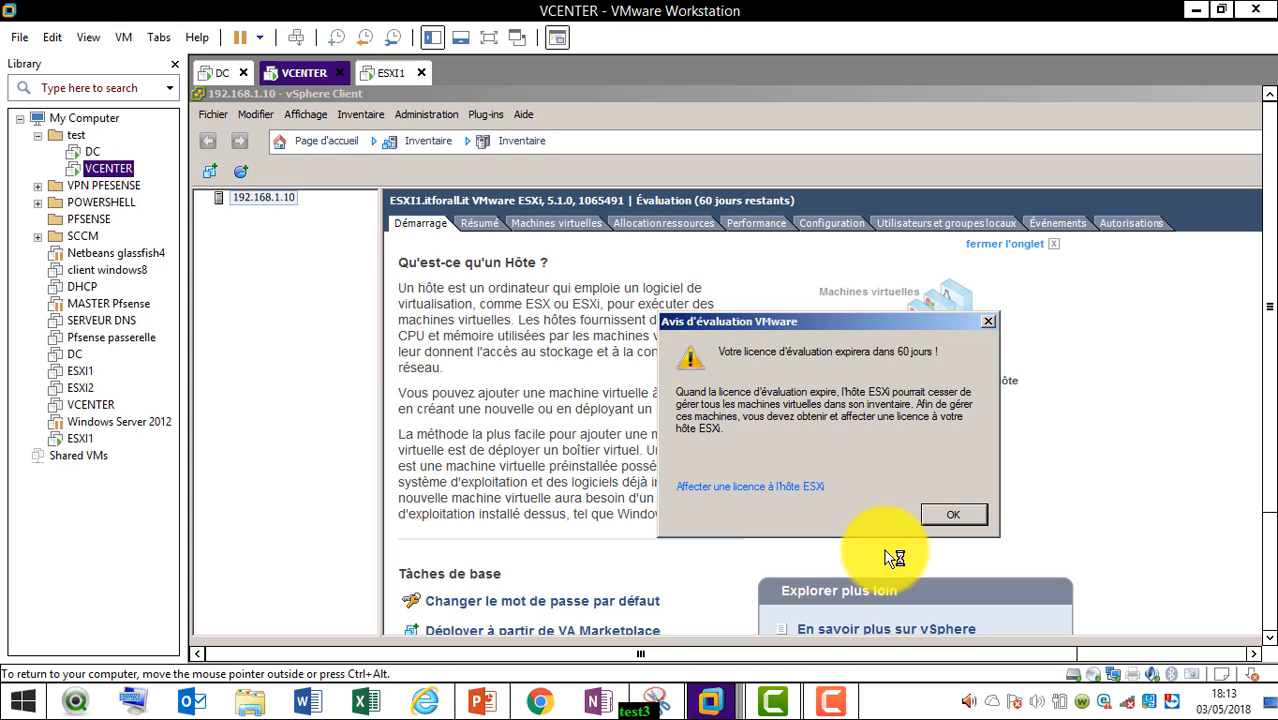
{"action": "left_click", "coordinate": [958, 517]}
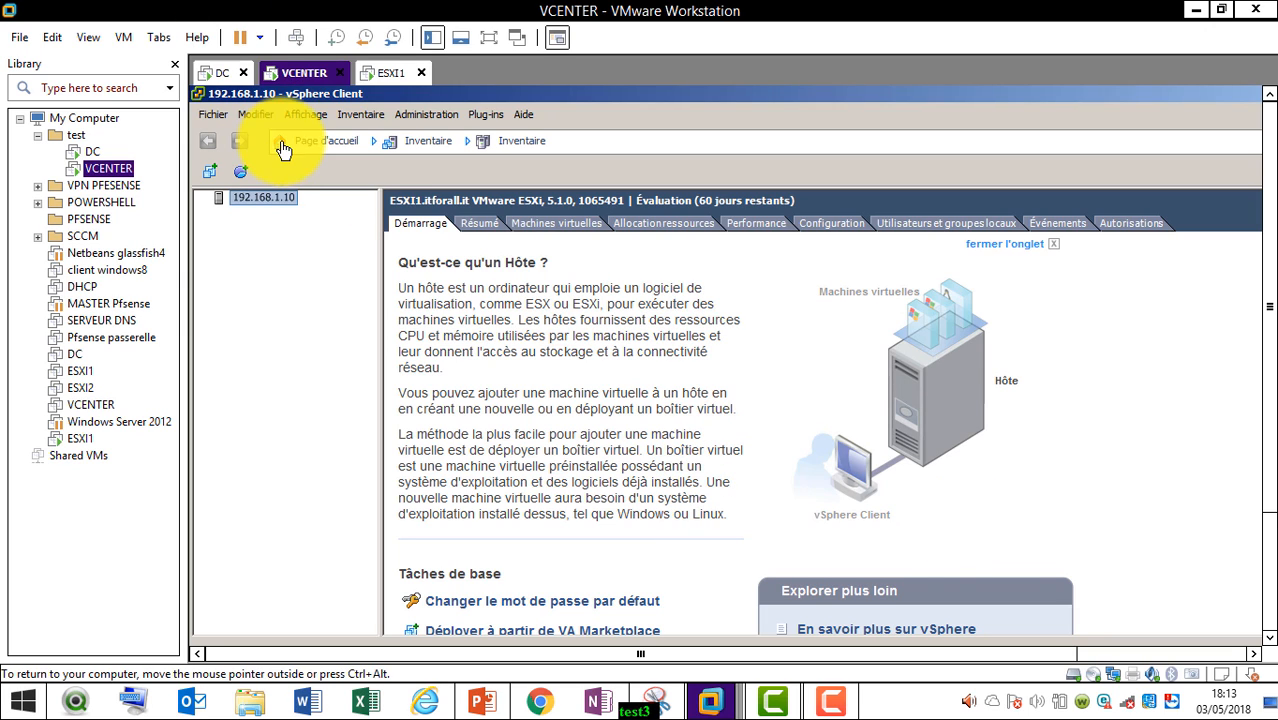
Review the Configure Password dialog on ESXI1, and examine the host's Résumé page in the vSphere Client on VCENTER
{"action": "left_click", "coordinate": [386, 72]}
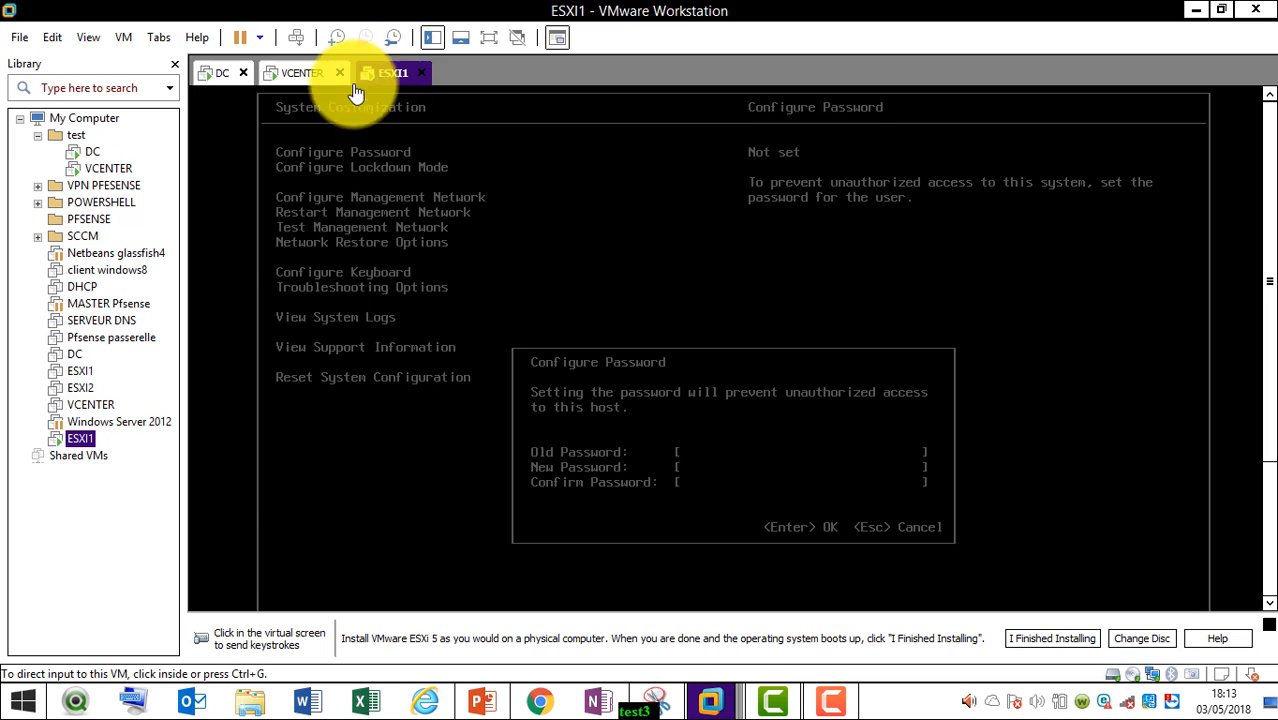
{"action": "left_click", "coordinate": [292, 73]}
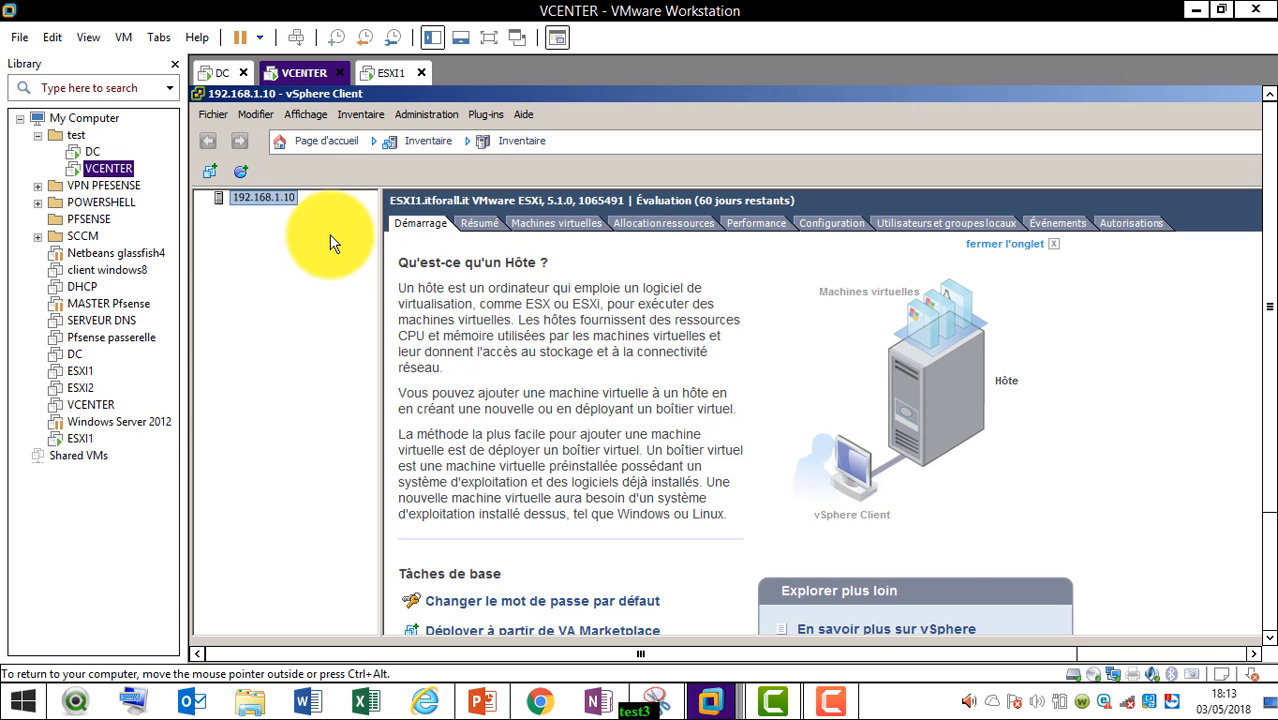
{"action": "left_click", "coordinate": [475, 224]}
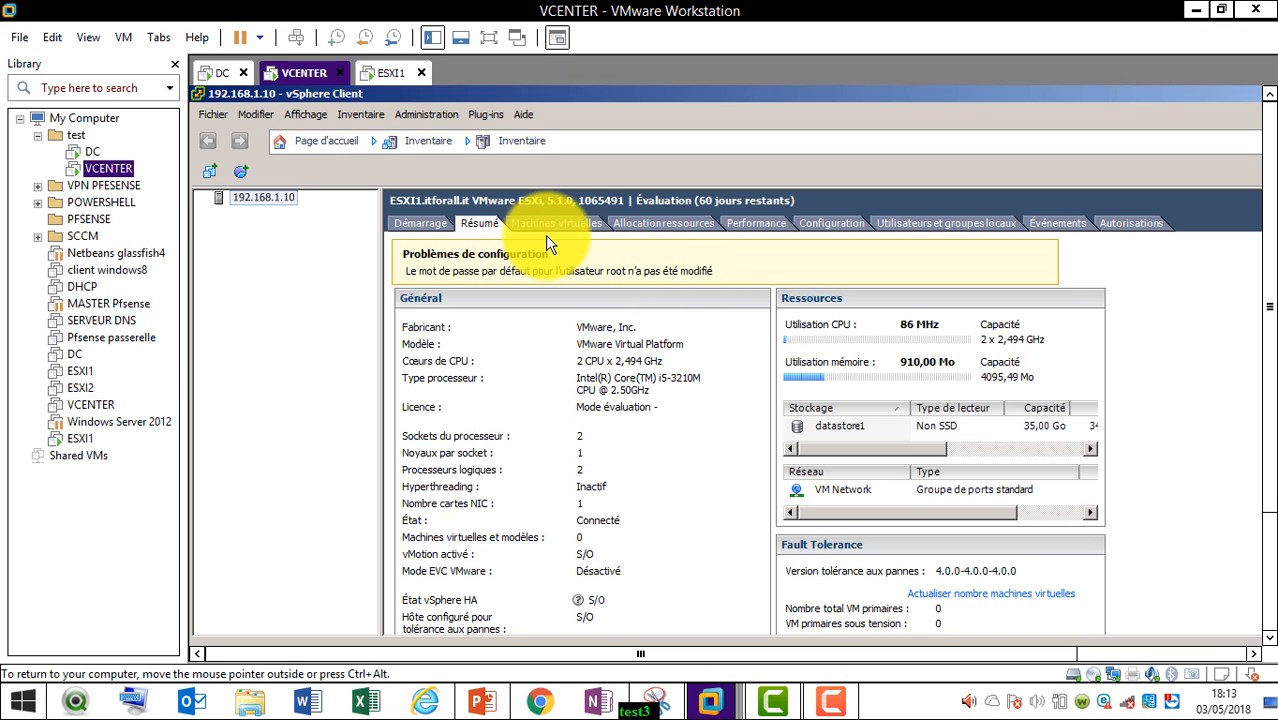
Review the ESXi host's virtual machines, resource allocation, performance, events and permissions (Autorisations) pages in the vSphere Client
{"action": "left_click", "coordinate": [570, 223]}
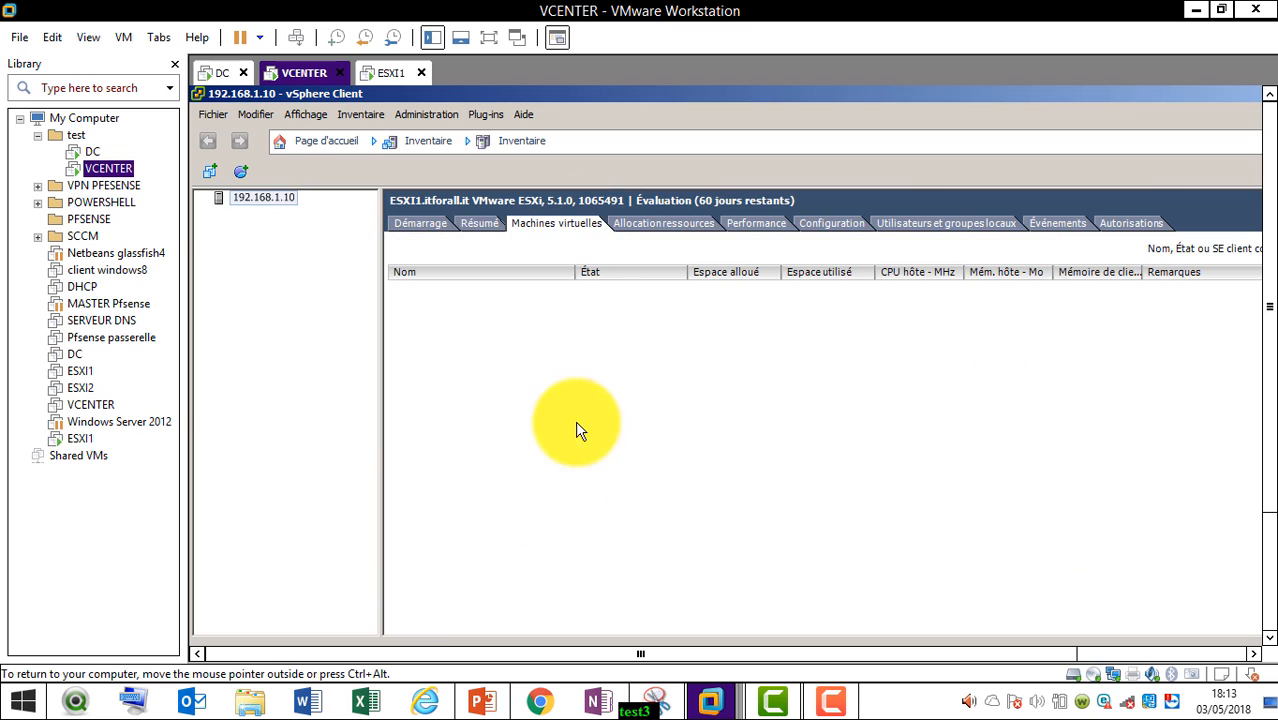
{"action": "left_click", "coordinate": [674, 220]}
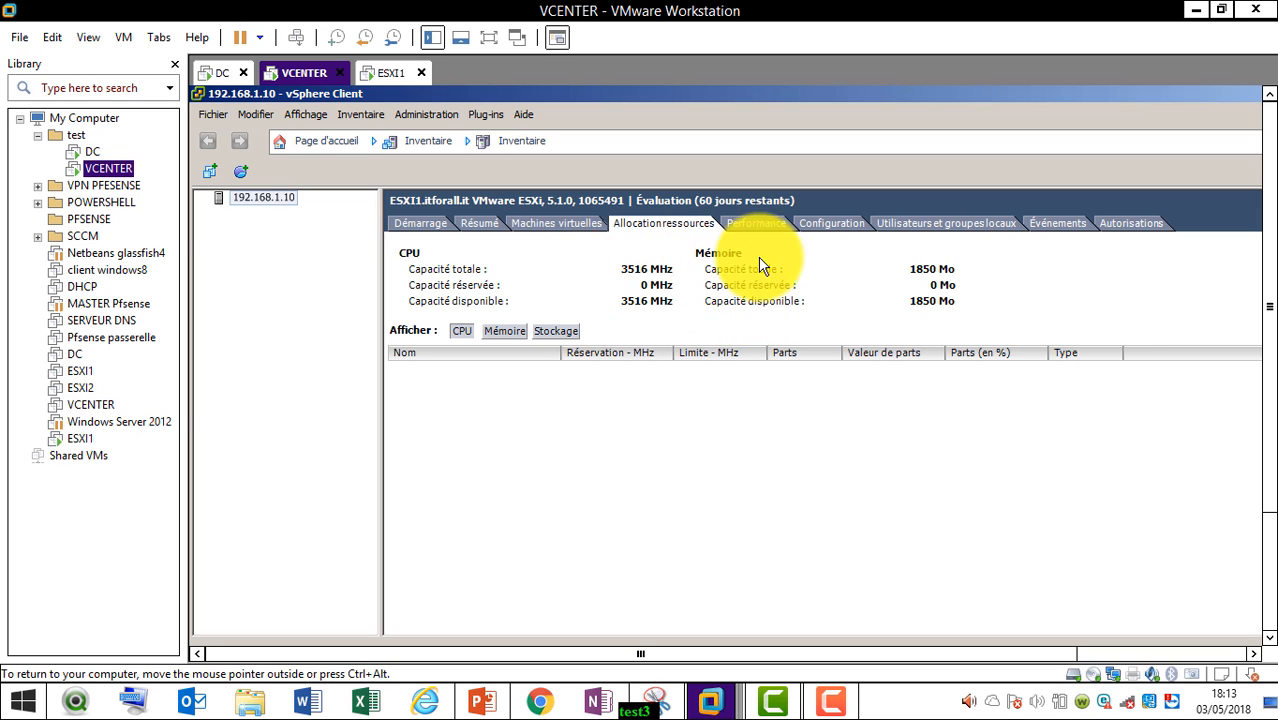
{"action": "left_click", "coordinate": [763, 224]}
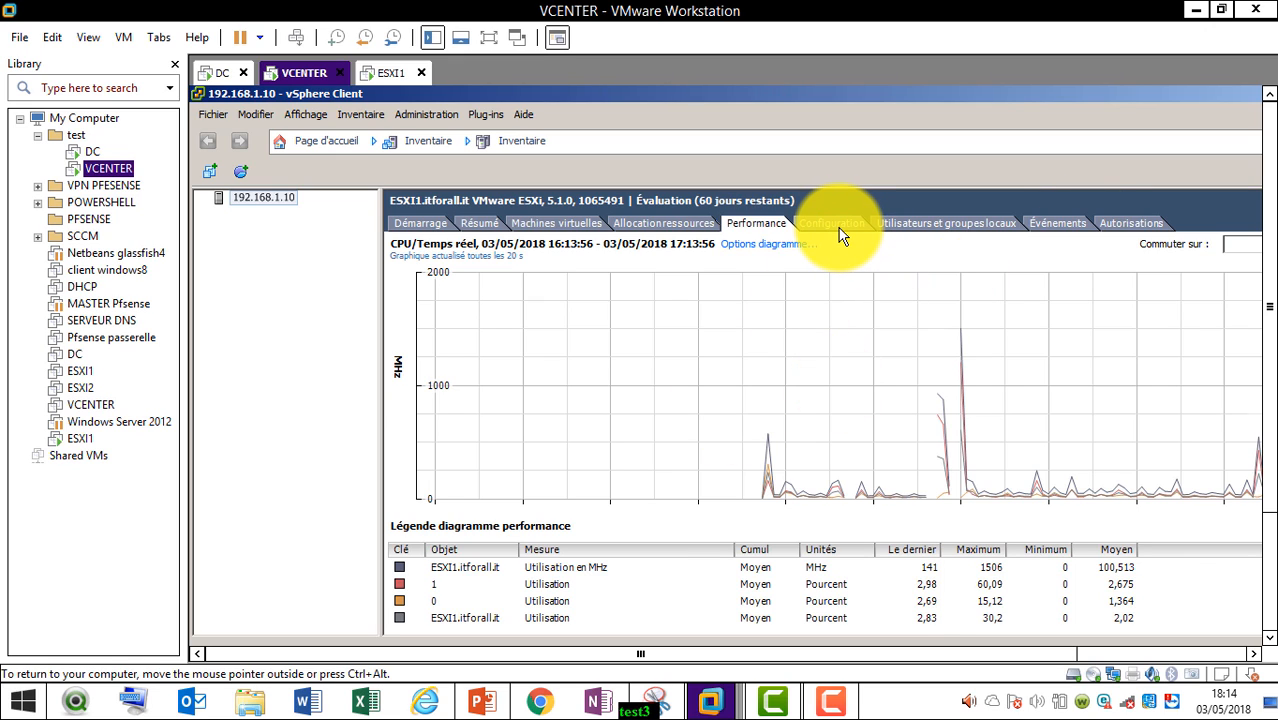
{"action": "left_click", "coordinate": [1074, 224]}
{"action": "left_click", "coordinate": [1123, 228]}
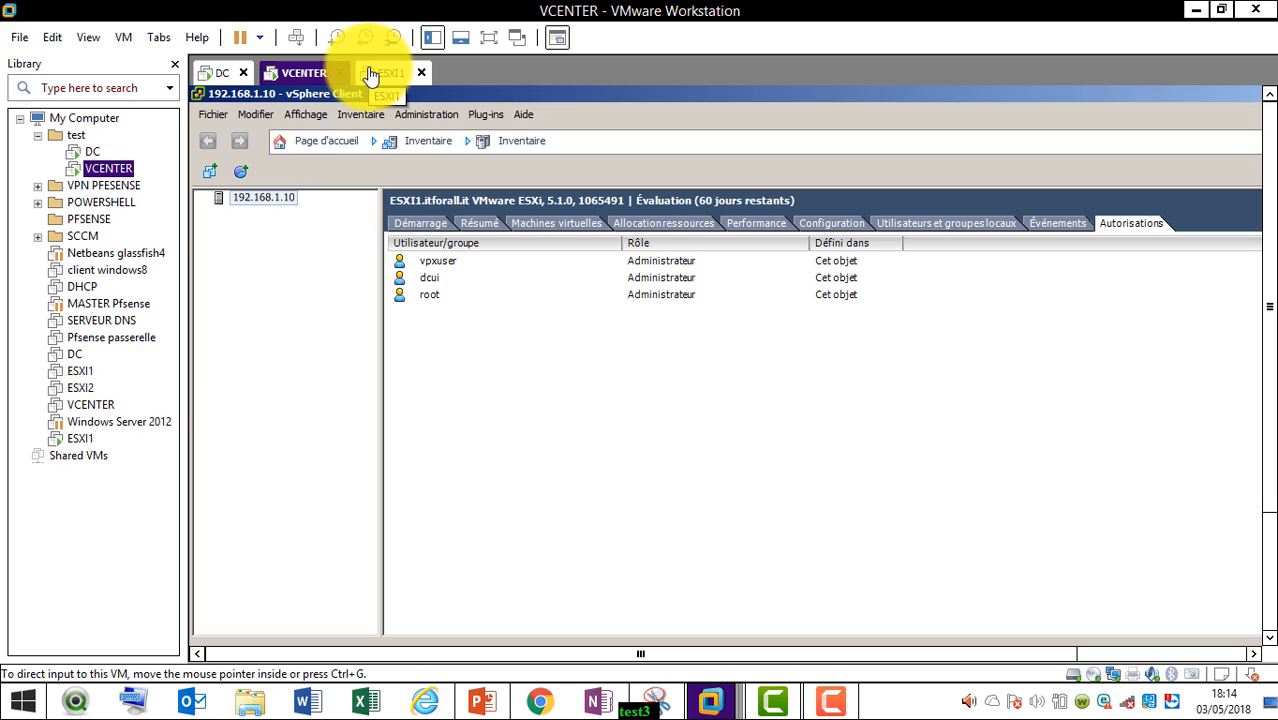
Examine the host's hardware configuration pages, from health status, processors, memory and storage to networking, storage and network adapters, and advanced settings
{"action": "left_click", "coordinate": [831, 223]}
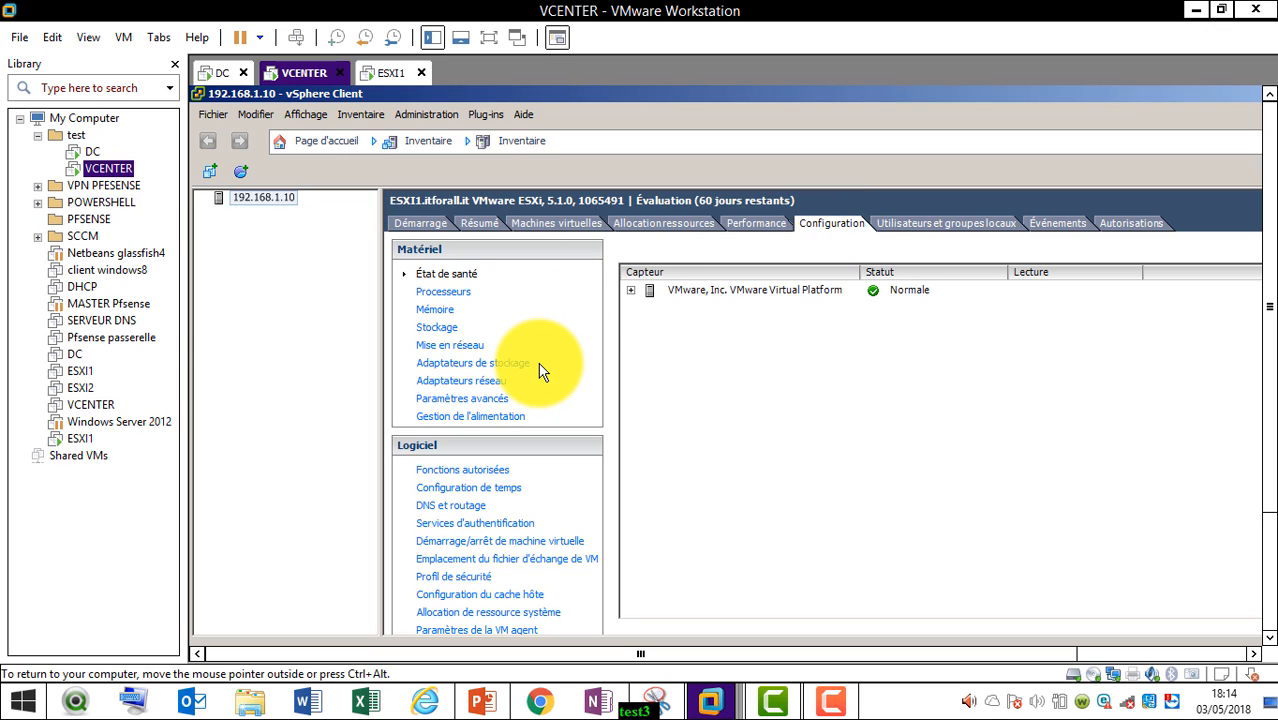
{"action": "left_click", "coordinate": [446, 291]}
{"action": "left_click", "coordinate": [446, 311]}
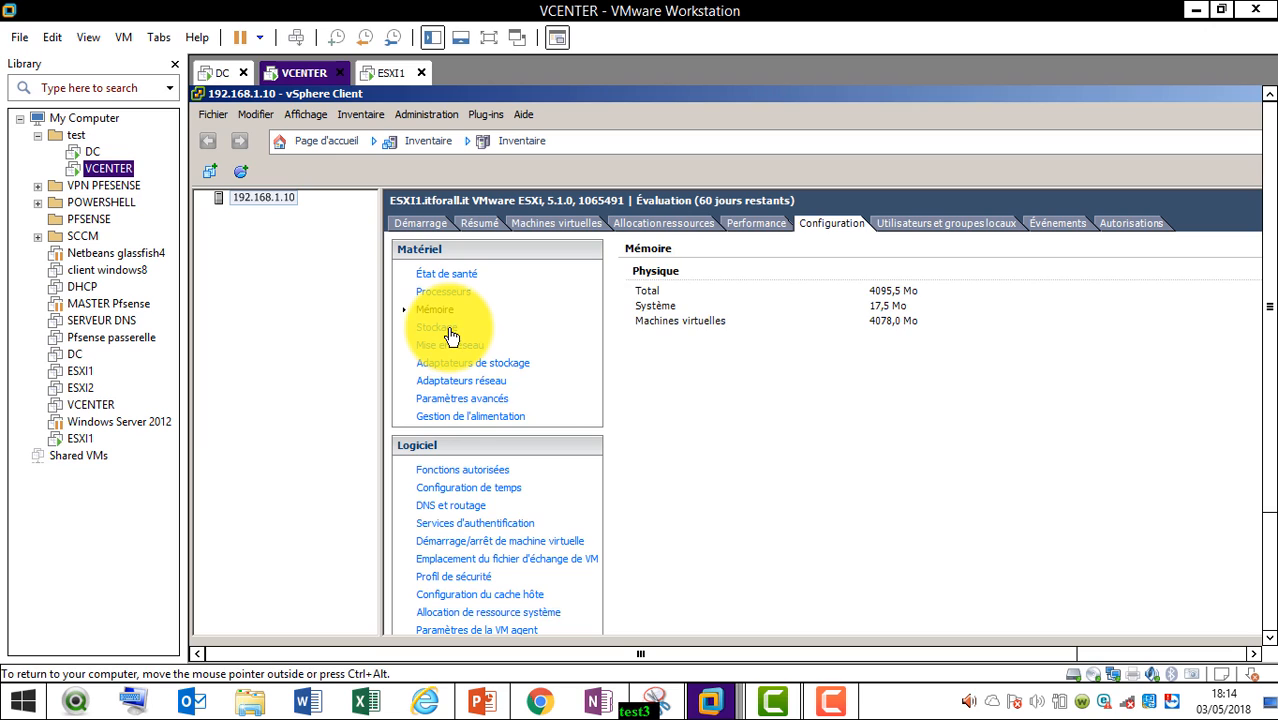
{"action": "left_click", "coordinate": [446, 329]}
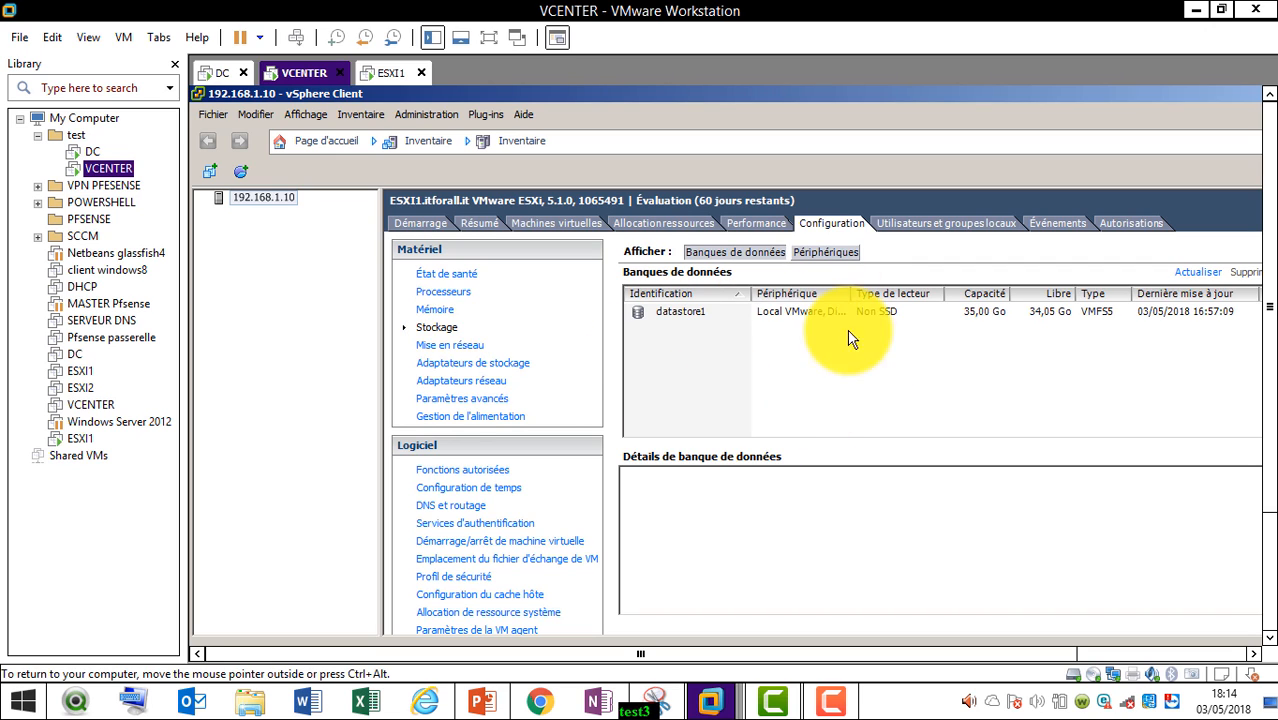
{"action": "left_click", "coordinate": [452, 345]}
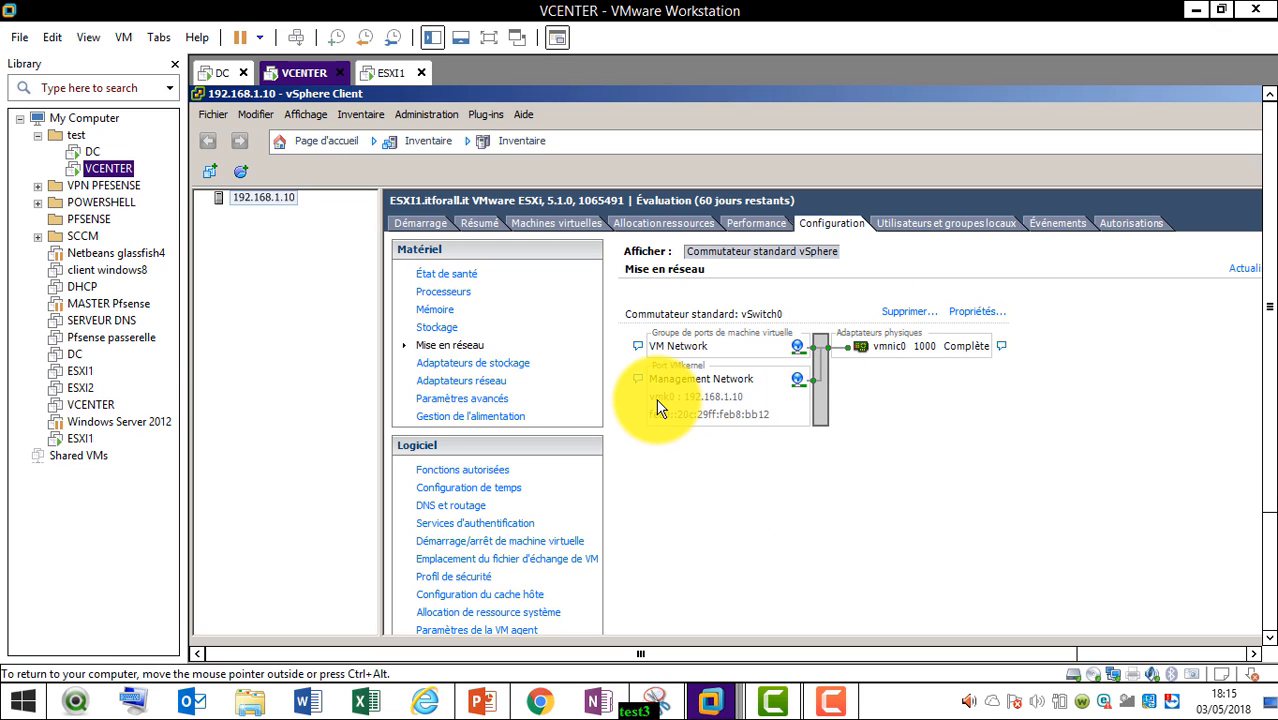
{"action": "left_click", "coordinate": [517, 363]}
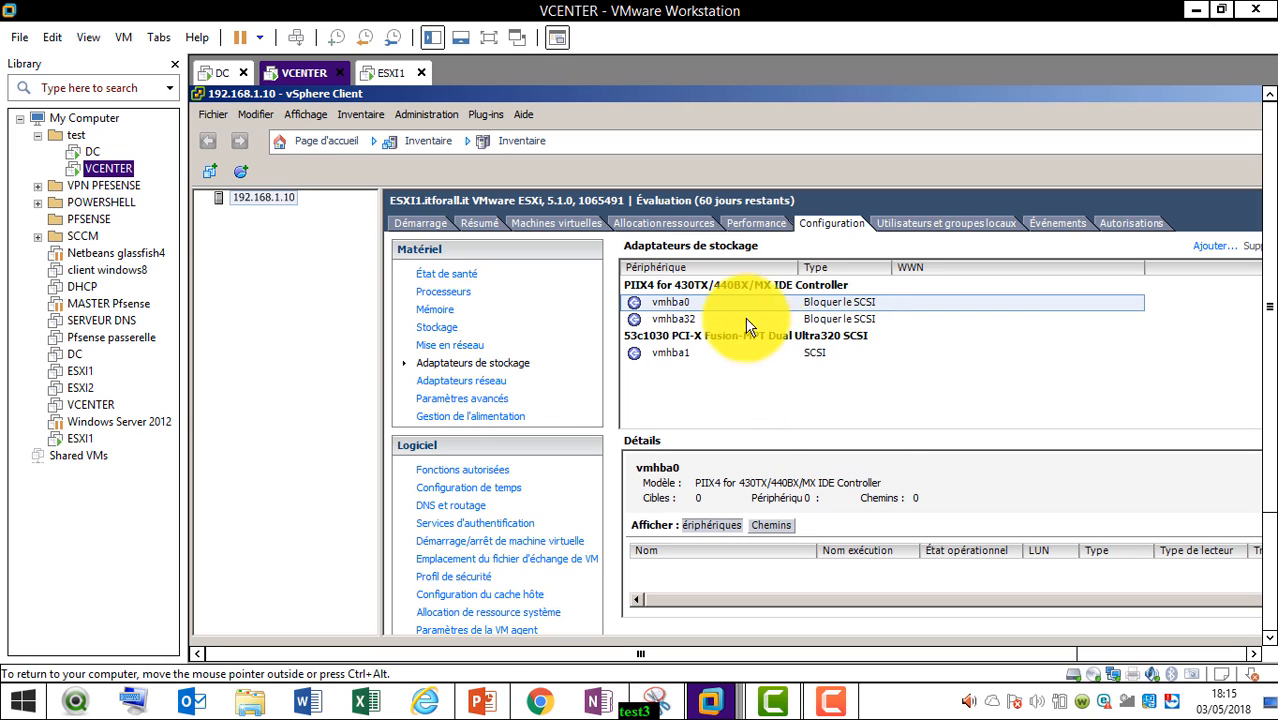
{"action": "left_click", "coordinate": [498, 390]}
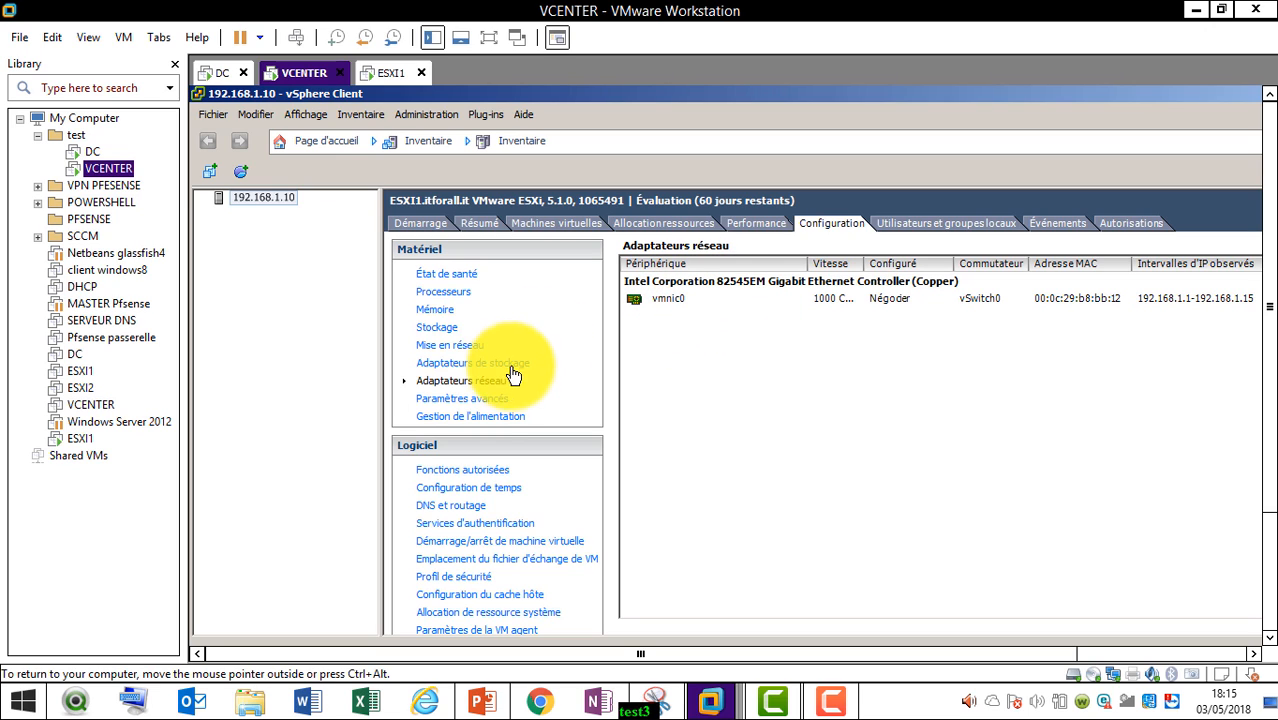
{"action": "left_click", "coordinate": [490, 405]}
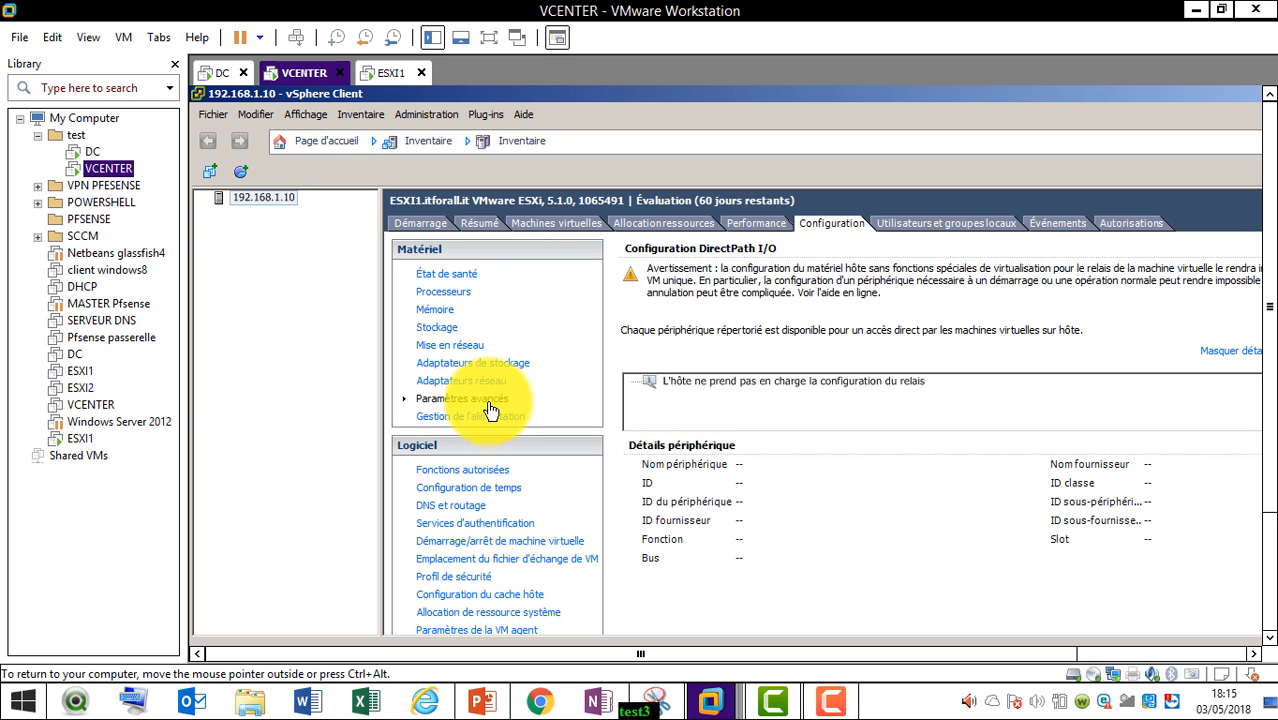
Review the host's licensed features (Fonctions autorisées), highlighting vSphere HA, vSphere FT and vSphere vMotion in the product characteristics
{"action": "left_click", "coordinate": [504, 475]}
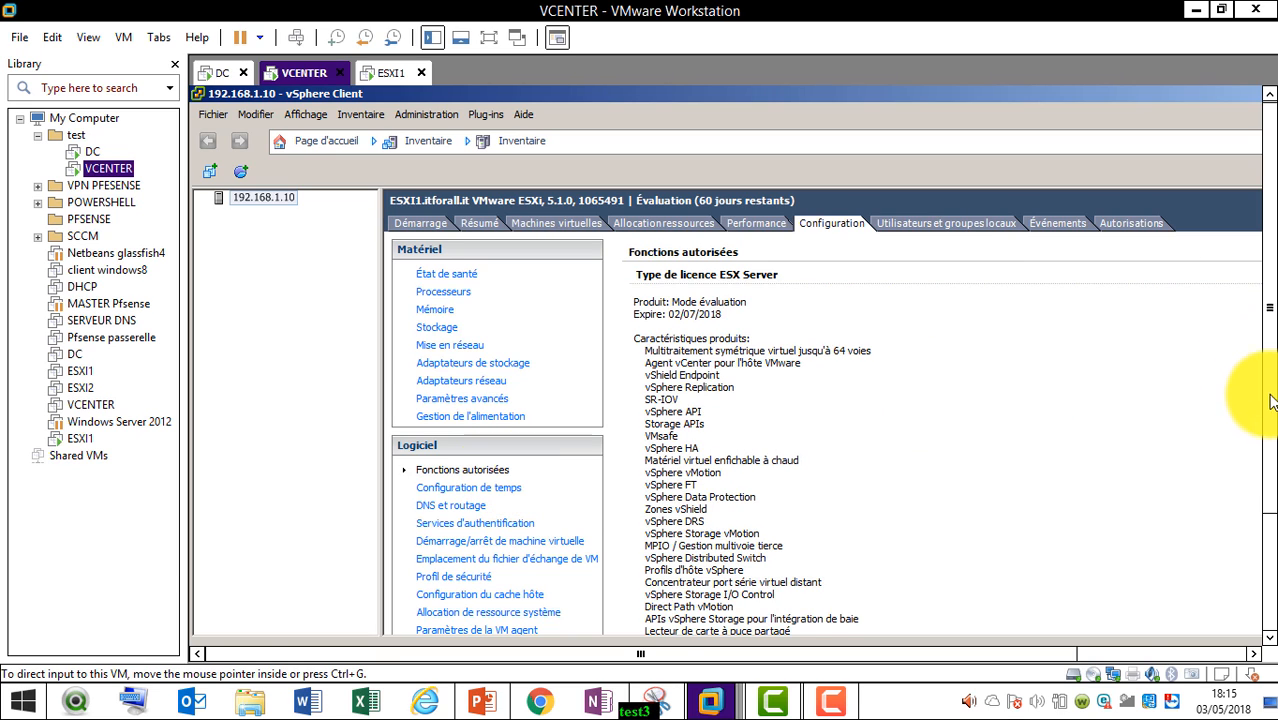
{"action": "scroll", "coordinate": [1270, 400], "scroll_direction": "down", "scroll_amount": 3}
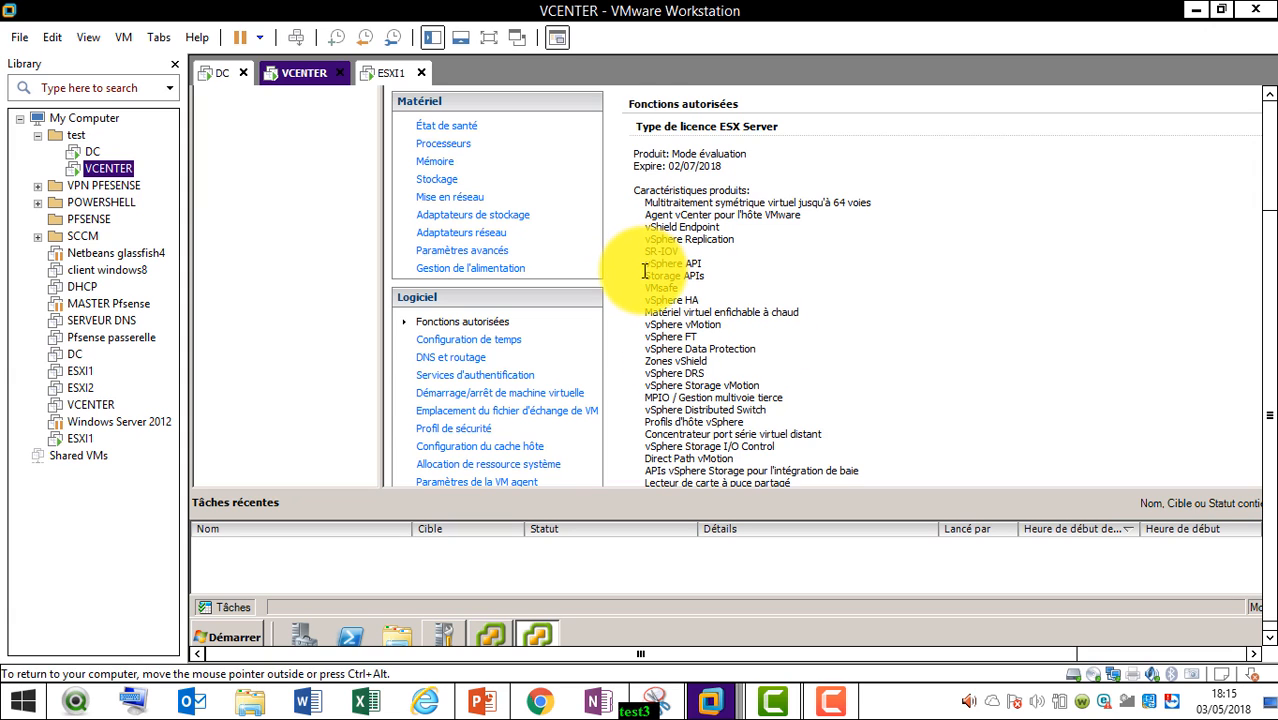
{"action": "mouse_move", "coordinate": [646, 270]}
{"action": "left_mouse_down"}
{"action": "mouse_move", "coordinate": [693, 277]}
{"action": "mouse_move", "coordinate": [643, 272]}
{"action": "left_mouse_up"}
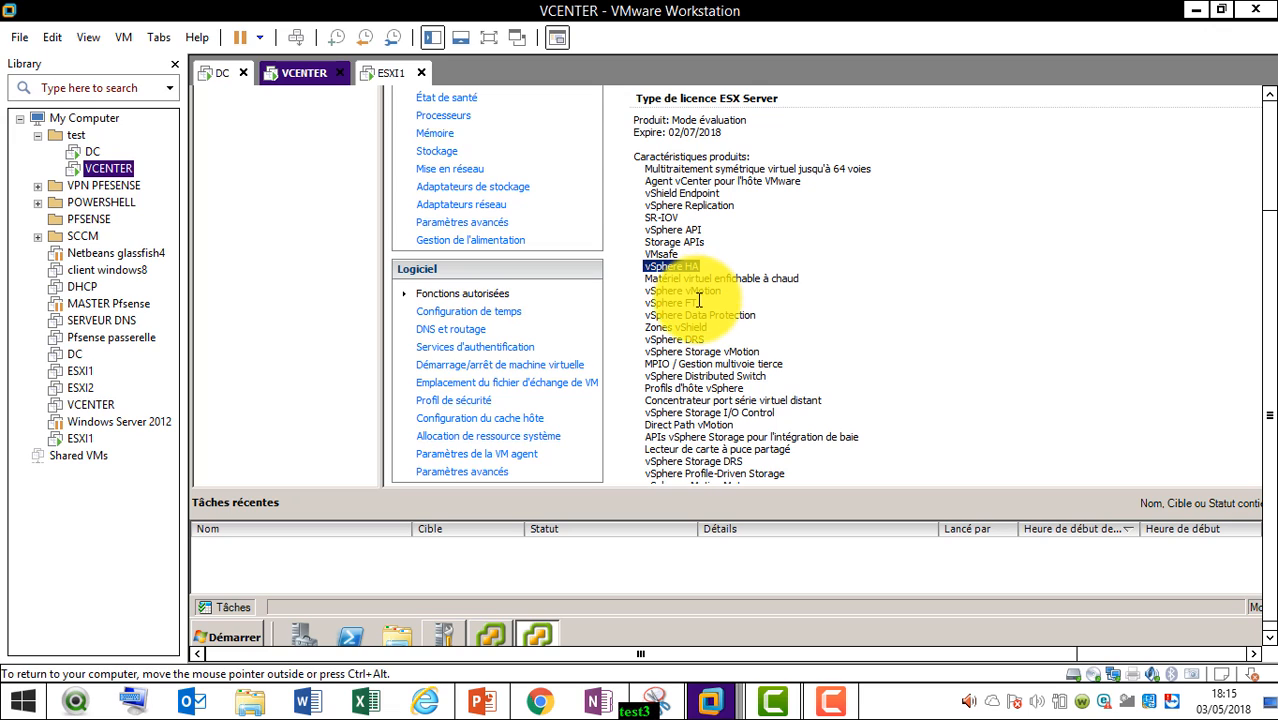
{"action": "left_click_drag", "start_coordinate": [698, 304], "coordinate": [645, 306]}
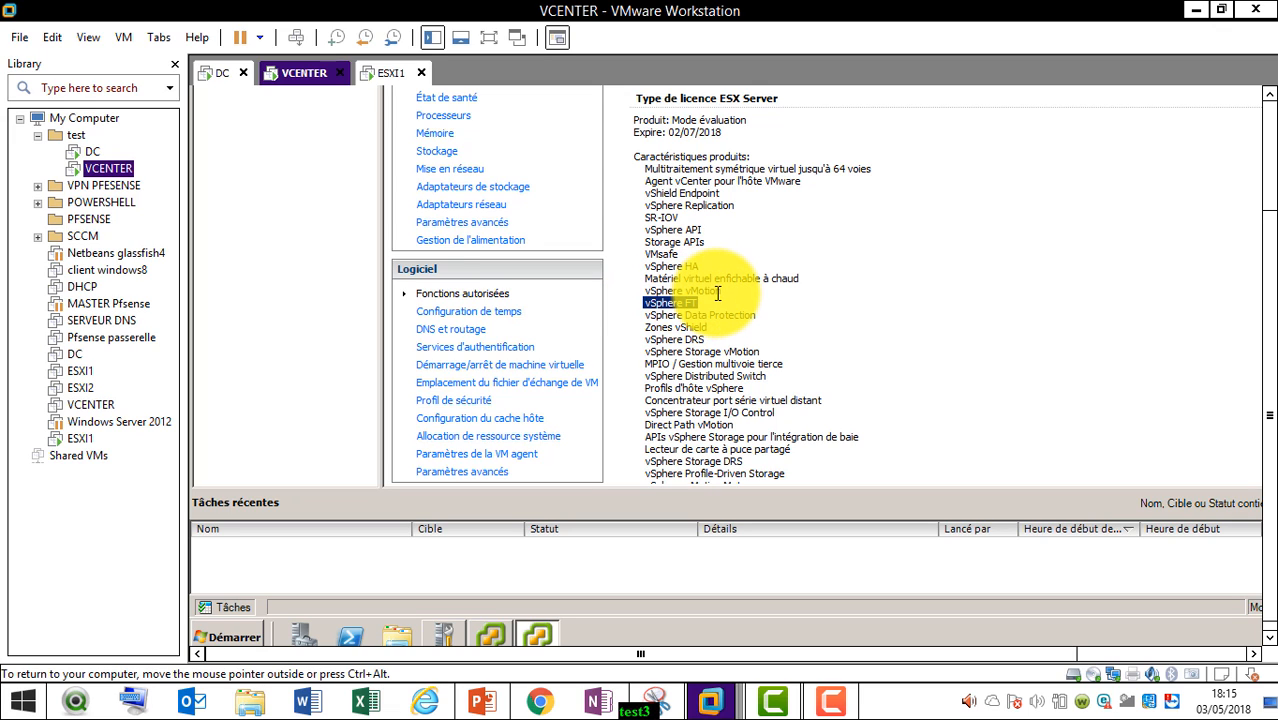
{"action": "left_click_drag", "start_coordinate": [721, 292], "coordinate": [644, 293]}
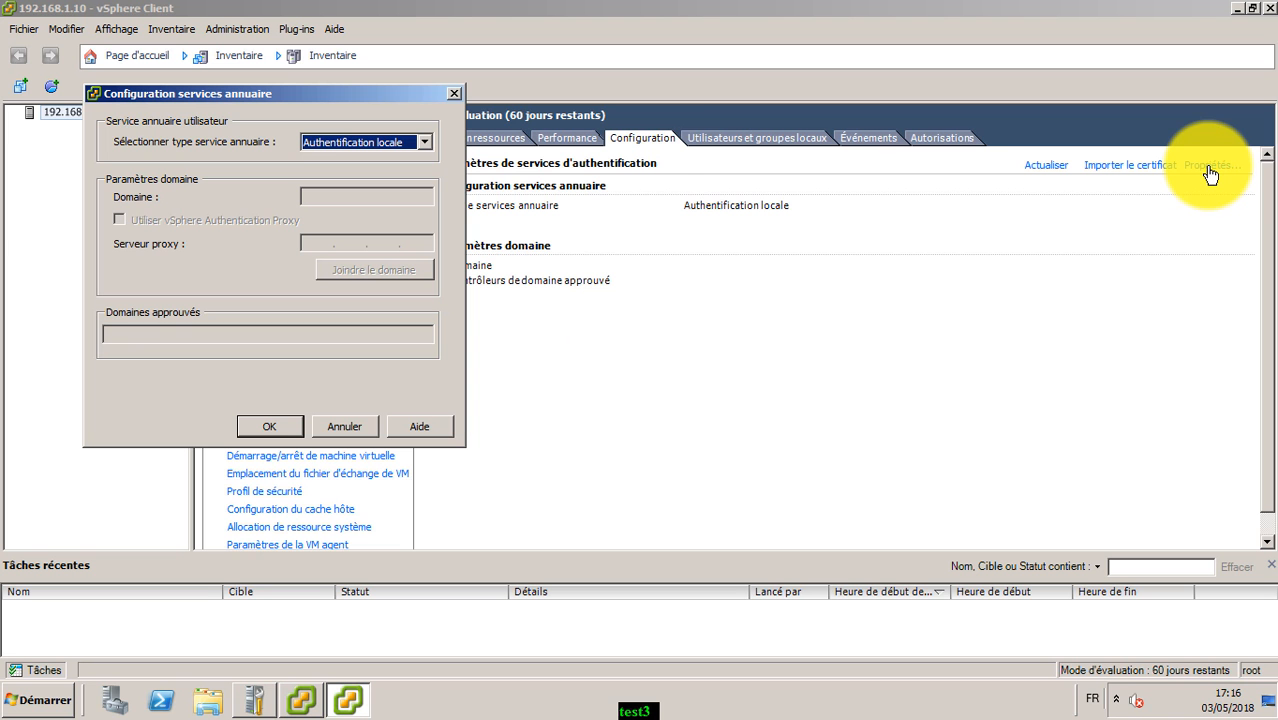
Set the host's directory service type to Active Directory and enter itforall.it as the domain
{"action": "left_click", "coordinate": [425, 144]}
{"action": "left_click", "coordinate": [386, 170]}
{"action": "left_click_drag", "start_coordinate": [394, 93], "coordinate": [838, 147]}
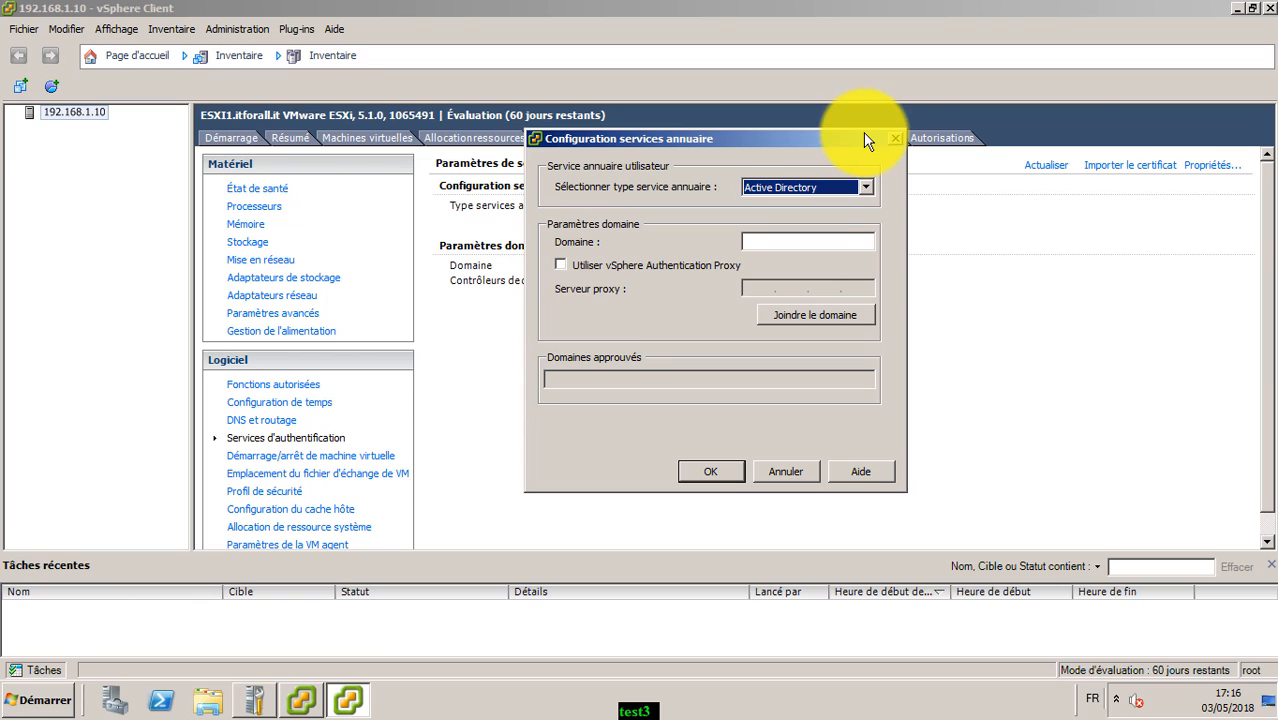
{"action": "left_click", "coordinate": [806, 242]}
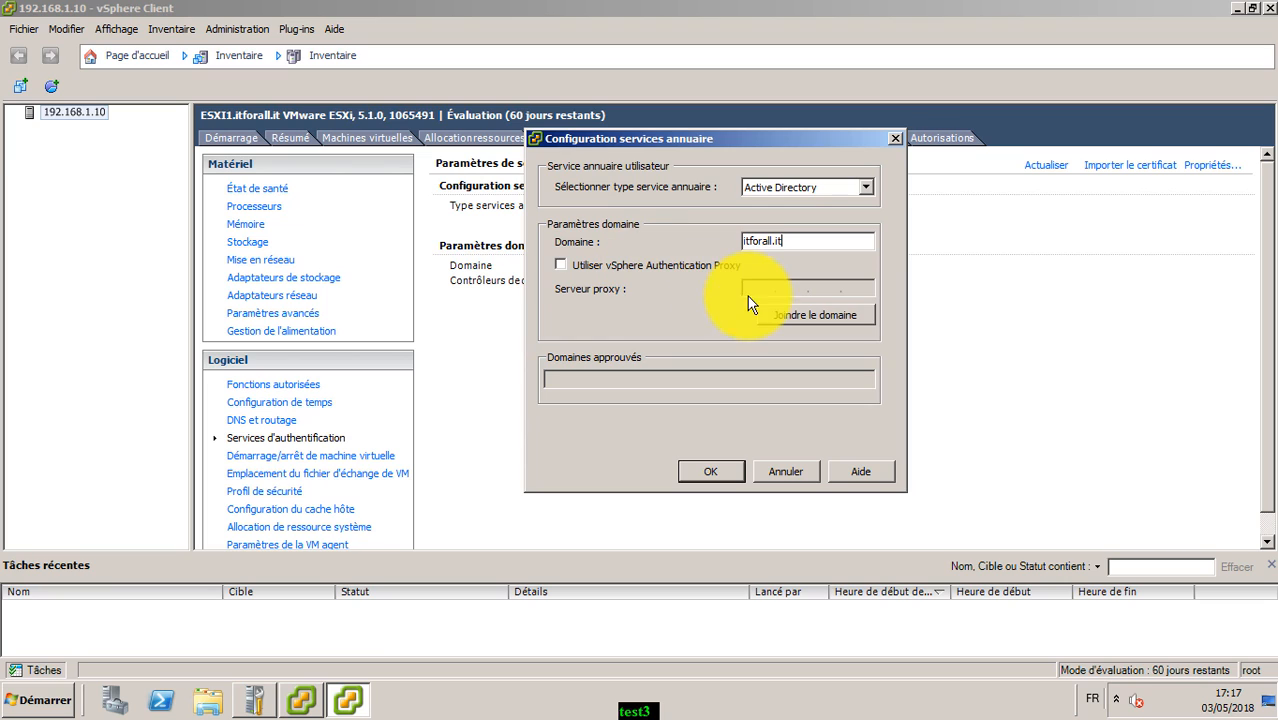
Join the host to the domain with the Administrateur account and its password, and accept the directory services configuration
{"action": "left_click", "coordinate": [829, 311]}
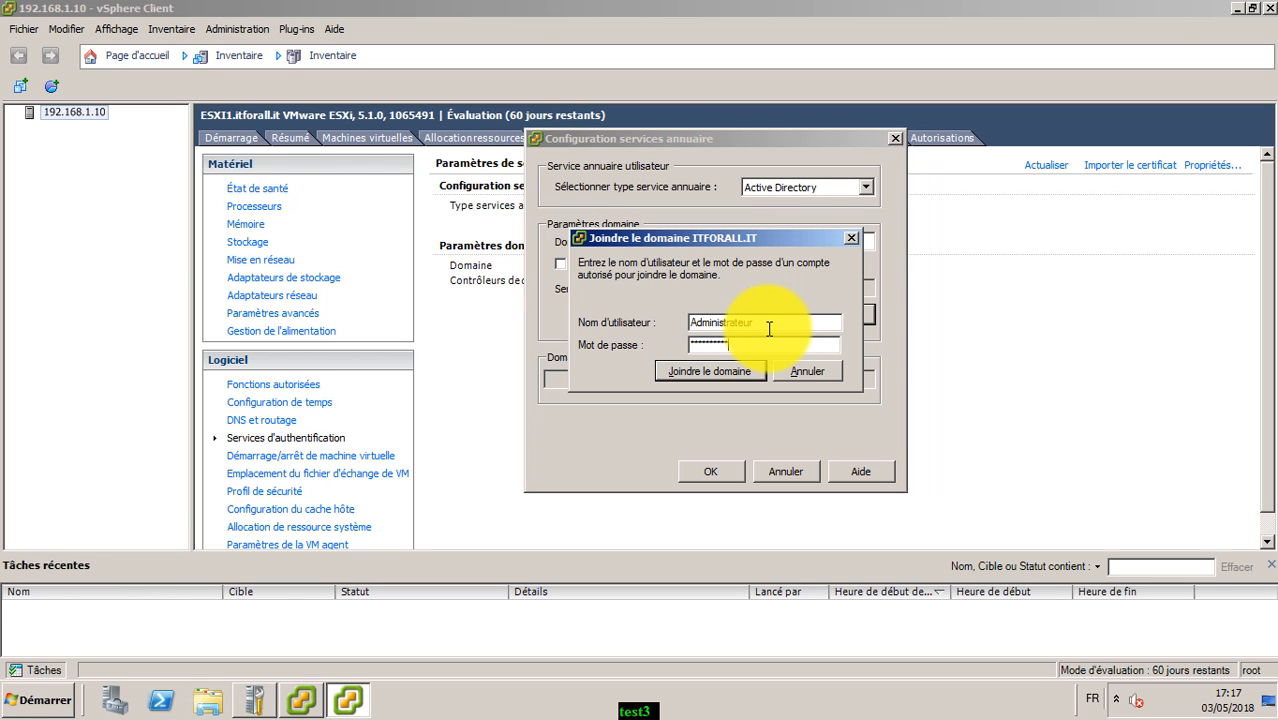
{"action": "key", "text": "Return"}
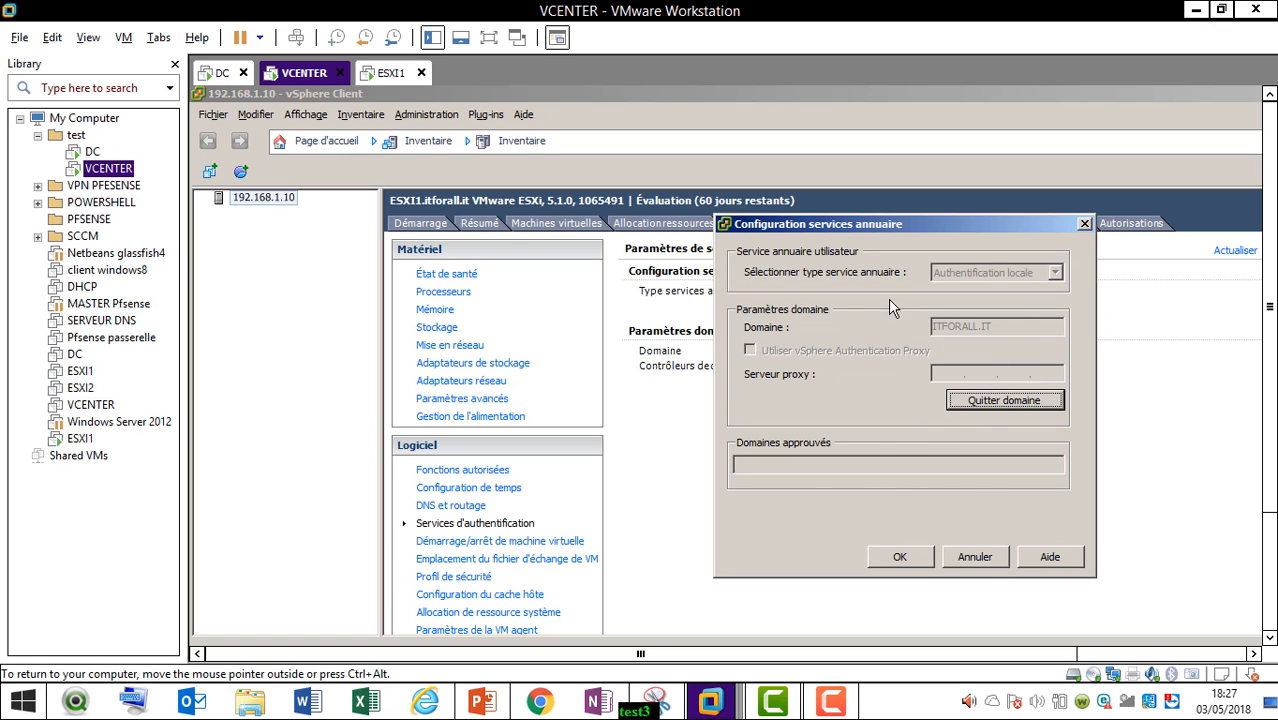
{"action": "left_click", "coordinate": [900, 556]}
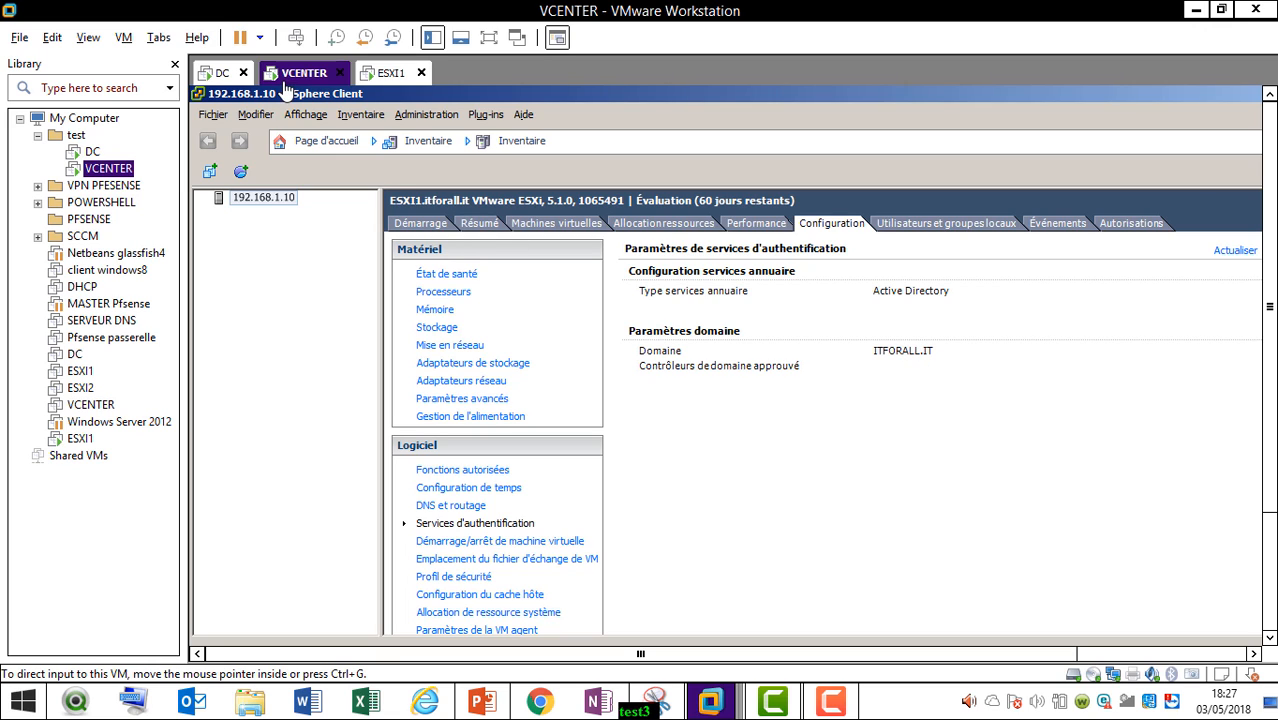
Switch to the DC machine, refresh the Computers container of itforall.it in Active Directory and select the ESXI1 computer
{"action": "left_click", "coordinate": [218, 72]}
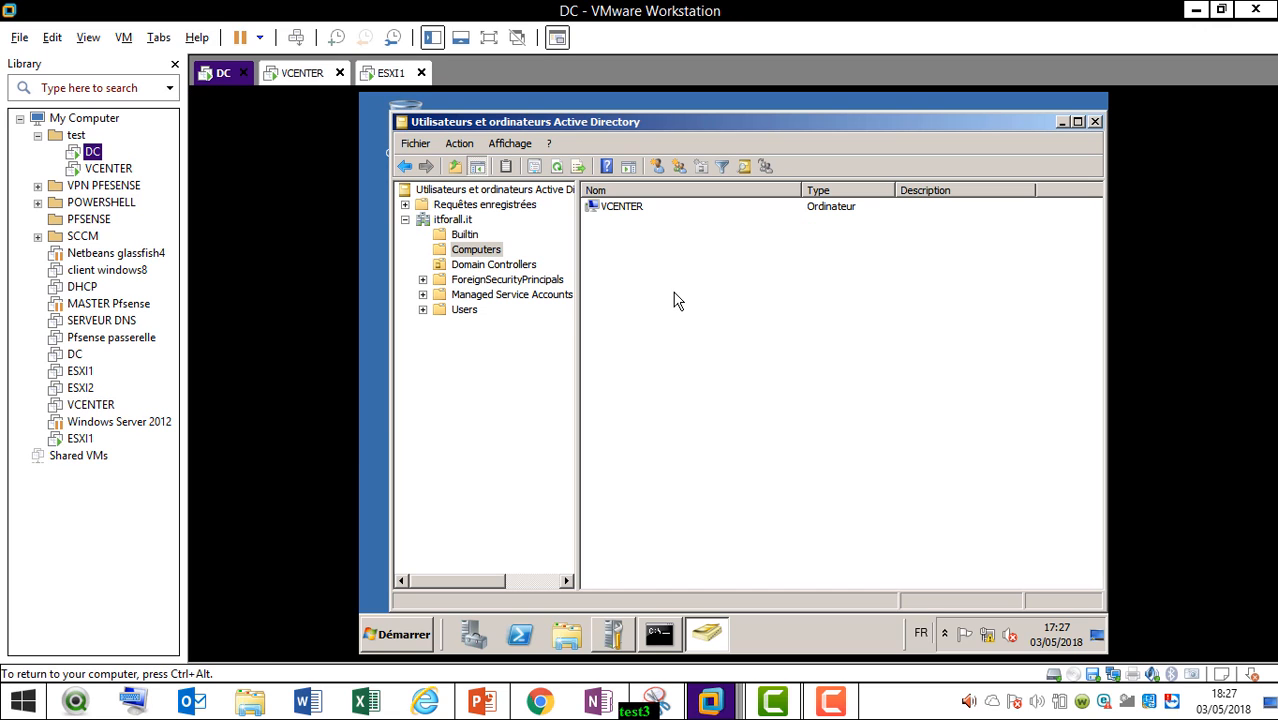
{"action": "key", "text": "F5"}
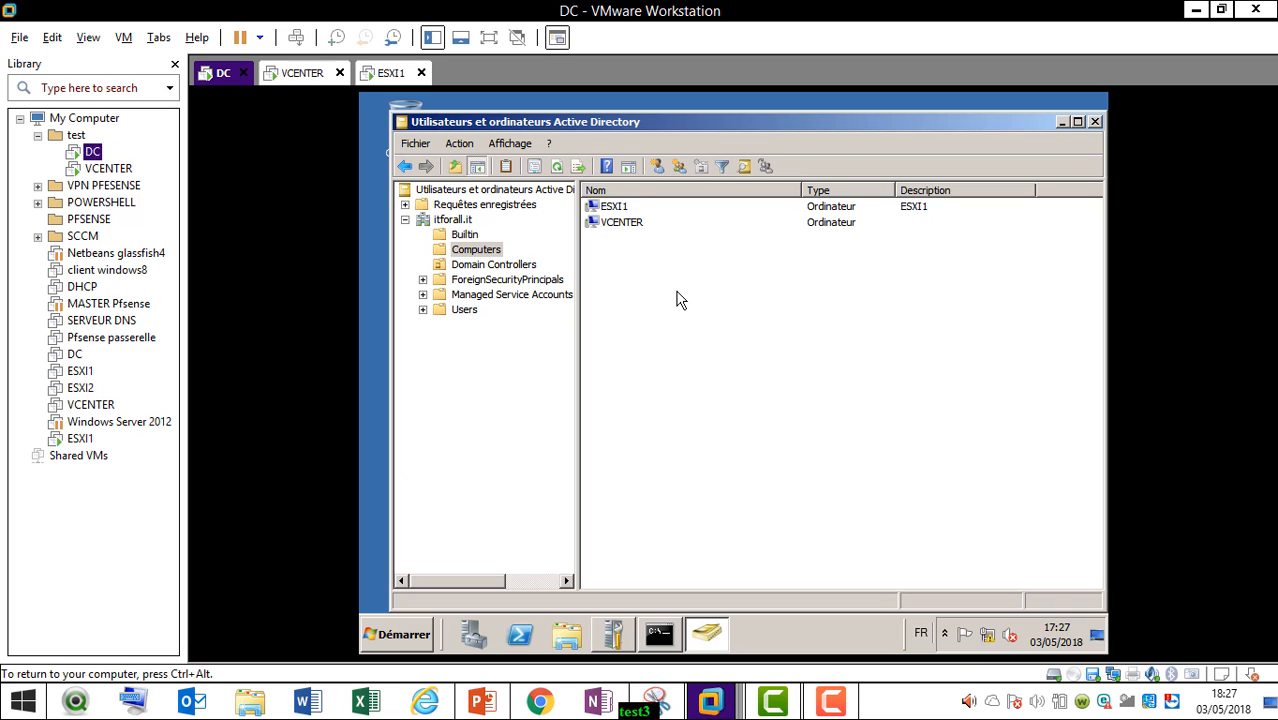
{"action": "left_click", "coordinate": [617, 208]}
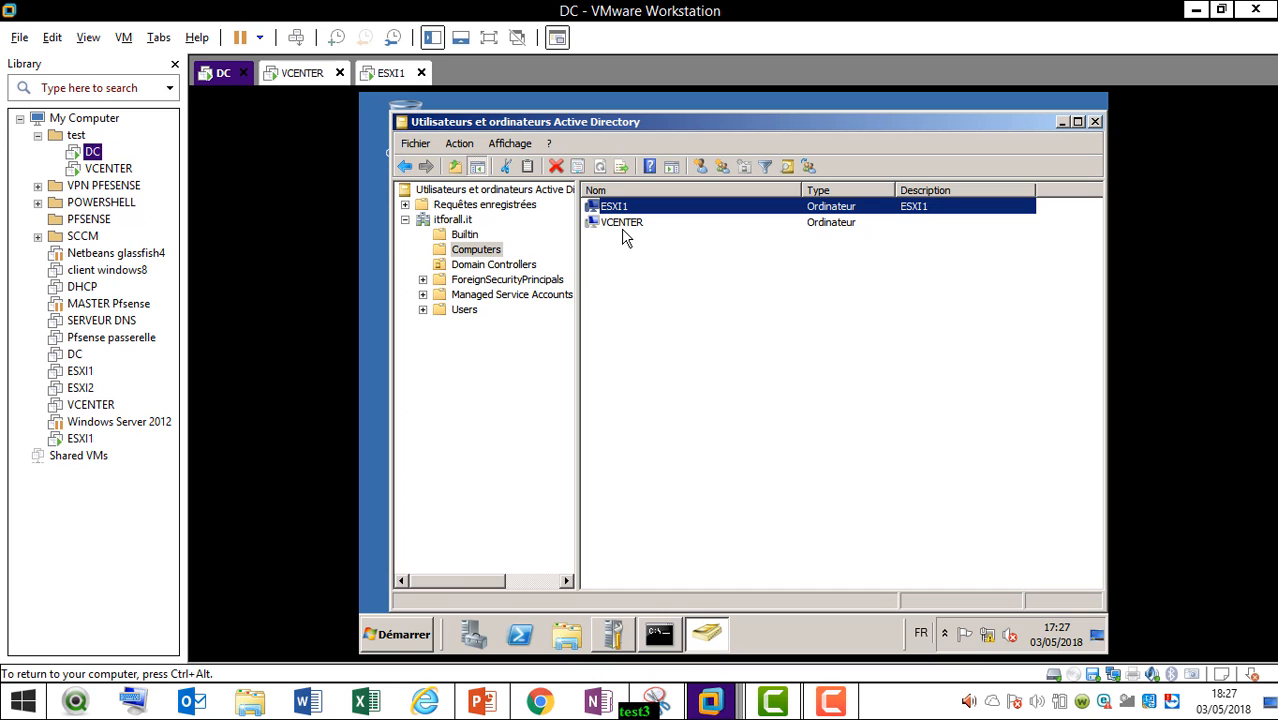
Switch to PowerPoint and advance MODULE 2.pptx from the LES LABS slide to the closing "End of module" slide
{"action": "left_click", "coordinate": [481, 704]}
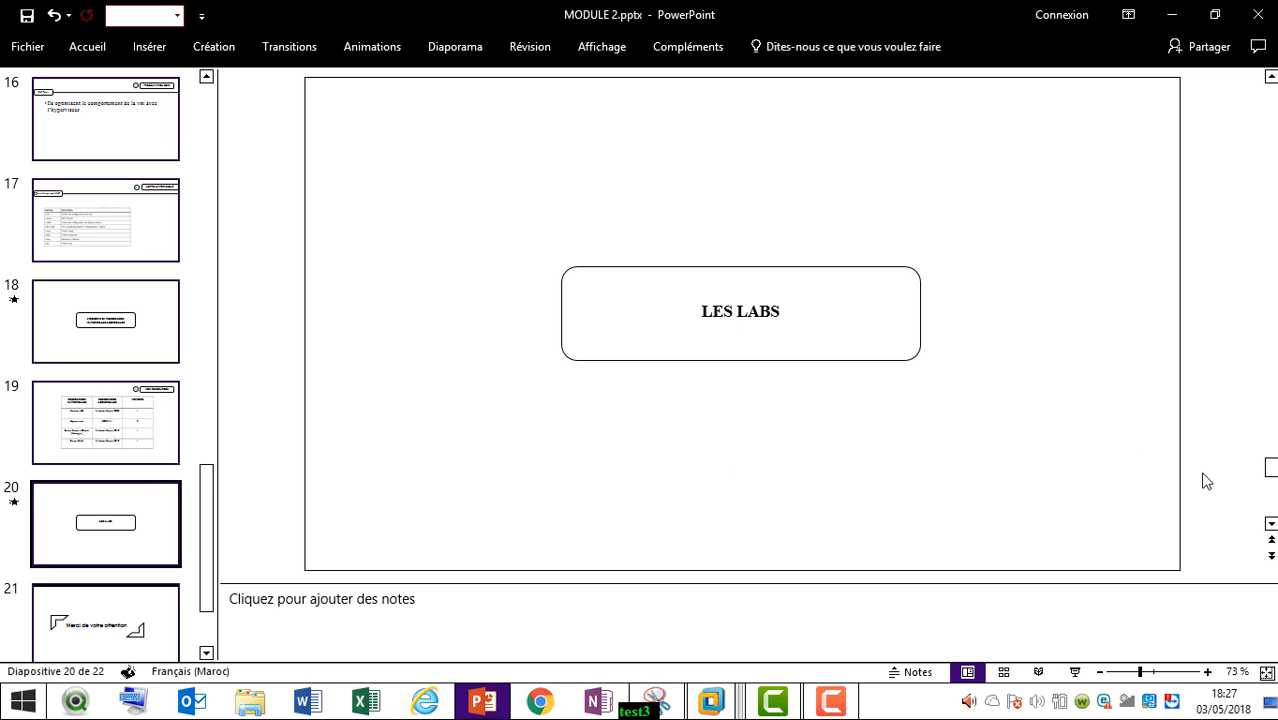
{"action": "scroll", "coordinate": [1206, 481], "scroll_direction": "down", "scroll_amount": 1}
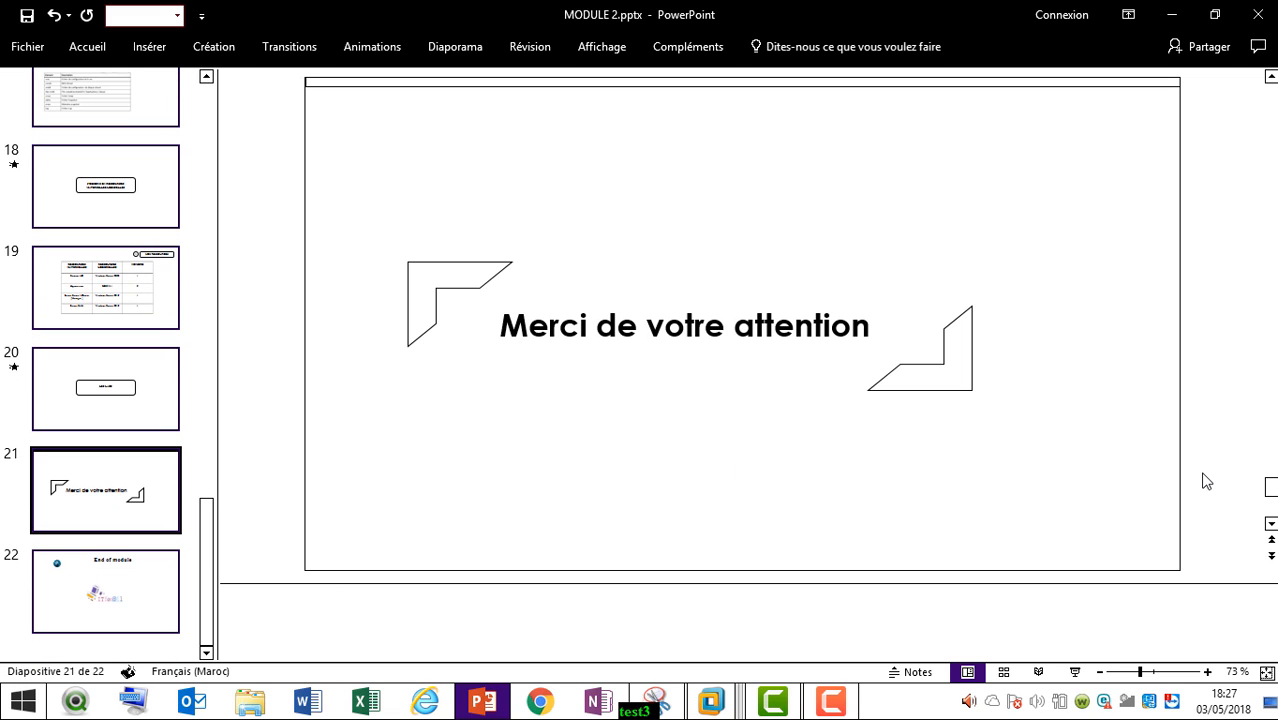
{"action": "scroll", "coordinate": [1206, 481], "scroll_direction": "down", "scroll_amount": 1}
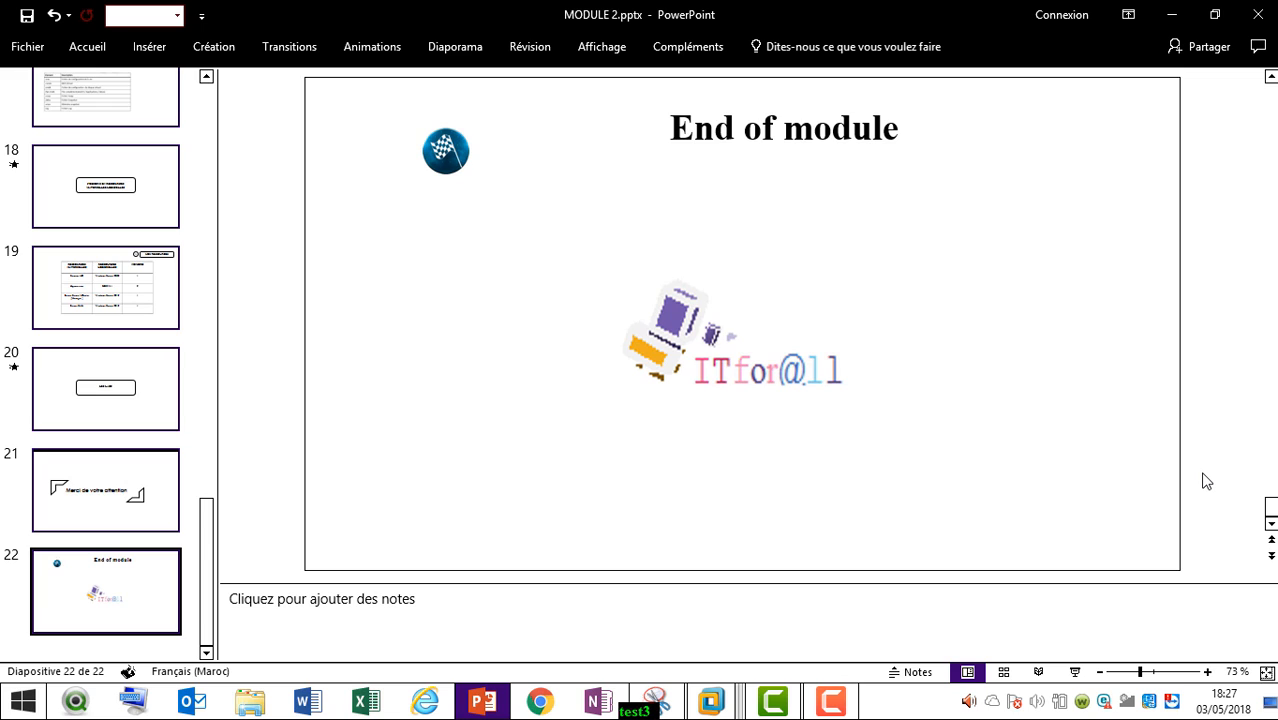